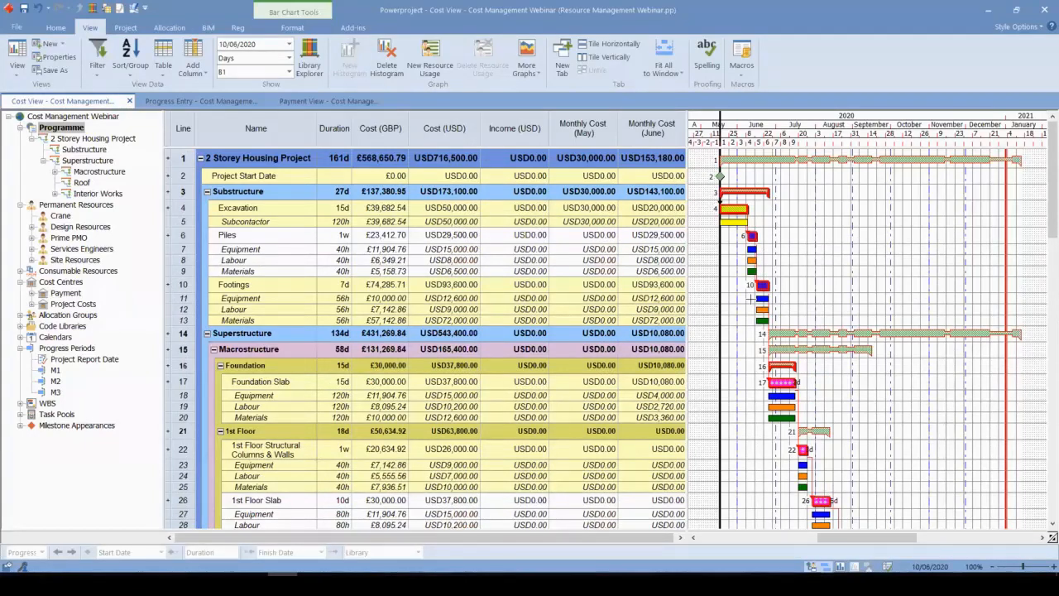
Step: Examine the task costs and their equipment, labour, materials and subcontractor allocations throughout the 2 Storey Housing Project bar chart
scroll(795, 340, "down", 6)
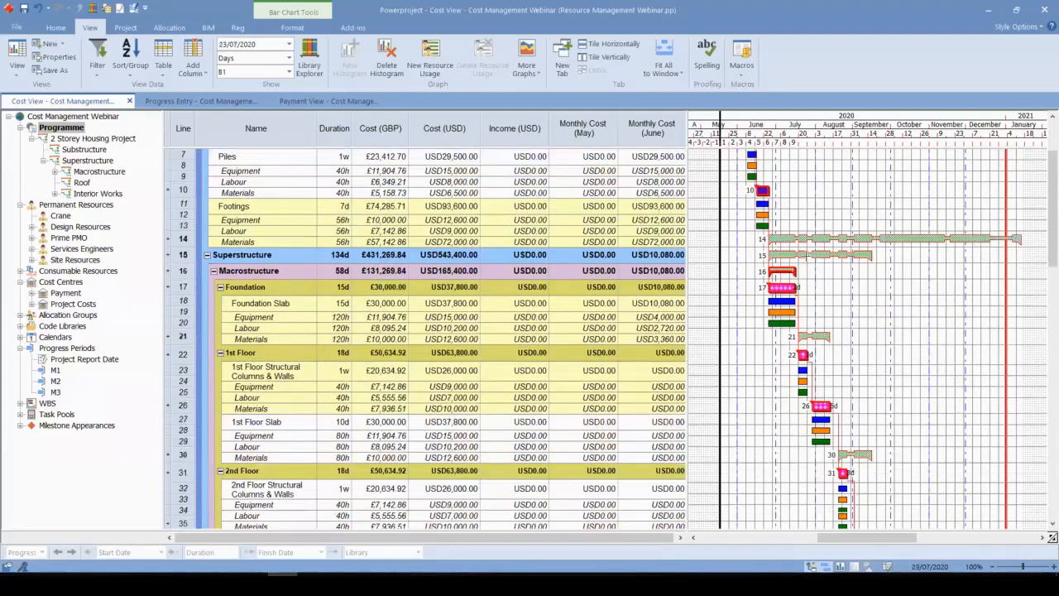
scroll(893, 356, "up", 2)
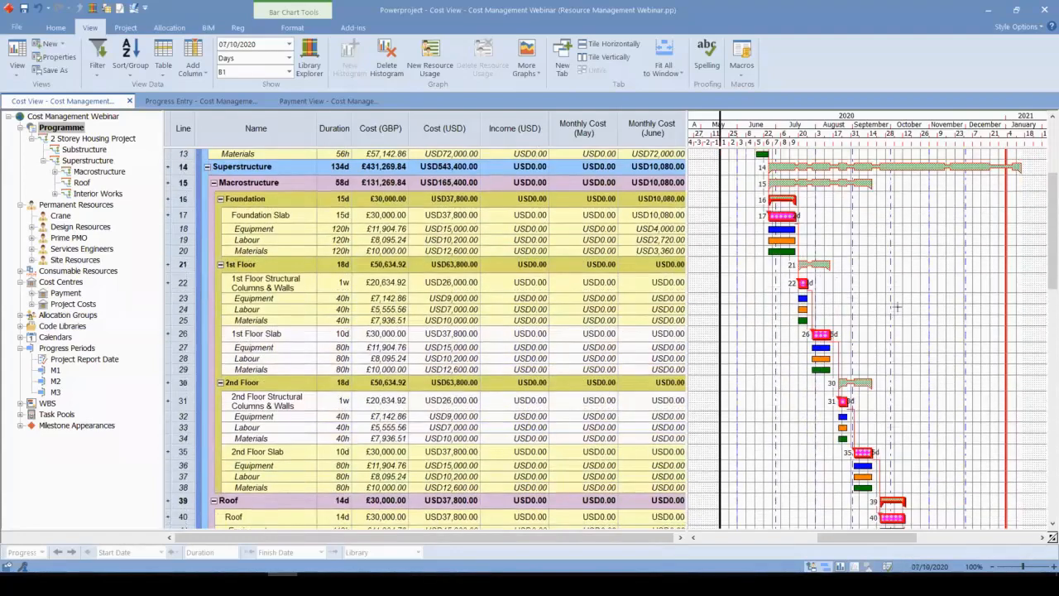
scroll(897, 307, "down", 3)
scroll(912, 255, "up", 3)
scroll(912, 255, "up", 4)
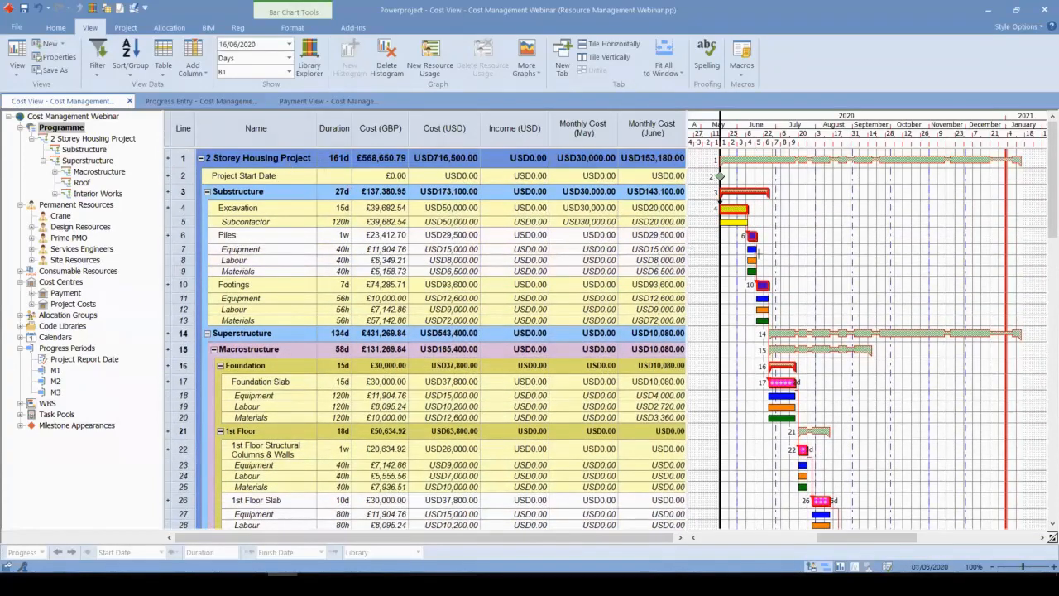
scroll(745, 253, "down", 1)
scroll(703, 247, "up", 1)
scroll(806, 307, "down", 2)
scroll(805, 308, "up", 2)
Step: Hide the cost allocation rows beneath the tasks in the bar chart and review the tasks down to the Project Finish Date
left_click(295, 30)
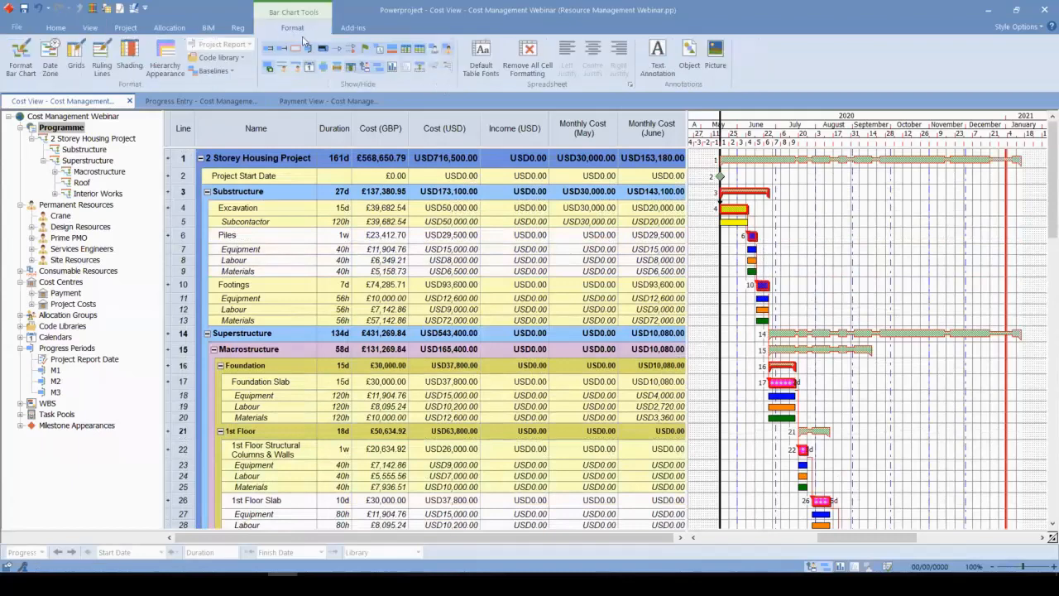
left_click(269, 72)
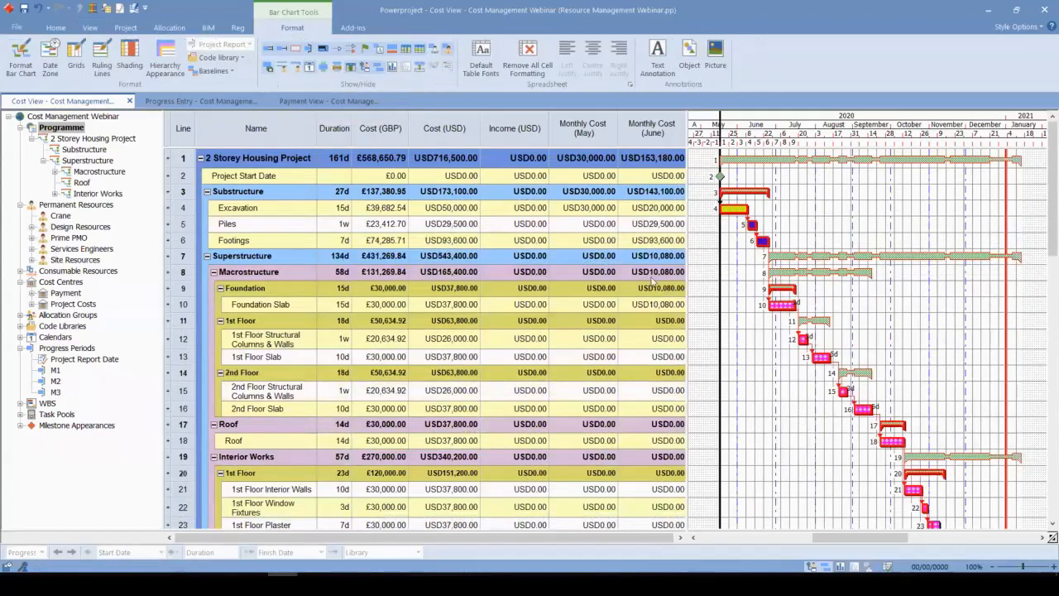
scroll(739, 226, "down", 5)
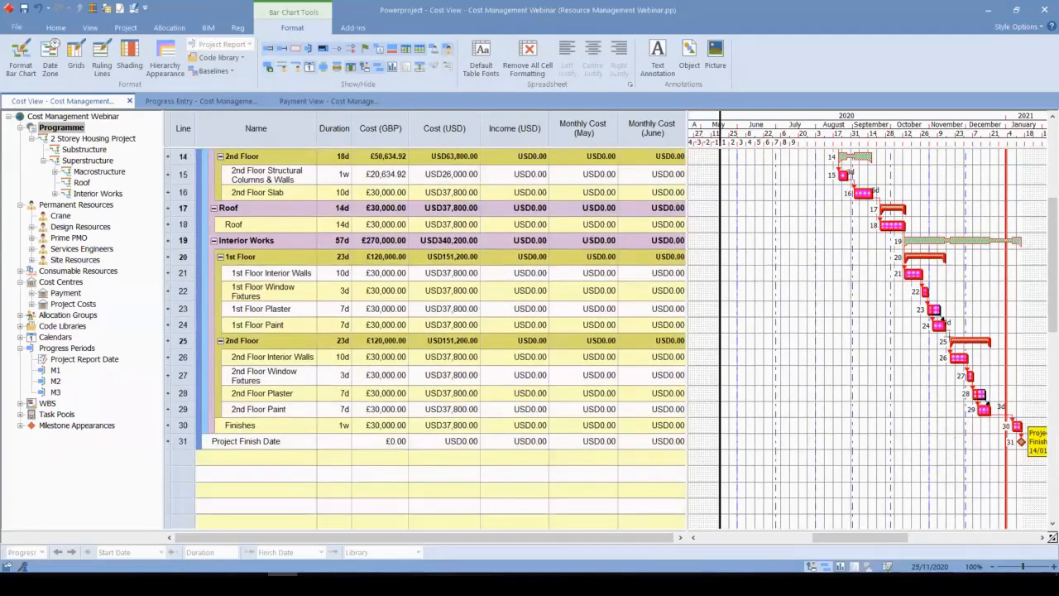
scroll(873, 352, "up", 4)
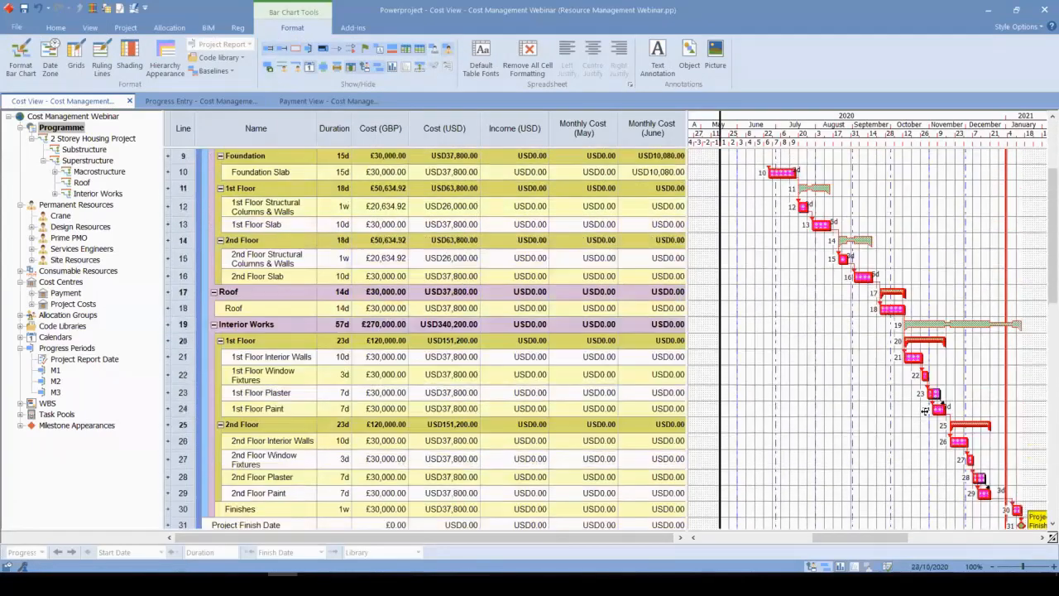
scroll(873, 352, "up", 1)
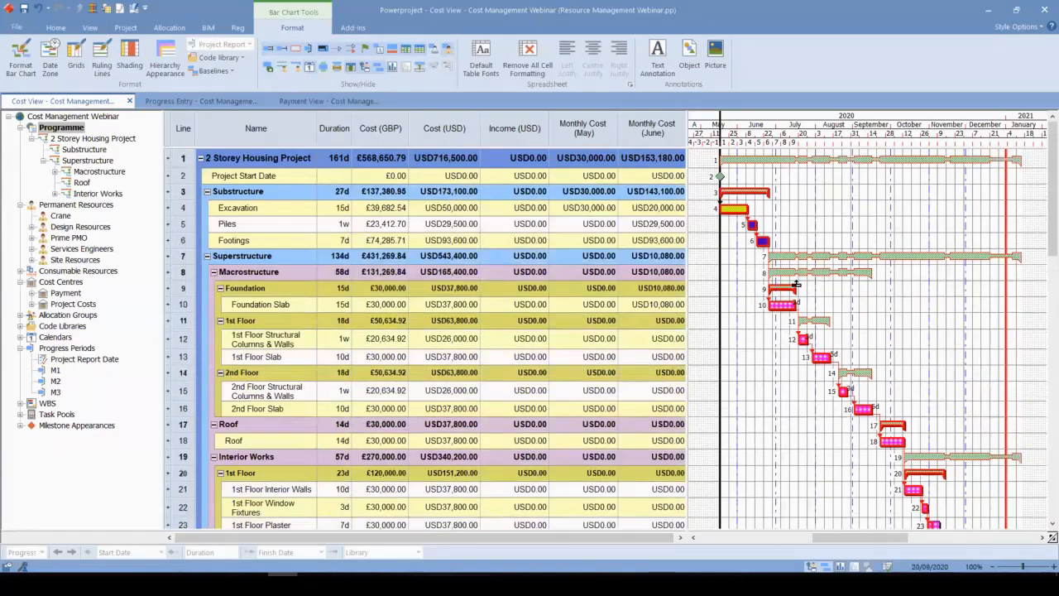
left_click(734, 209)
left_click(757, 234)
left_click(784, 306)
left_click(854, 357)
Step: Expand the Prime PMO code library in the project tree down to the individual codes under Crews
left_click(20, 326)
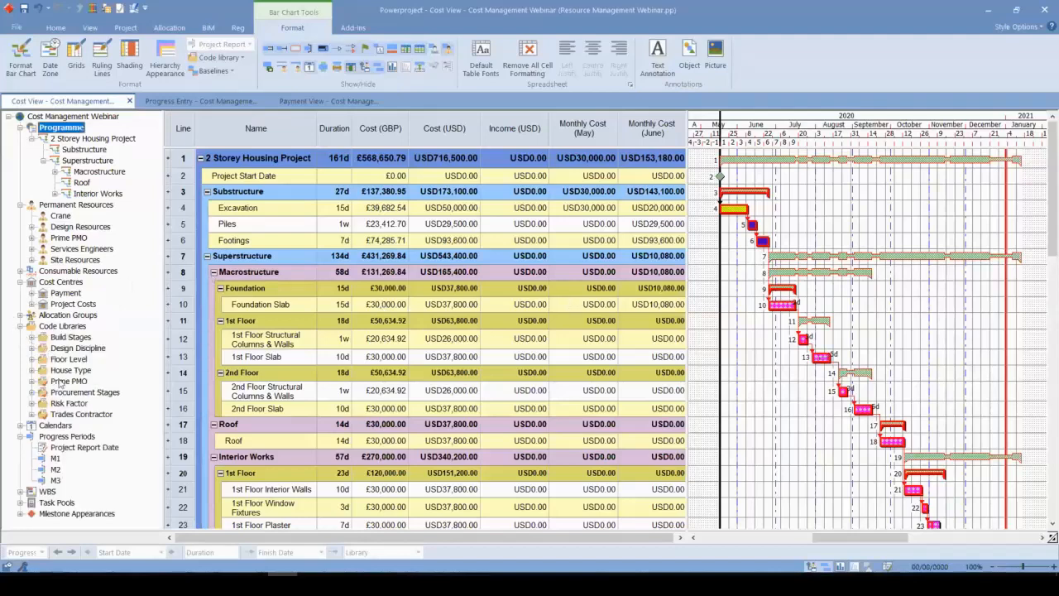
left_click(33, 381)
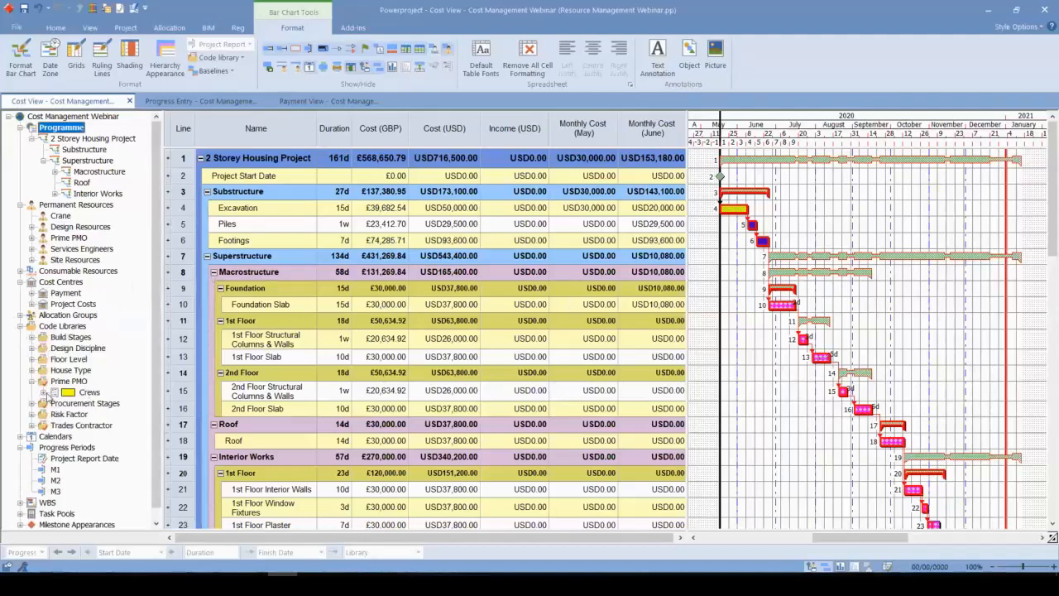
left_click(46, 393)
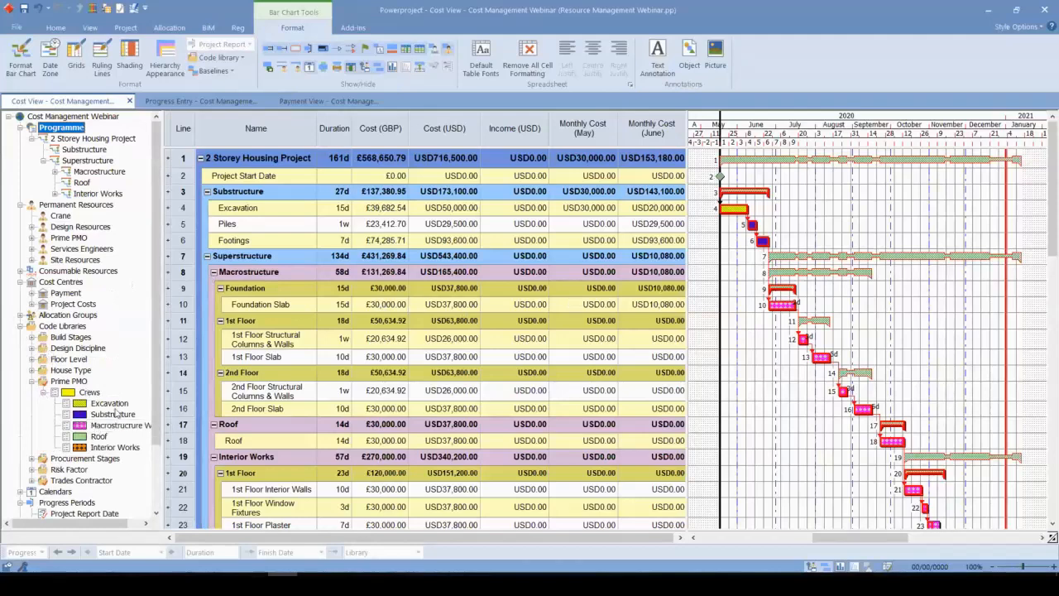
Step: View the tasks assigned to the Excavation and Substructure crew codes, and return to the full Programme
left_click(116, 403)
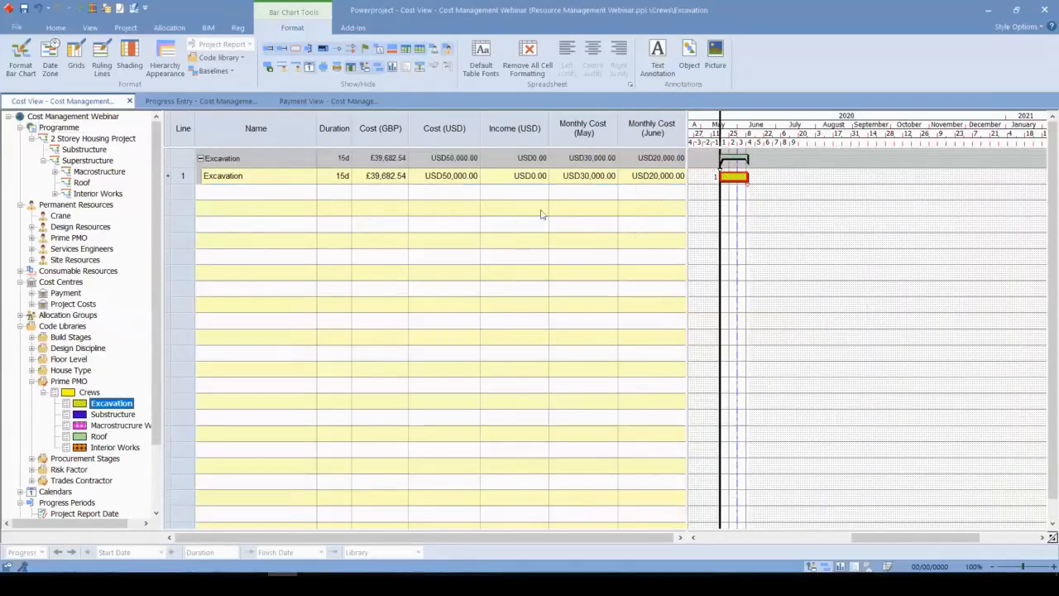
left_click(115, 414)
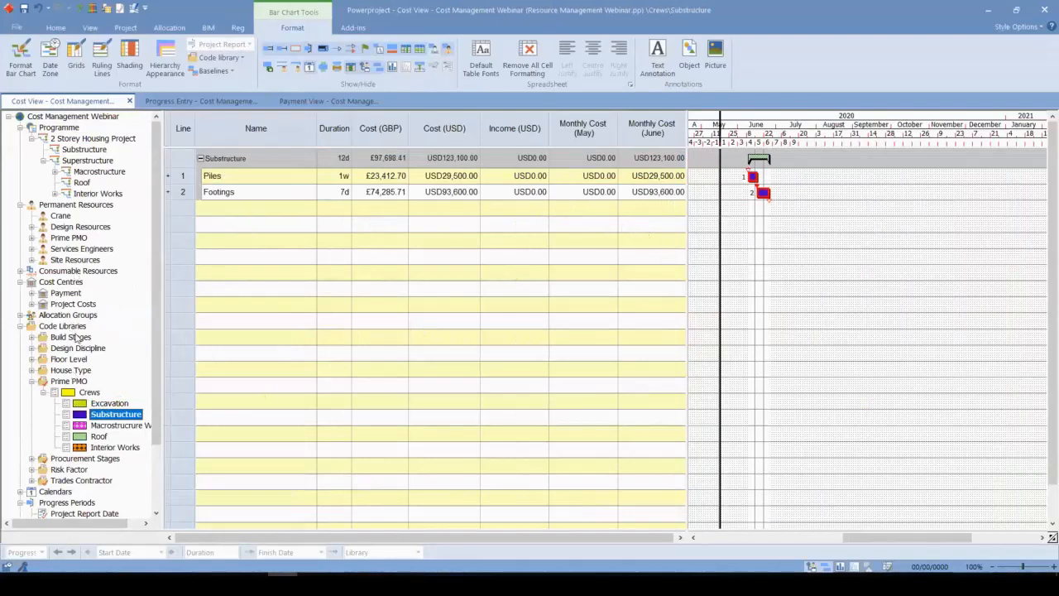
left_click(59, 127)
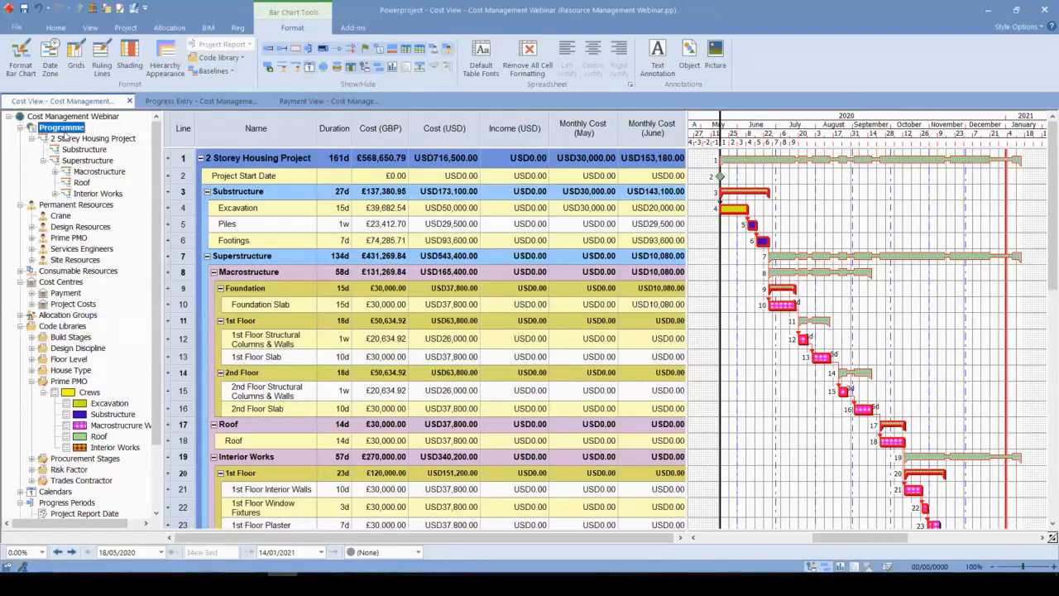
scroll(579, 290, "down", 2)
scroll(579, 290, "up", 2)
Step: View the Superstructure and Substructure branches of the 2 Storey Housing Project separately, and return to the full Programme
left_click(86, 139)
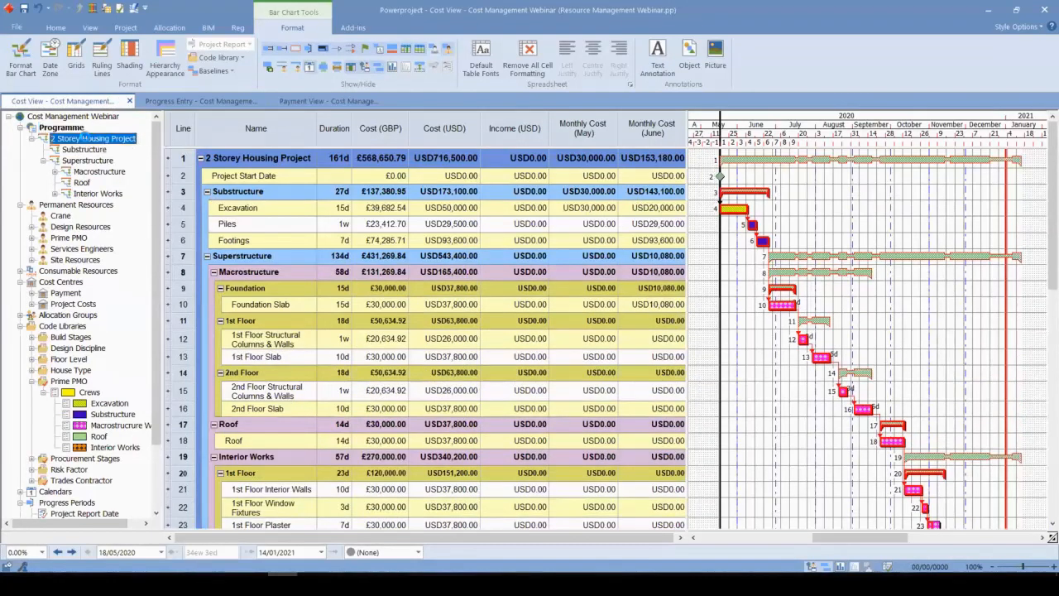
left_click(81, 161)
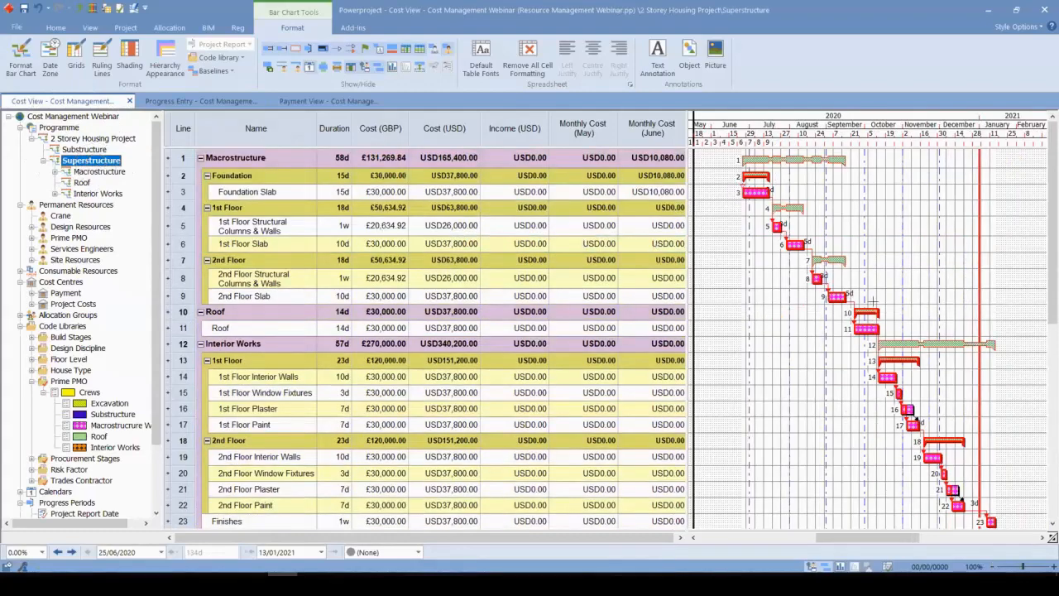
scroll(873, 301, "down", 3)
scroll(873, 315, "up", 3)
left_click(83, 149)
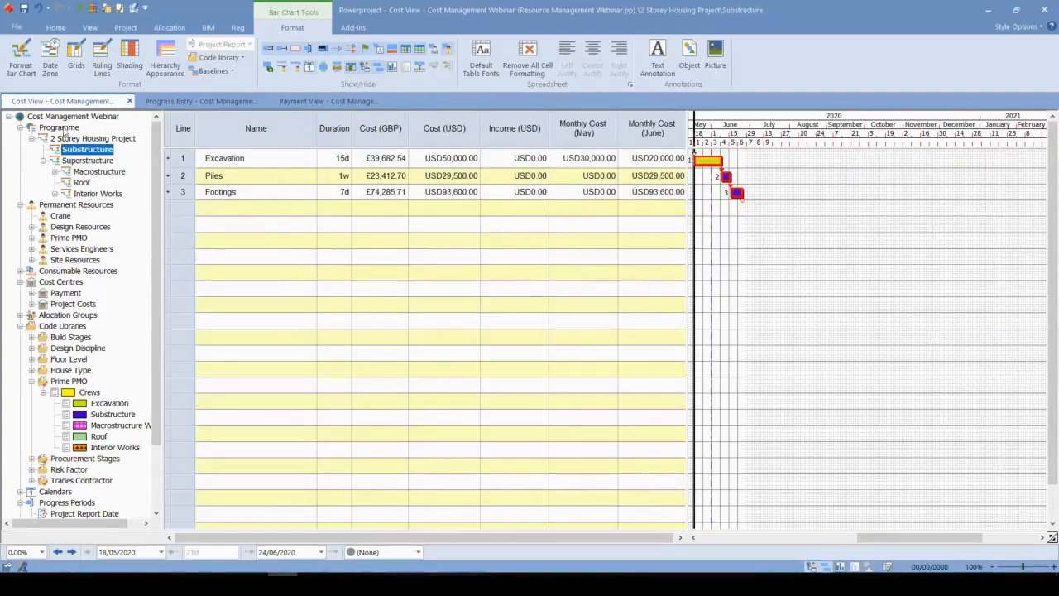
left_click(61, 129)
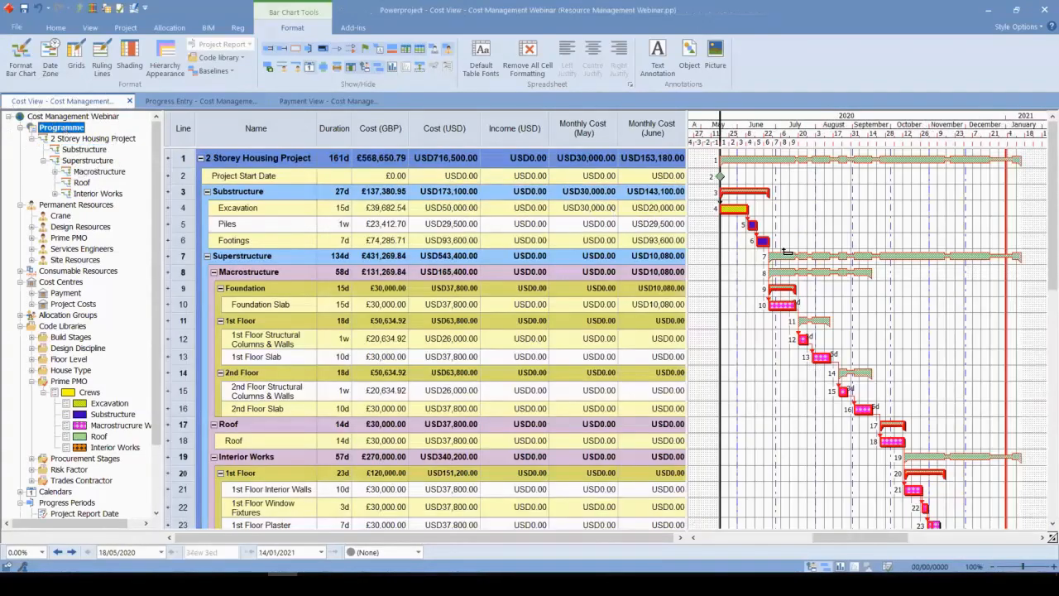
scroll(787, 253, "down", 4)
scroll(836, 303, "up", 4)
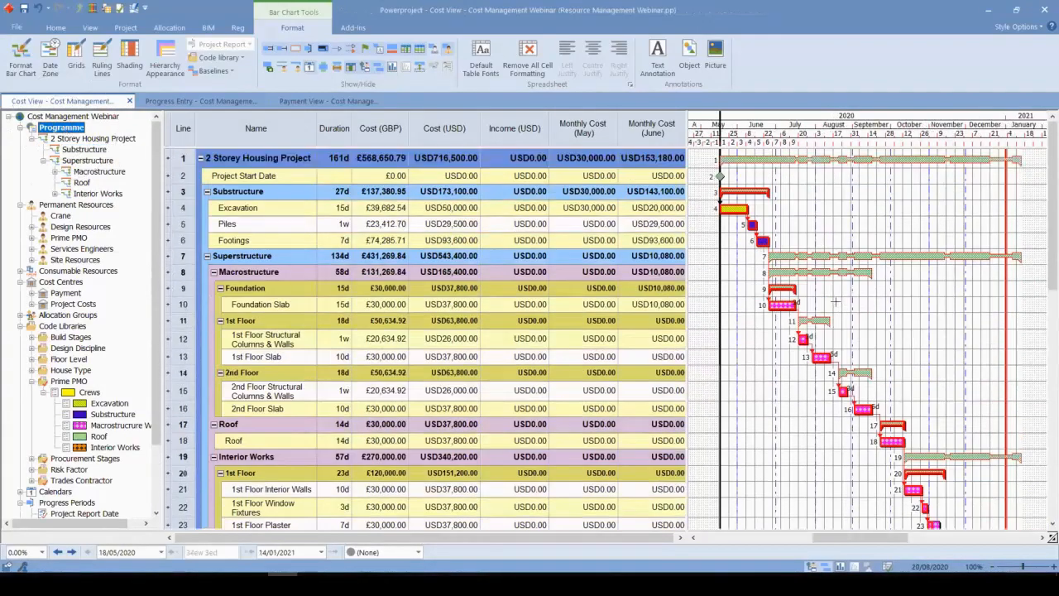
Step: Show the cost allocation rows beneath the tasks again and inspect the subcontractor allocation under Excavation
left_click(268, 68)
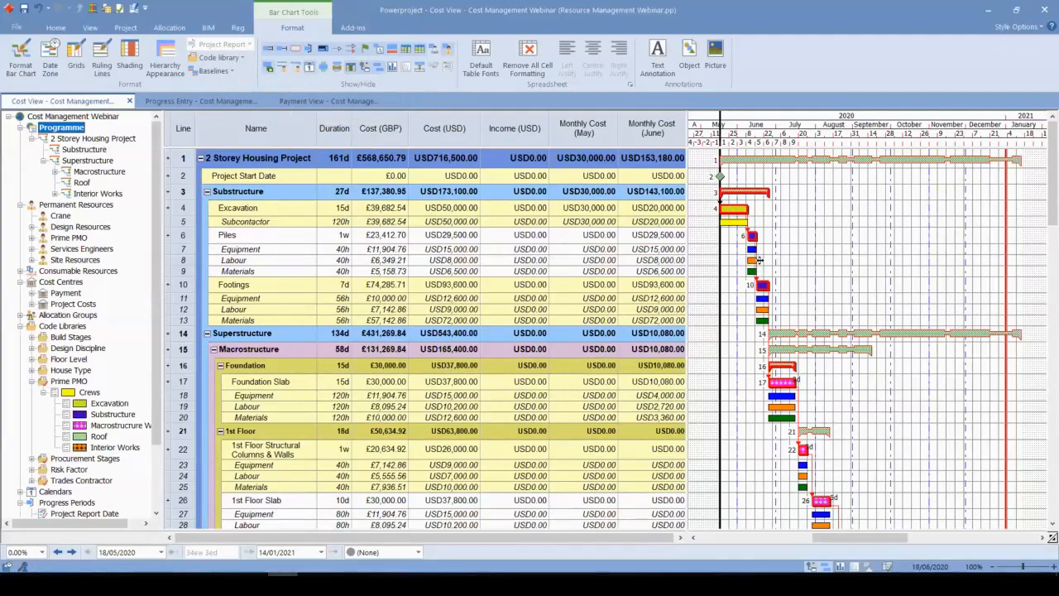
left_click(734, 223)
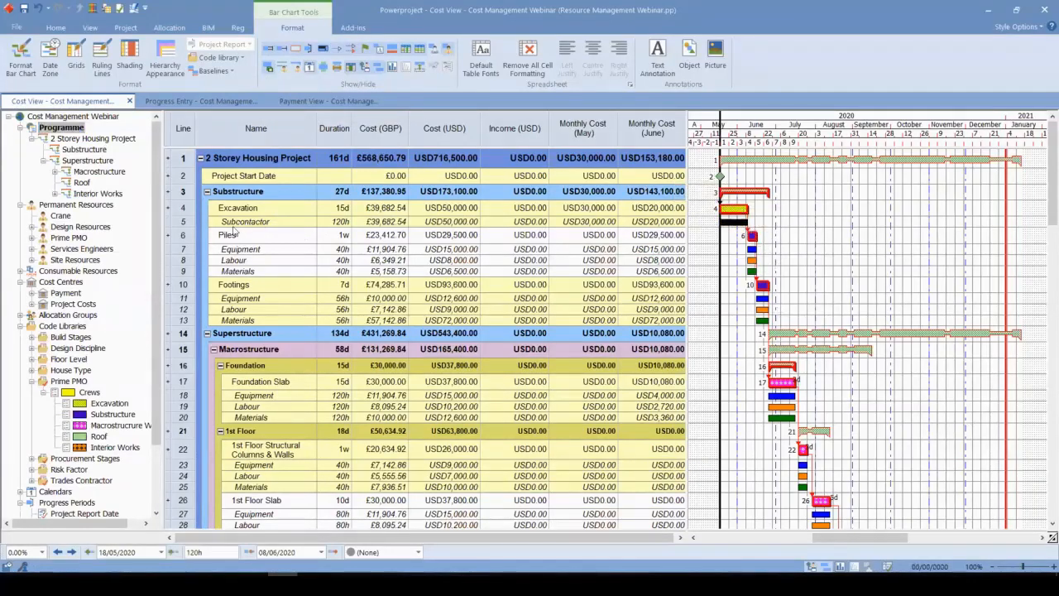
left_click(804, 230)
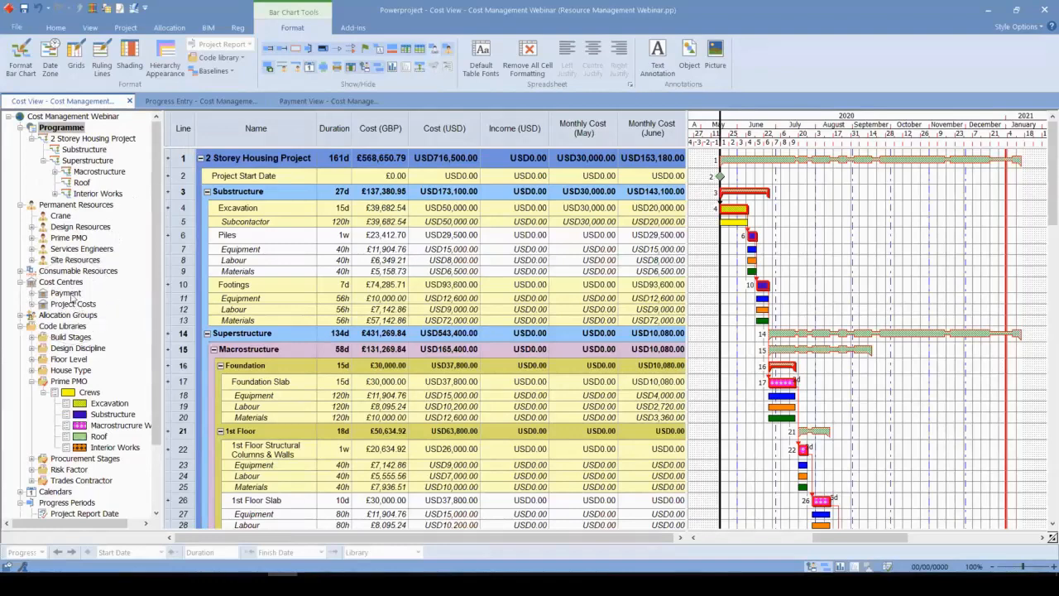
Step: Open the Library Explorer and display the contents of the Cost Centre library
left_click(90, 27)
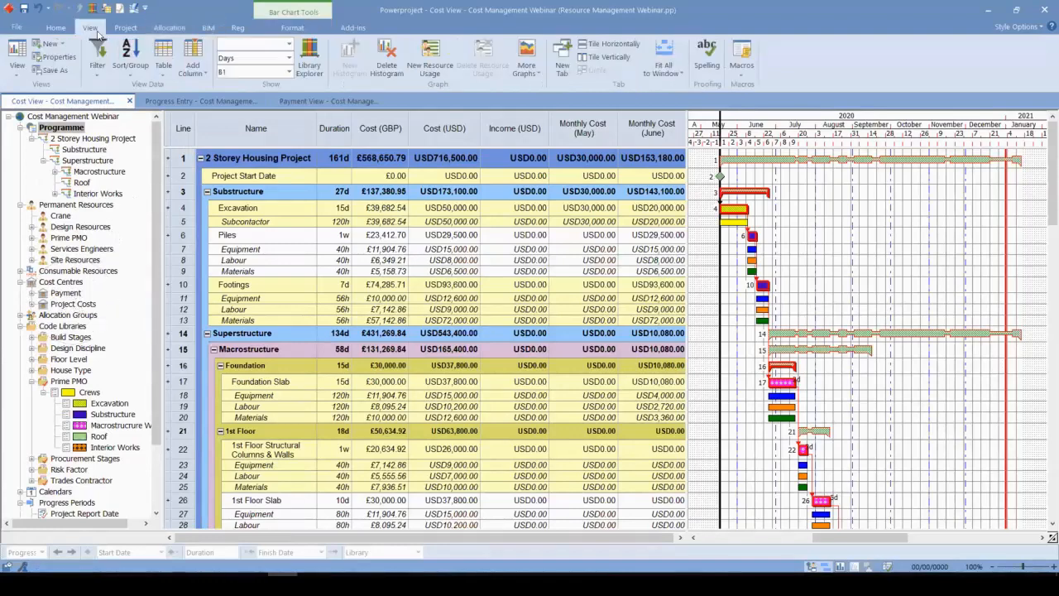
left_click(308, 62)
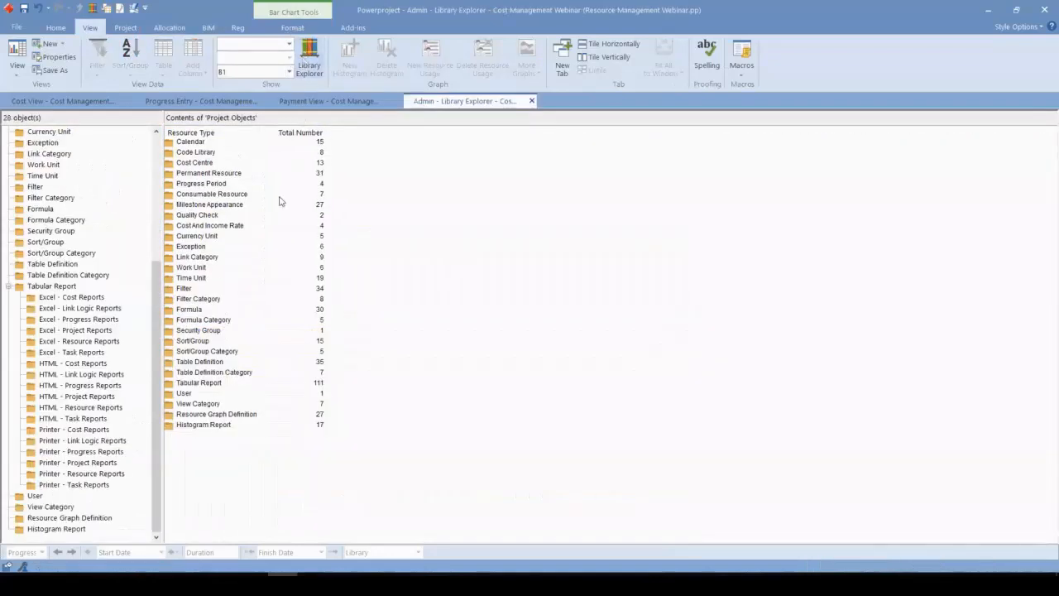
scroll(103, 331, "up", 6)
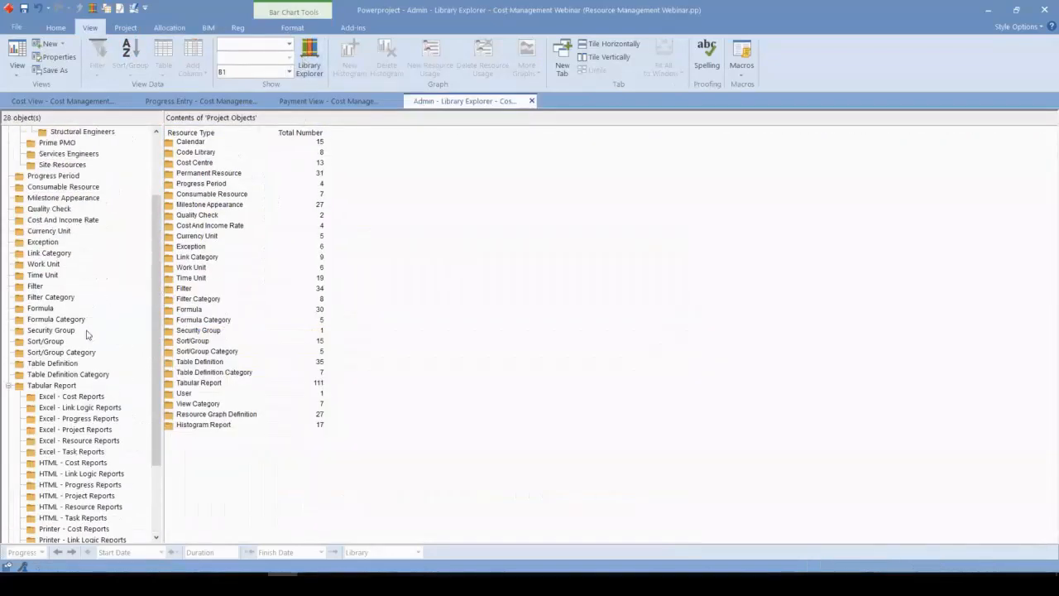
scroll(66, 256, "down", 6)
scroll(66, 257, "up", 6)
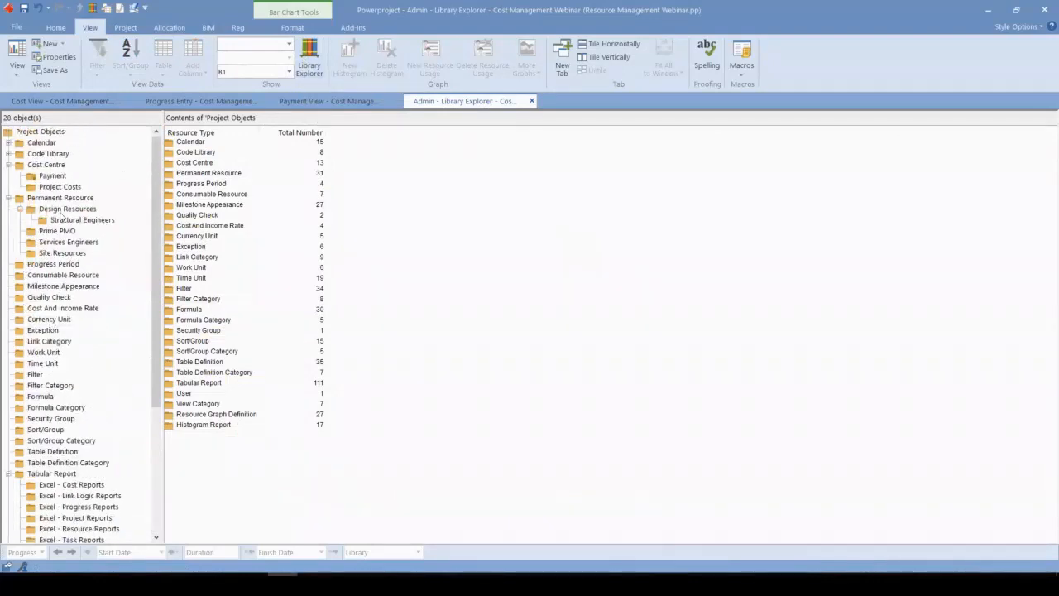
left_click(46, 167)
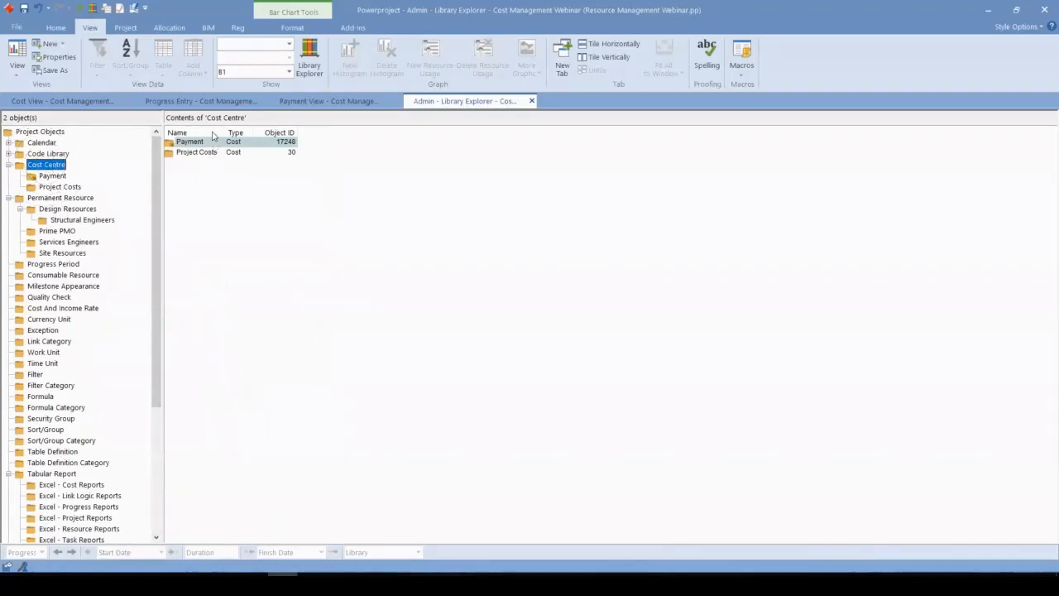
Step: Open the Project Costs folder in the Cost Centre library and check the options for adding a new cost centre
left_click(177, 154)
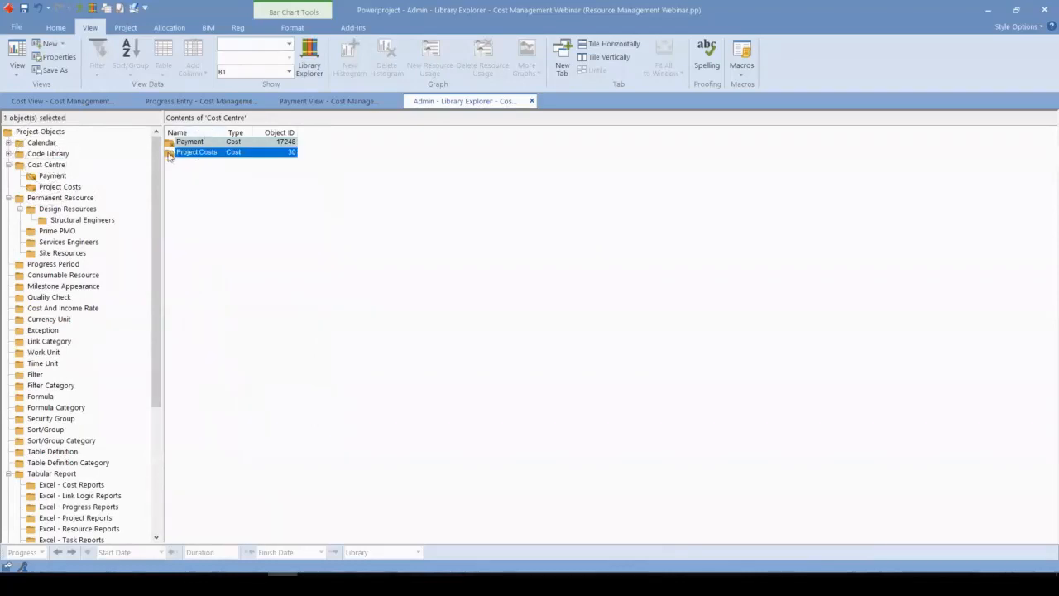
right_click(201, 167)
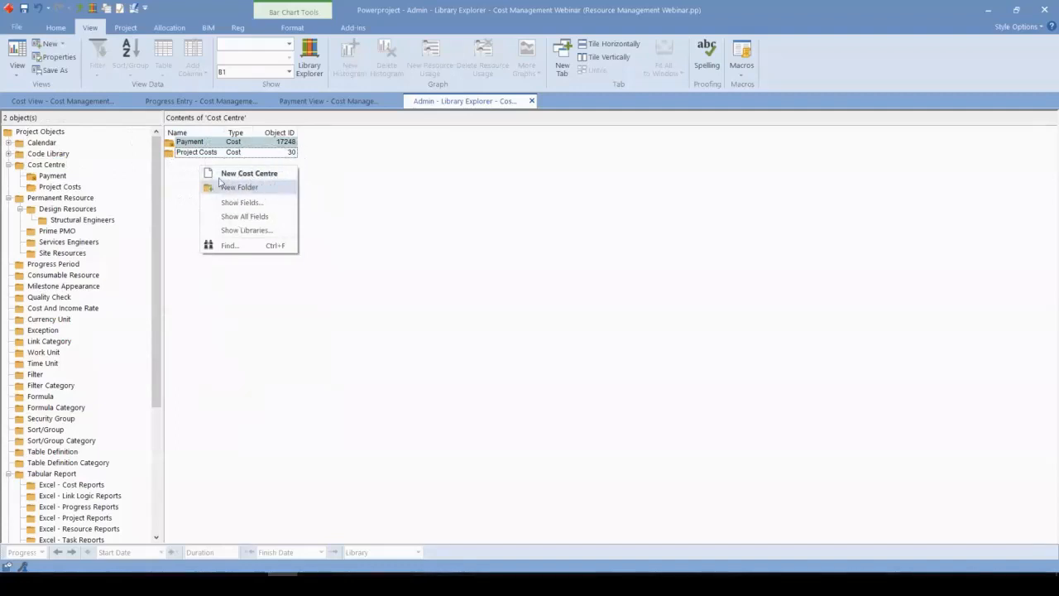
left_click(168, 175)
double_click(169, 154)
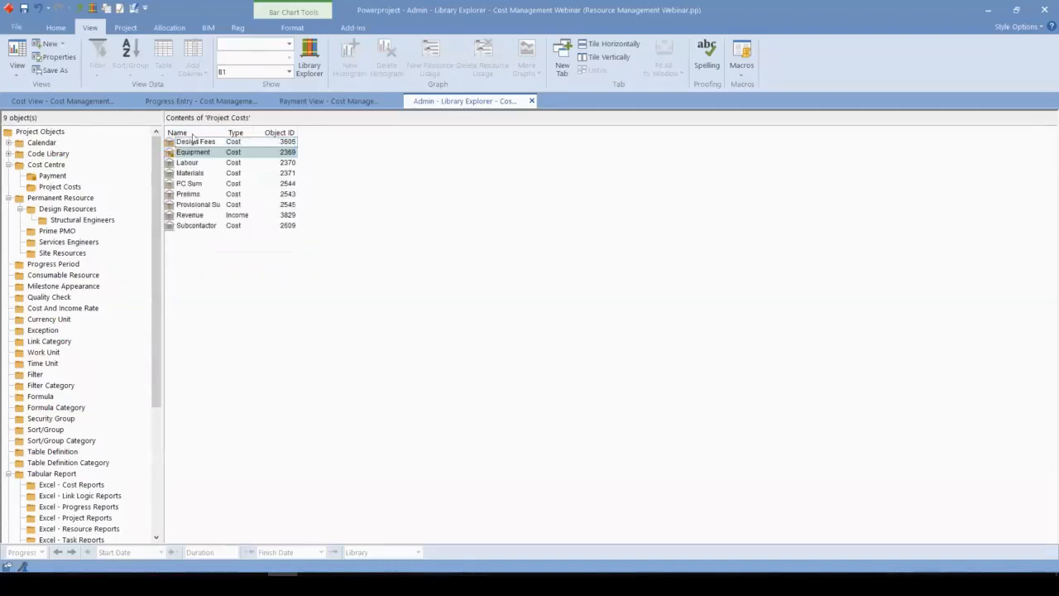
right_click(200, 251)
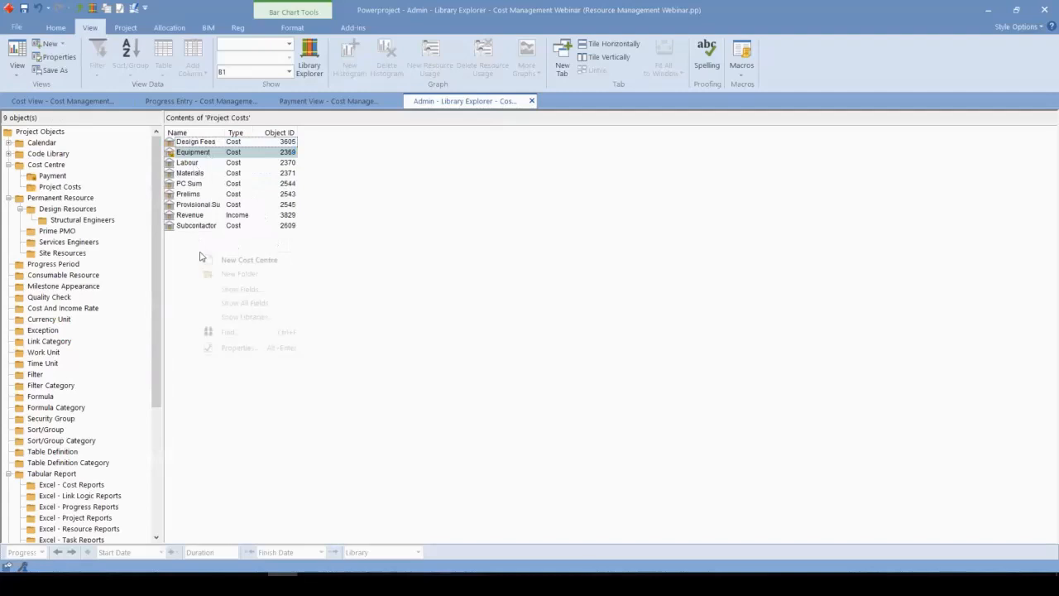
left_click(265, 260)
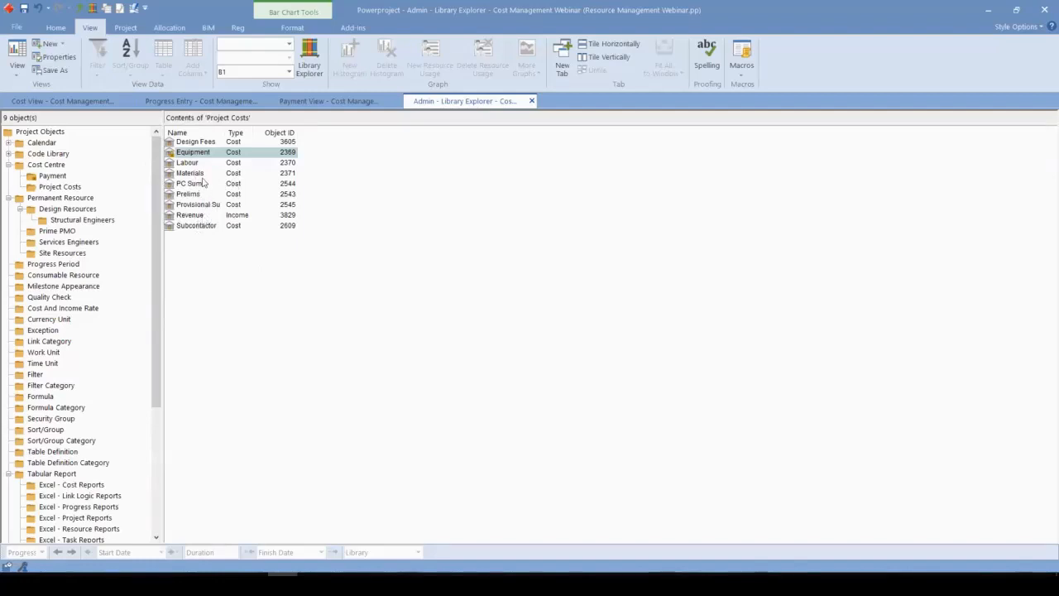
Step: Set the type of the Revenue cost centre to Income
left_click(184, 216)
left_click(252, 217)
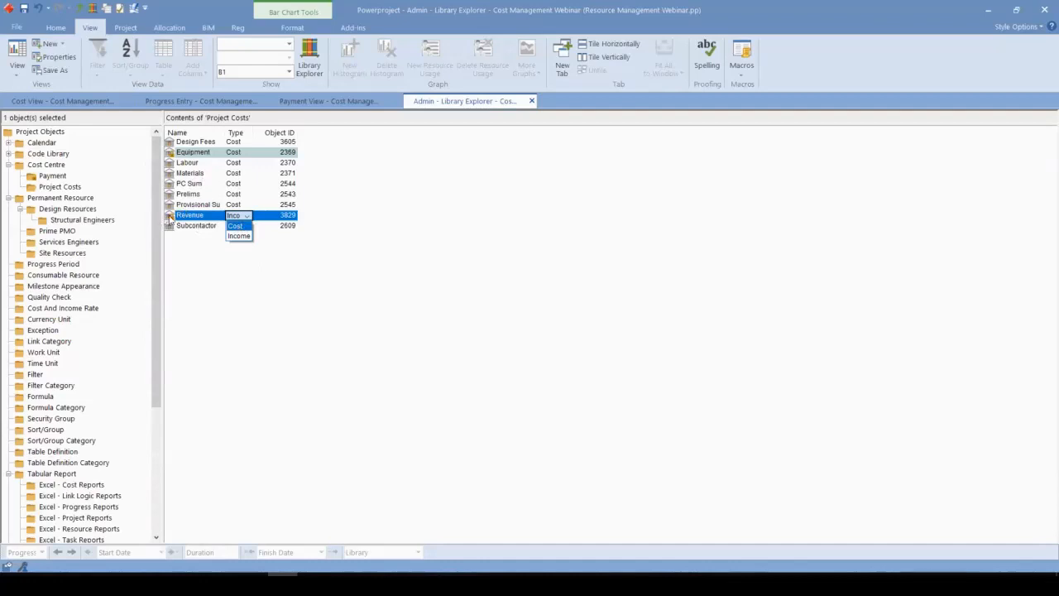
left_click(238, 236)
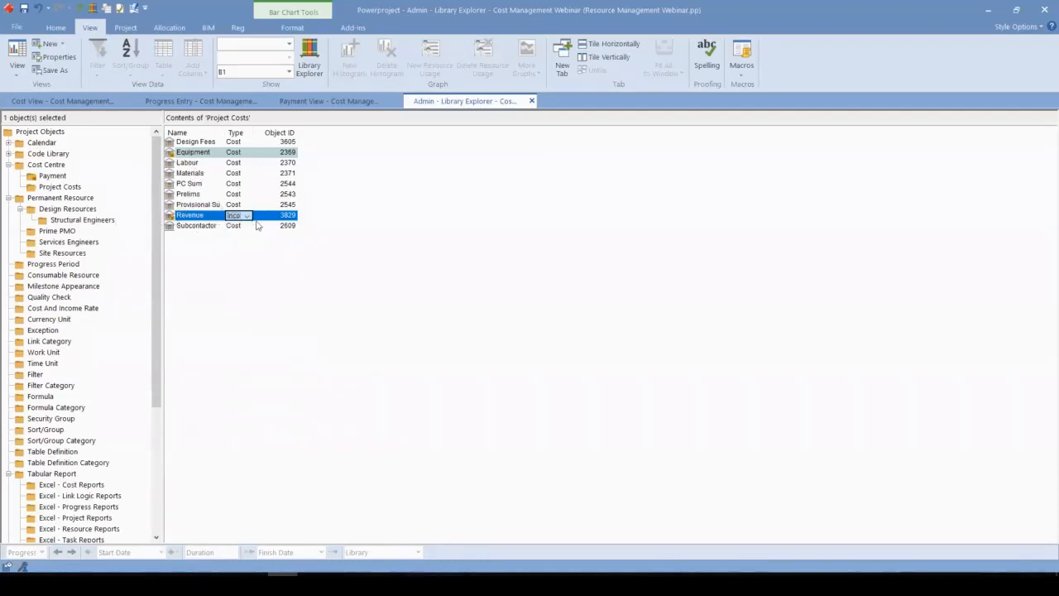
left_click(240, 241)
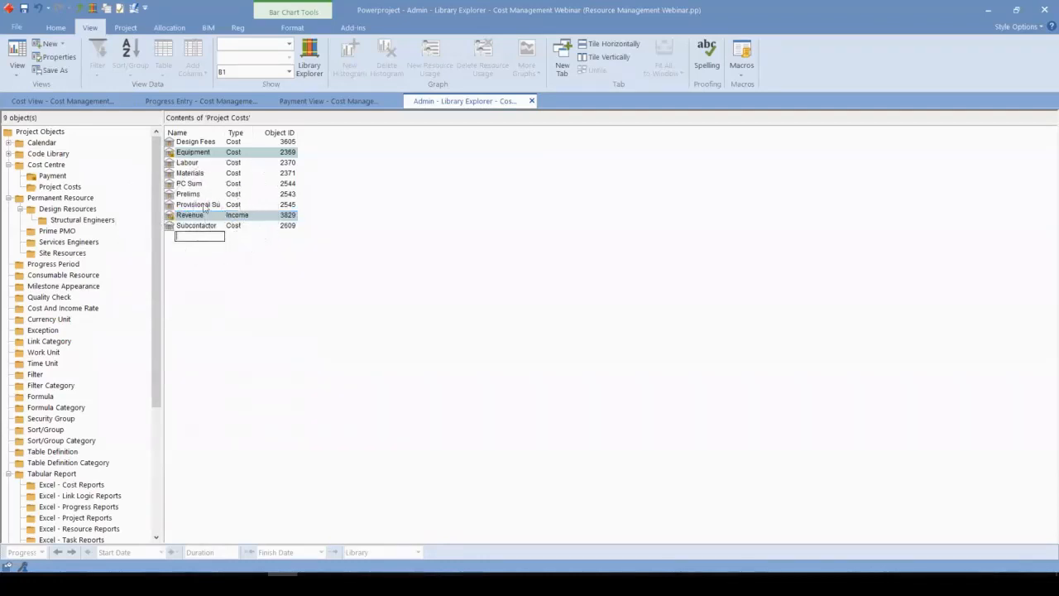
Step: Return to the Cost View and compare the Cost (GBP) and Cost (USD) columns
left_click(336, 101)
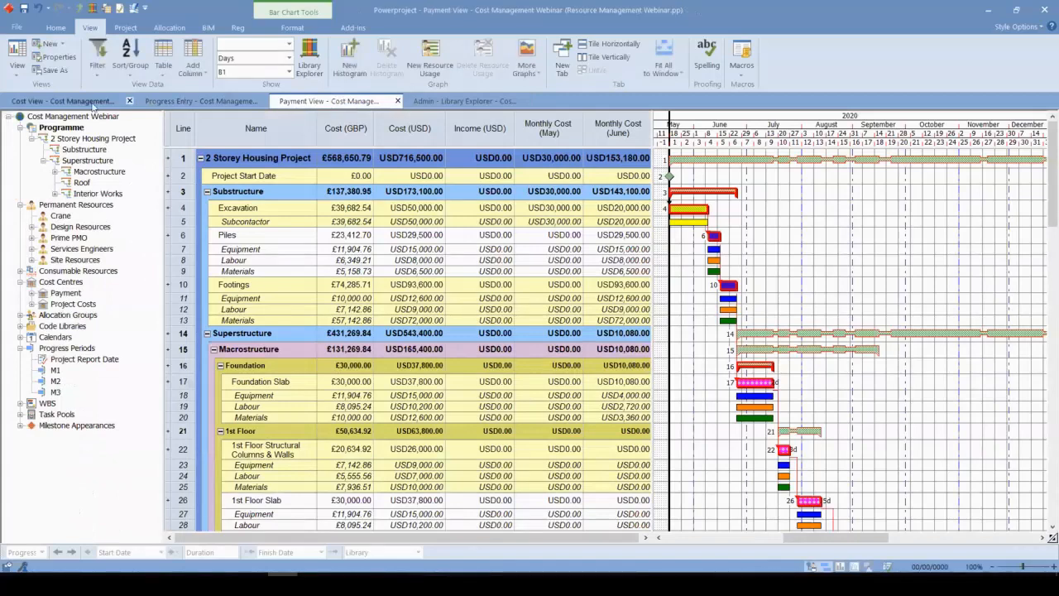
left_click(18, 102)
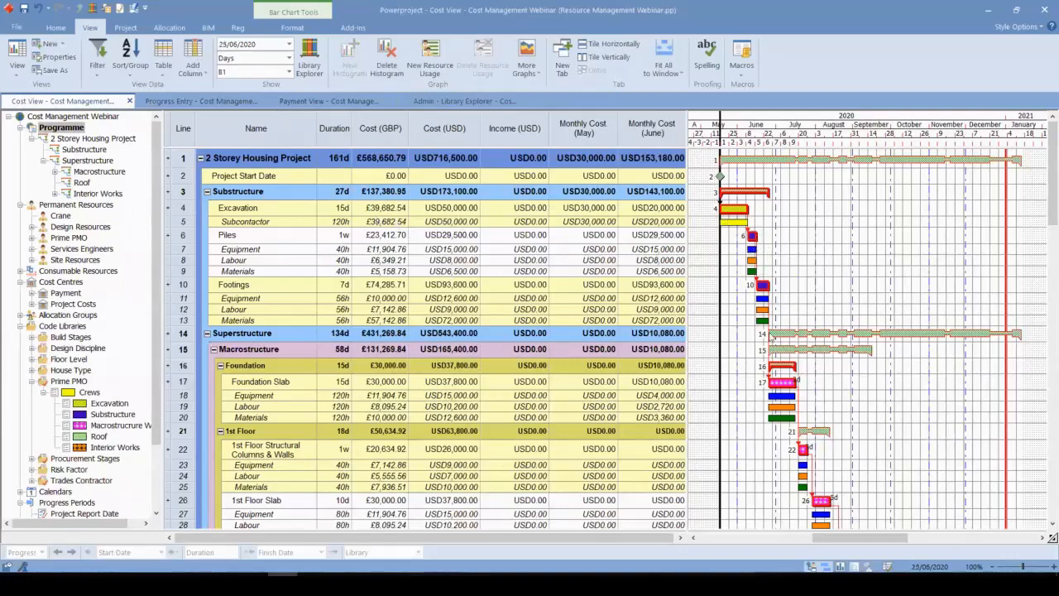
left_click(380, 128)
left_click(444, 128)
left_click(393, 130)
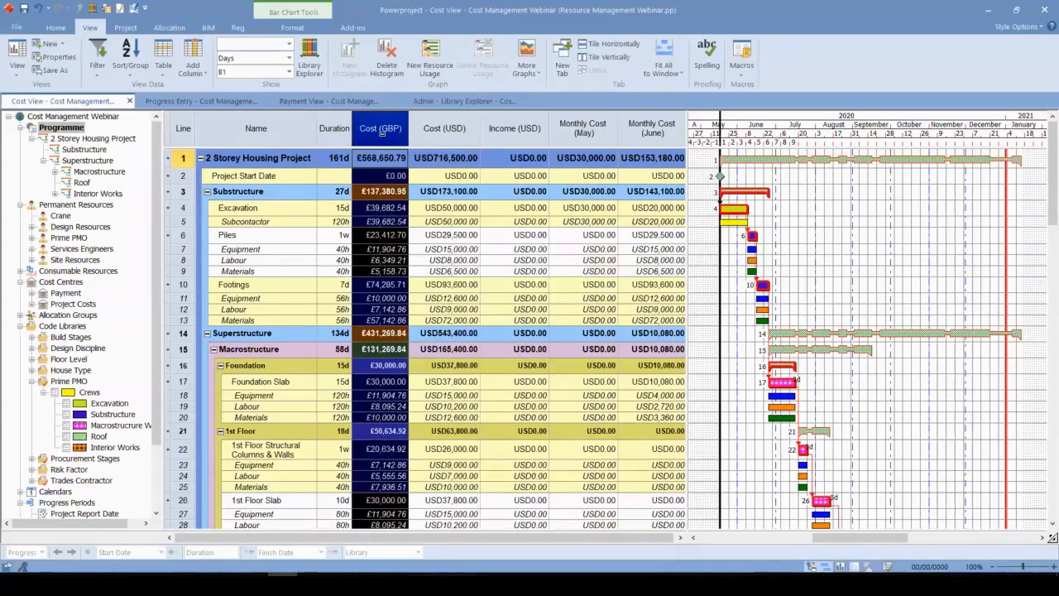
left_click(434, 129)
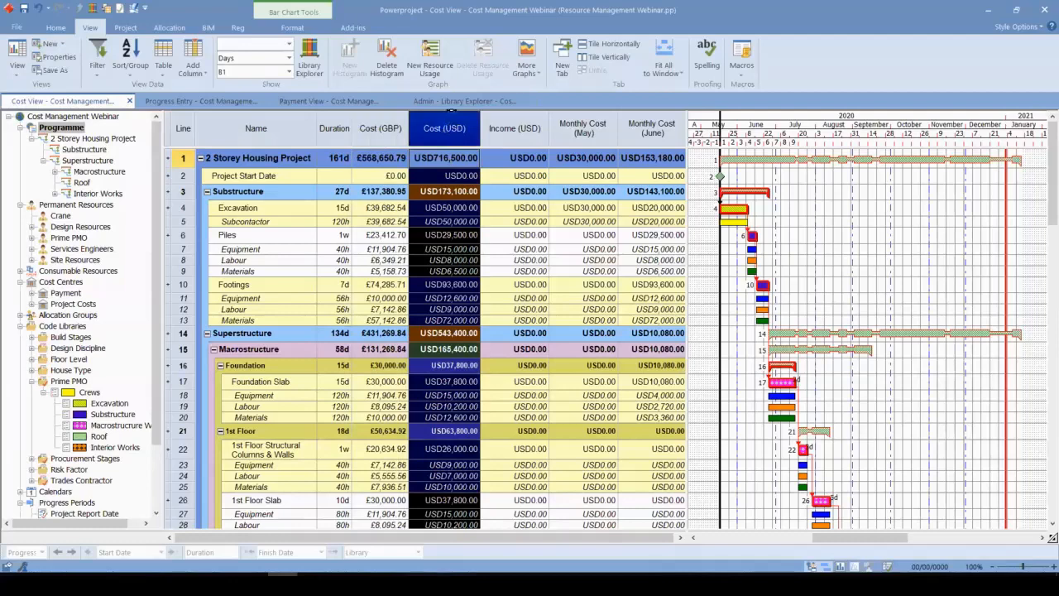
Step: Show the Currency Unit library in the Library Explorer and check the options for adding a new currency unit
left_click(453, 102)
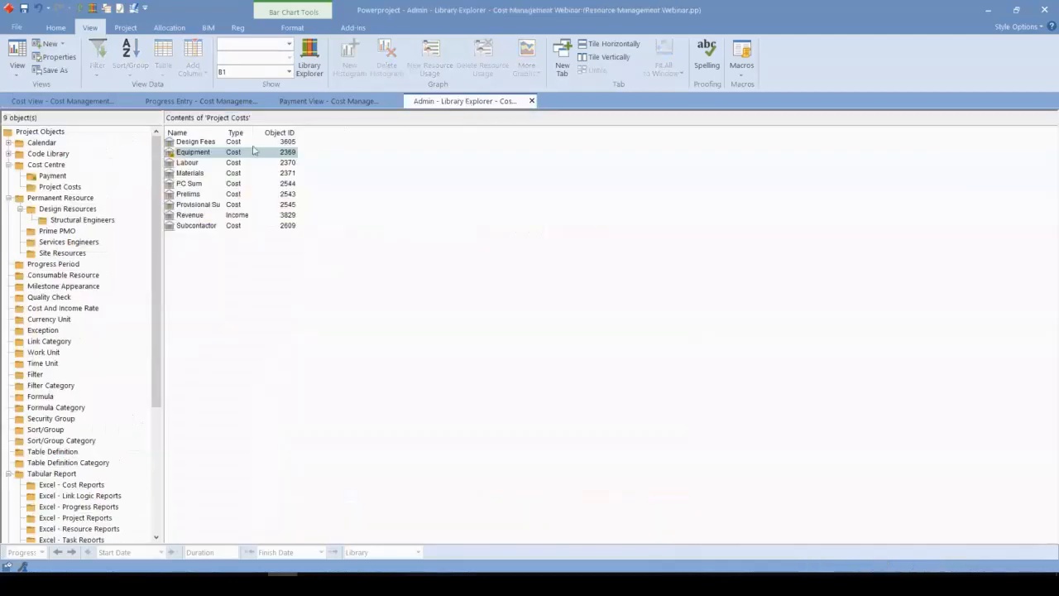
left_click(48, 321)
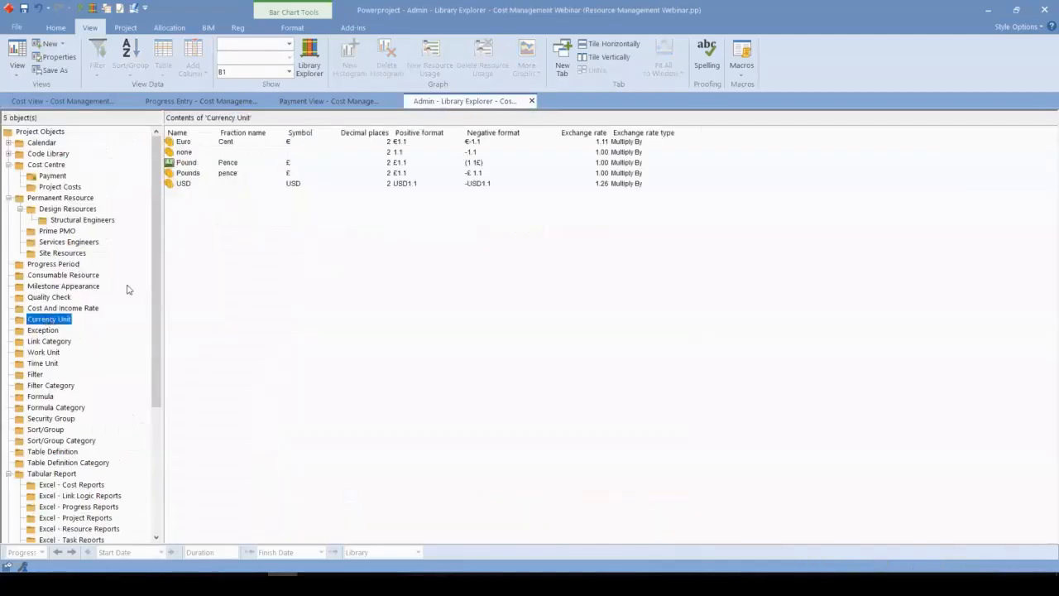
right_click(181, 206)
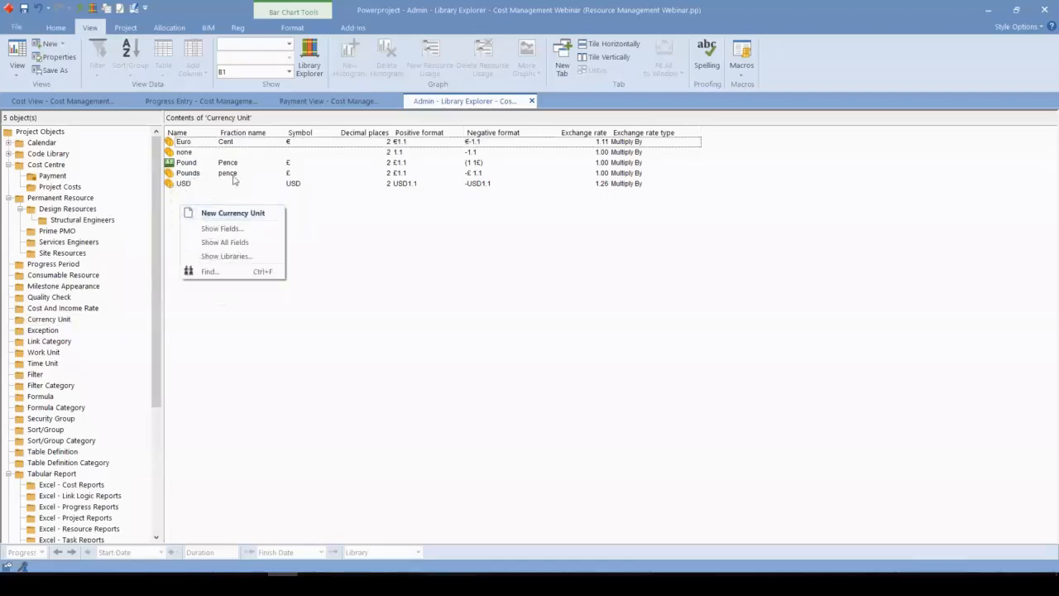
left_click(223, 208)
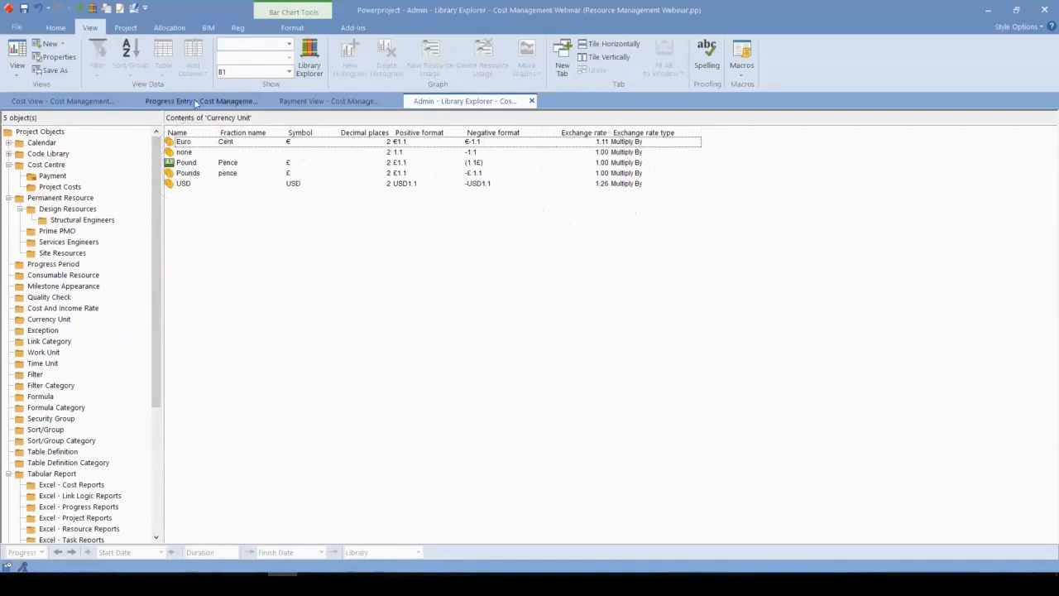
Step: Open the table definition for the Cost (GBP) column in the Cost View and widen the table area beside the chart
left_click(91, 103)
left_click(381, 128)
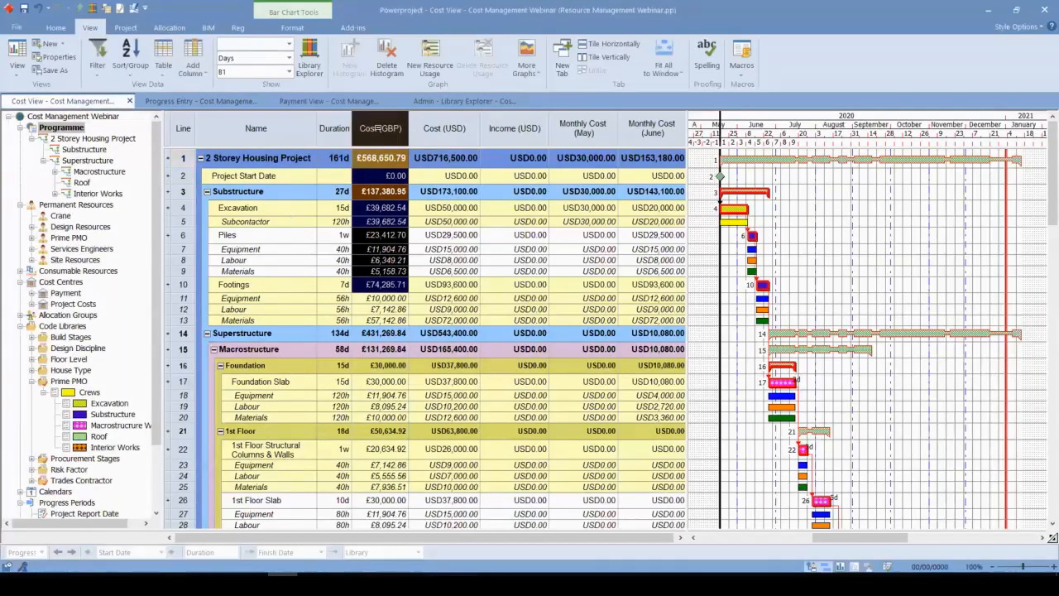
right_click(381, 128)
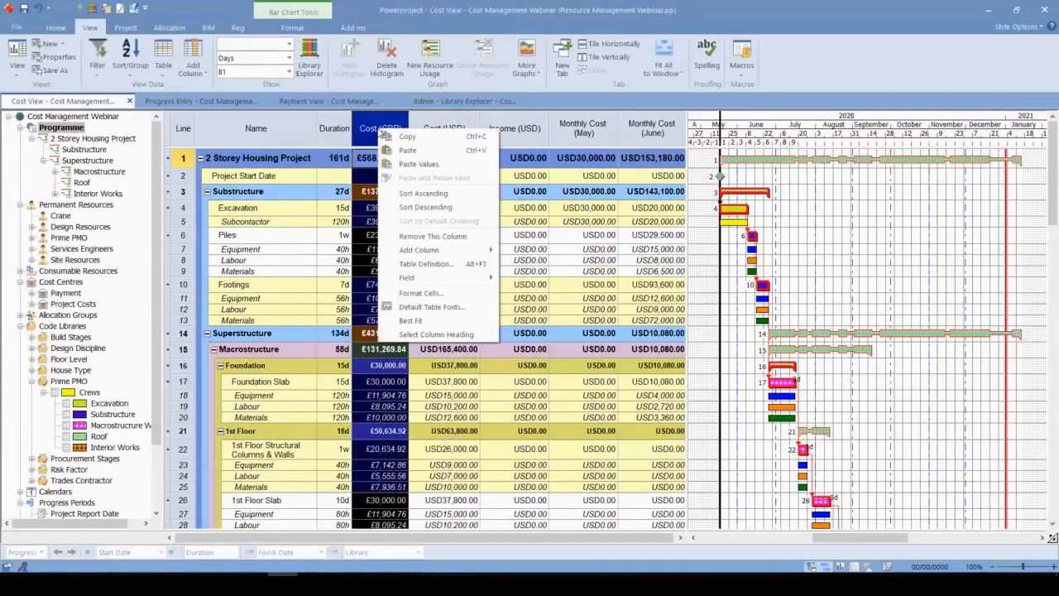
left_click(448, 263)
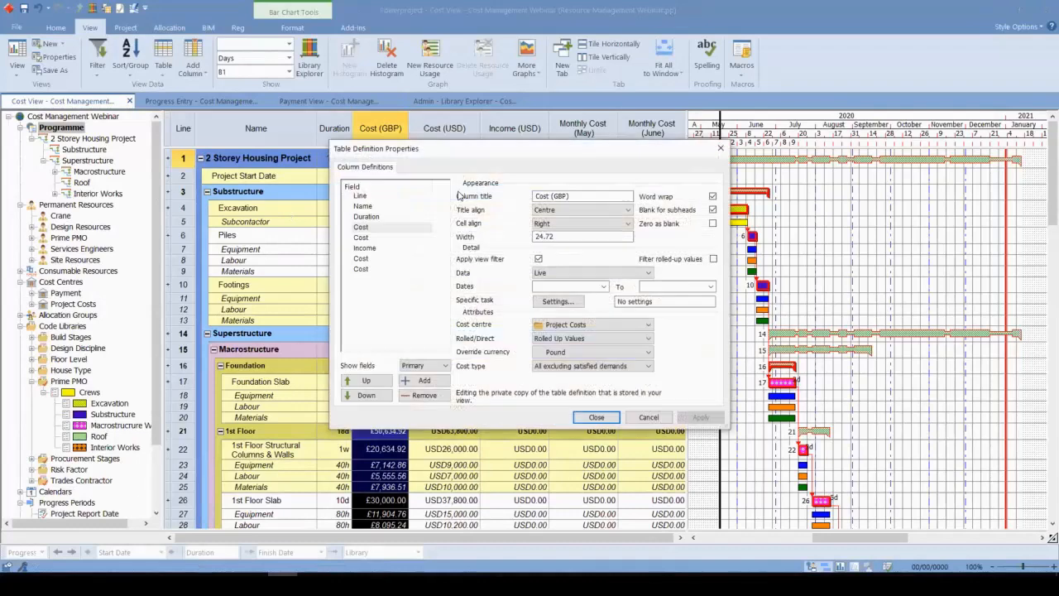
left_click_drag(537, 157, 220, 216)
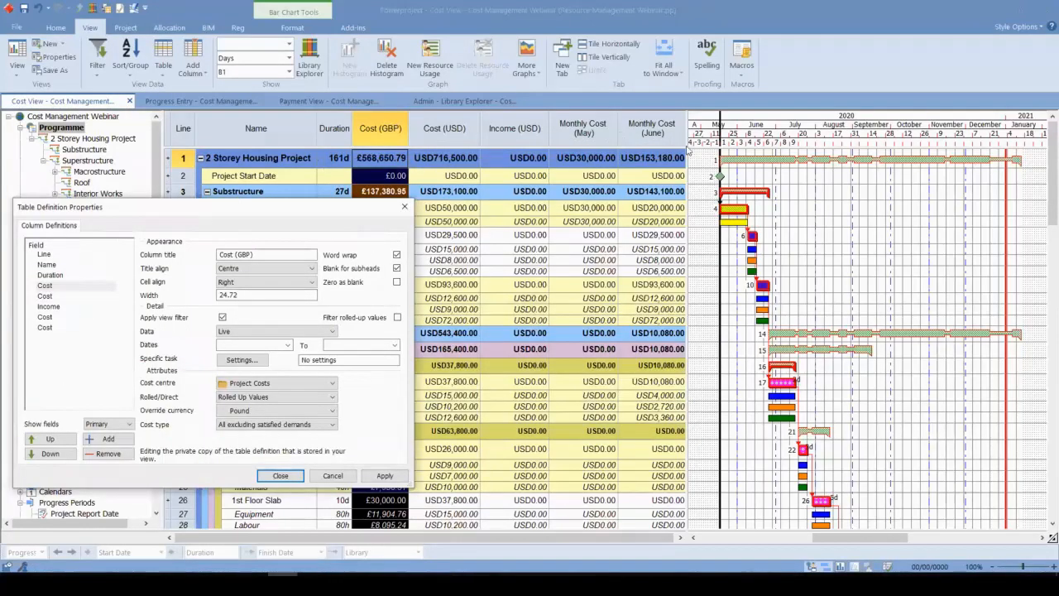
left_click_drag(686, 133, 713, 133)
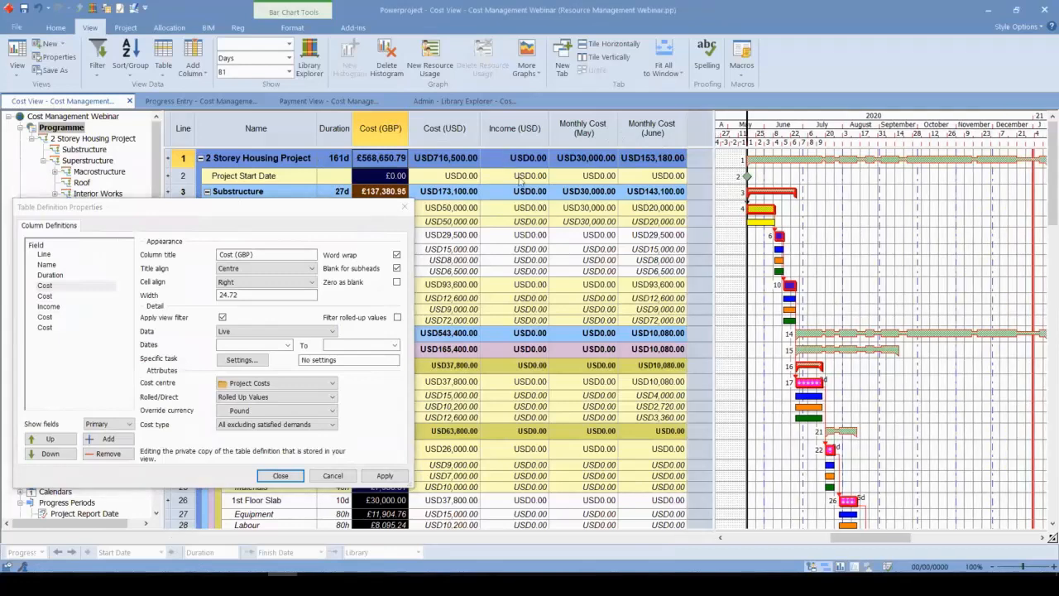
left_click_drag(290, 210, 435, 199)
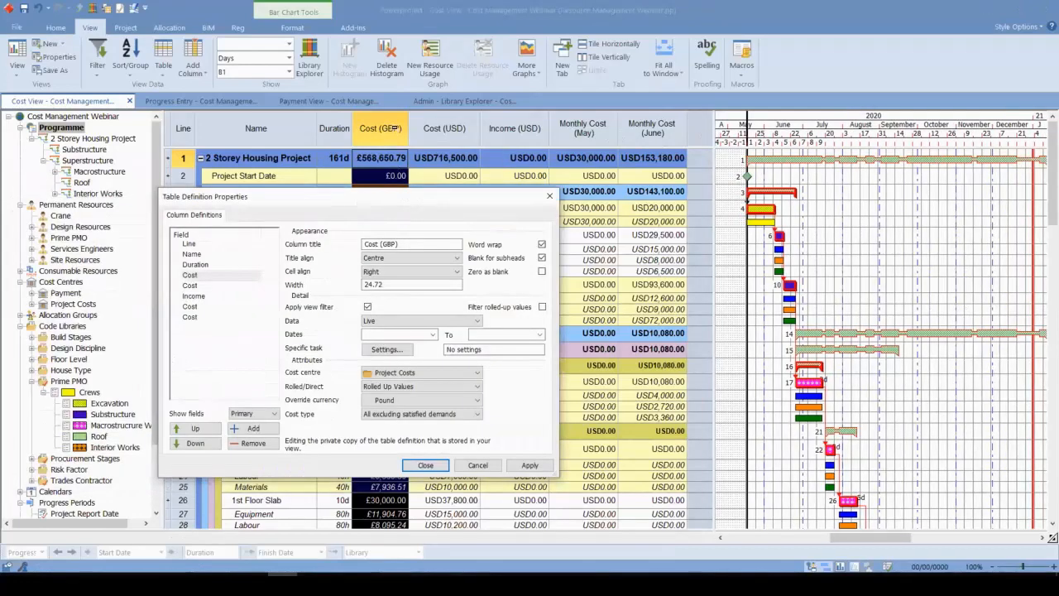
Step: Examine the Cost (GBP) column's title, override currency and available cost centre choices in the table definition
left_click(401, 243)
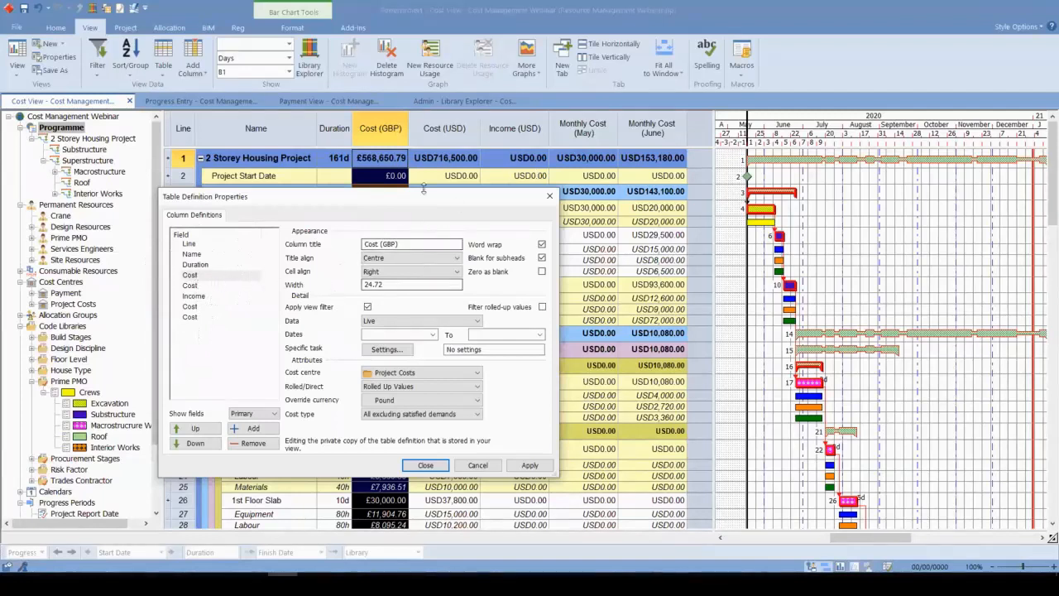
left_click(406, 400)
left_click(397, 414)
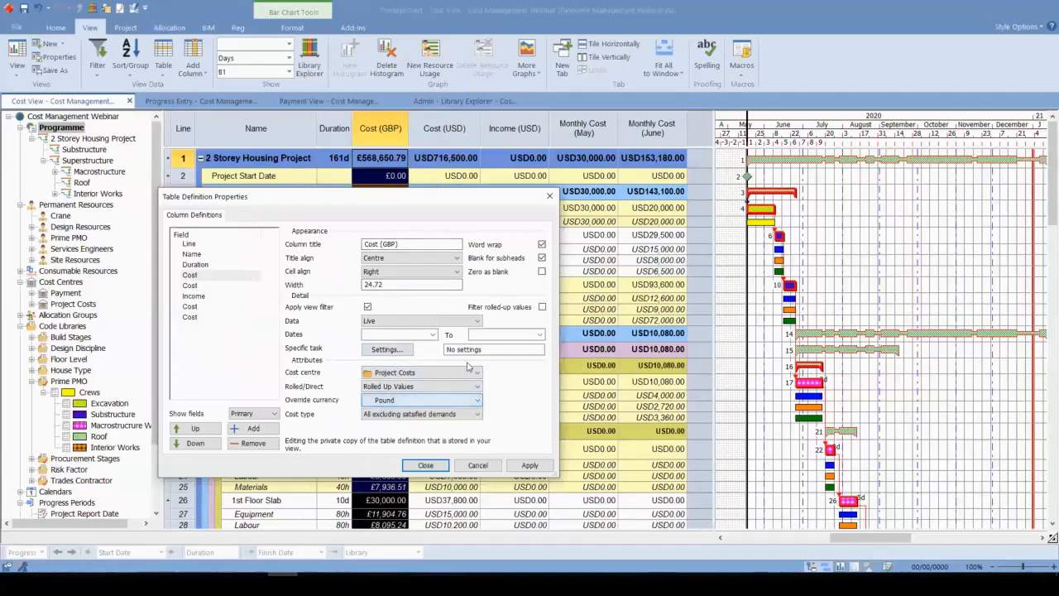
left_click(379, 375)
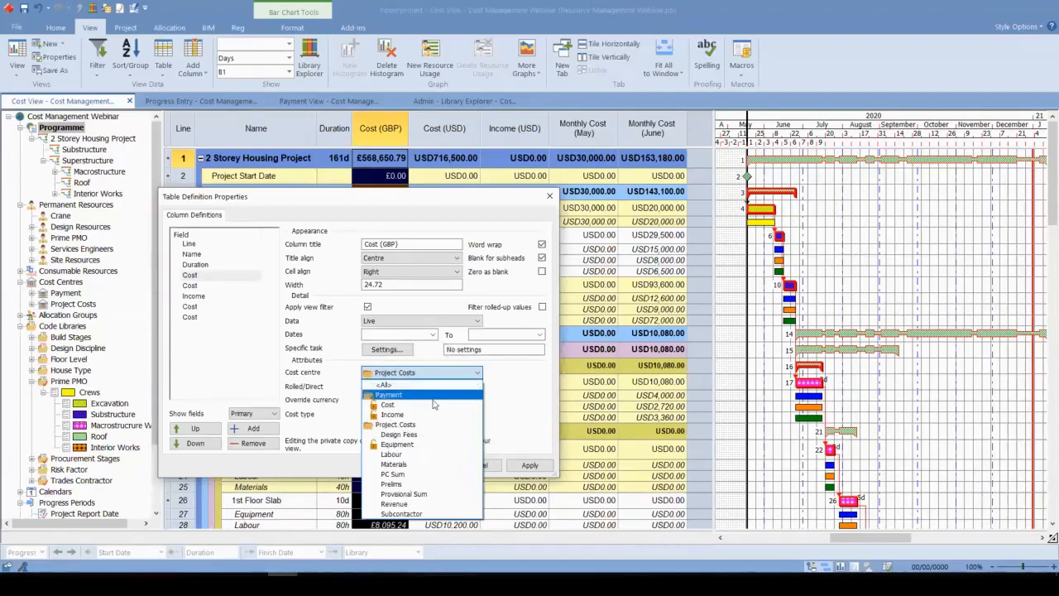
left_click(523, 364)
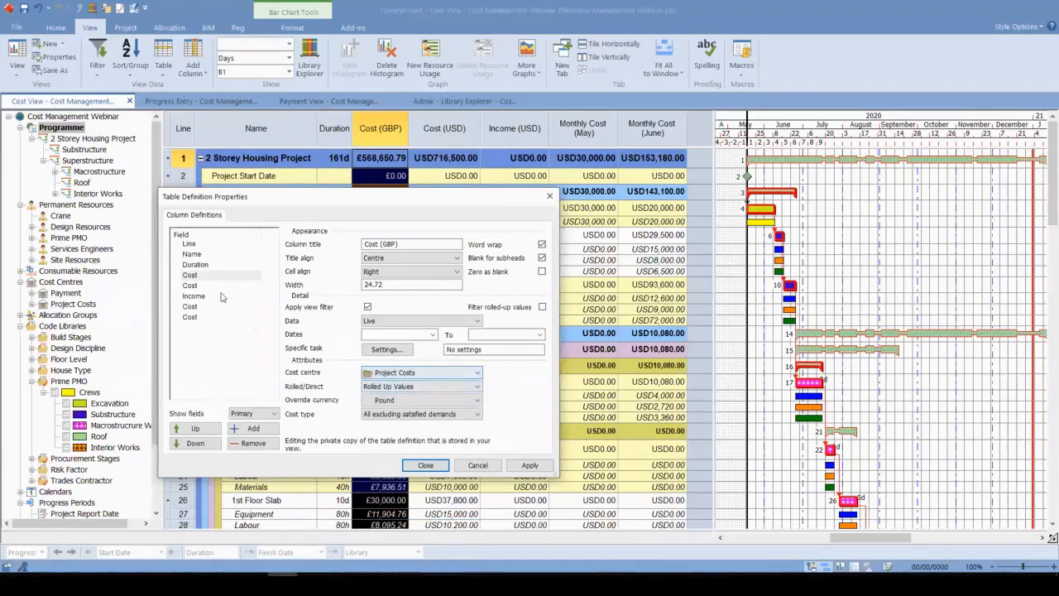
Step: Review the Cost (USD) column's definition, then inspect the title and date range of the Monthly Cost (May) column
left_click(190, 286)
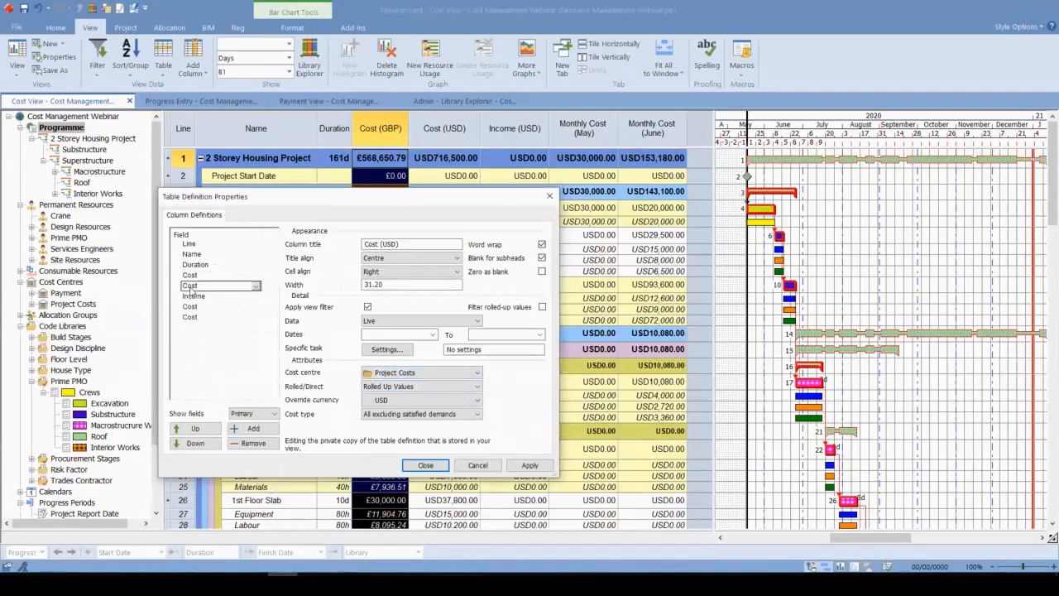
left_click(205, 308)
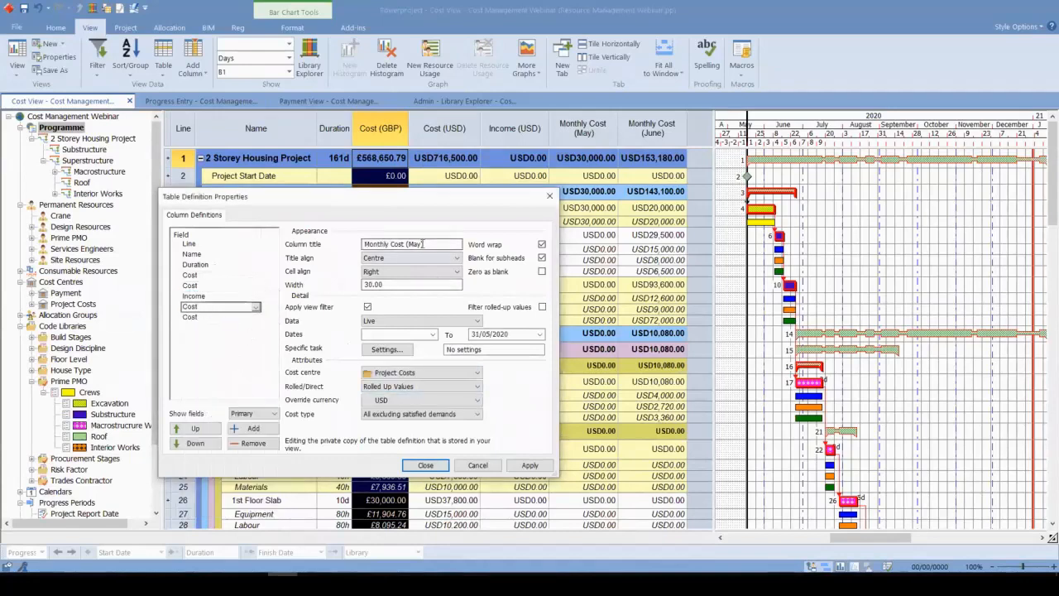
left_click(425, 244)
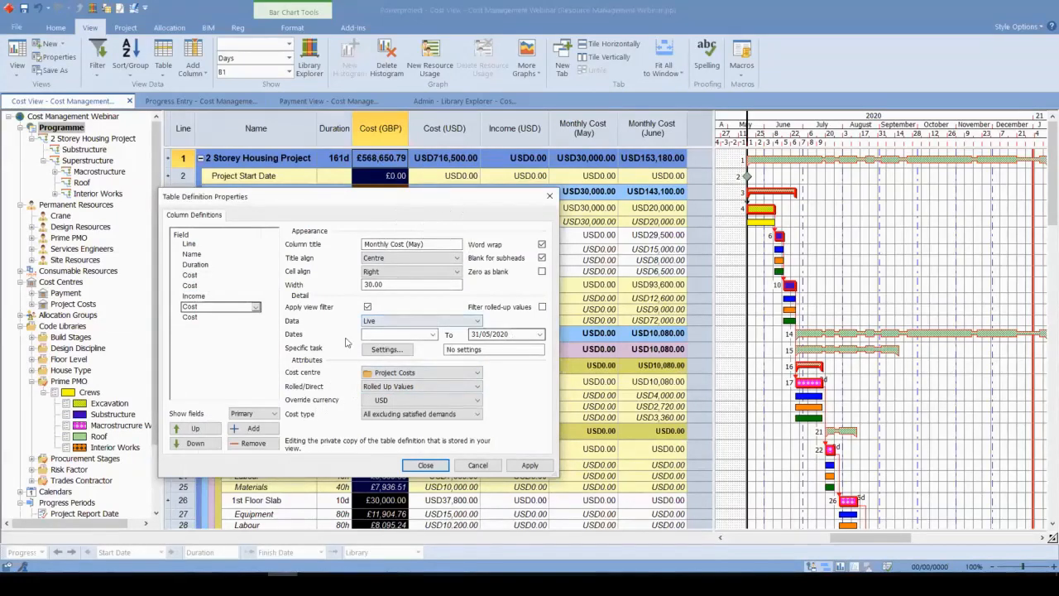
left_click(399, 333)
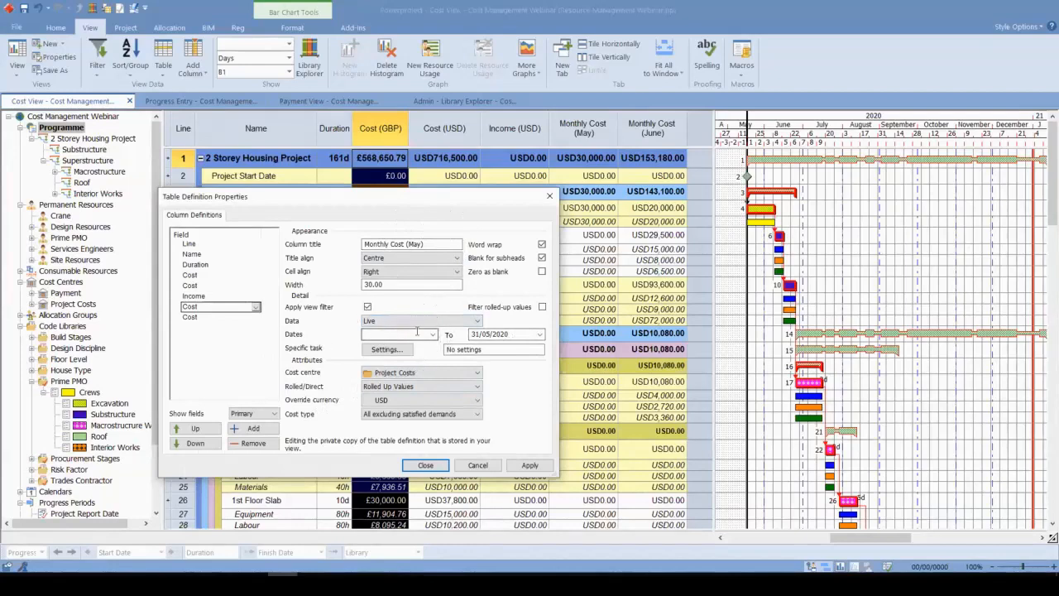
left_click(537, 336)
left_click(481, 334)
left_click_drag(481, 198, 391, 189)
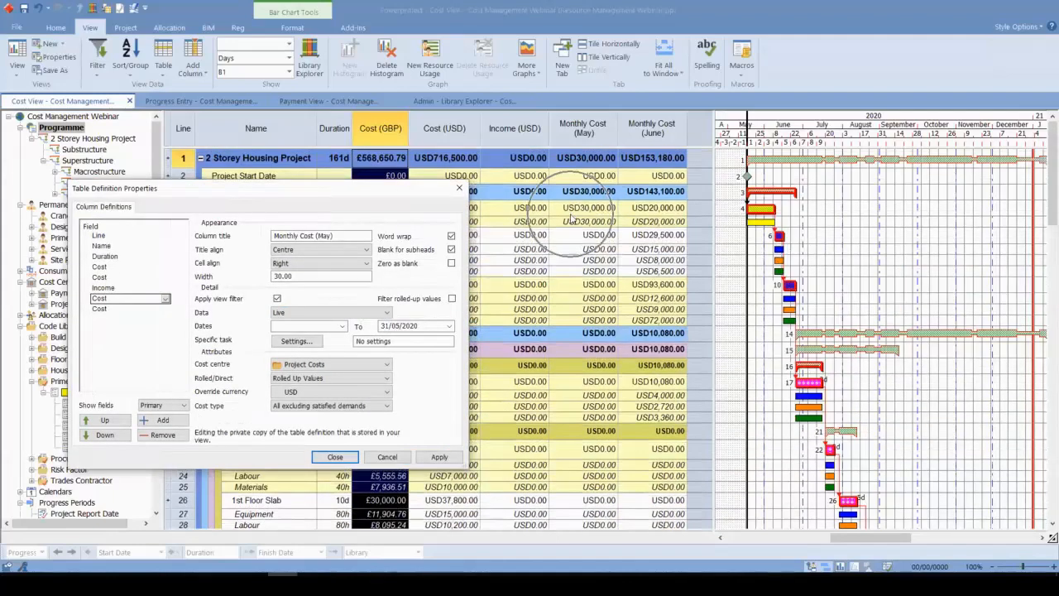
Step: Inspect the title and date range of the Monthly Cost (June) column, then leave the table definition without making changes
left_click(113, 309)
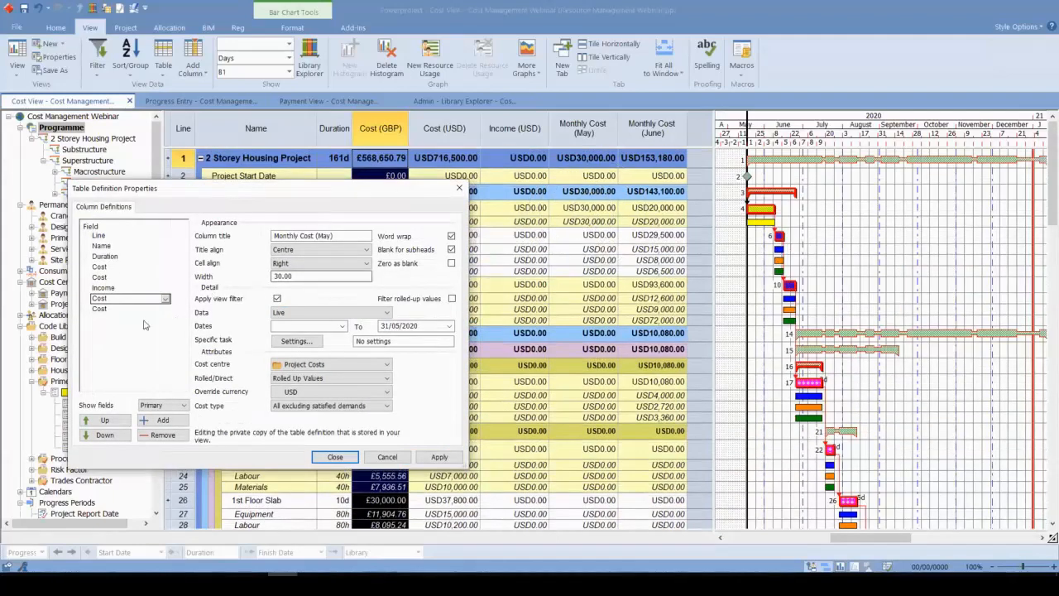
left_click(113, 311)
left_click(112, 313)
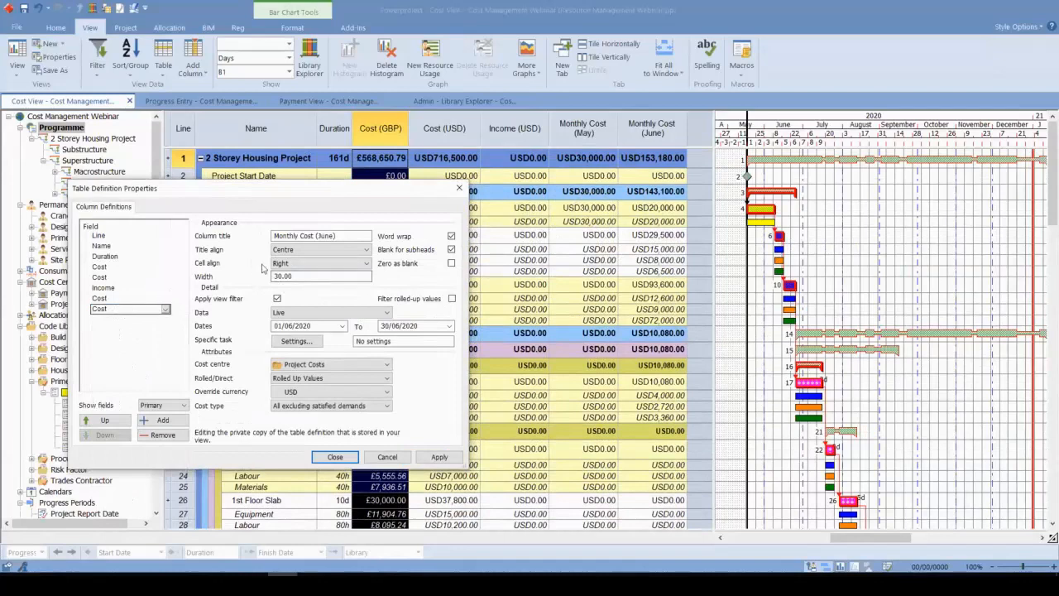
left_click(332, 239)
left_click(291, 326)
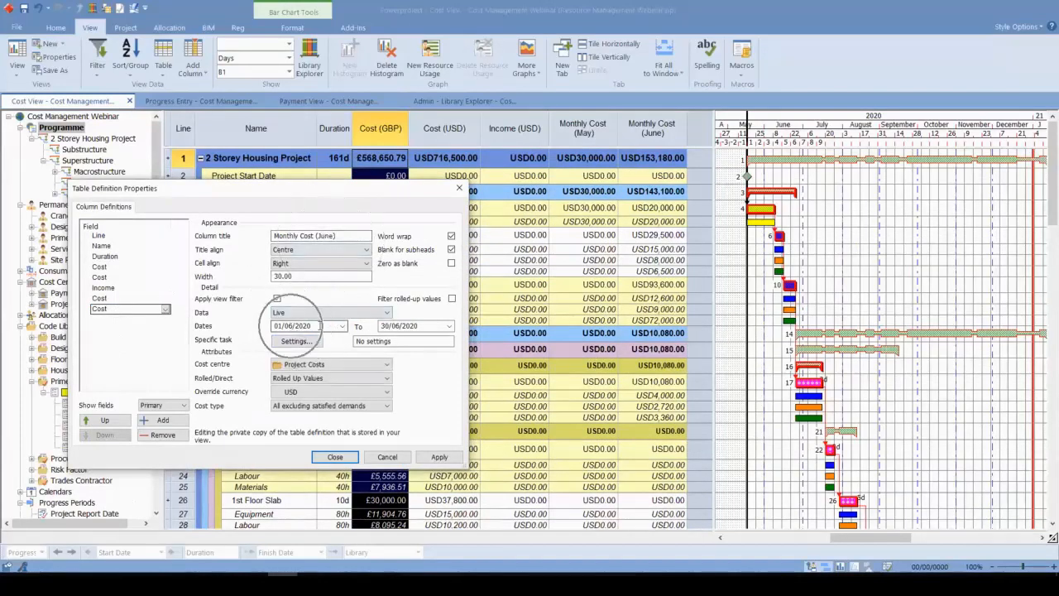
left_click(447, 328)
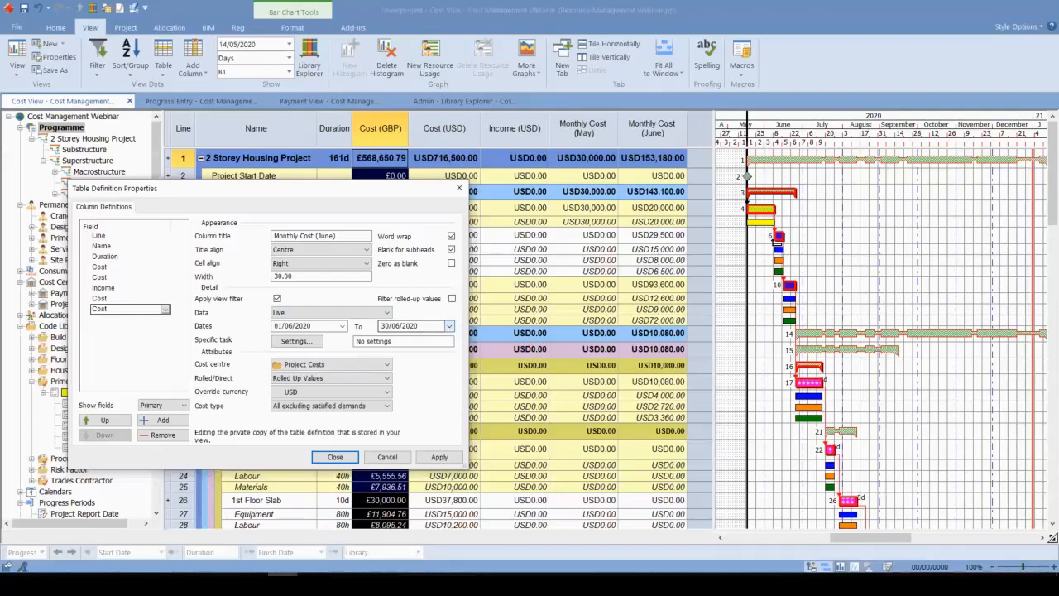
left_click(672, 205)
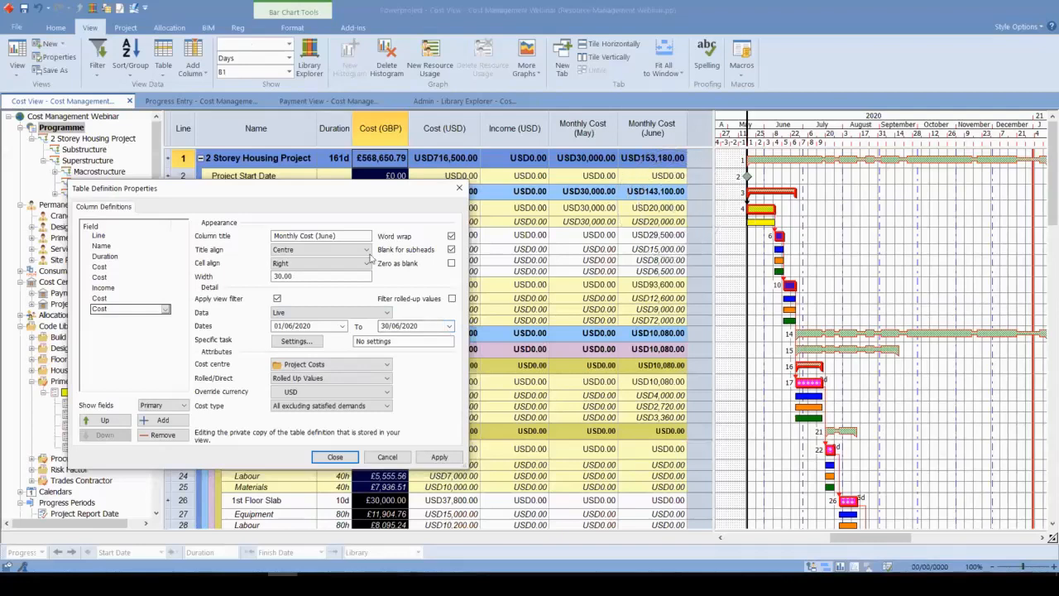
left_click(384, 460)
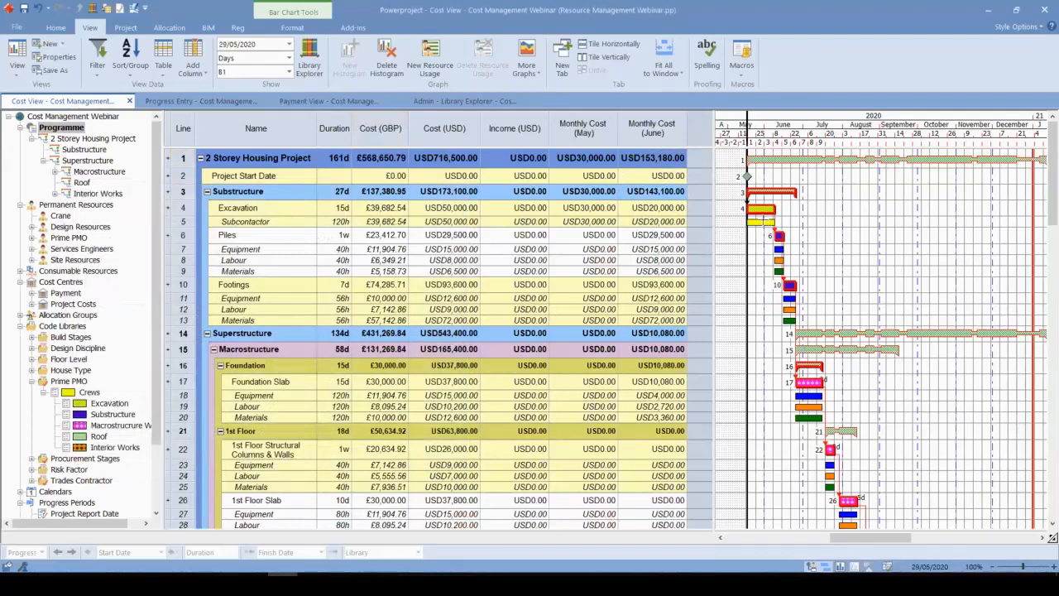
Step: Delete the Subcontactor cost allocation beneath the Excavation task
left_click(762, 222)
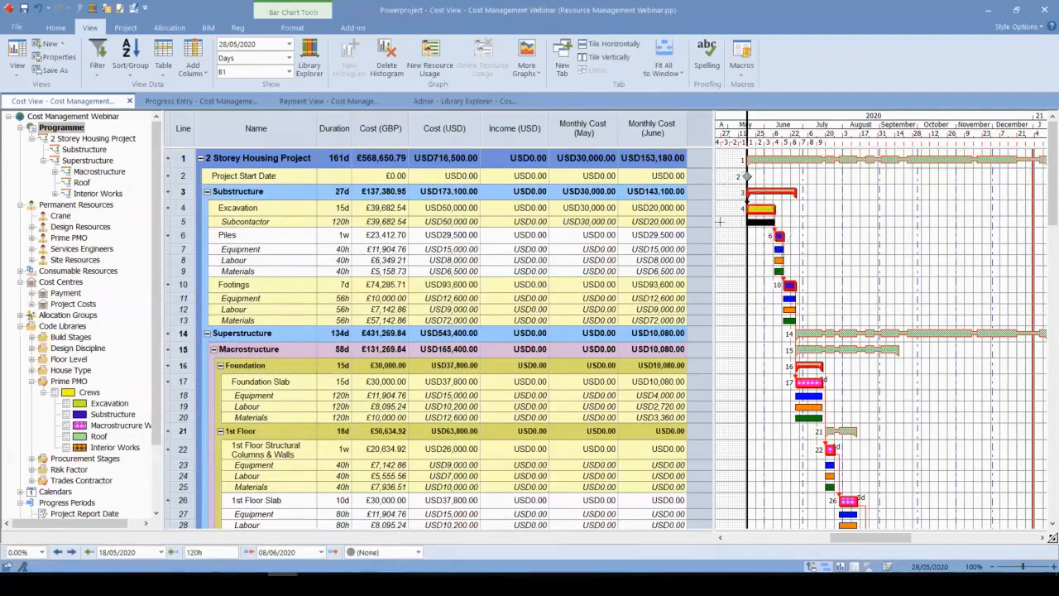
left_click(198, 222)
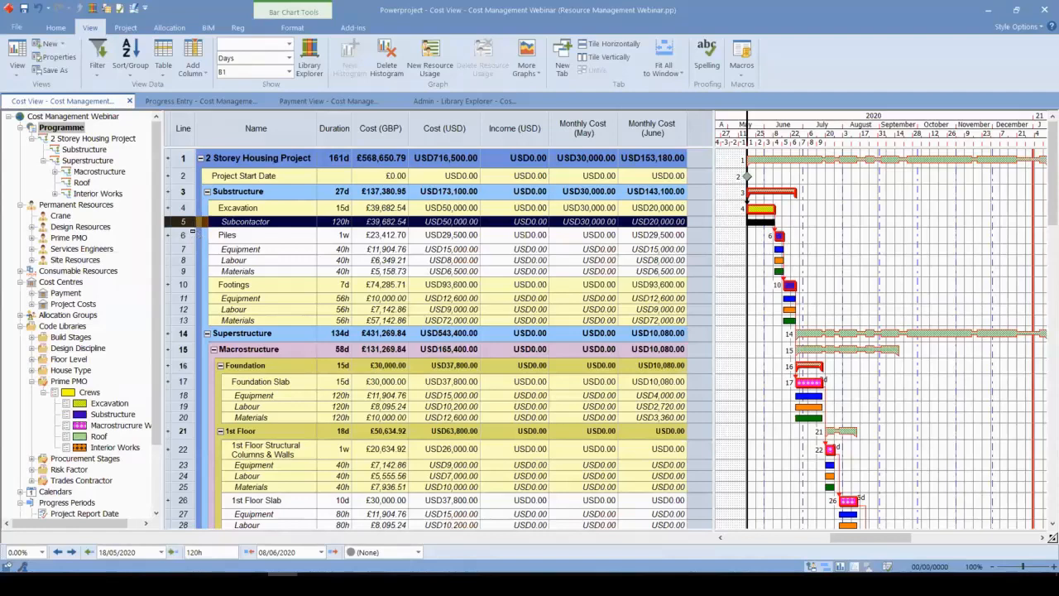
key("Delete")
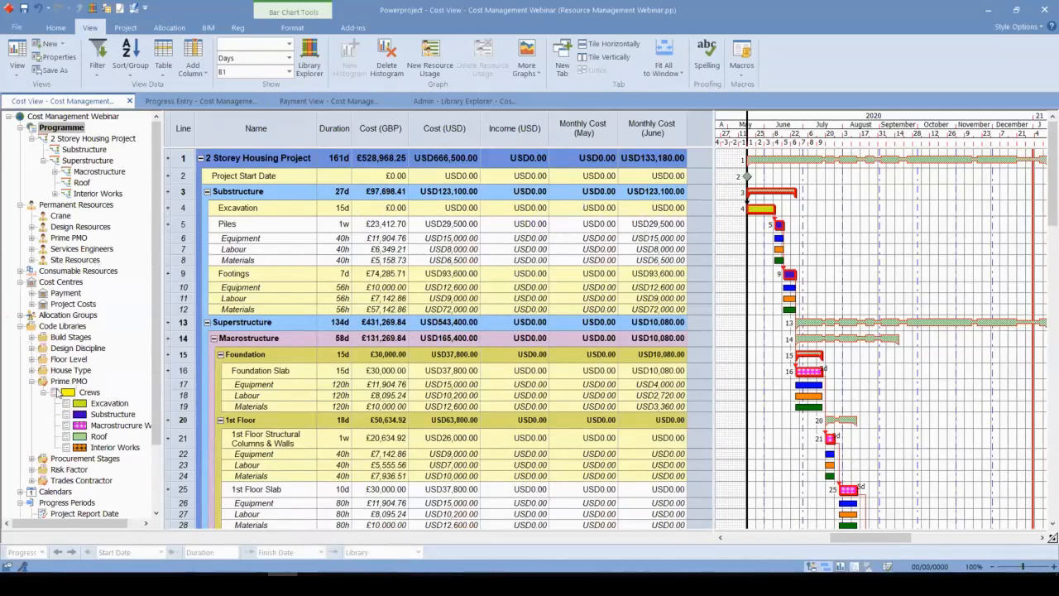
Step: Expand the Project Costs cost centres in the project tree and allocate Subcontactor to the Excavation task's bar
left_click(19, 326)
left_click(32, 304)
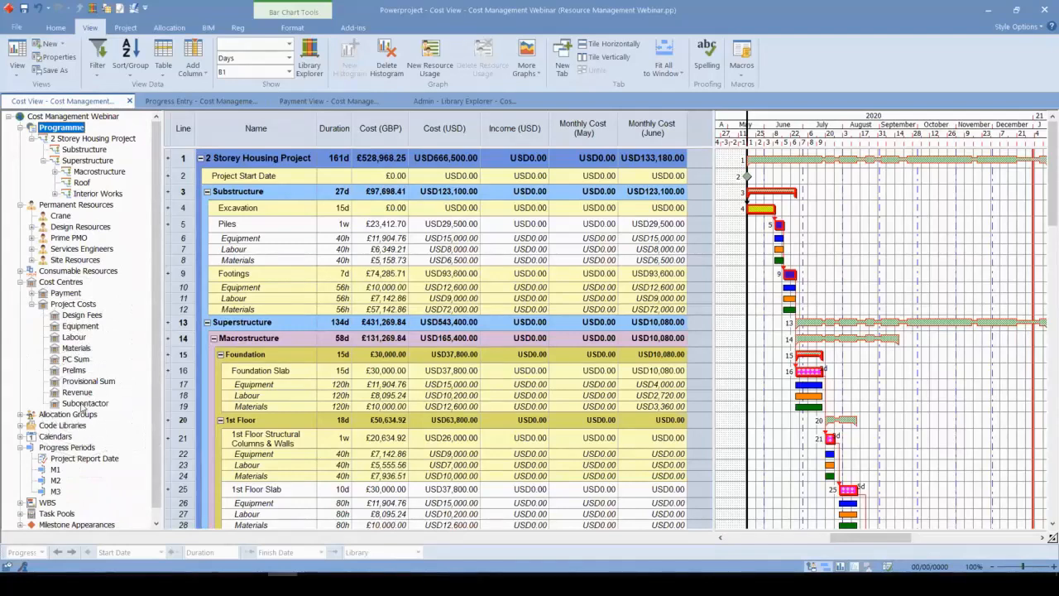
key("ctrl")
left_click(86, 403)
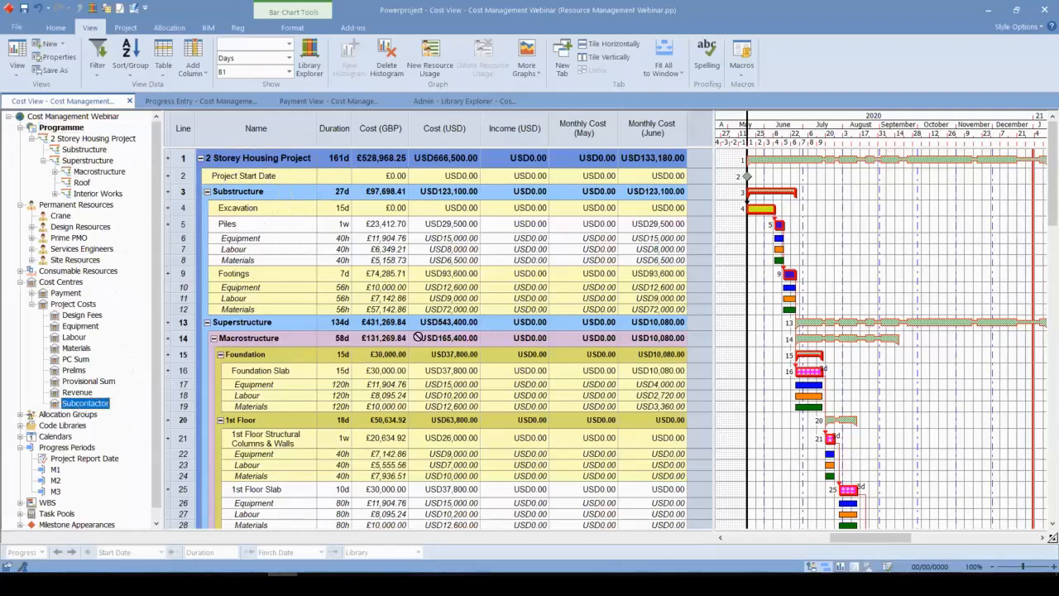
left_click_drag(766, 208, 766, 216)
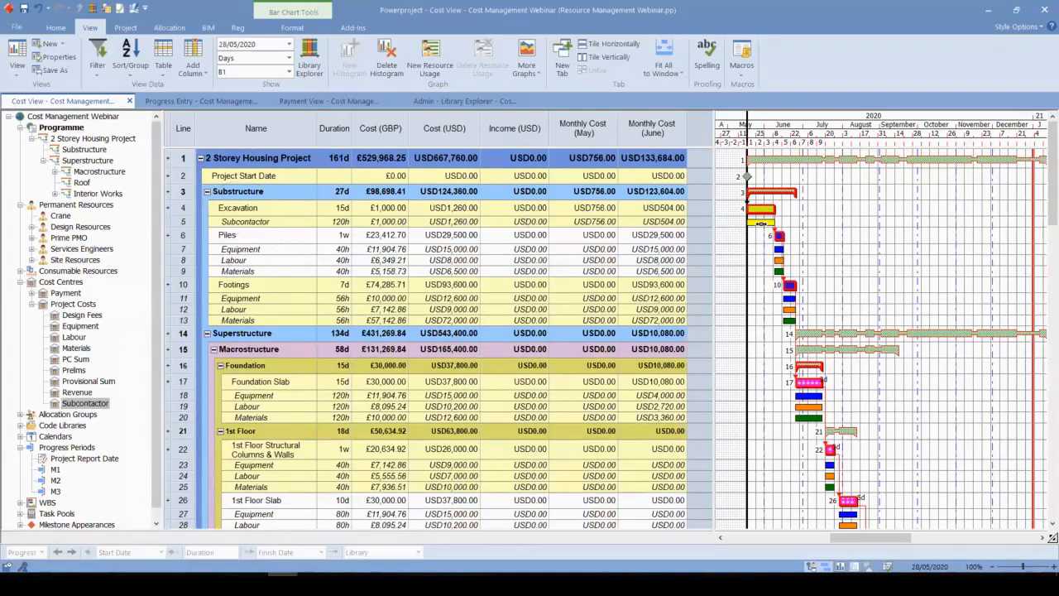
Step: Review the Excavation task's Subcontactor allocation across the bar chart and its income and monthly cost cells
left_click(761, 208)
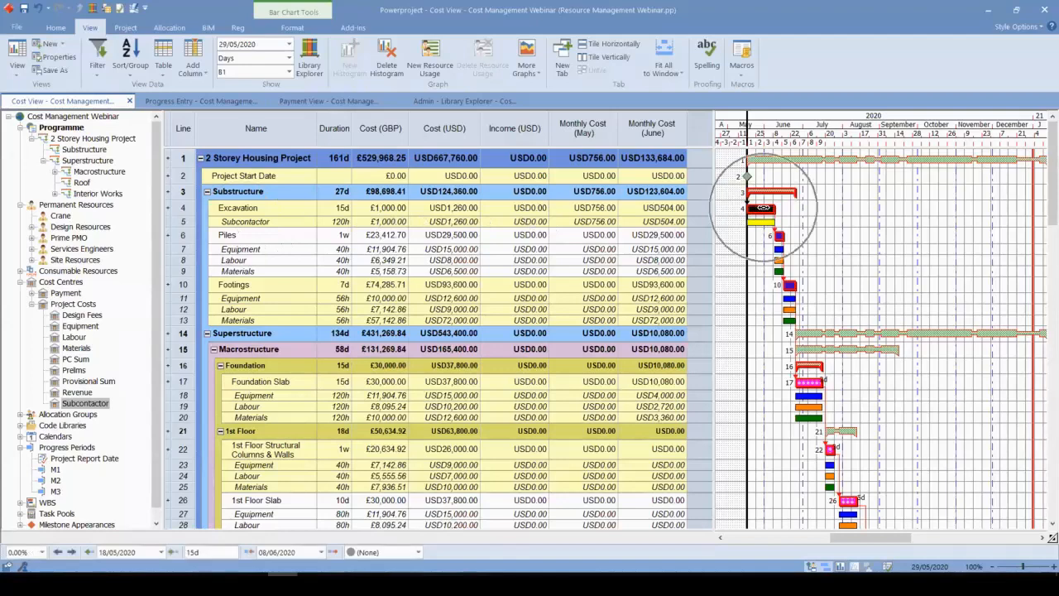
left_click(800, 220)
left_click(564, 224)
left_click(667, 220)
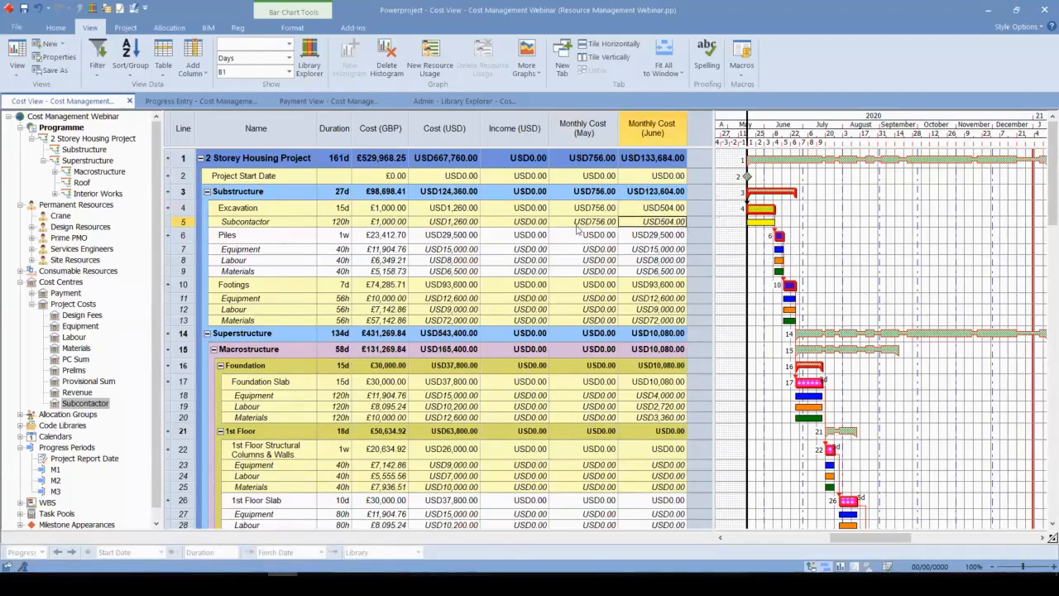
left_click(539, 223)
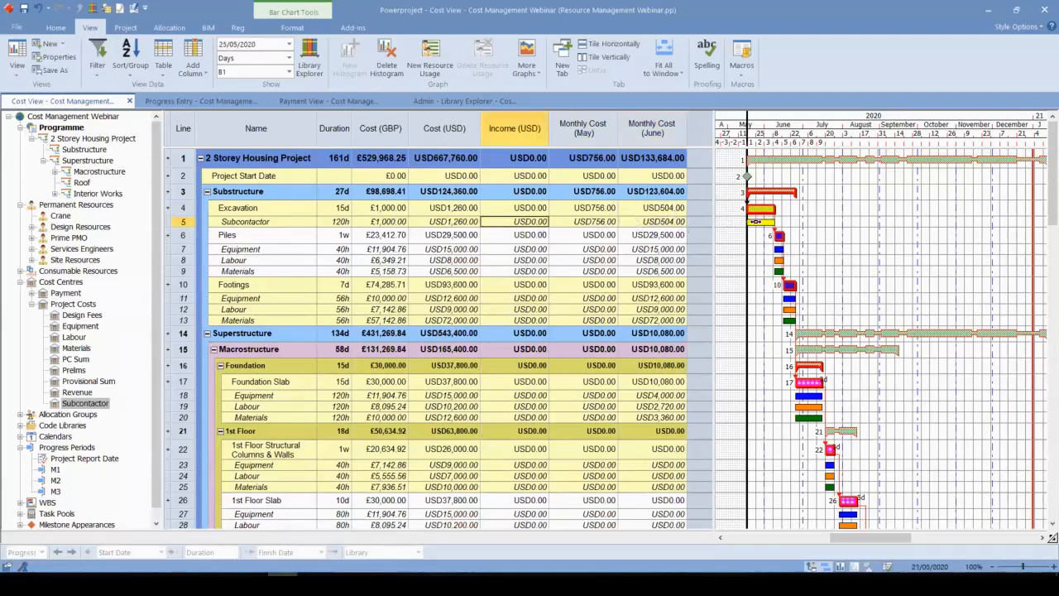
Step: Set the value of the Subcontactor cost allocation beneath the Excavation task to USD50,000
double_click(758, 221)
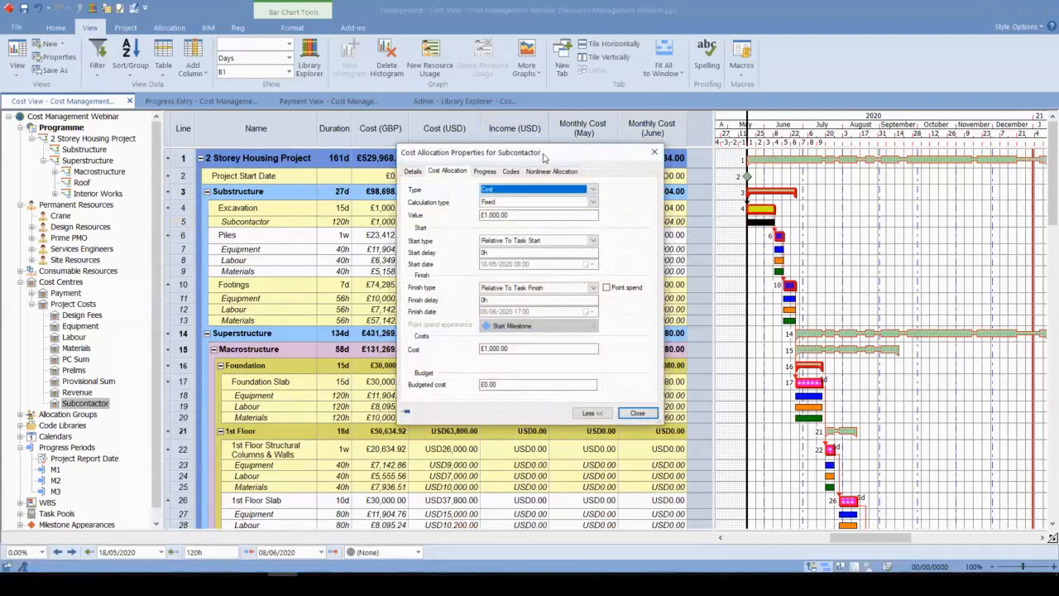
left_click_drag(544, 157, 596, 128)
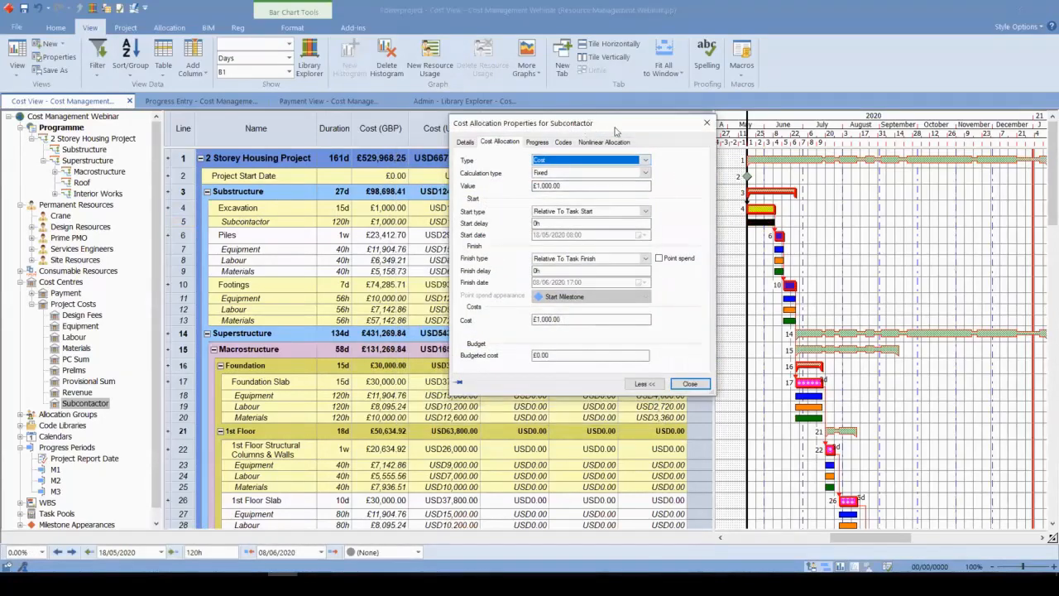
left_click_drag(608, 133, 453, 159)
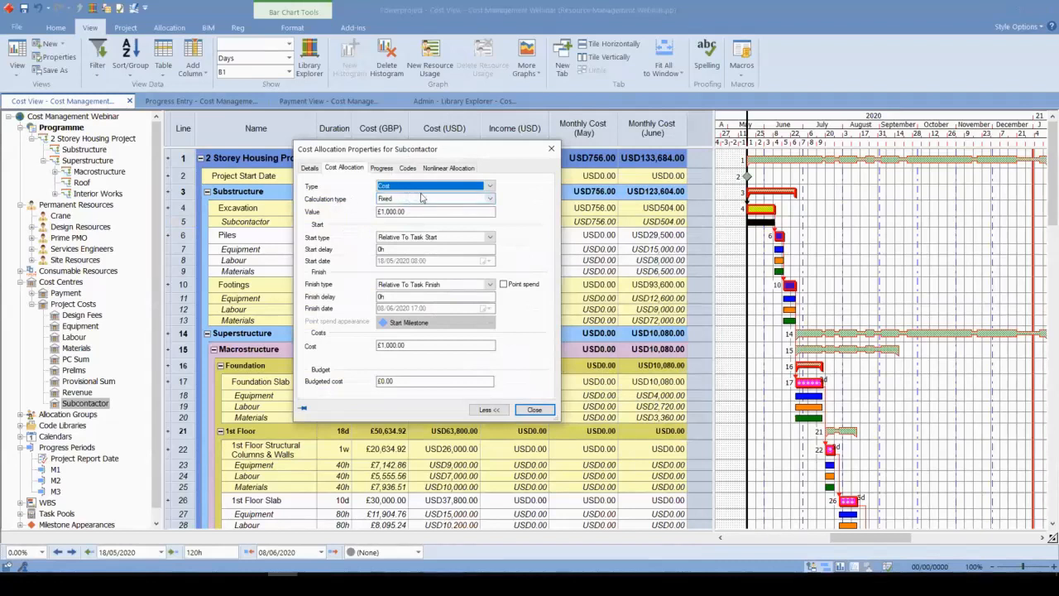
left_click_drag(387, 213, 359, 220)
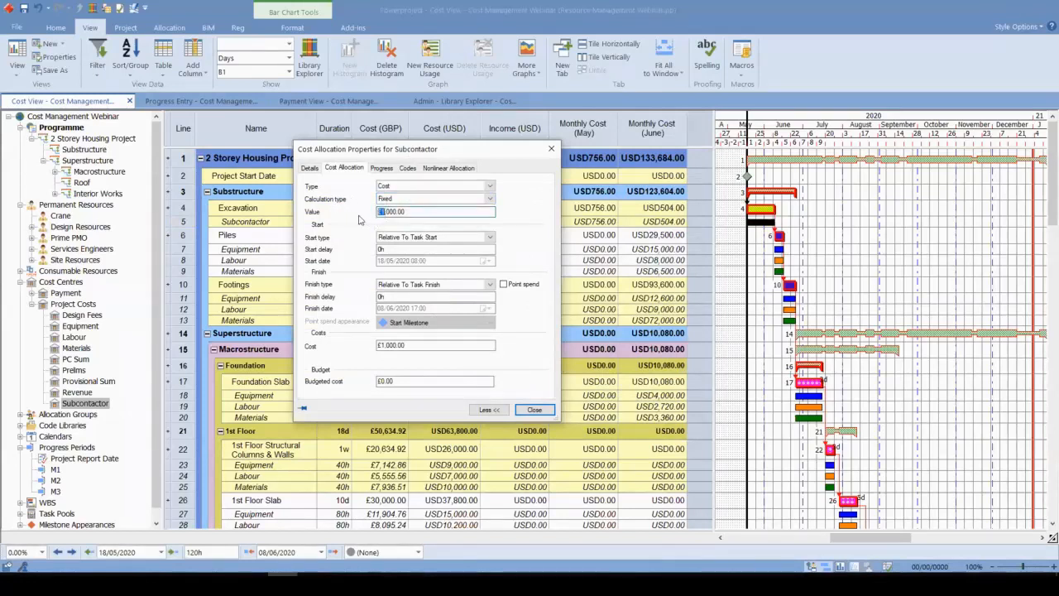
left_click_drag(431, 155, 506, 199)
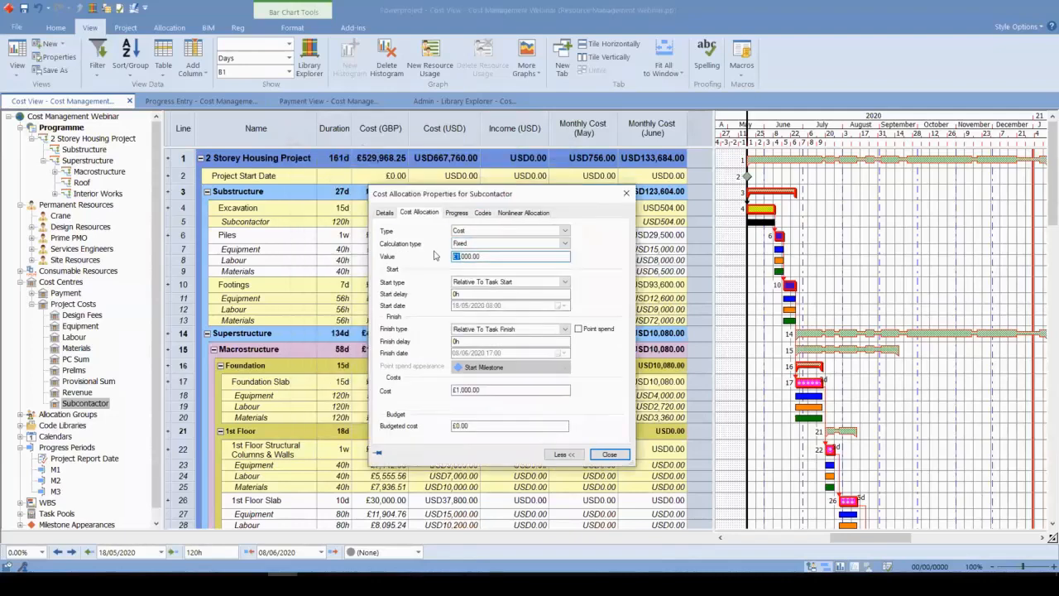
type("USD")
key("Delete")
key("Delete")
left_click(609, 454)
key("ctrl")
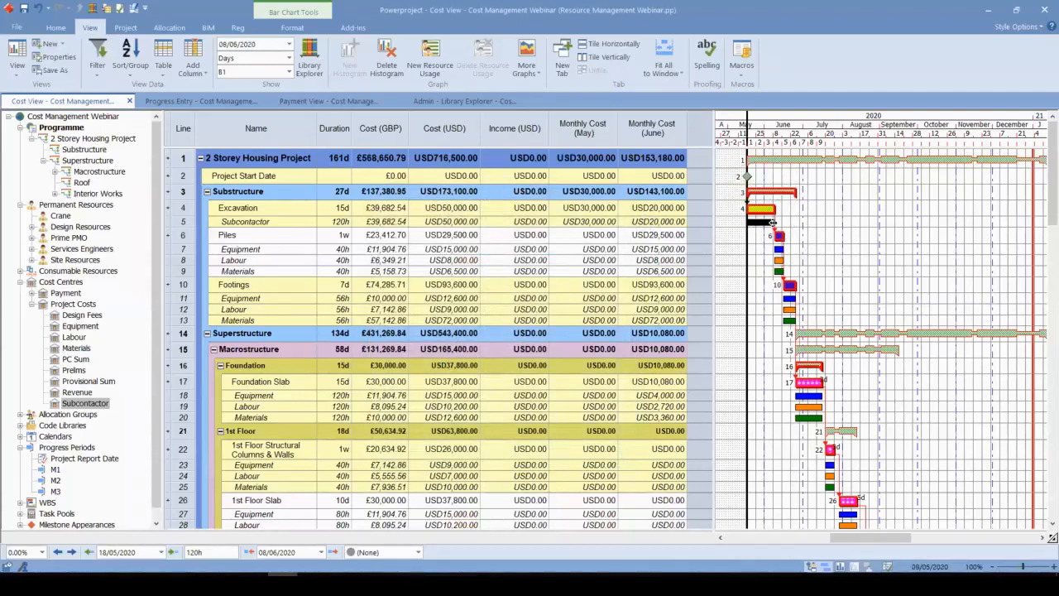
Step: Check the value and cost in the Subcontactor allocation's properties, leaving them without changes
double_click(768, 222)
key("ctrl")
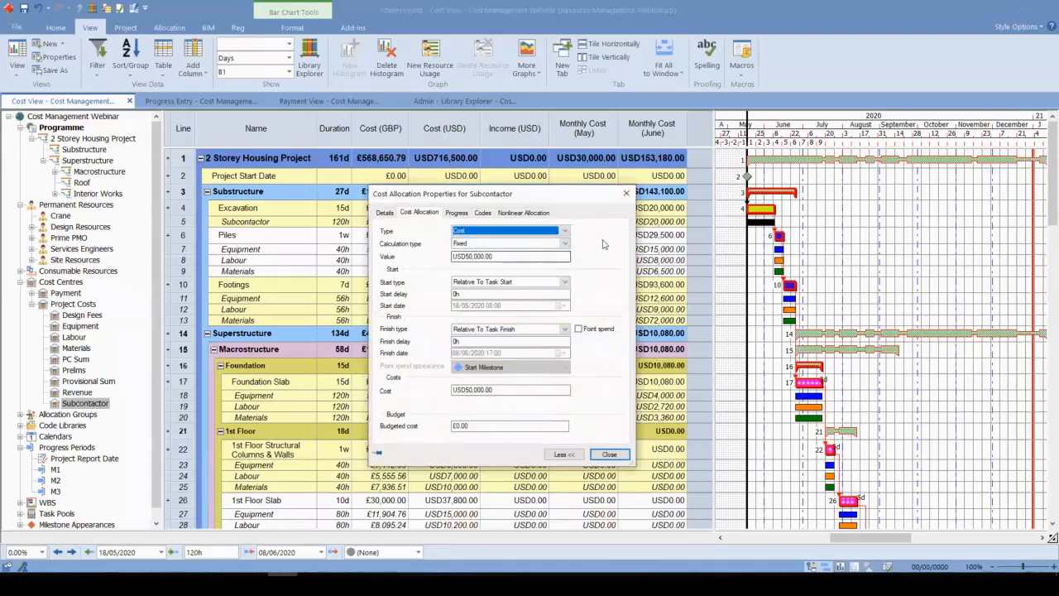
left_click(629, 195)
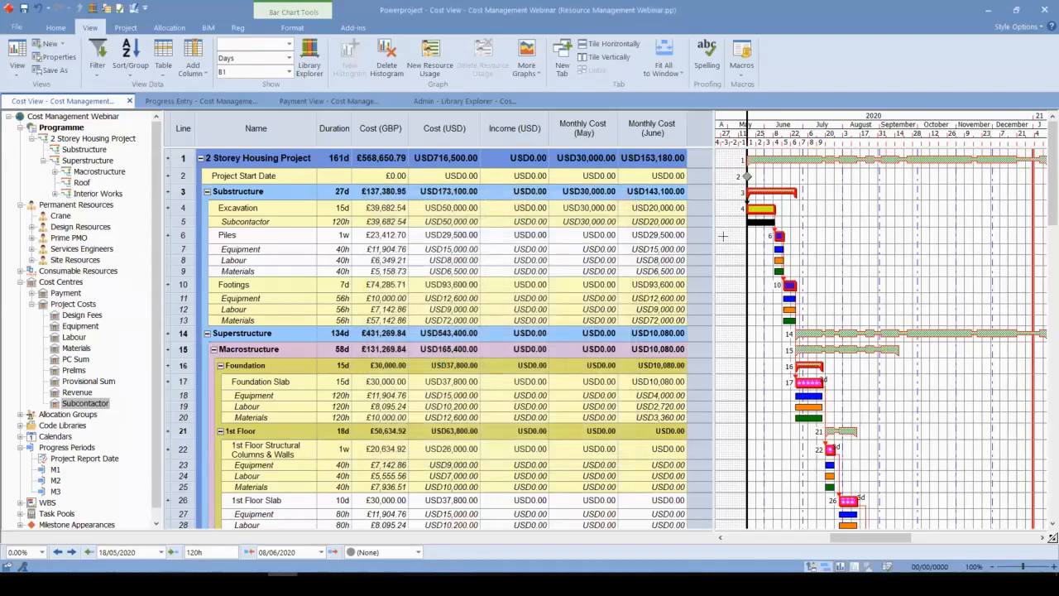
Step: Set the Excavation task's duration to 20 days and compare its May and June monthly costs
left_click(343, 208)
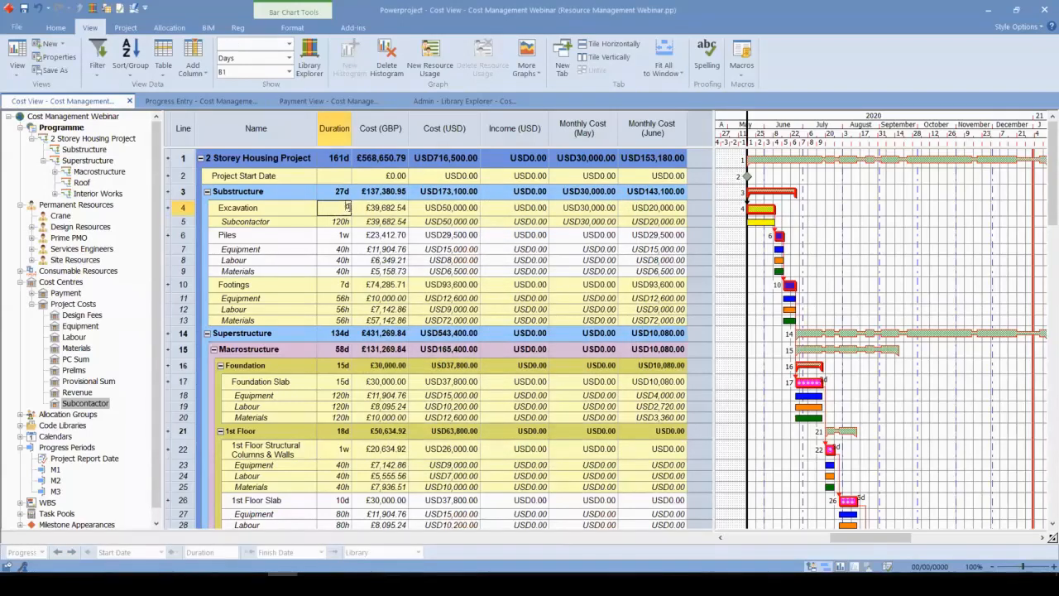
type("20")
key("Return")
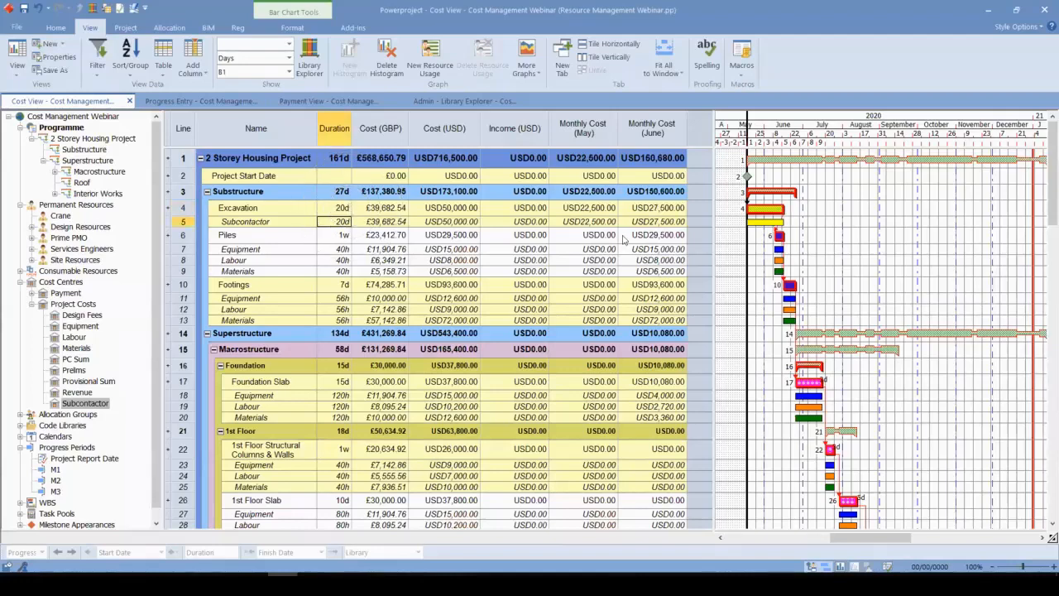
left_click(602, 130)
left_click(642, 122)
left_click(578, 225)
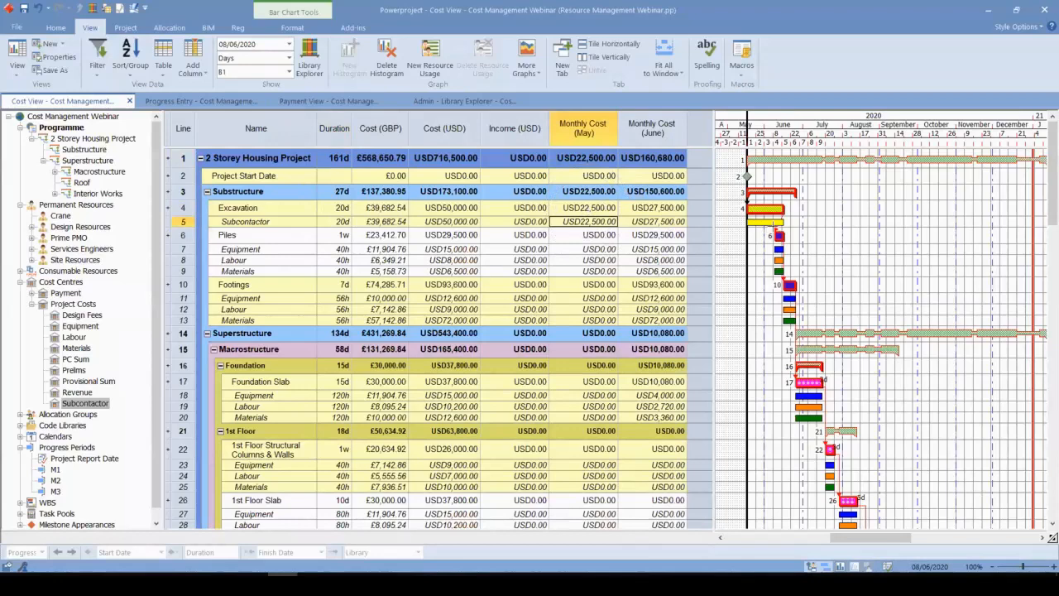
left_click(823, 213)
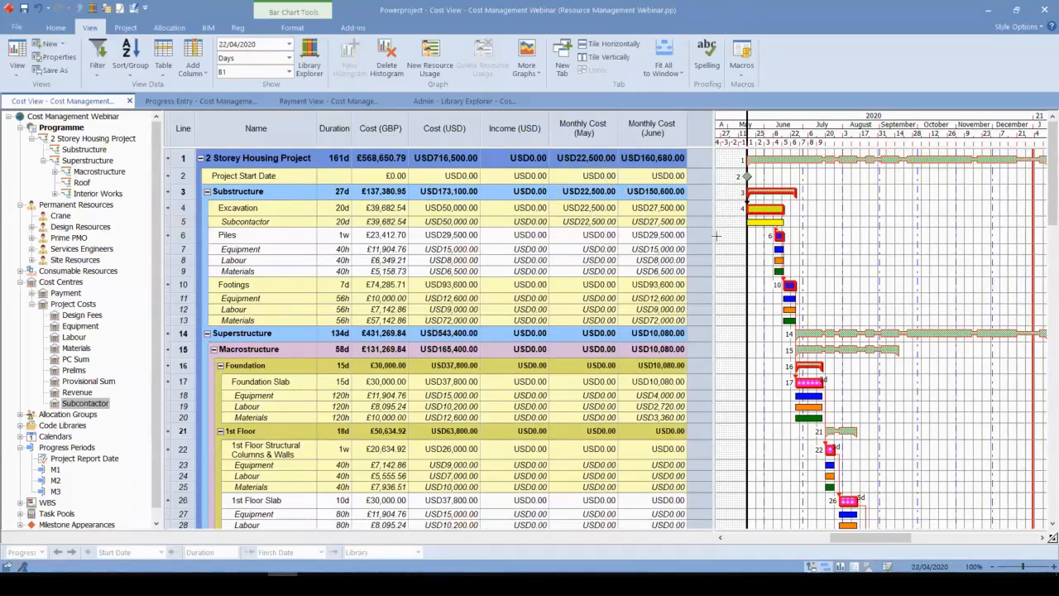
Step: Undo and redo the Excavation duration change to compare the monthly costs, leaving its Cost (USD) cell unedited
key("ctrl+z")
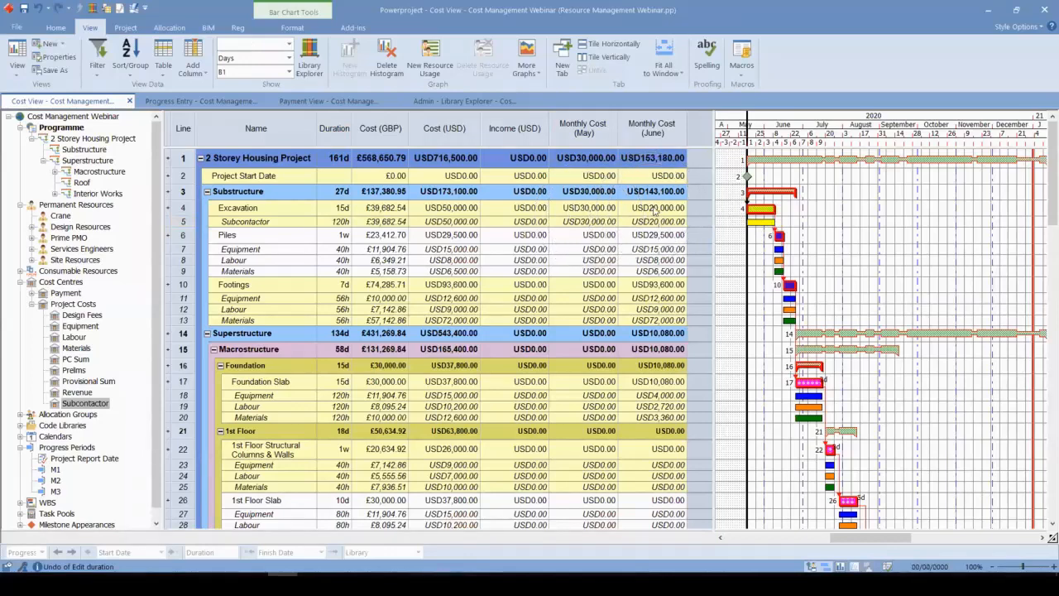
key("ctrl+y")
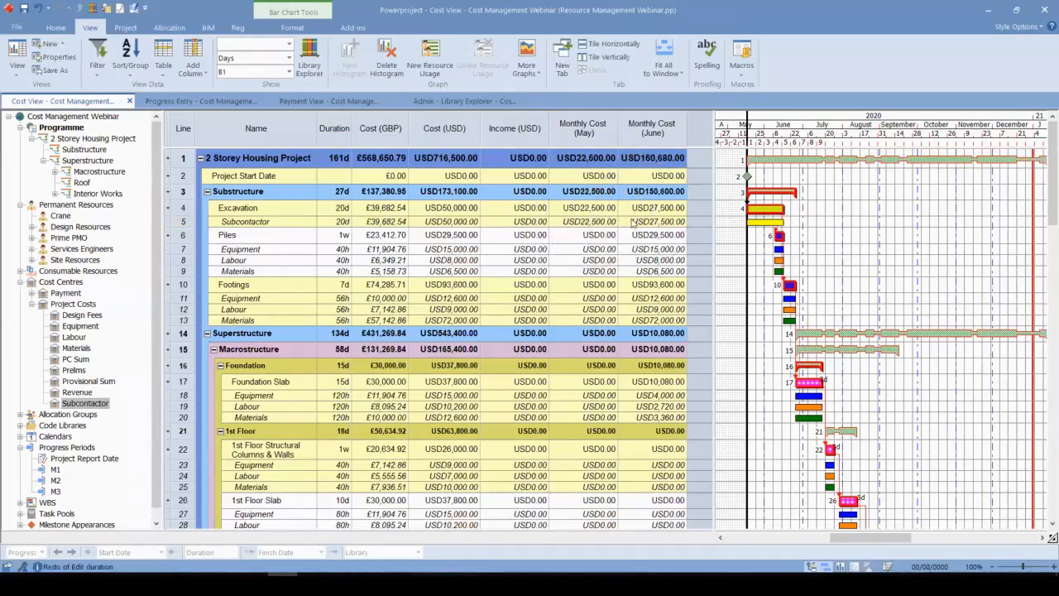
left_click(338, 212)
left_click(591, 203)
double_click(448, 208)
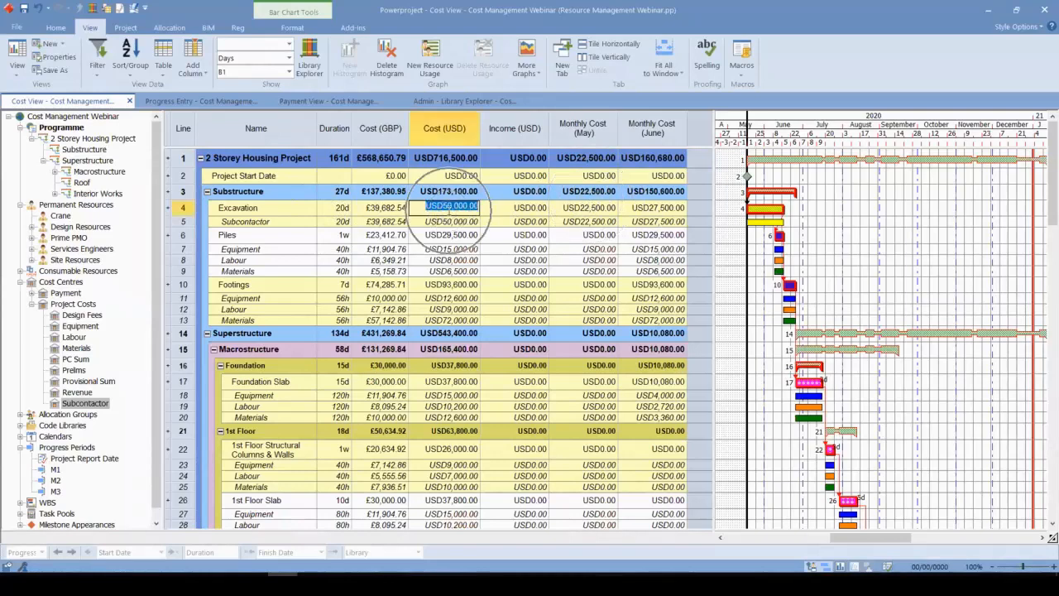
left_click(748, 233)
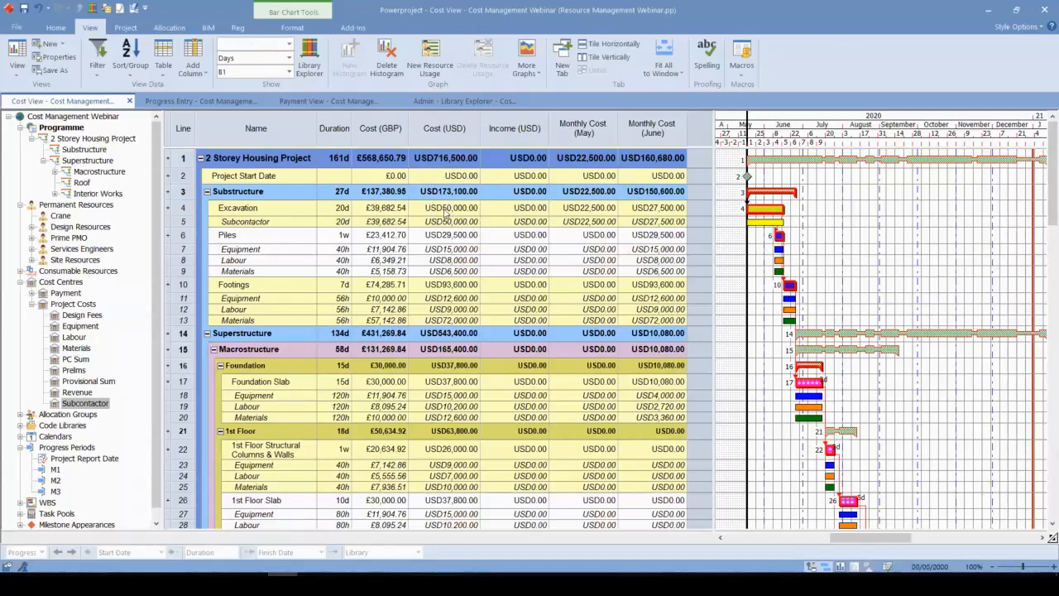
Step: Set the Excavation task's duration to 15 days
double_click(346, 207)
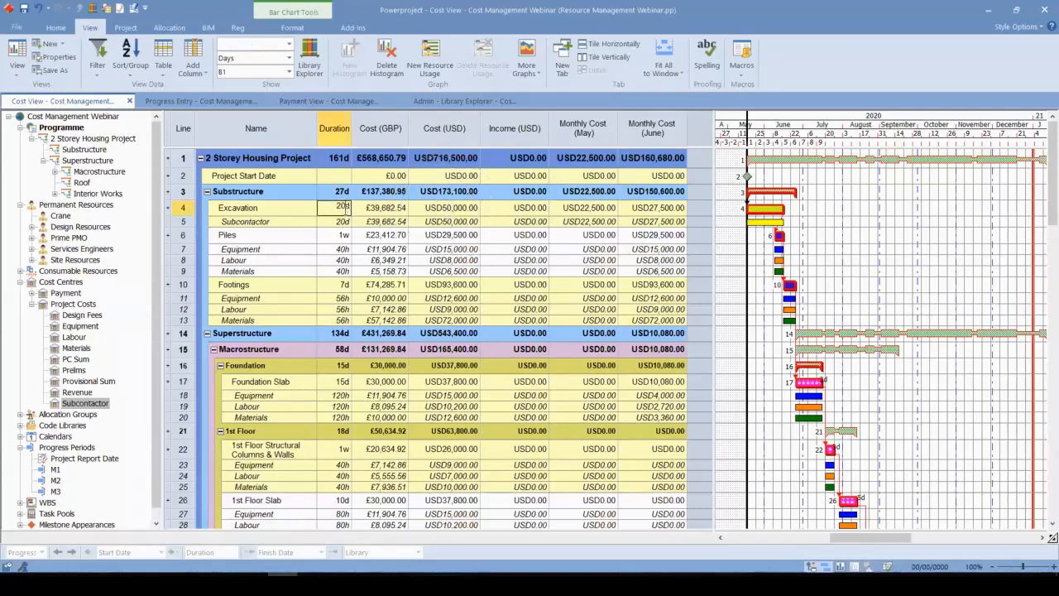
type("15")
key("Return")
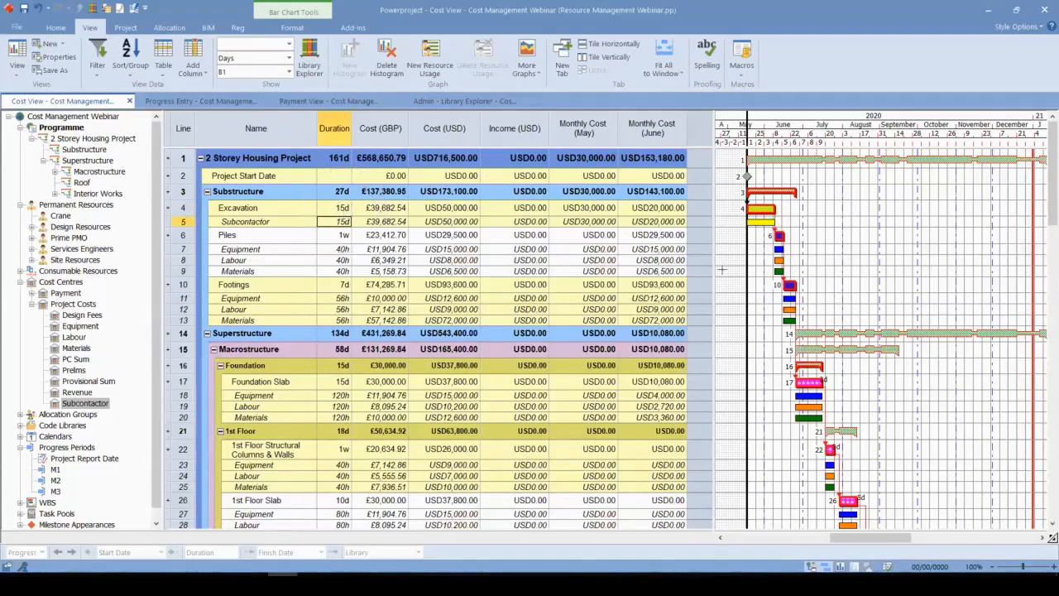
left_click(779, 235)
Step: Change the Subcontactor cost allocation's calculation type to Task Work Based
double_click(754, 222)
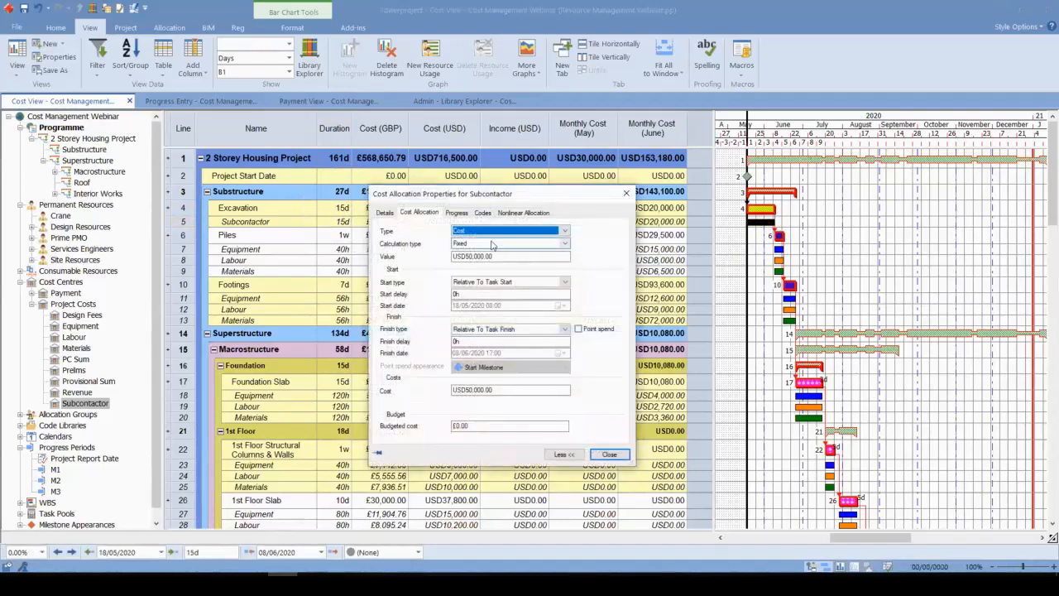
left_click(493, 243)
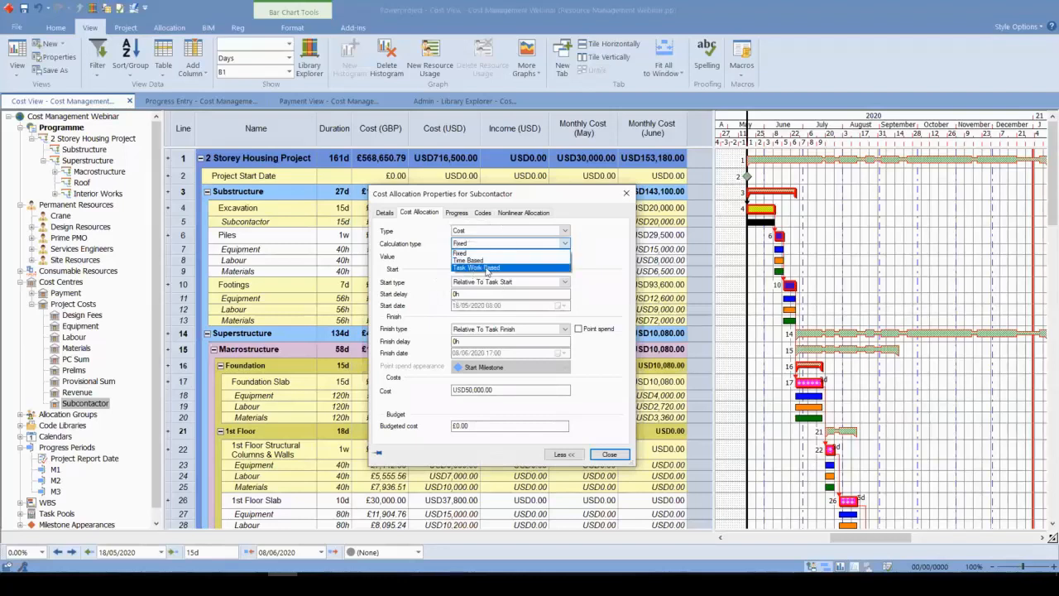
left_click(487, 269)
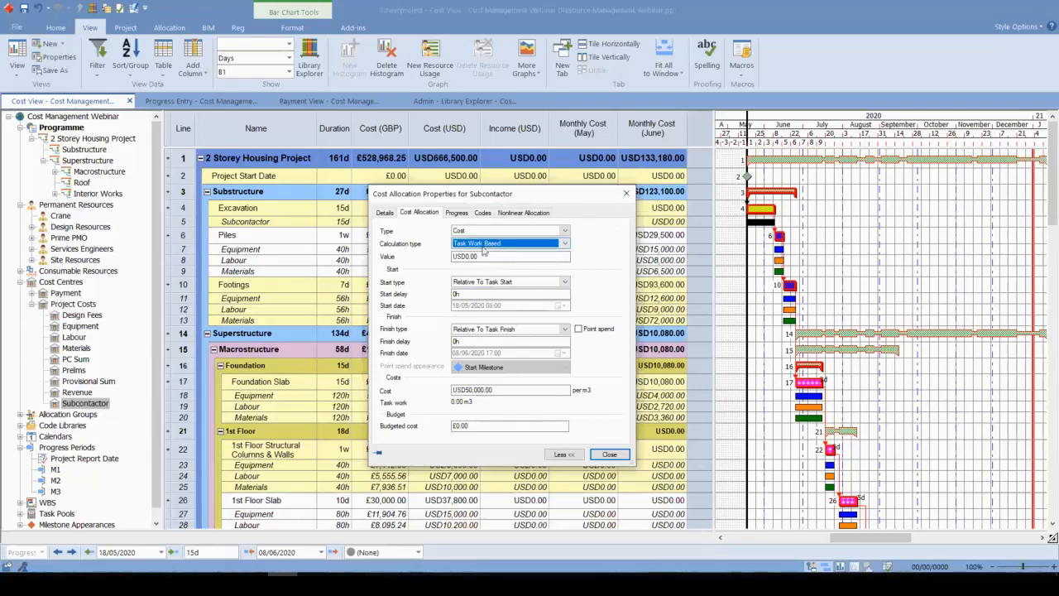
left_click(626, 194)
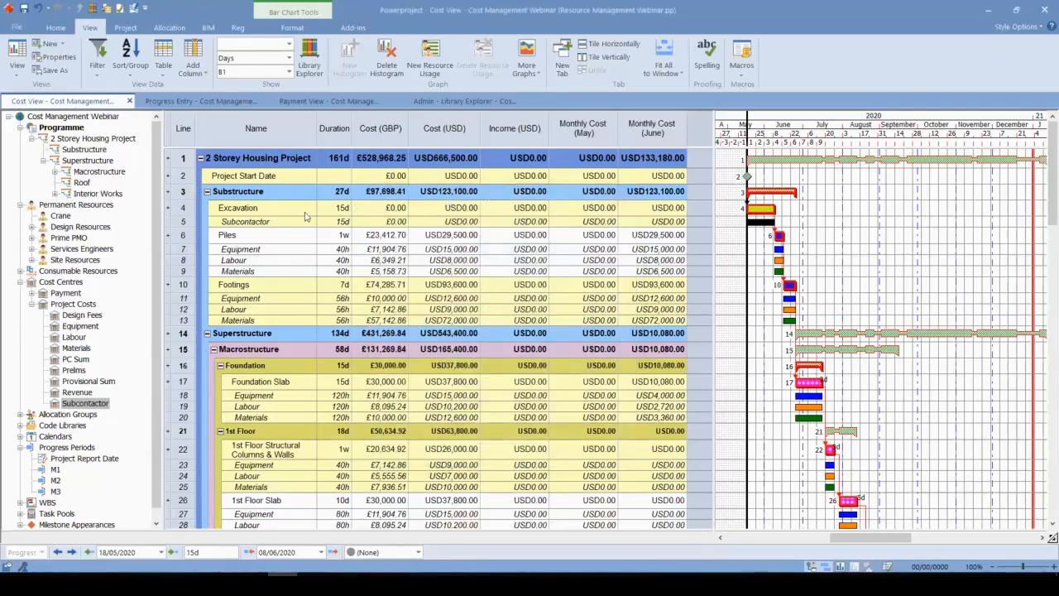
left_click(735, 206)
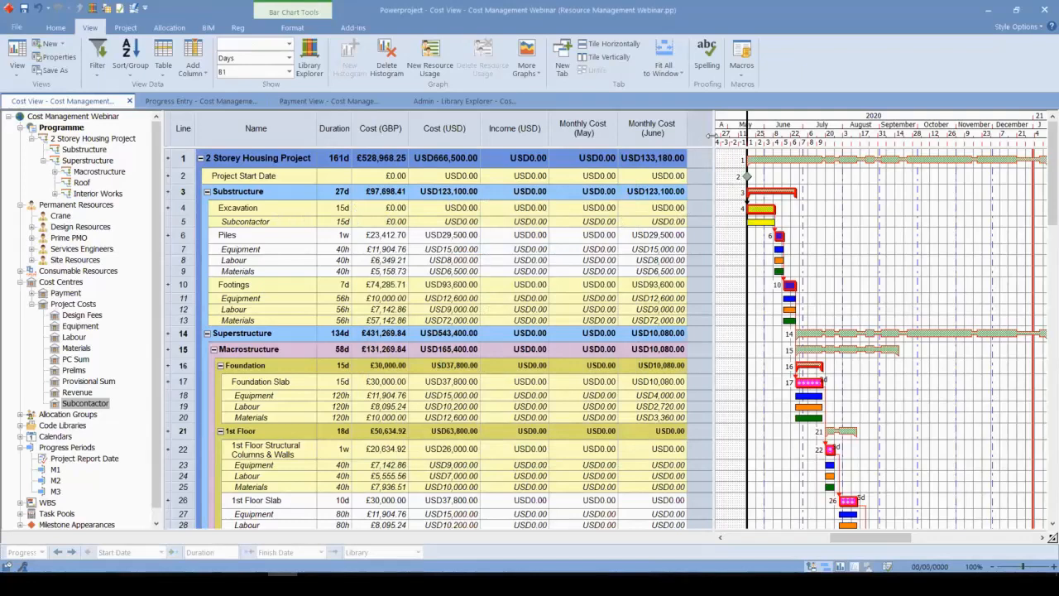
Step: Widen the spreadsheet area and add a Task work column after Monthly Cost (June)
left_click_drag(714, 139, 776, 137)
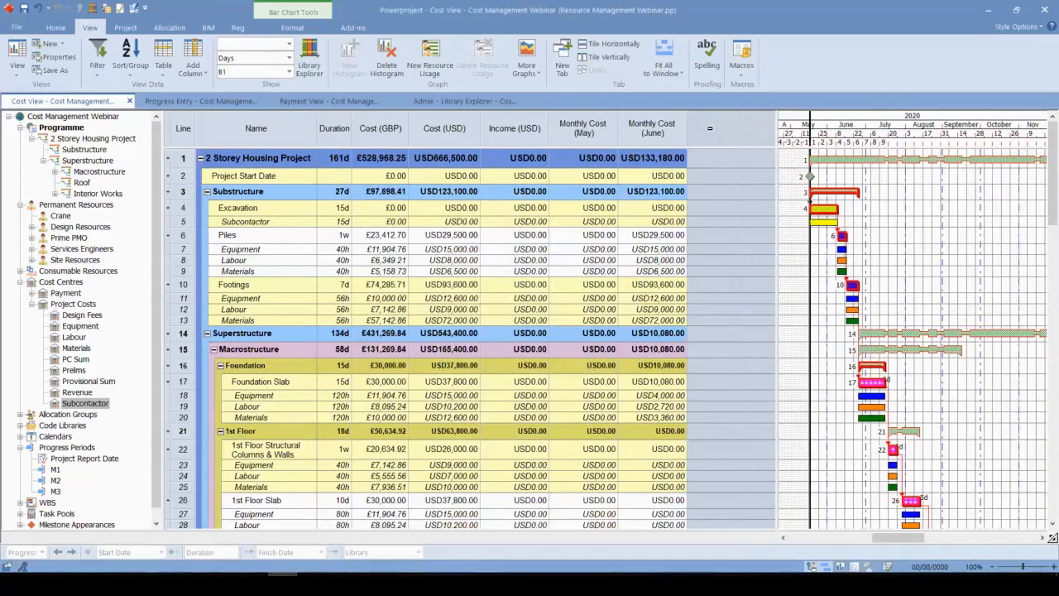
right_click(708, 133)
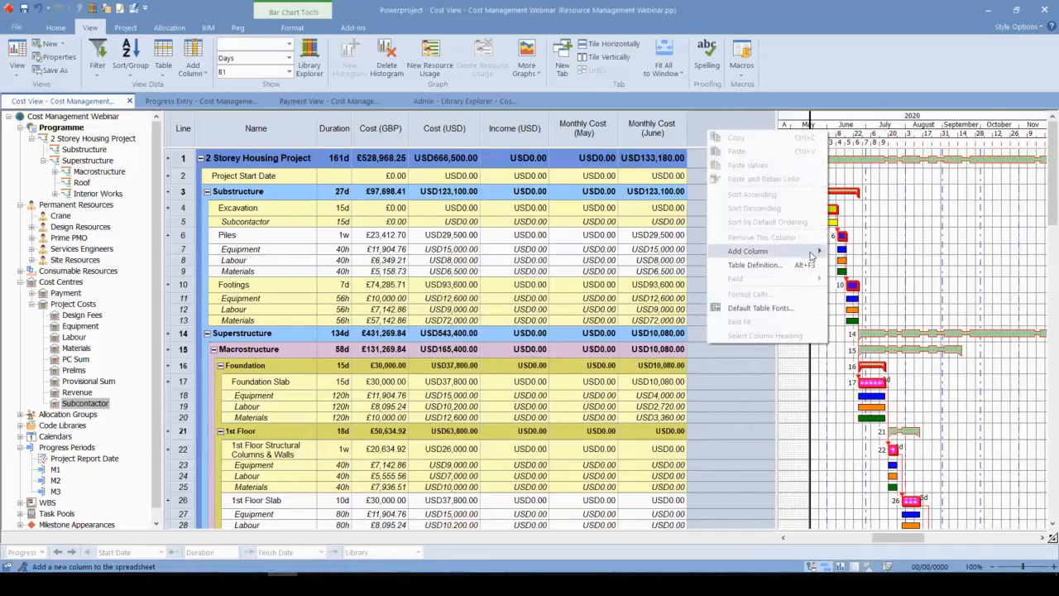
mouse_move(807, 252)
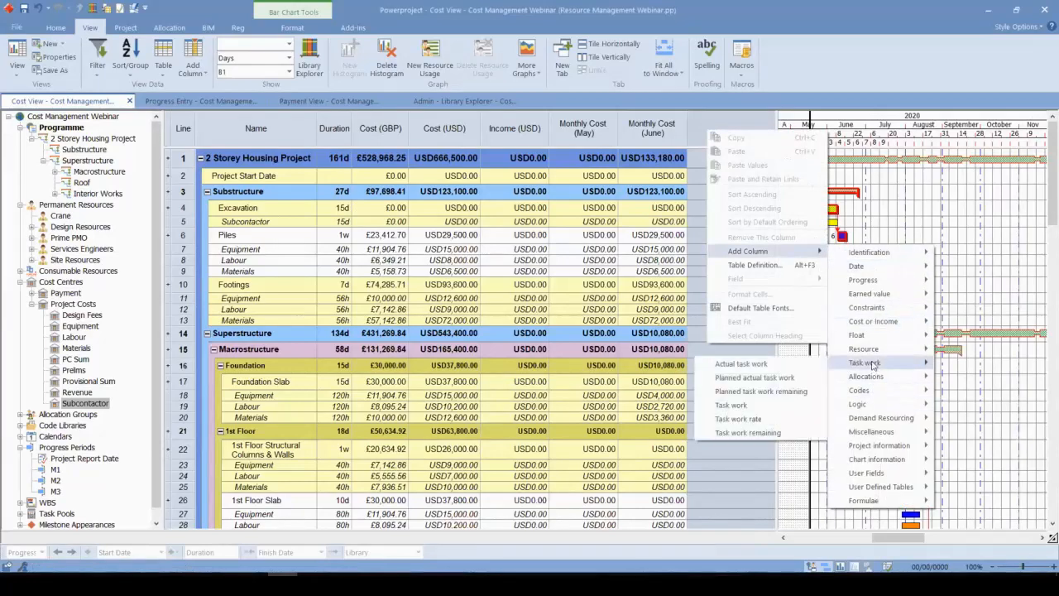
mouse_move(883, 260)
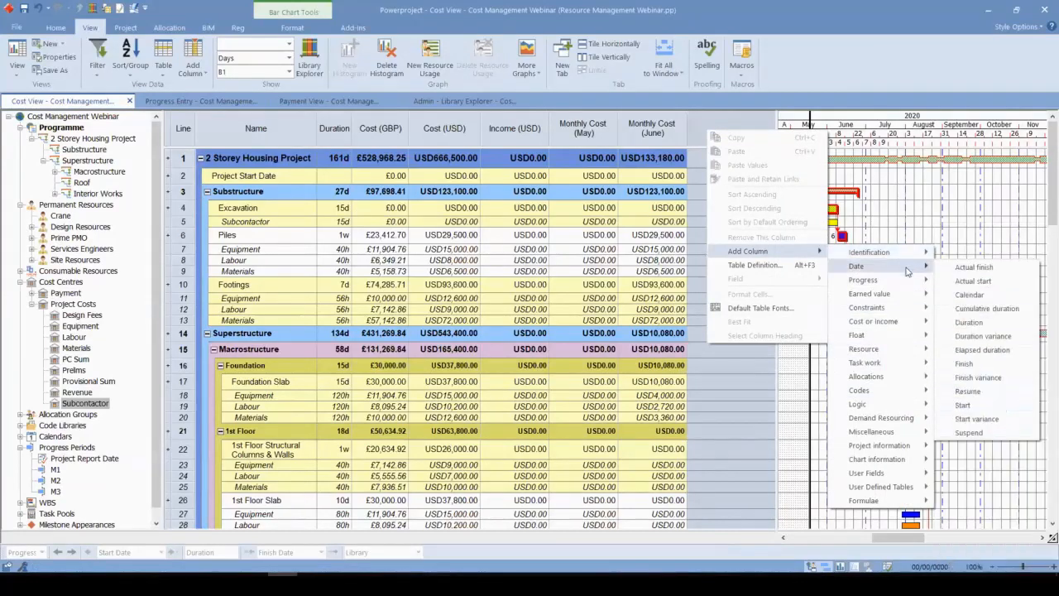
mouse_move(869, 294)
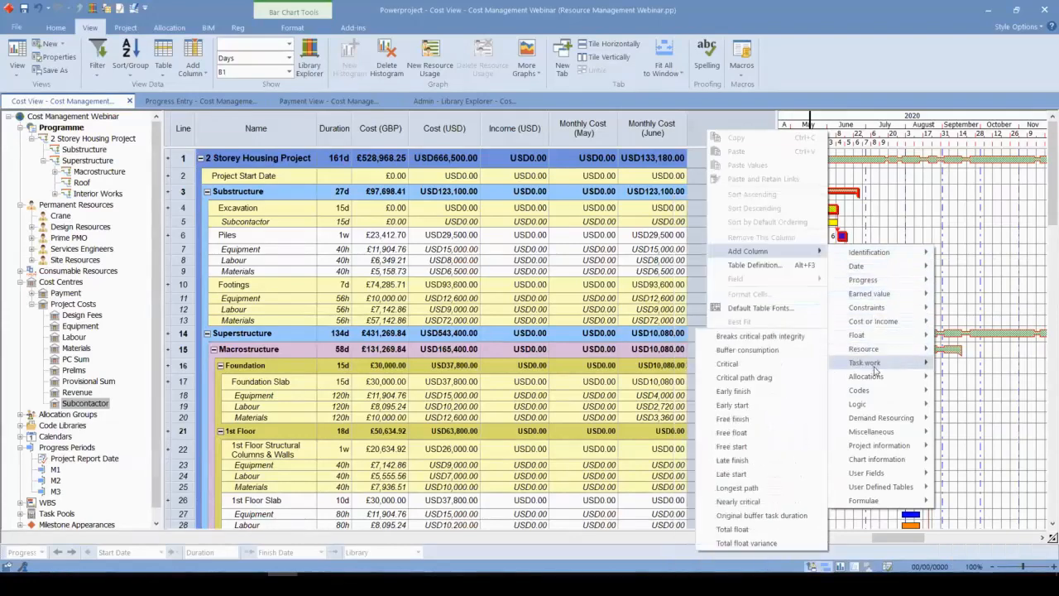
mouse_move(875, 369)
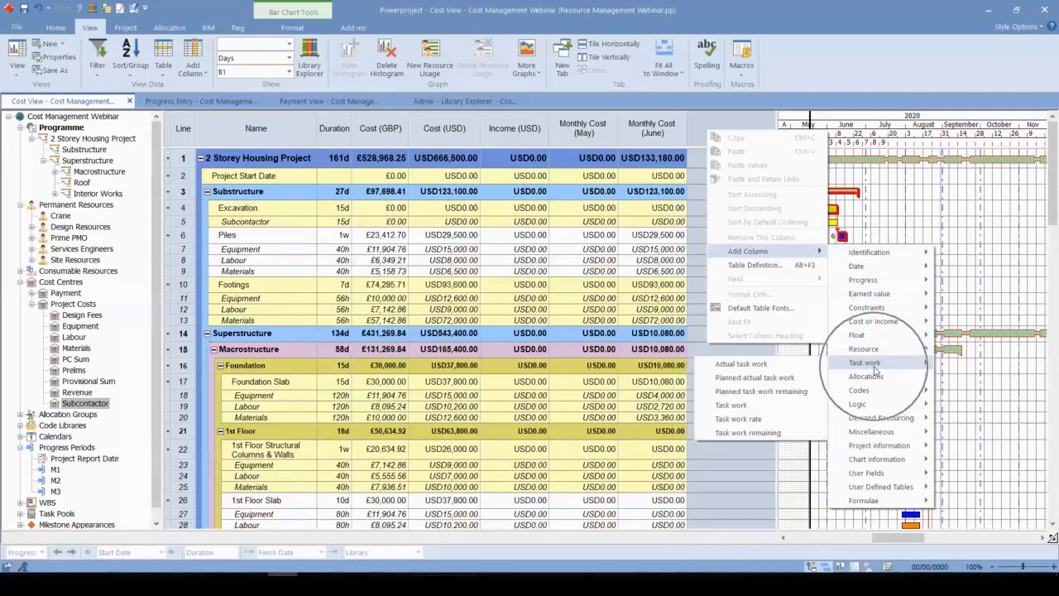
left_click(744, 405)
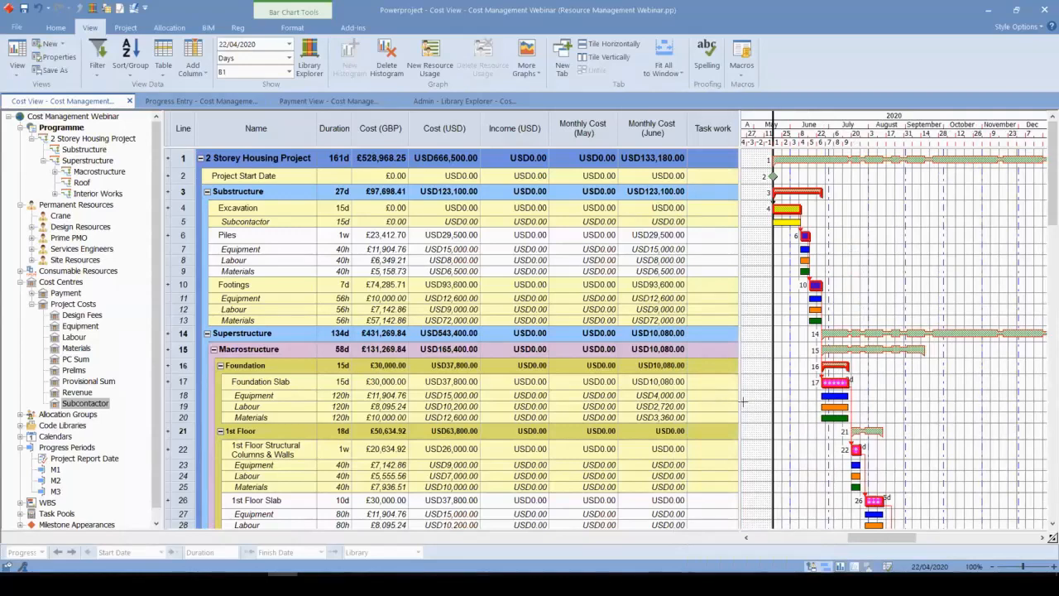
Step: Enter a task work quantity of 10,000 m3 for the Excavation task
left_click(725, 130)
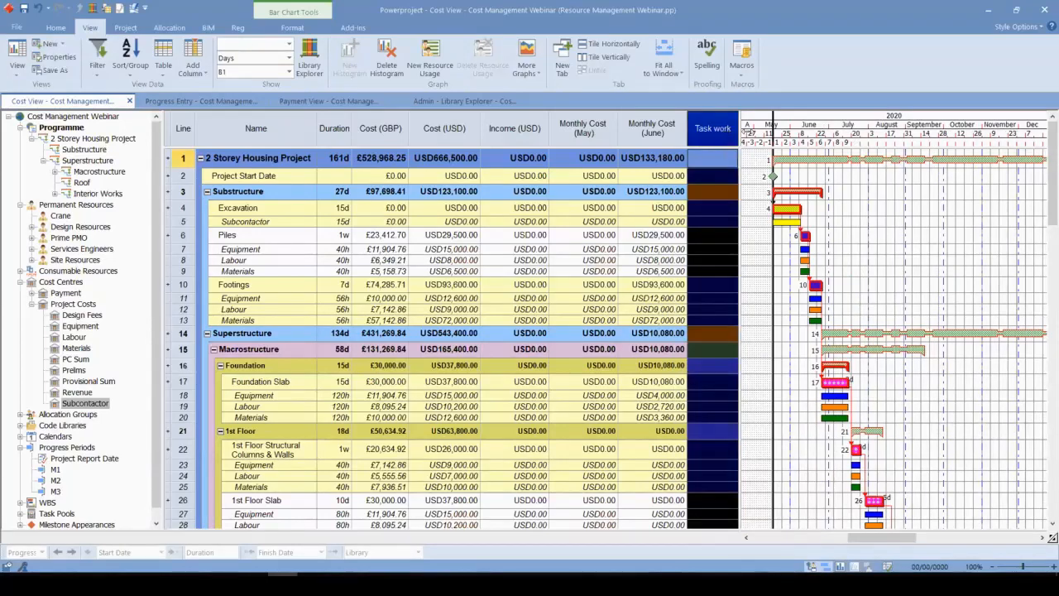
left_click(713, 208)
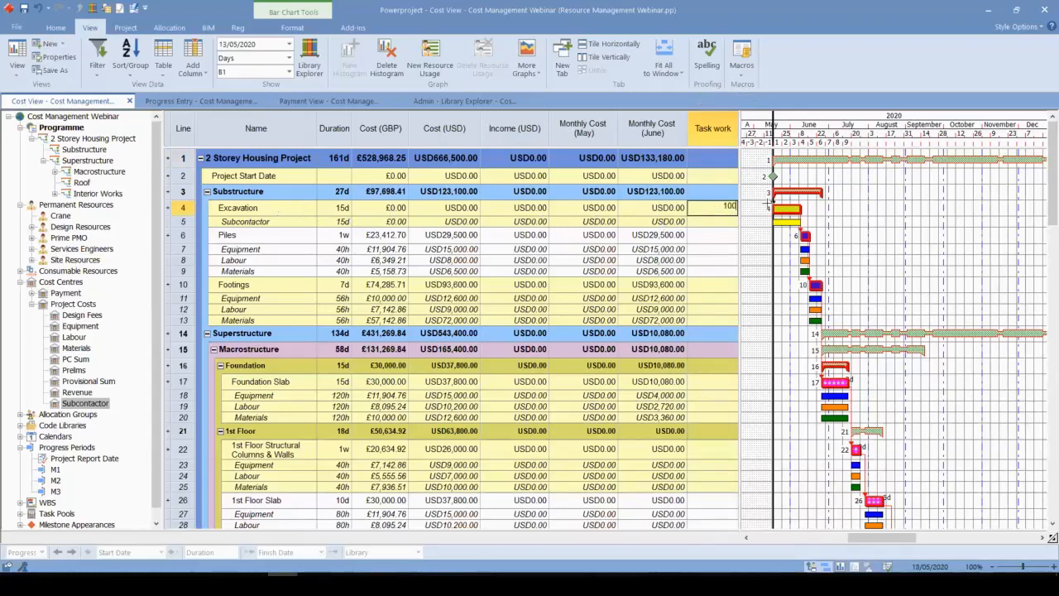
key("Return")
left_click(712, 236)
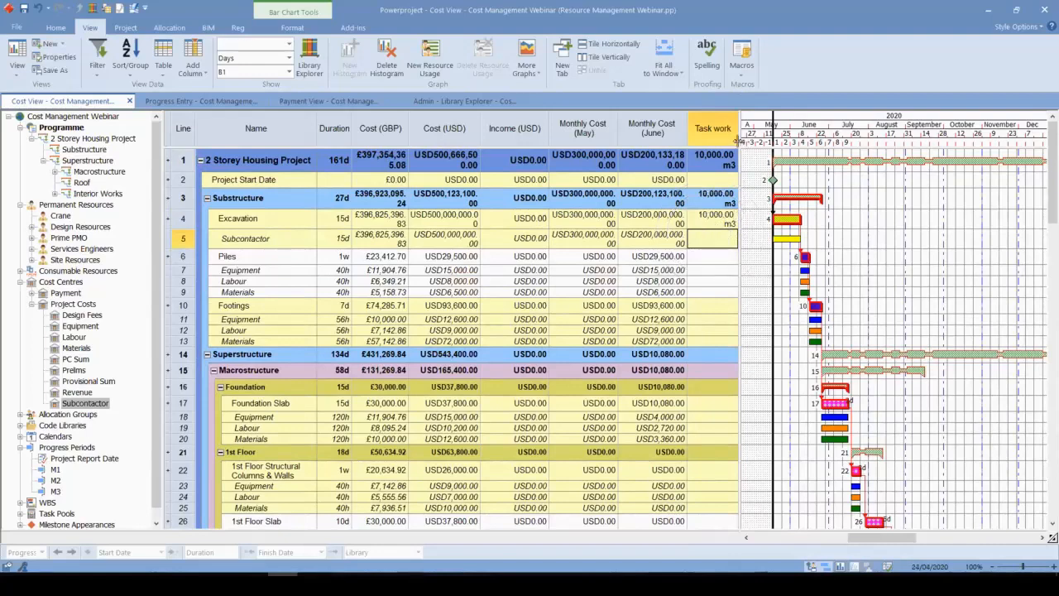
Step: Set the cost of Excavation's Subcontactor cost allocation to USD50 per m3
left_click(785, 218)
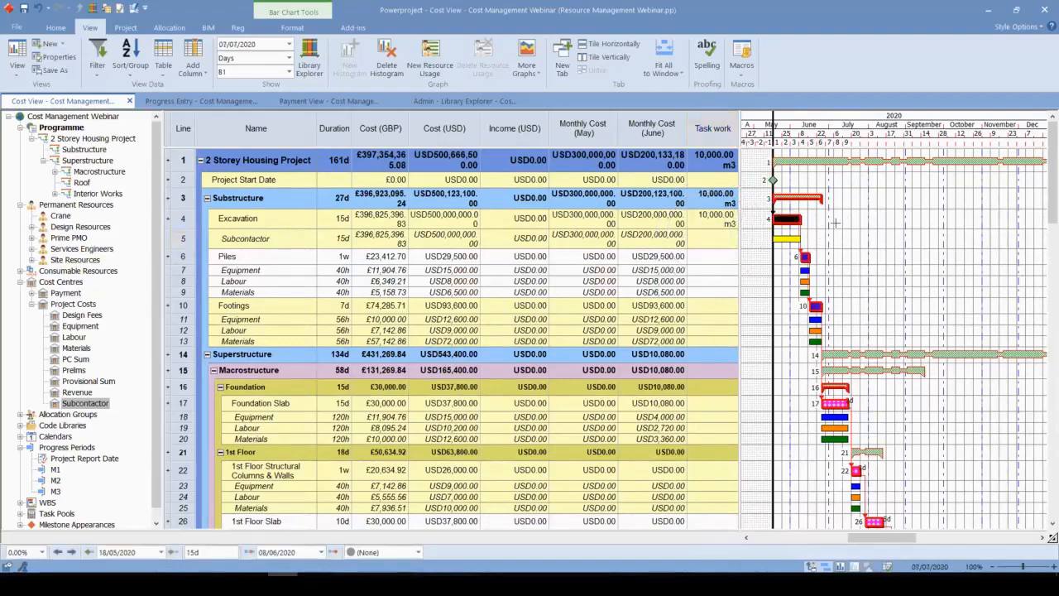
left_click(790, 238)
double_click(790, 238)
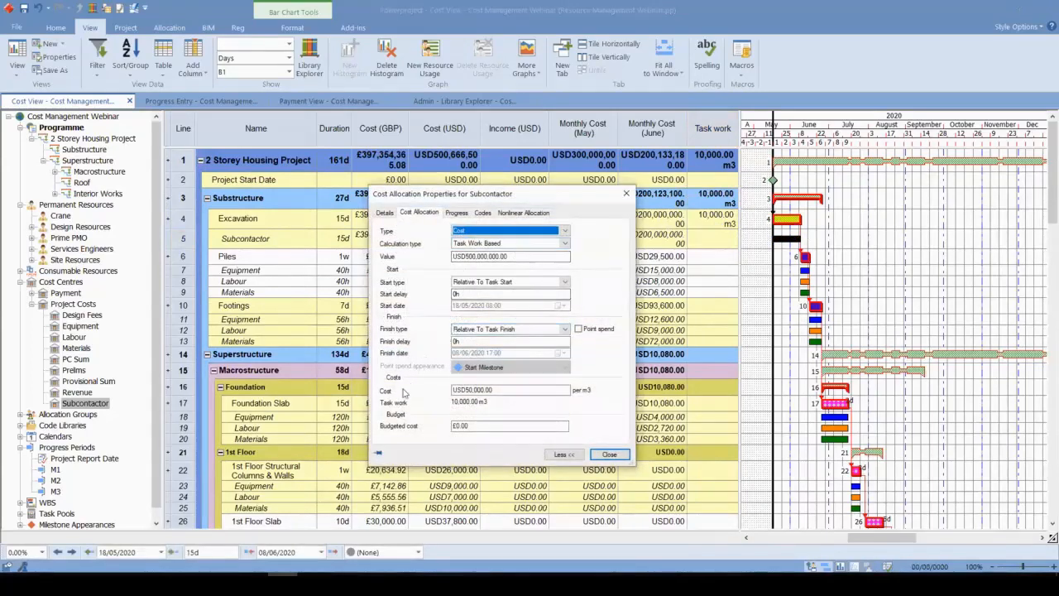
left_click_drag(536, 199, 343, 149)
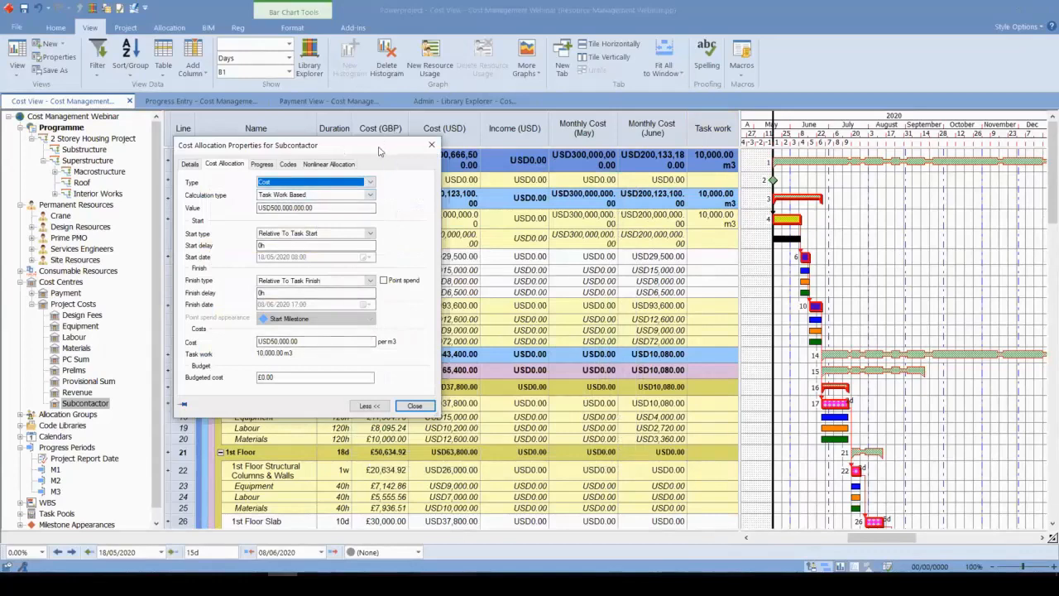
left_click_drag(381, 147, 475, 238)
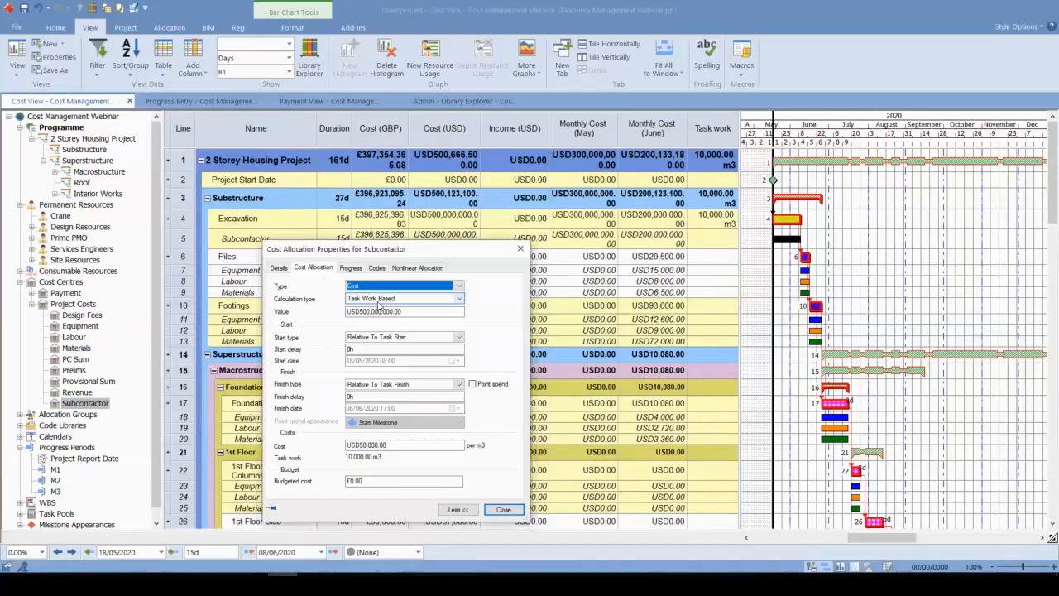
left_click_drag(432, 248, 521, 142)
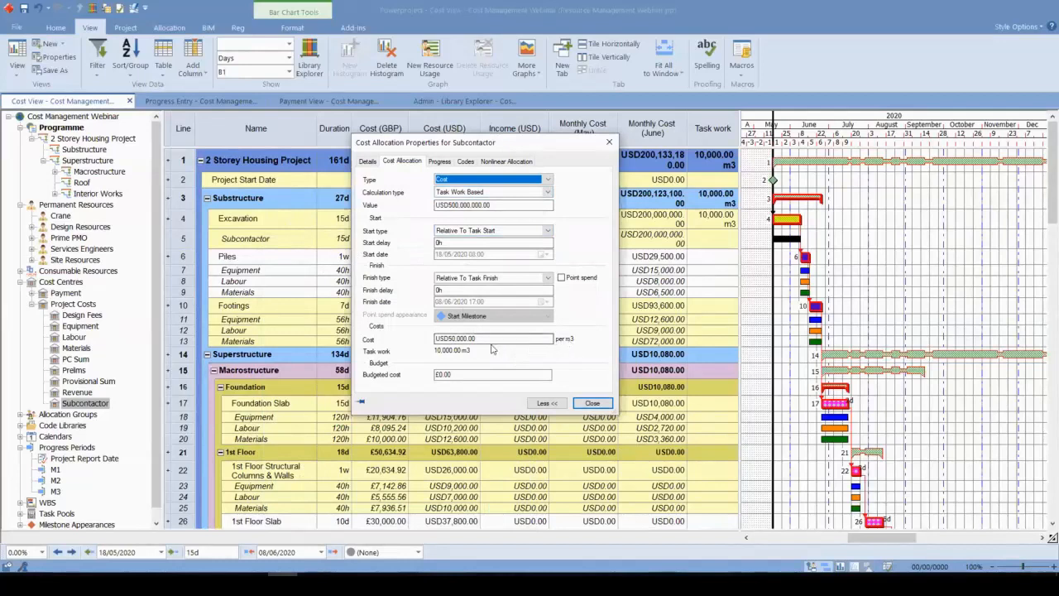
left_click(490, 341)
left_click_drag(489, 341, 451, 335)
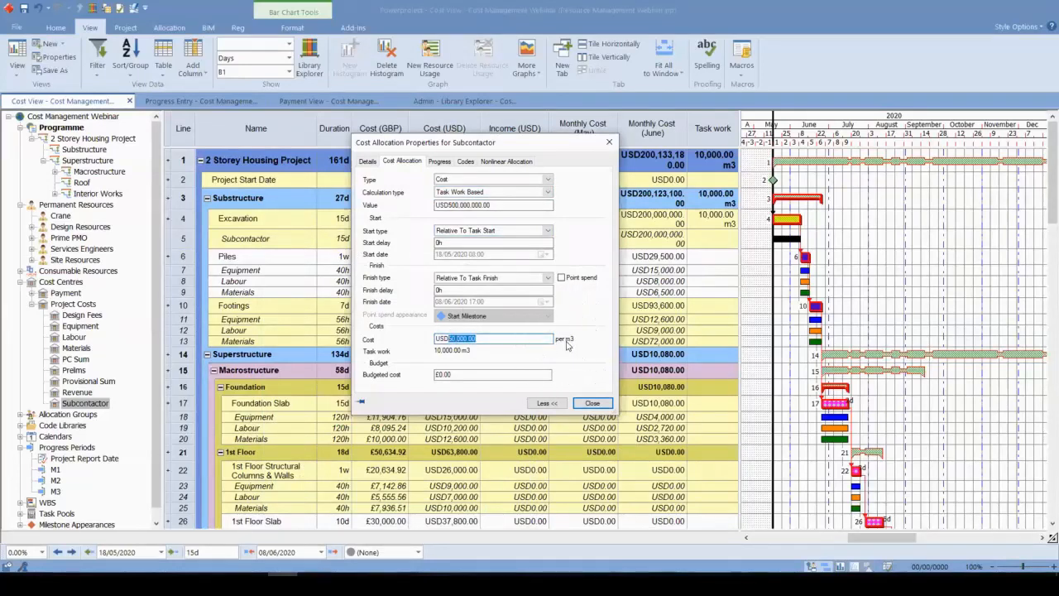
type("58")
left_click(503, 207)
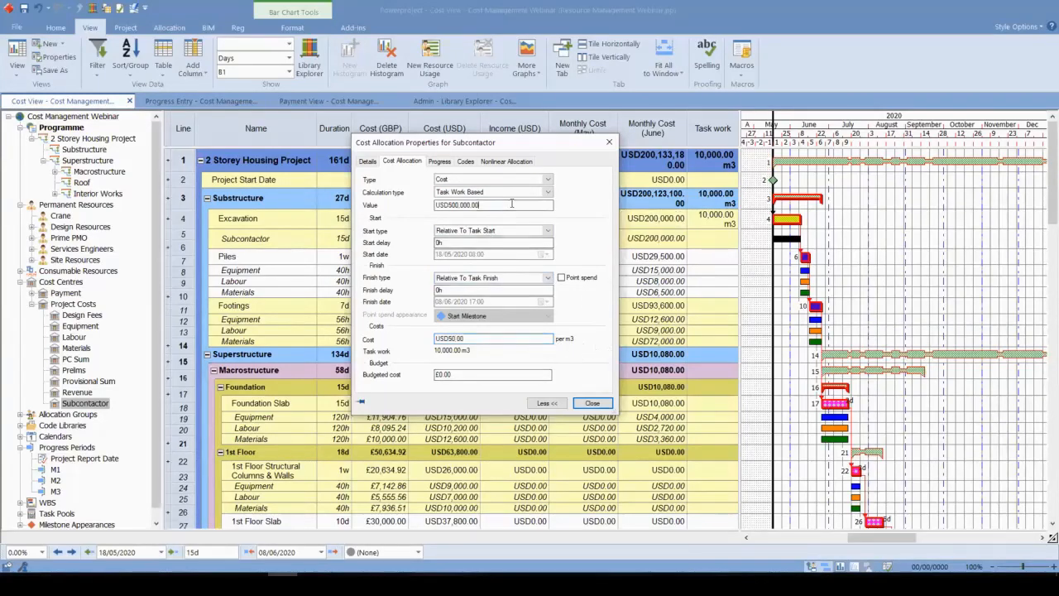
left_click_drag(500, 204, 348, 202)
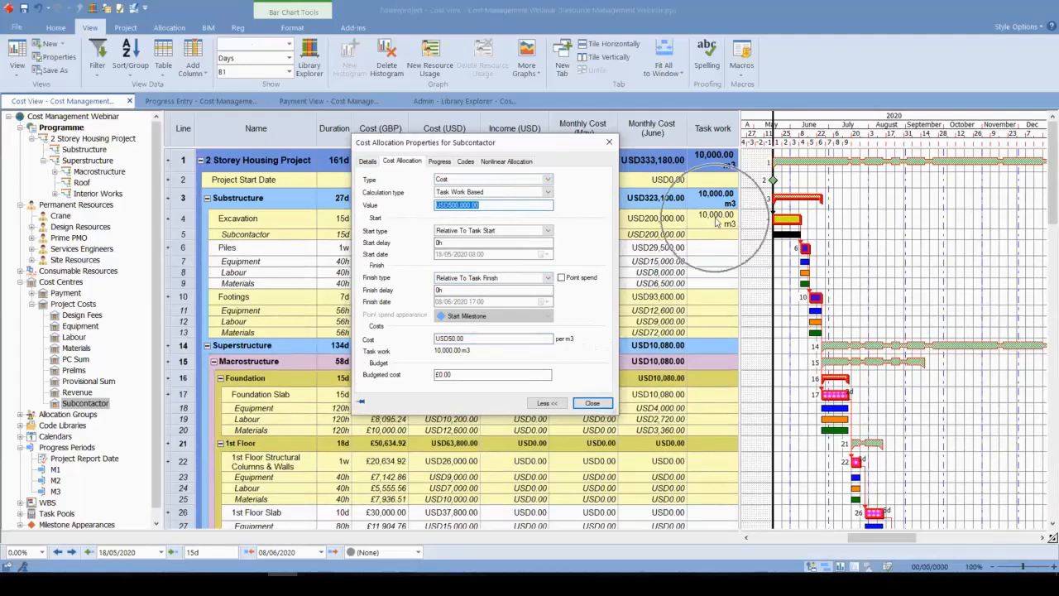
left_click(508, 204)
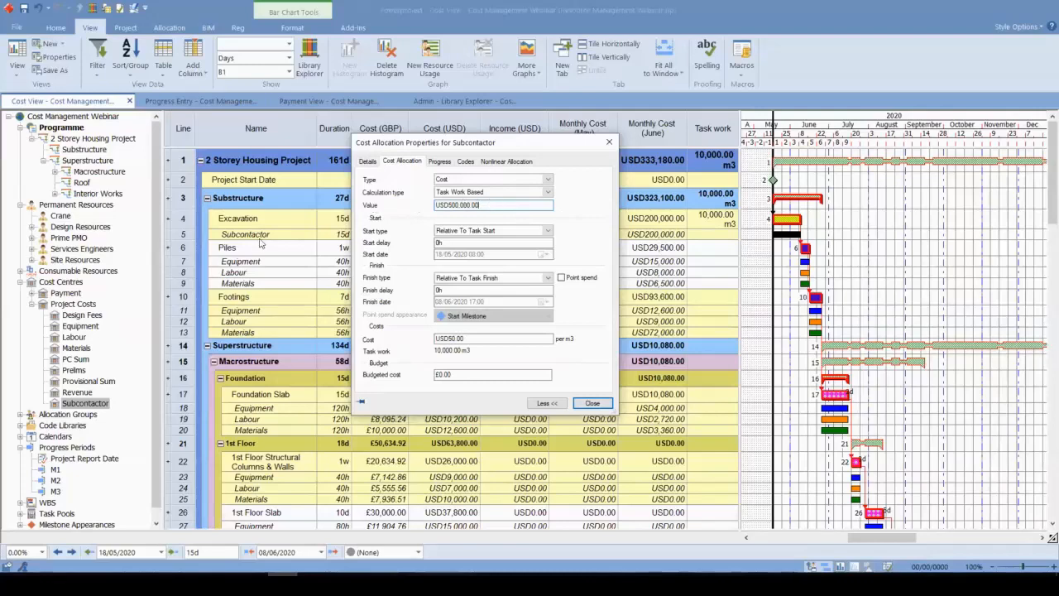
left_click(589, 403)
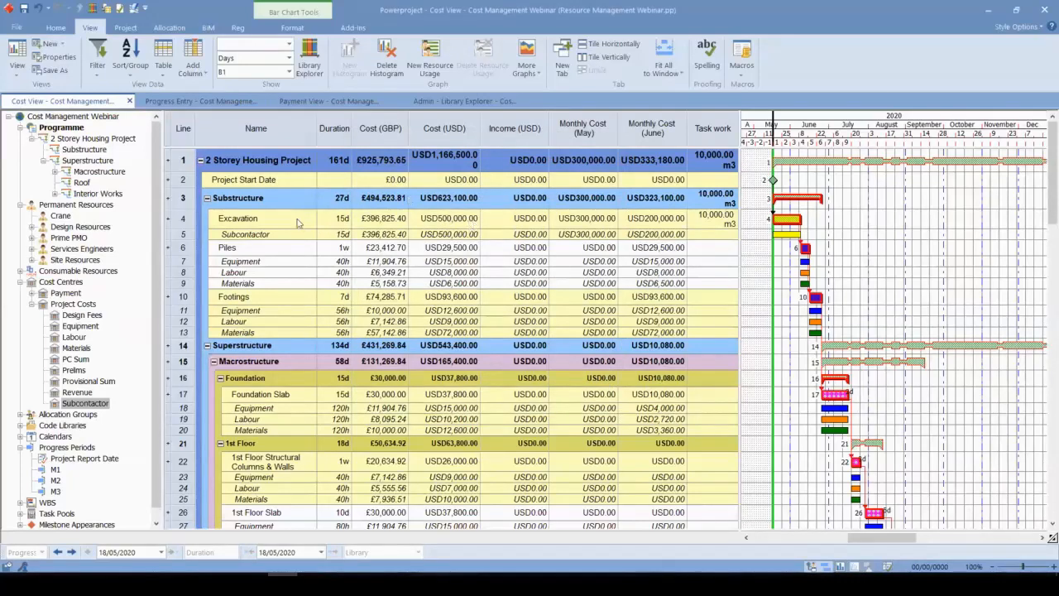
Step: Set the Excavation task's duration to 20 days to compare the monthly costs, and undo the change
left_click(344, 218)
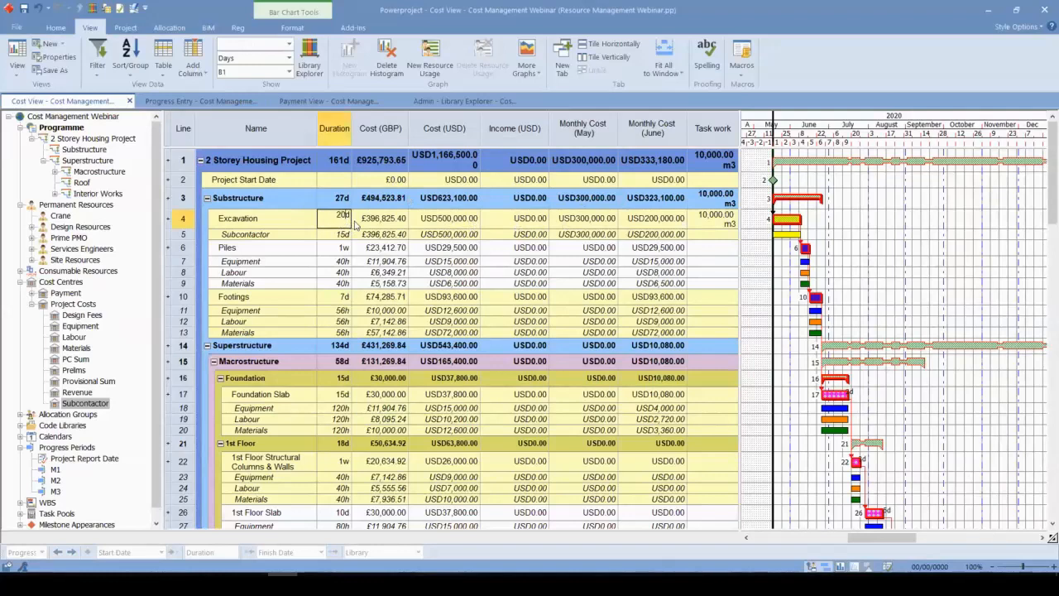
key("Return")
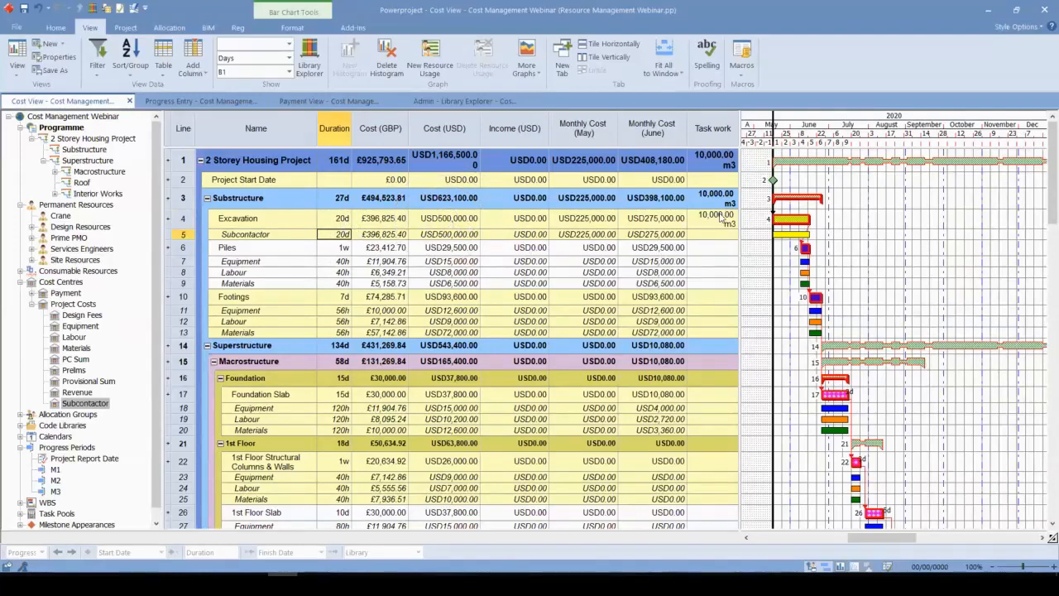
key("ctrl+z")
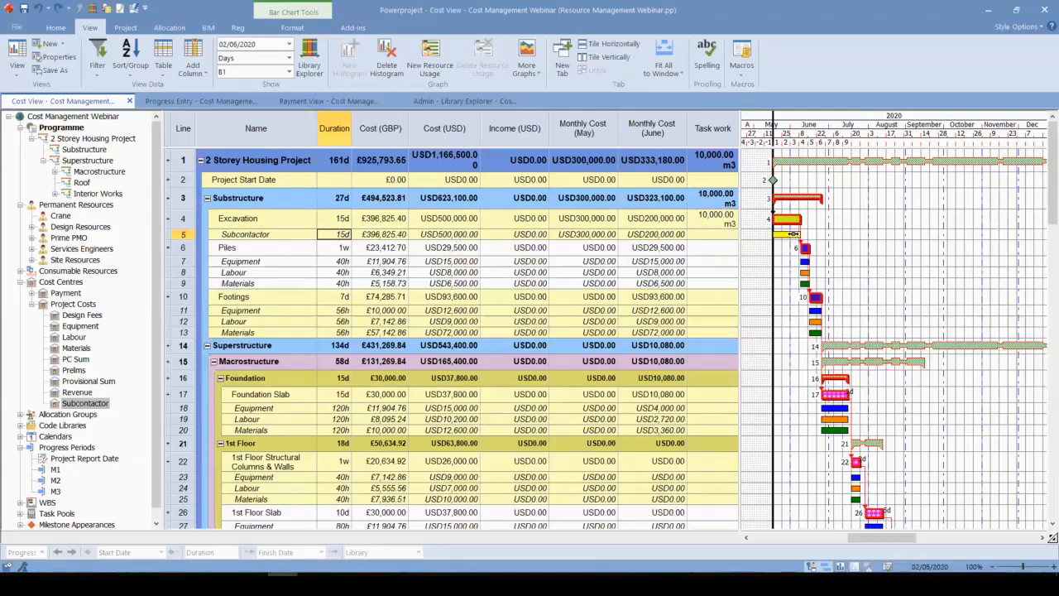
Step: Review the available calculation types in Excavation's Subcontactor cost allocation without changing the selection
double_click(794, 234)
left_click(470, 192)
left_click(587, 199)
left_click_drag(525, 146, 746, 202)
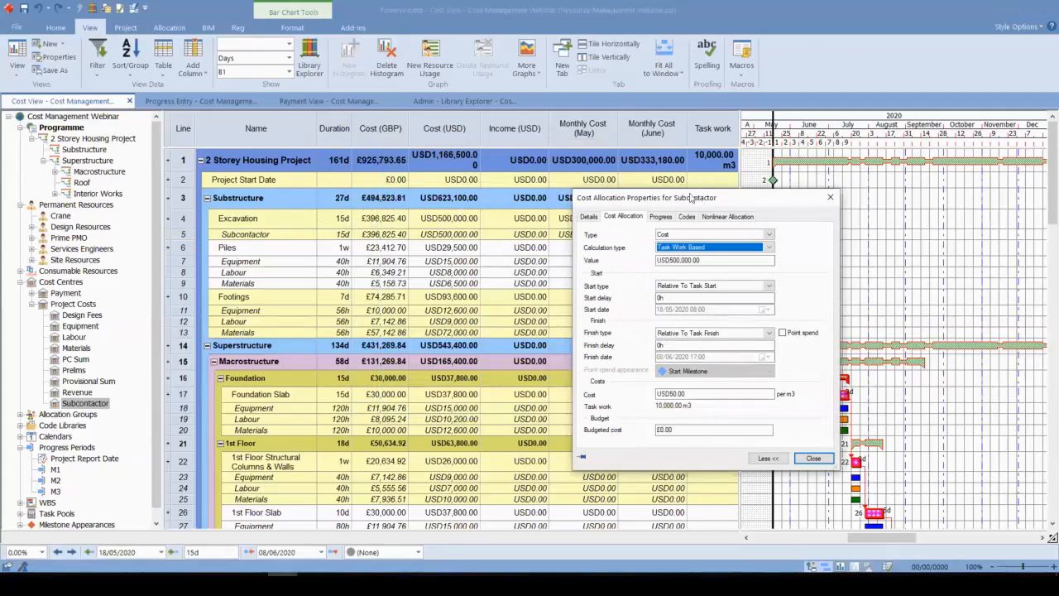
left_click_drag(692, 198, 569, 185)
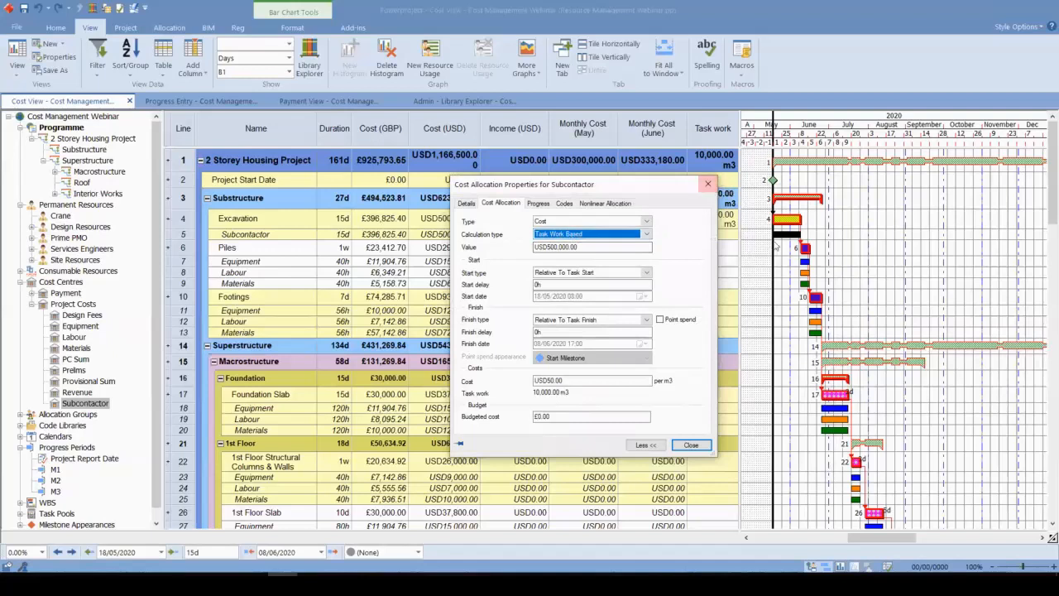
left_click(629, 234)
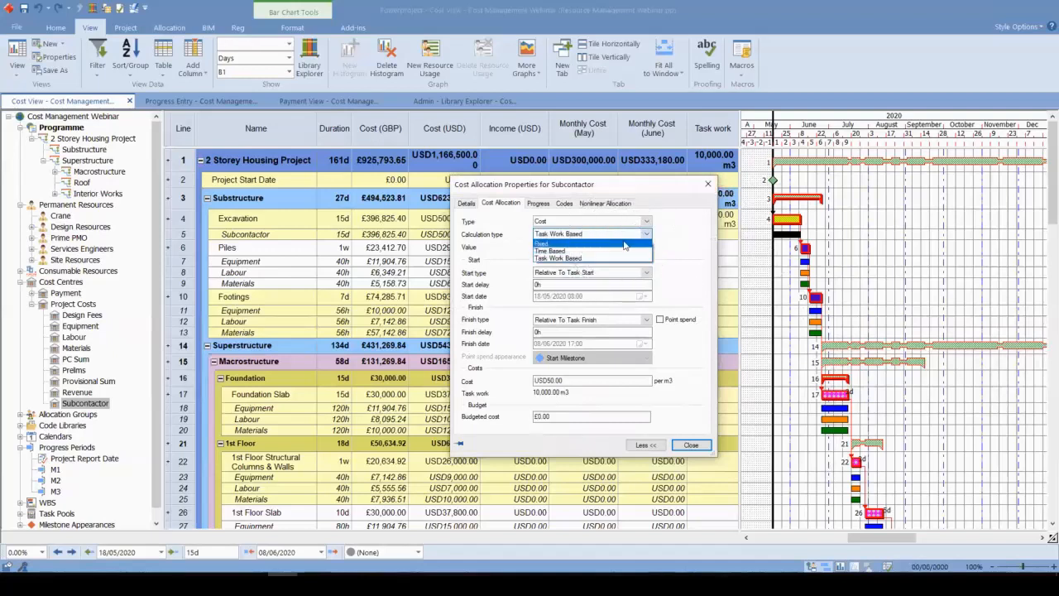
left_click(710, 187)
left_click(709, 186)
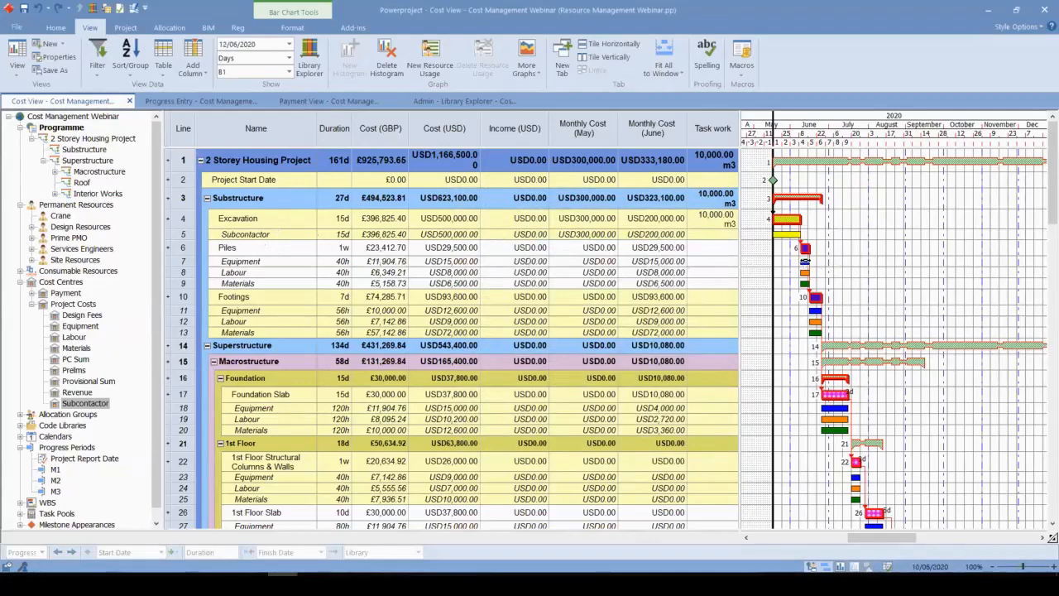
Step: Change the calculation type of the Piles task's Equipment cost allocation to Time Based
left_click(806, 261)
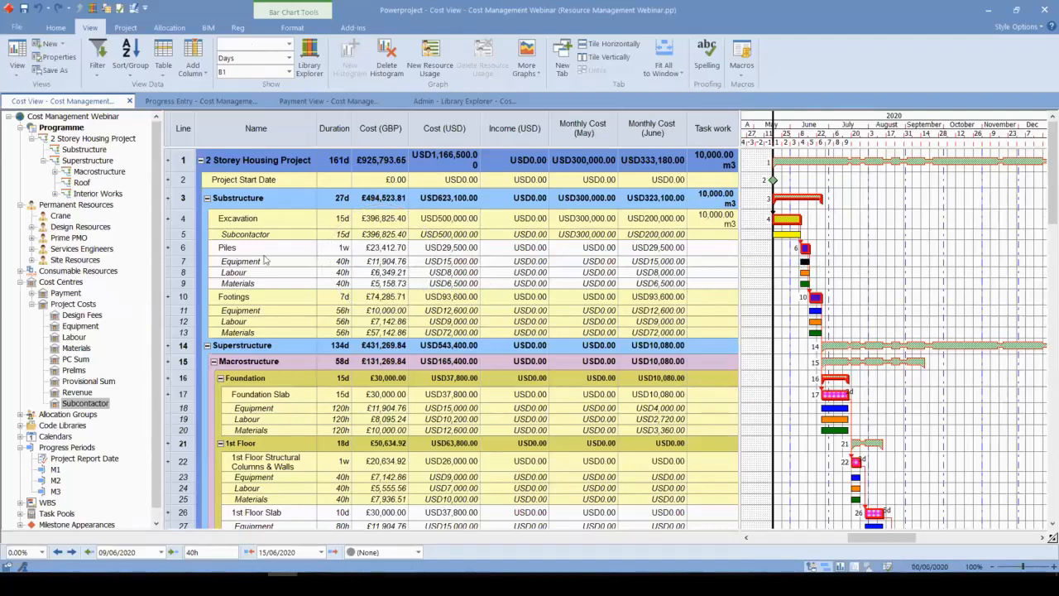
left_click(182, 261)
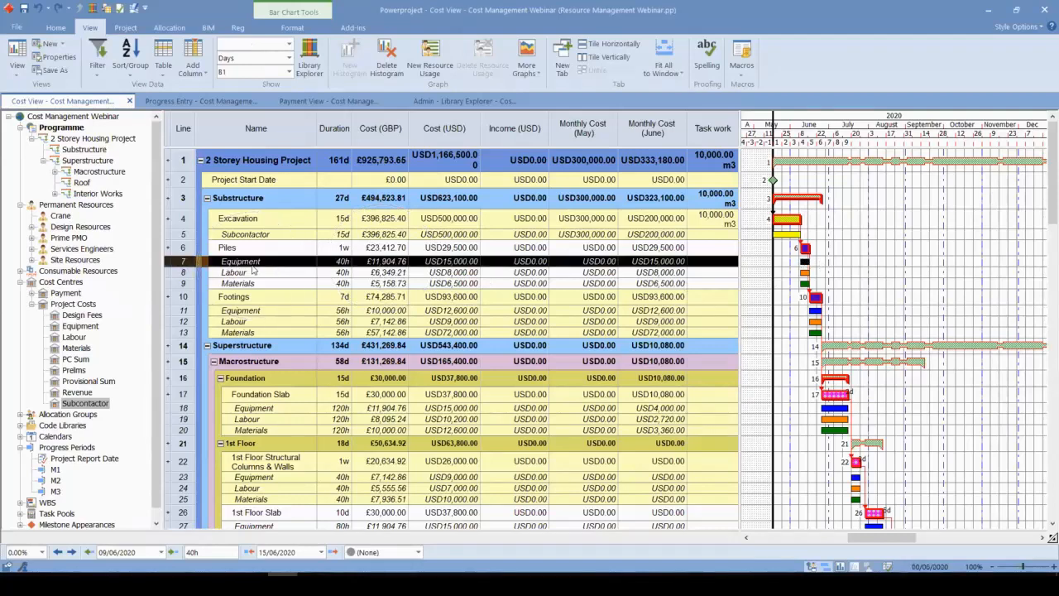
left_click(805, 262)
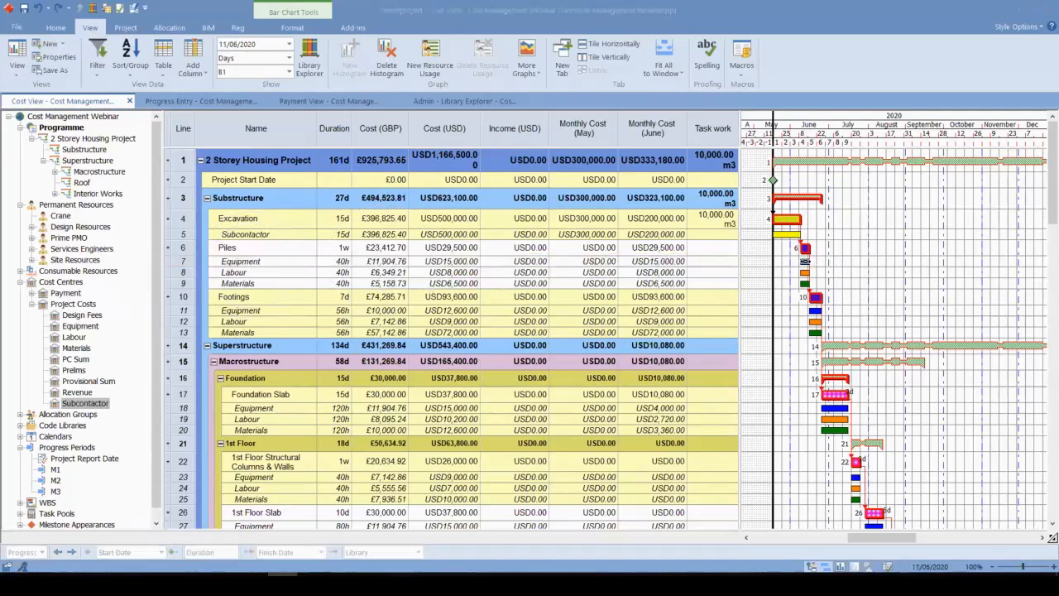
double_click(804, 261)
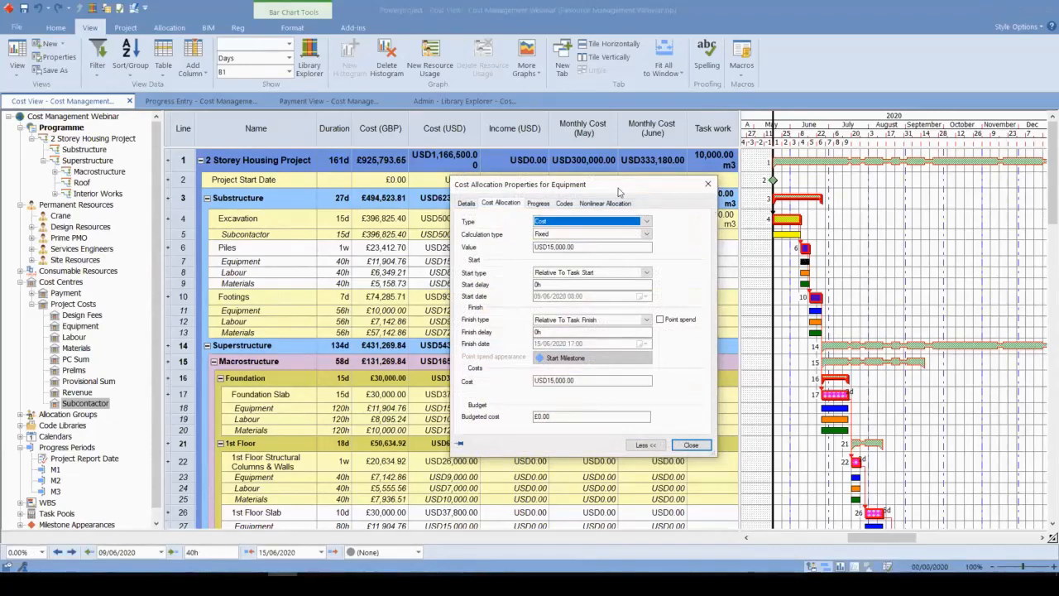
left_click_drag(609, 184, 562, 167)
left_click(534, 218)
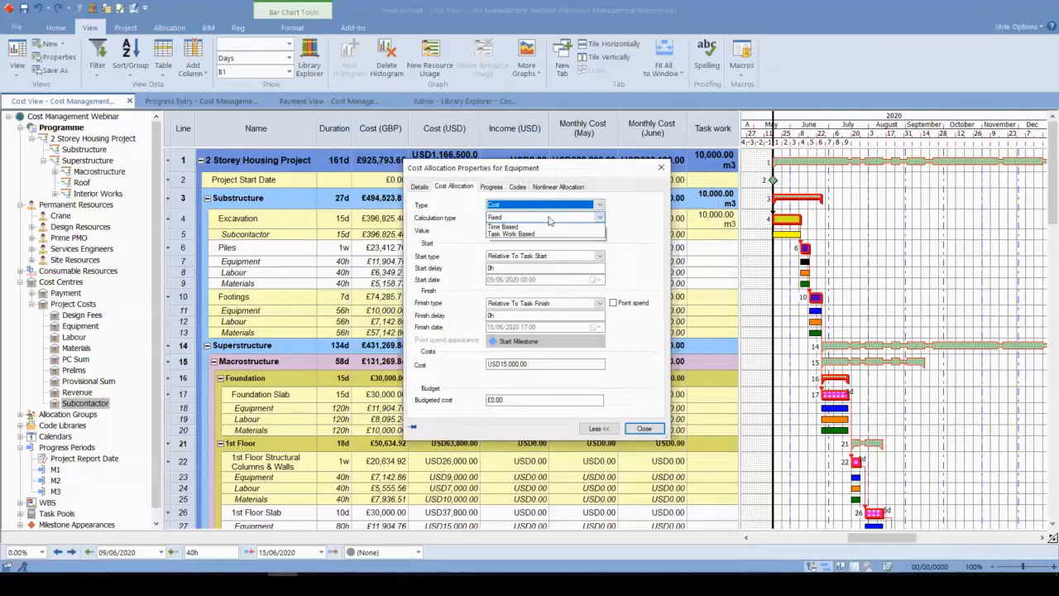
left_click(519, 236)
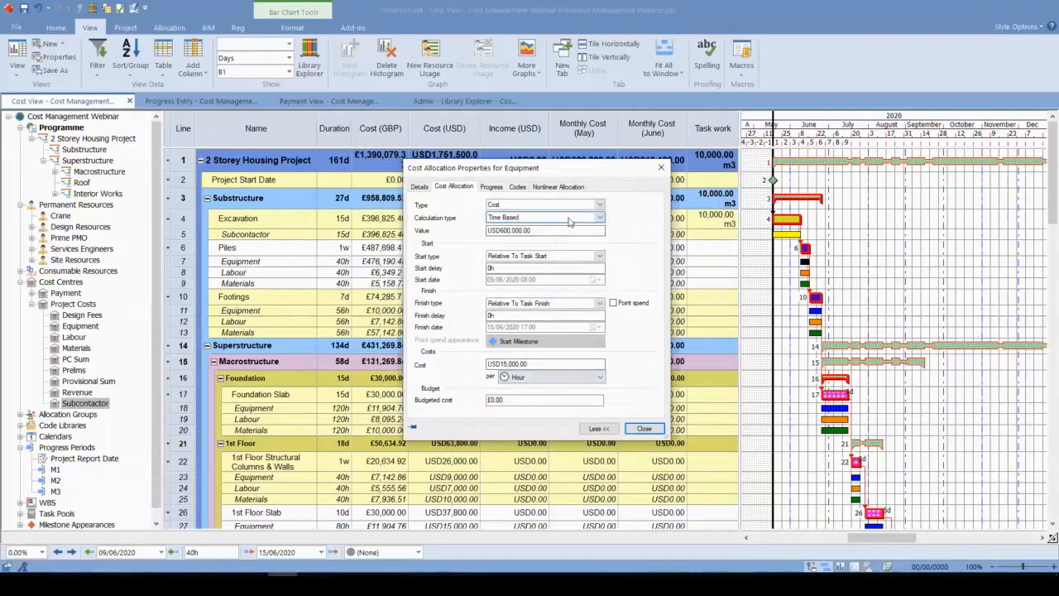
left_click(517, 219)
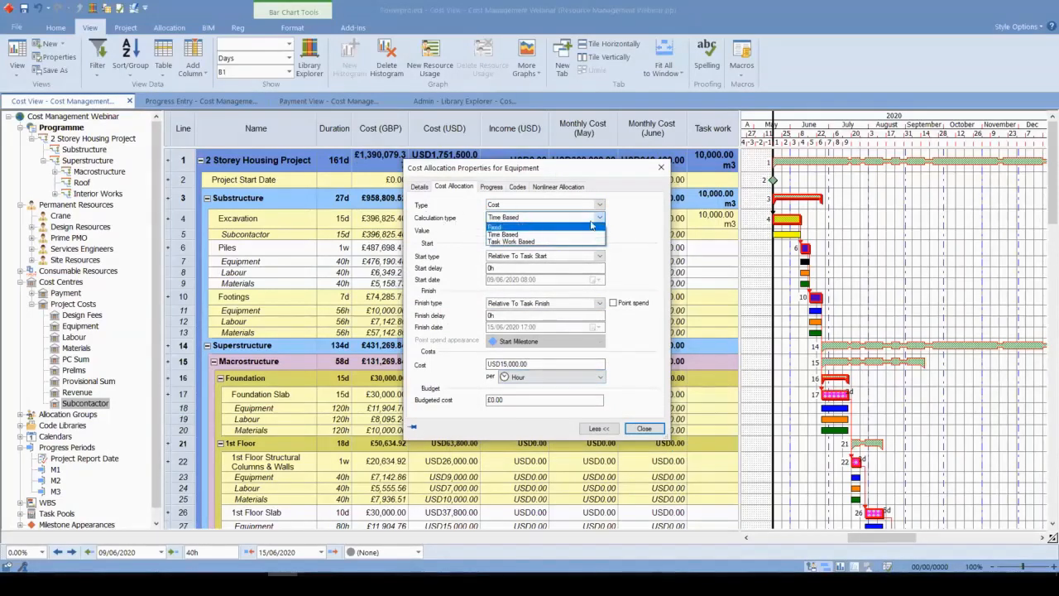
left_click(583, 235)
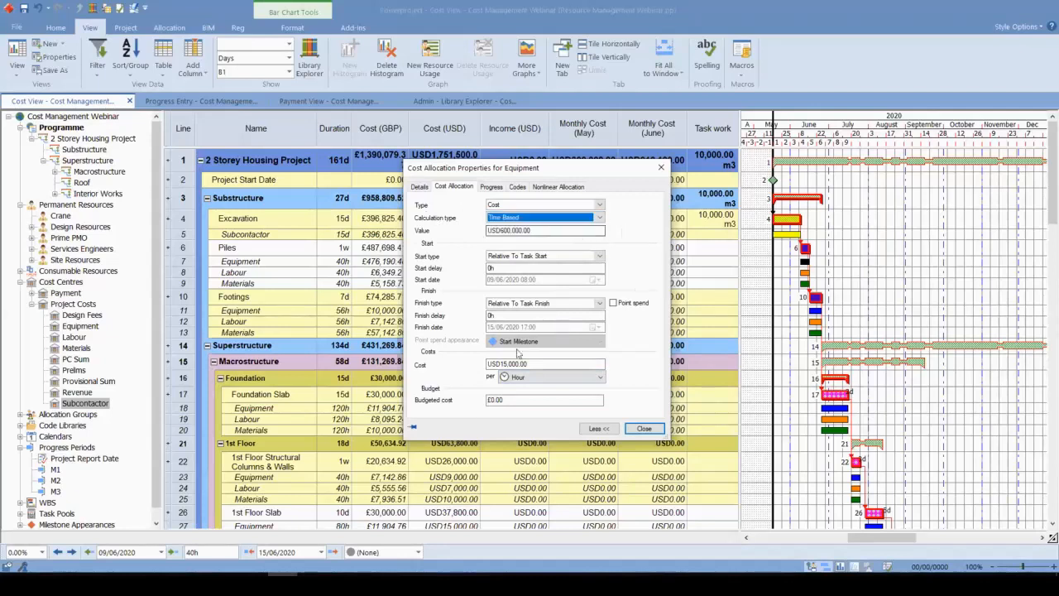
Step: Set the Piles Equipment allocation's cost to USD200 per Hour and check it against the allocation's value
left_click(562, 380)
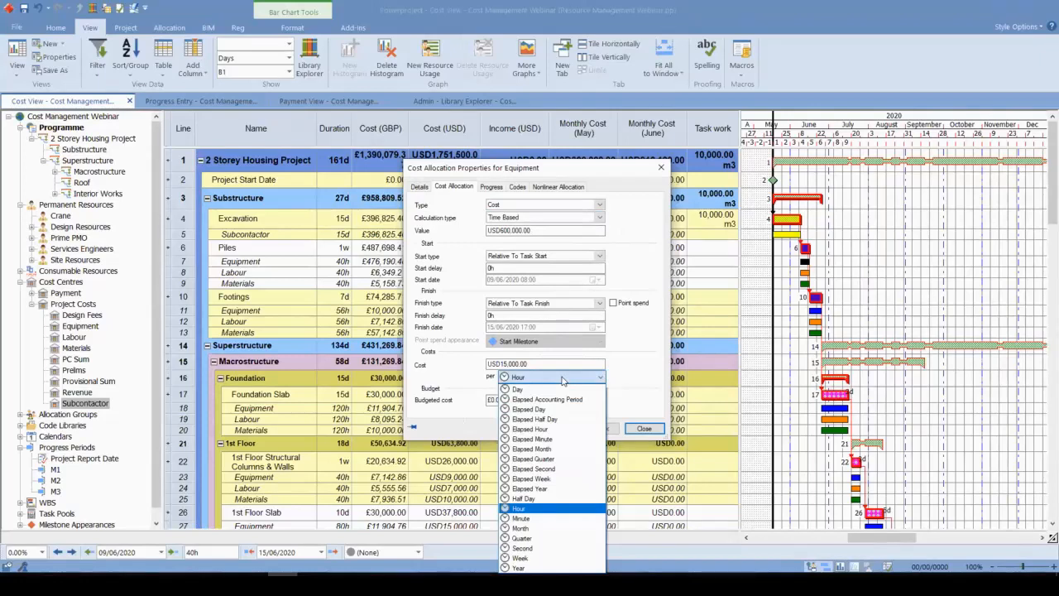
left_click(539, 514)
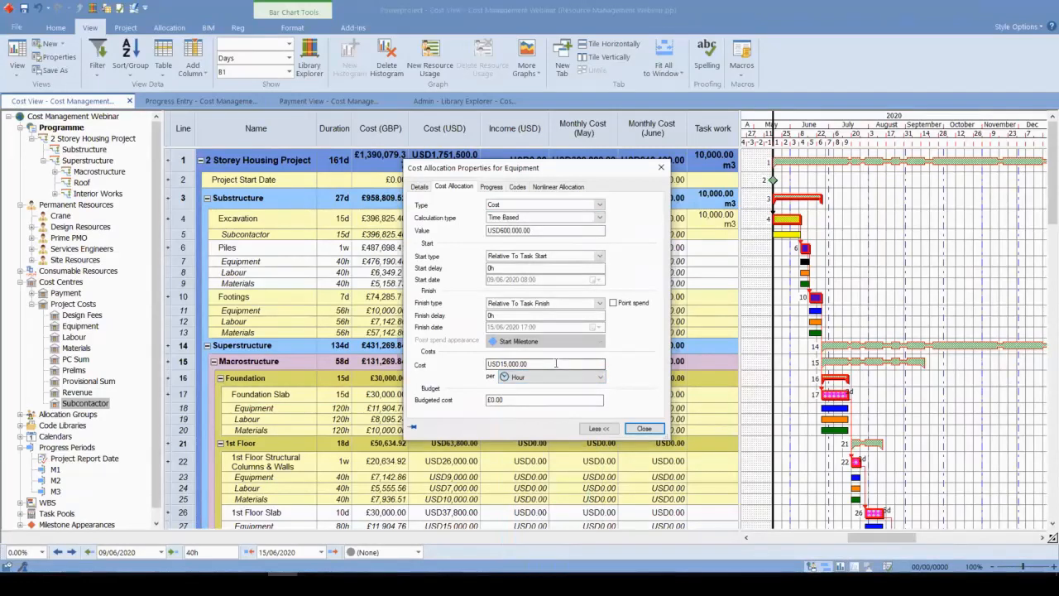
left_click(556, 362)
left_click_drag(531, 365, 504, 377)
key("BackSpace")
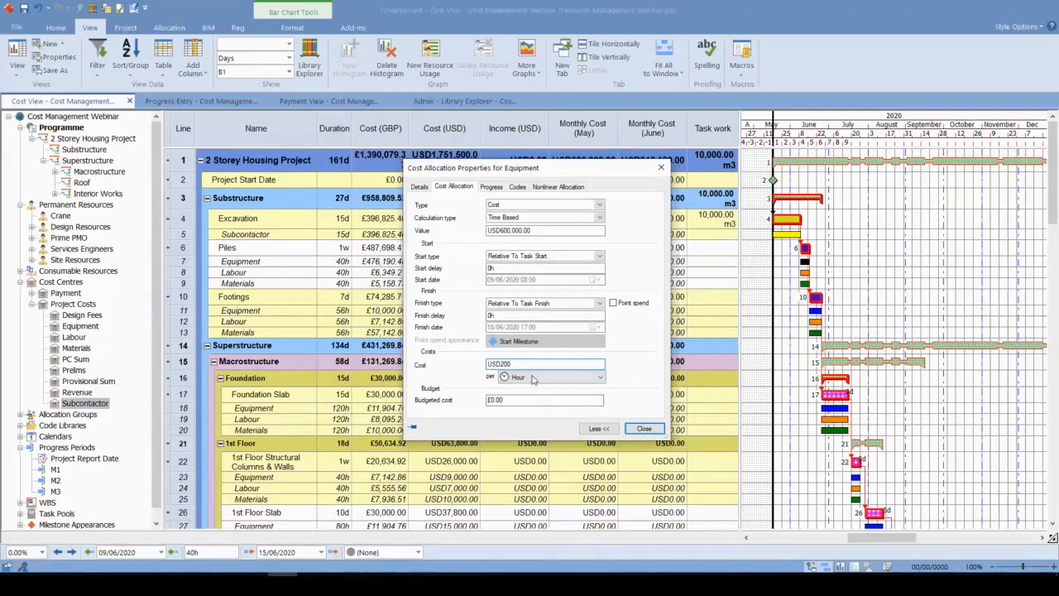
left_click(552, 231)
type("8000")
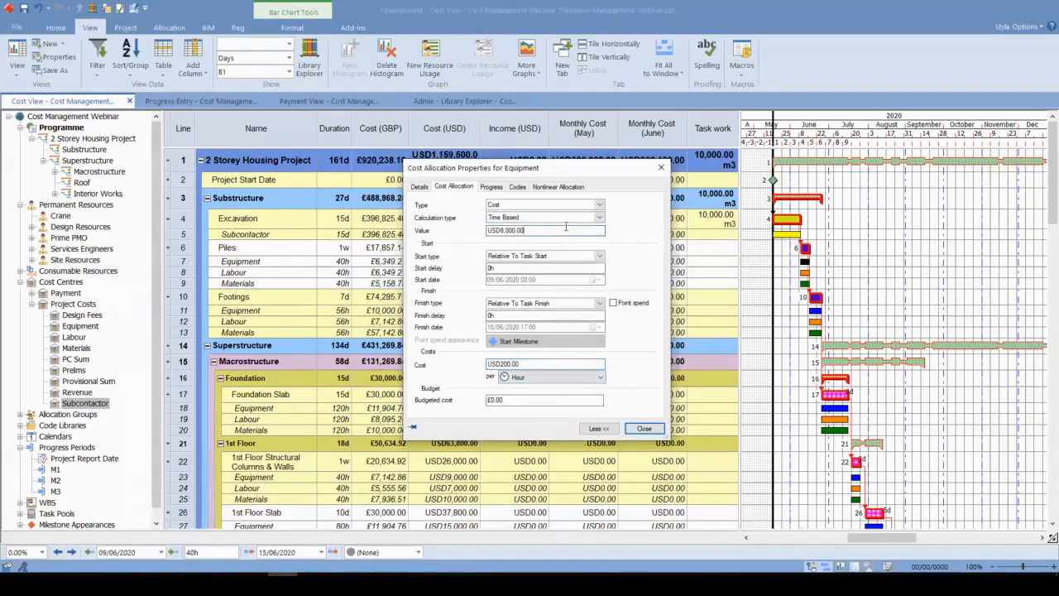
left_click_drag(551, 233, 313, 239)
left_click_drag(564, 365, 389, 370)
left_click(543, 365)
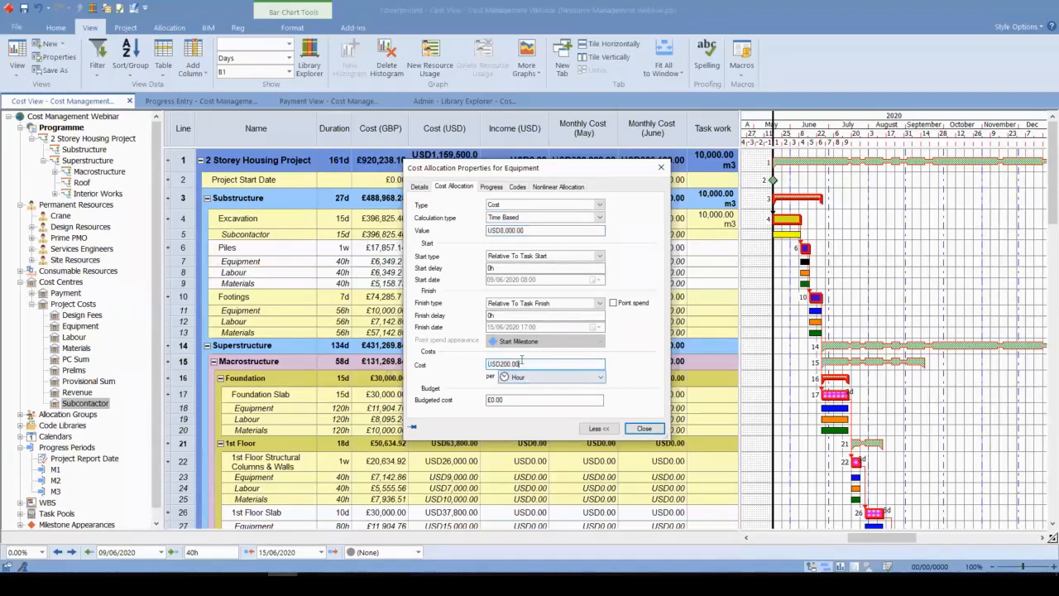
left_click(645, 428)
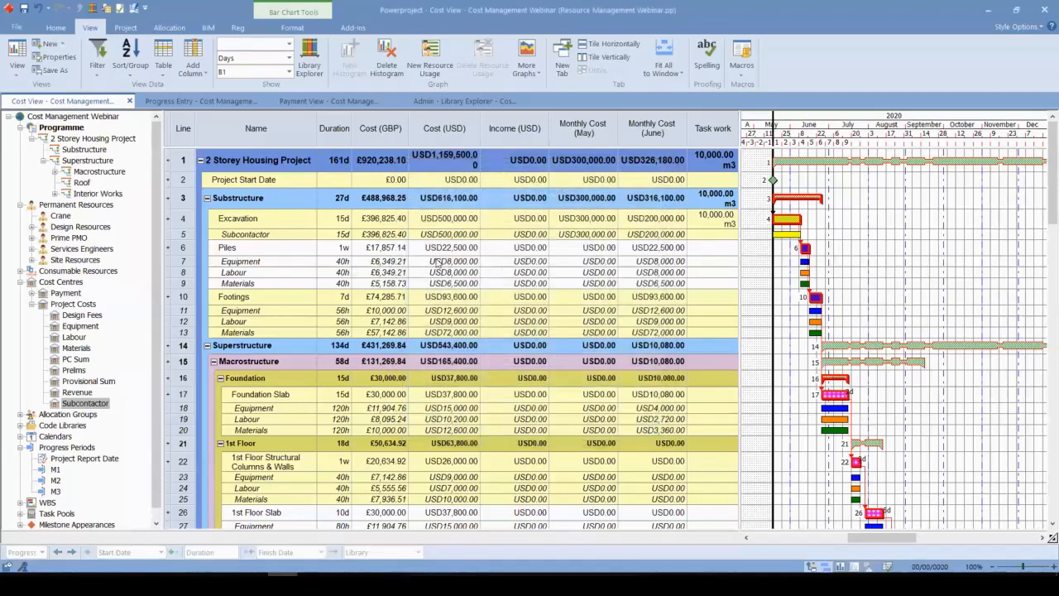
Step: Override the Duration column's time unit with Day in the table definition and apply it
left_click(345, 247)
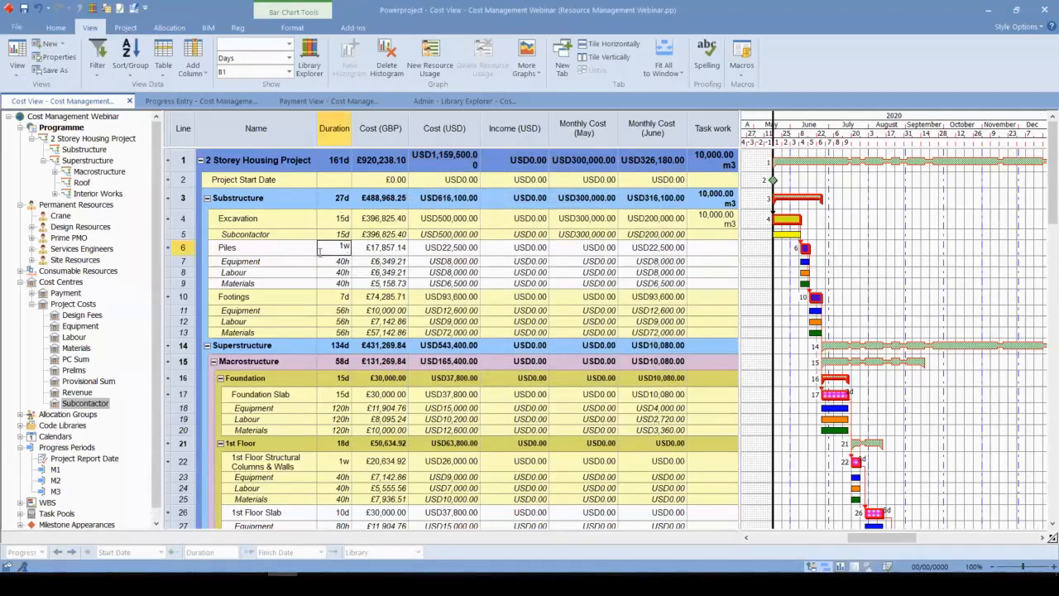
right_click(338, 138)
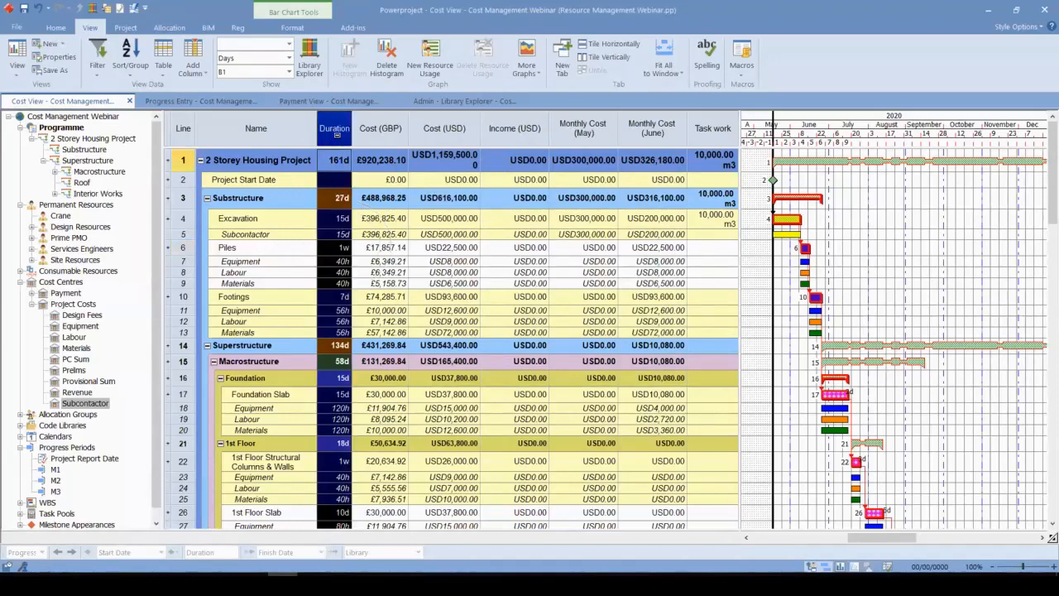
left_click(400, 273)
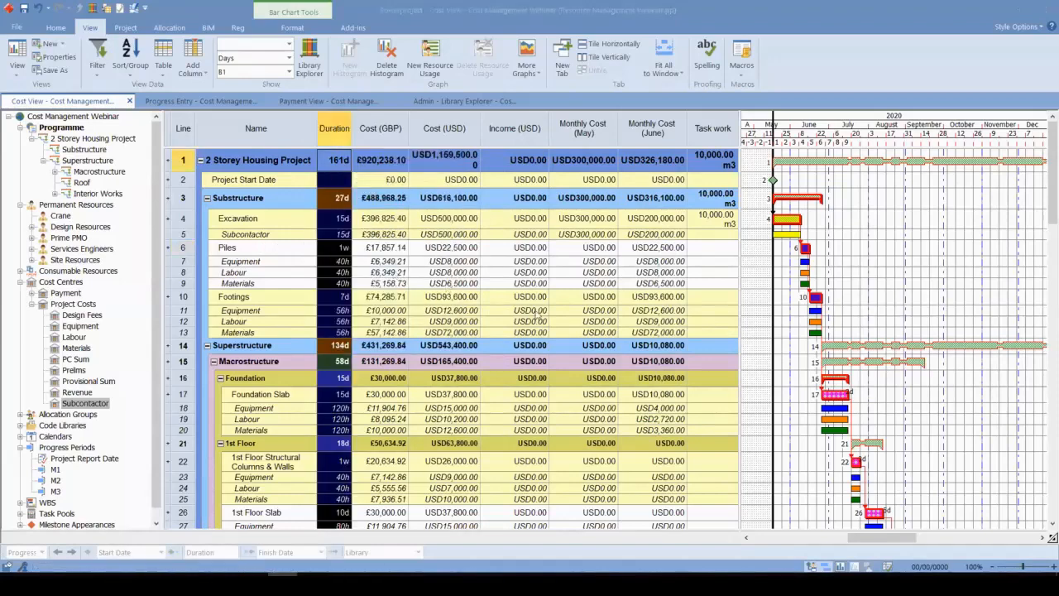
left_click(300, 374)
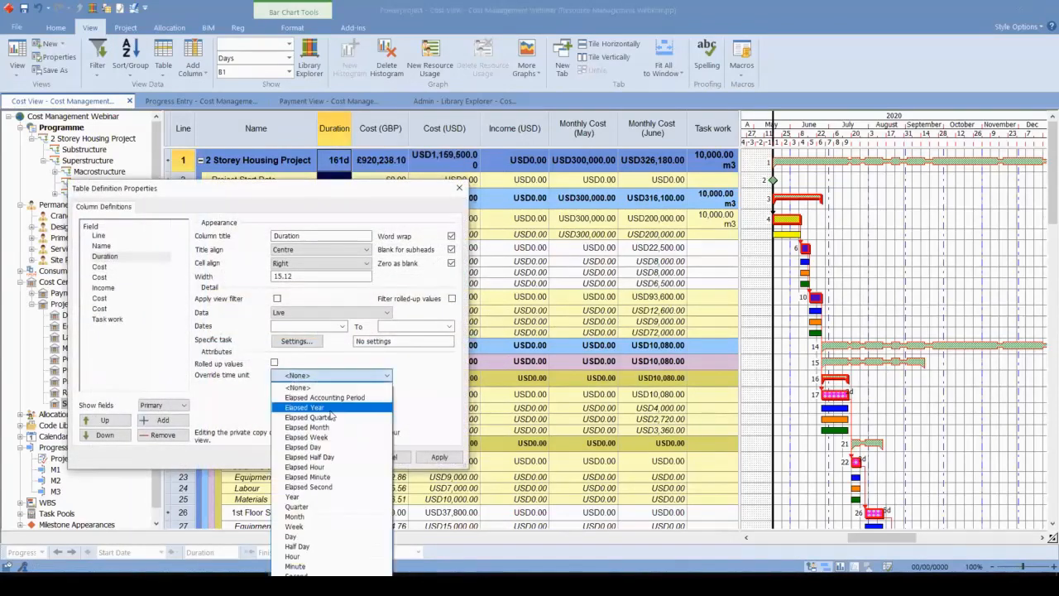
left_click(300, 538)
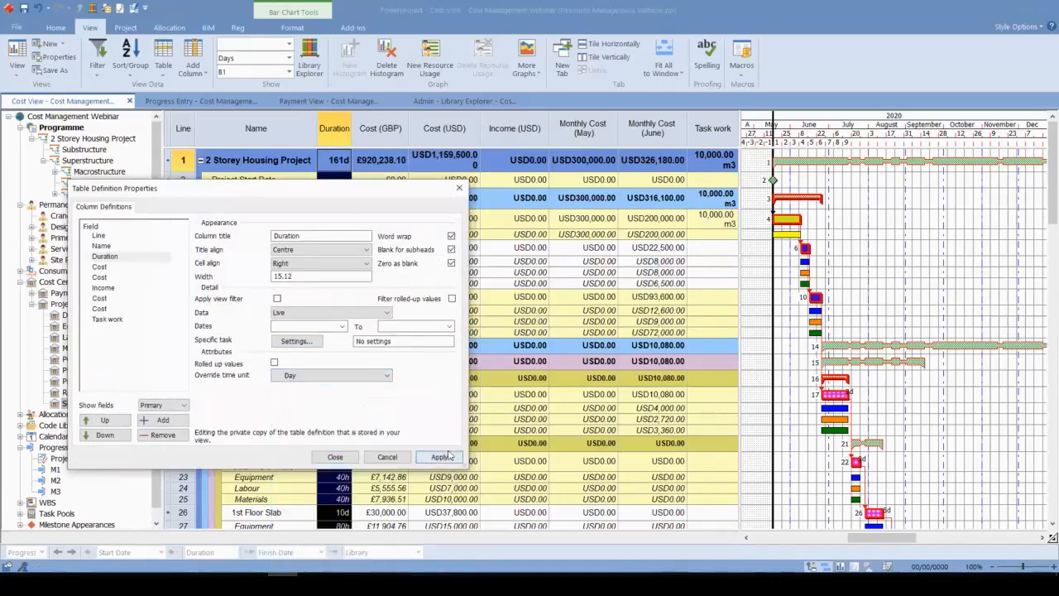
left_click(439, 457)
key("Escape")
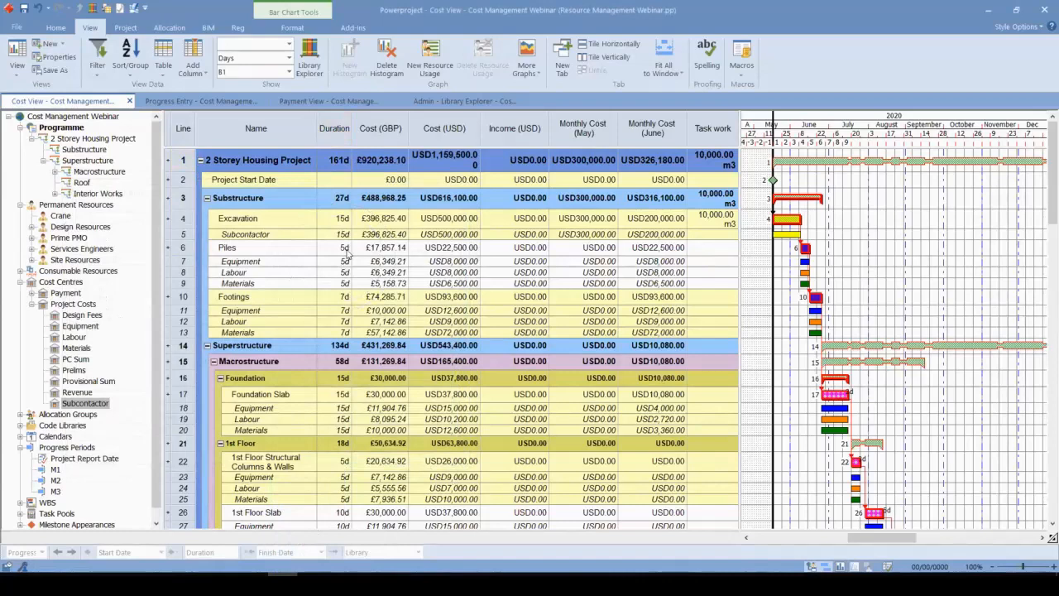
Step: Set the Piles task's duration to 10 days to compare its time-based Equipment cost, and undo the change
left_click(348, 250)
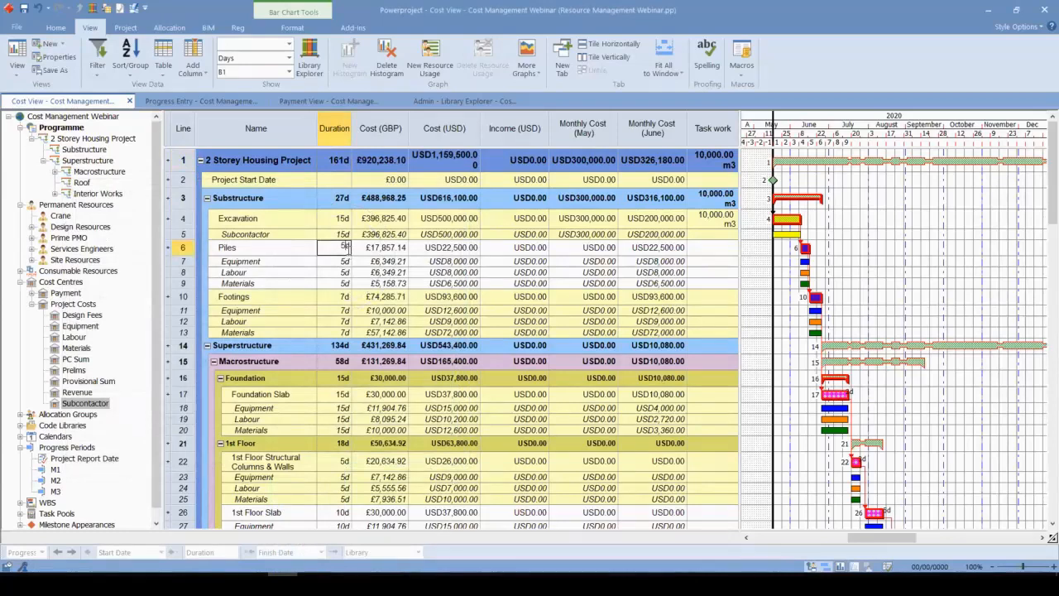
key("Return")
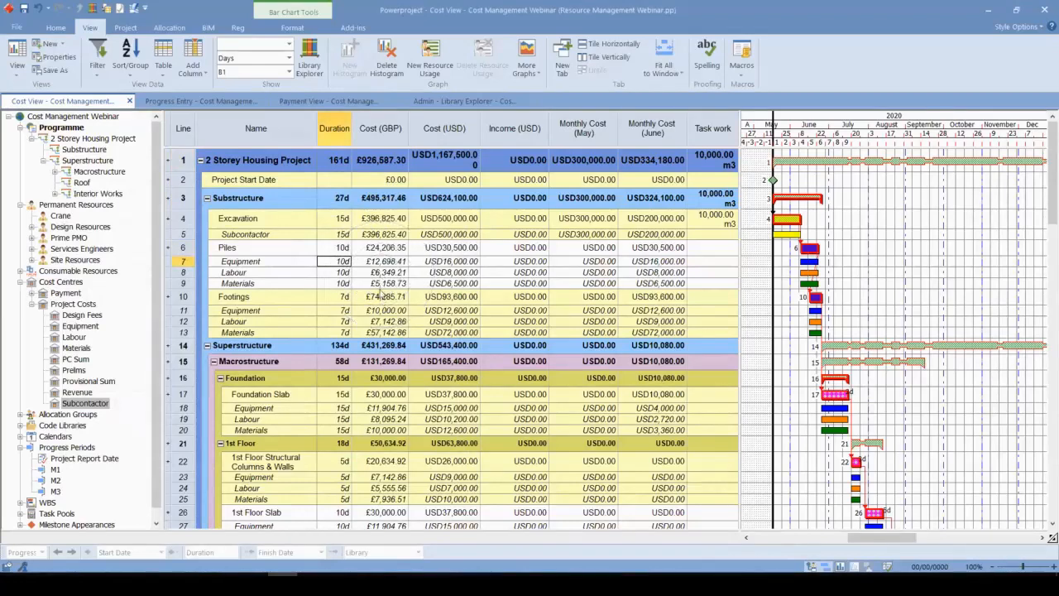
key("ctrl+z")
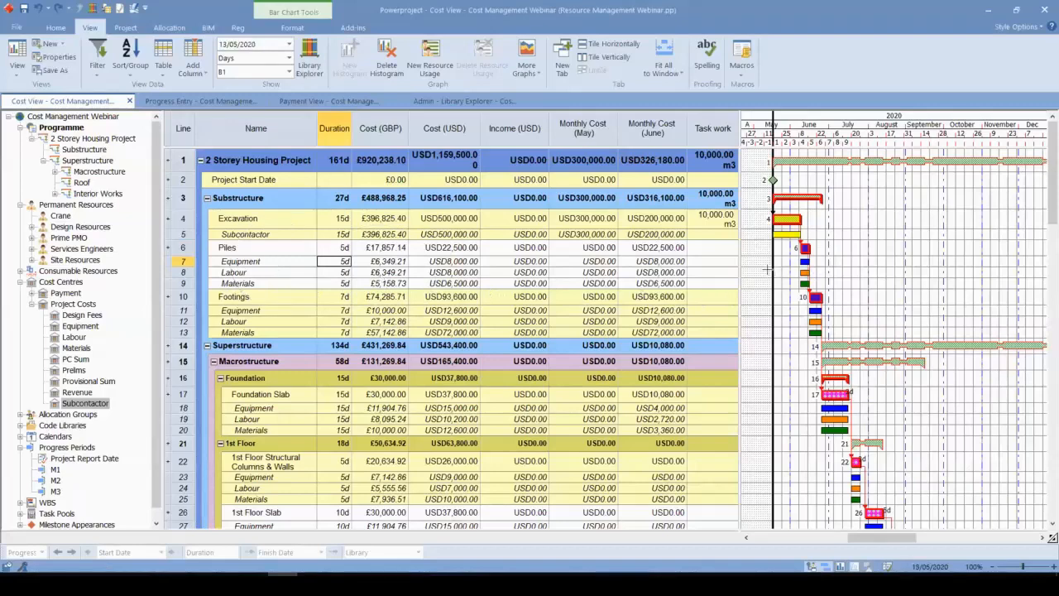
key("ctrl+y")
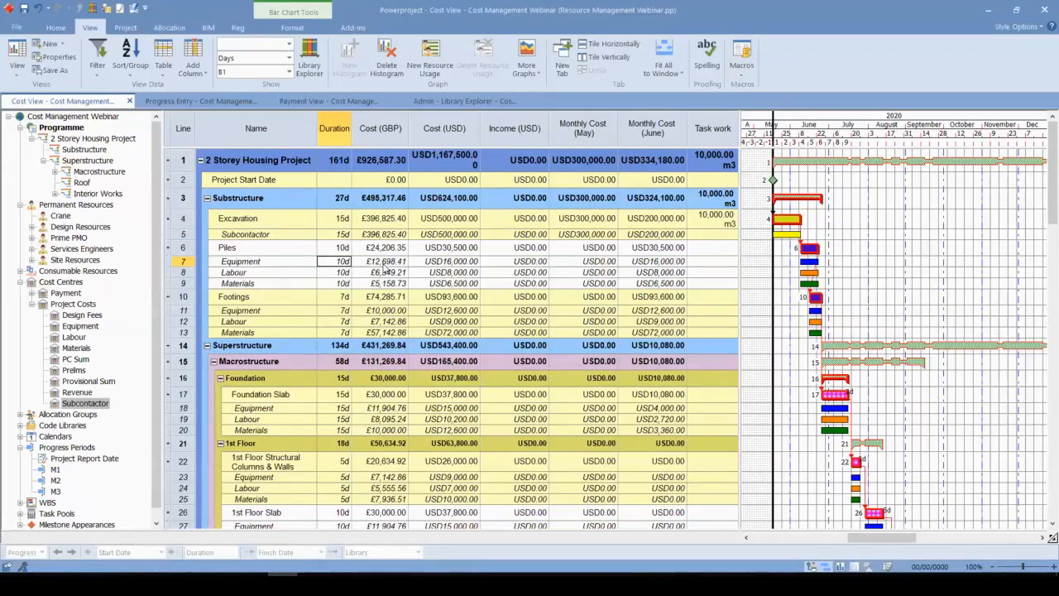
key("ctrl+z")
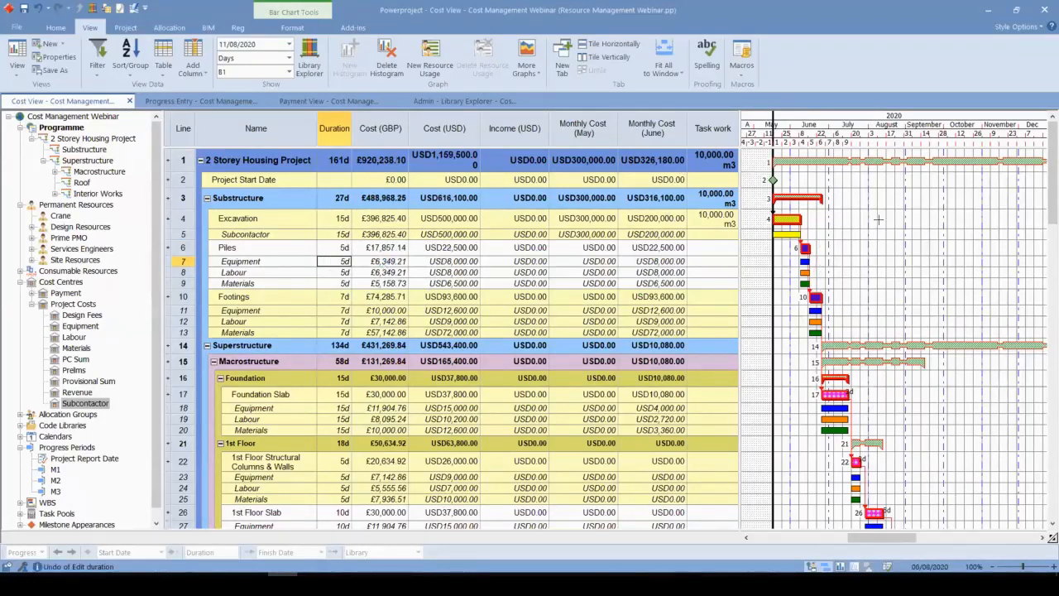
Step: Review the Cost and Income types available in Excavation's Subcontactor cost allocation without changing the selection
double_click(778, 234)
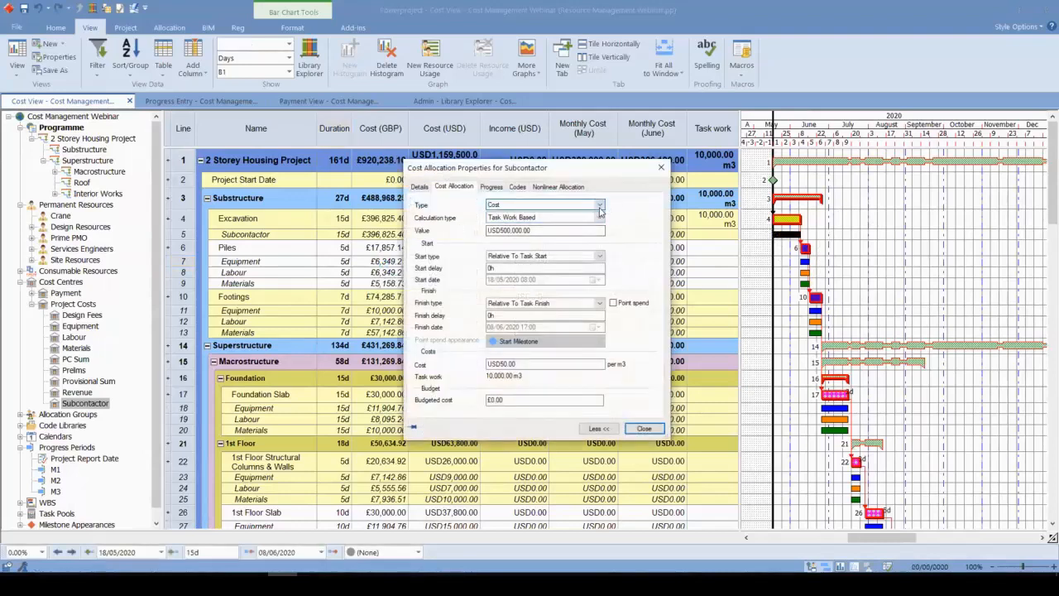
left_click(599, 205)
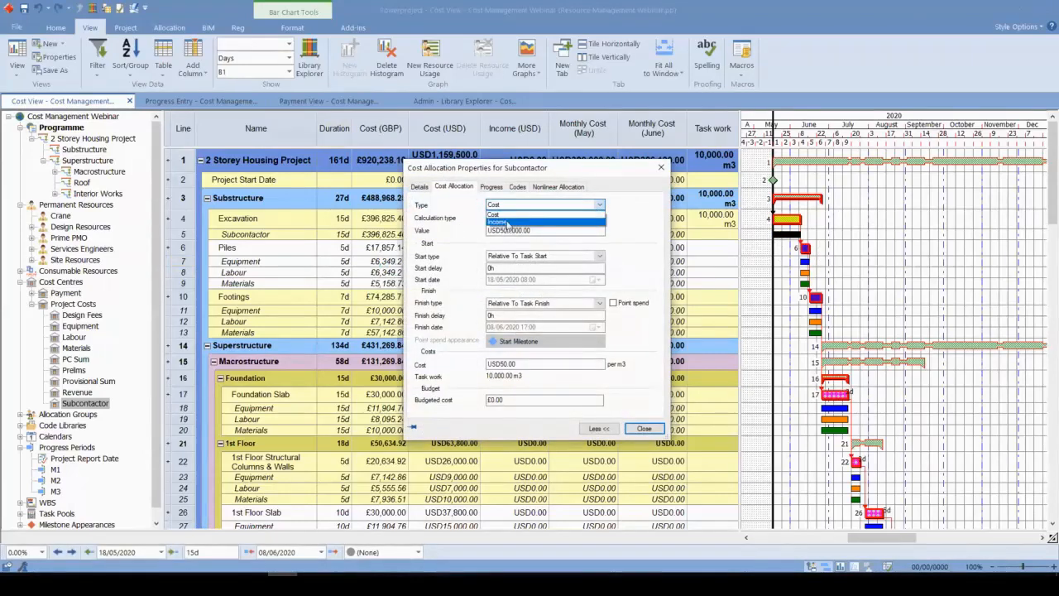
left_click(643, 202)
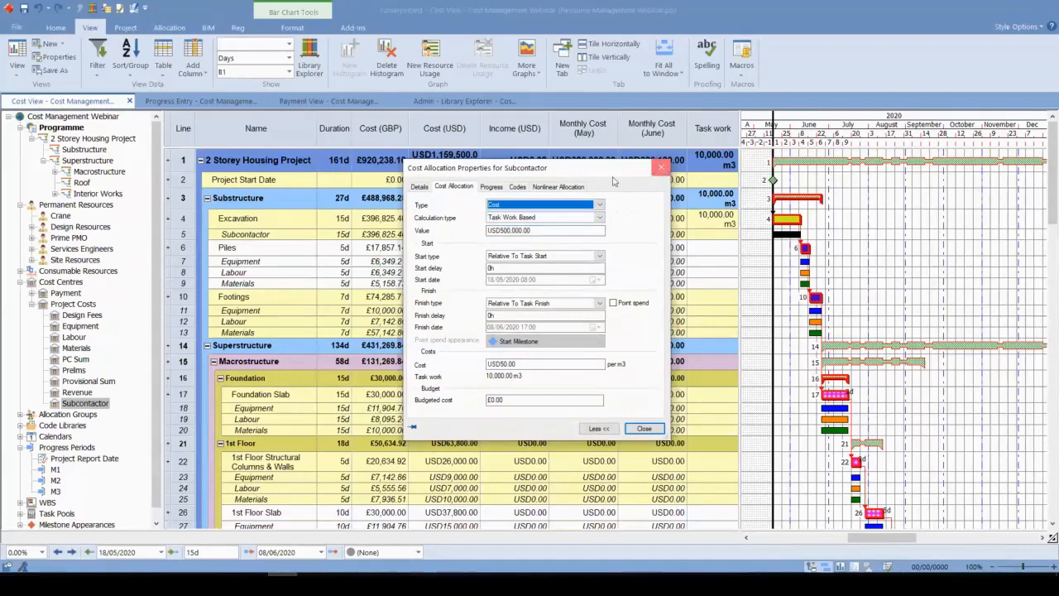
left_click(662, 168)
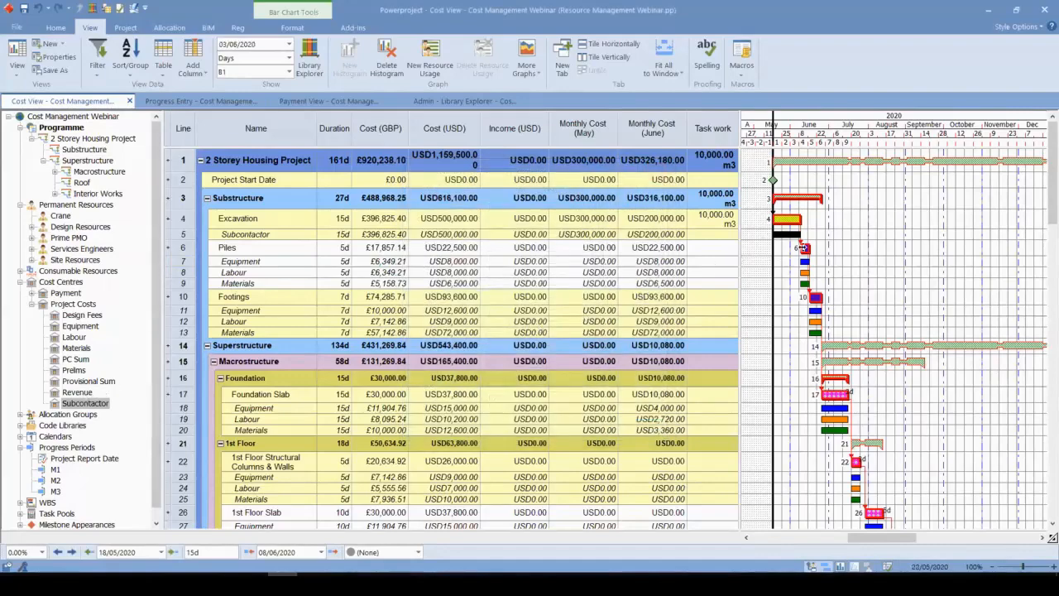
left_click(850, 361)
scroll(850, 362, "down", 3)
scroll(855, 389, "up", 3)
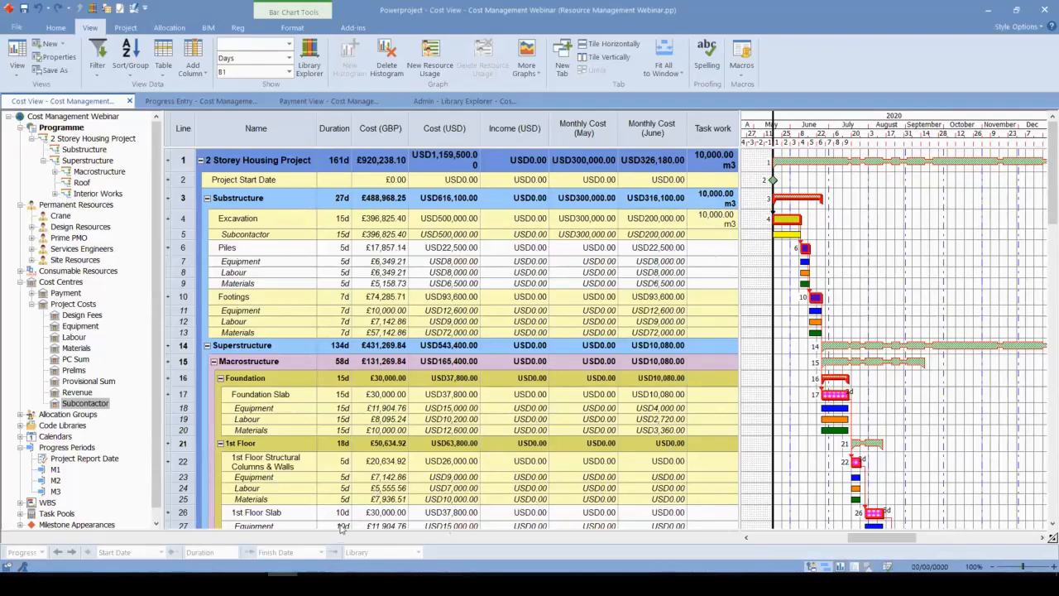
Step: Reveal the histogram pane below the bar chart and enlarge the Monthly Costs and Total Cost histogram rows
left_click_drag(335, 530, 446, 255)
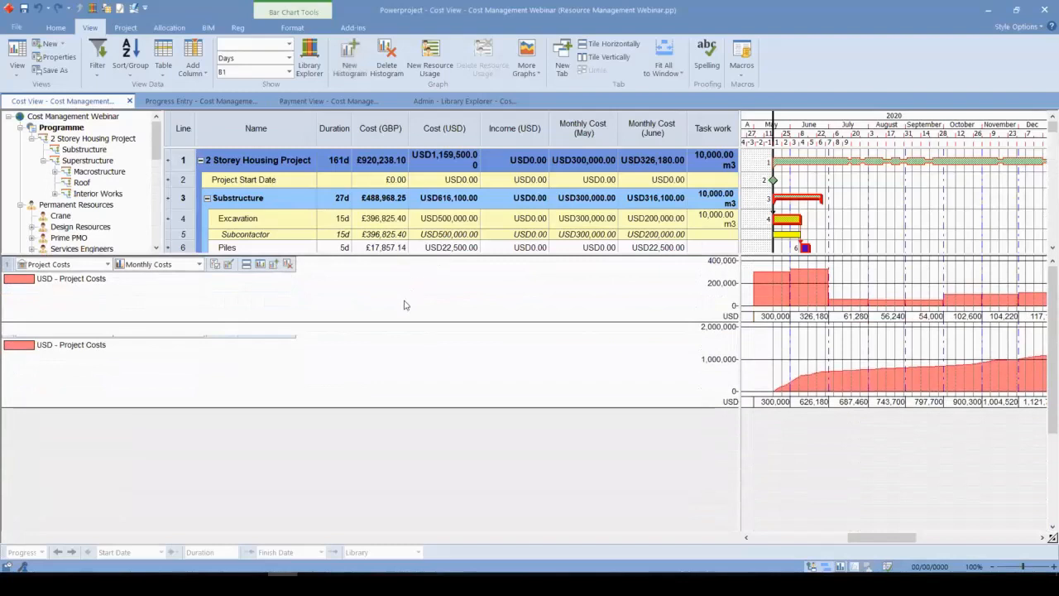
left_click_drag(402, 324, 396, 357)
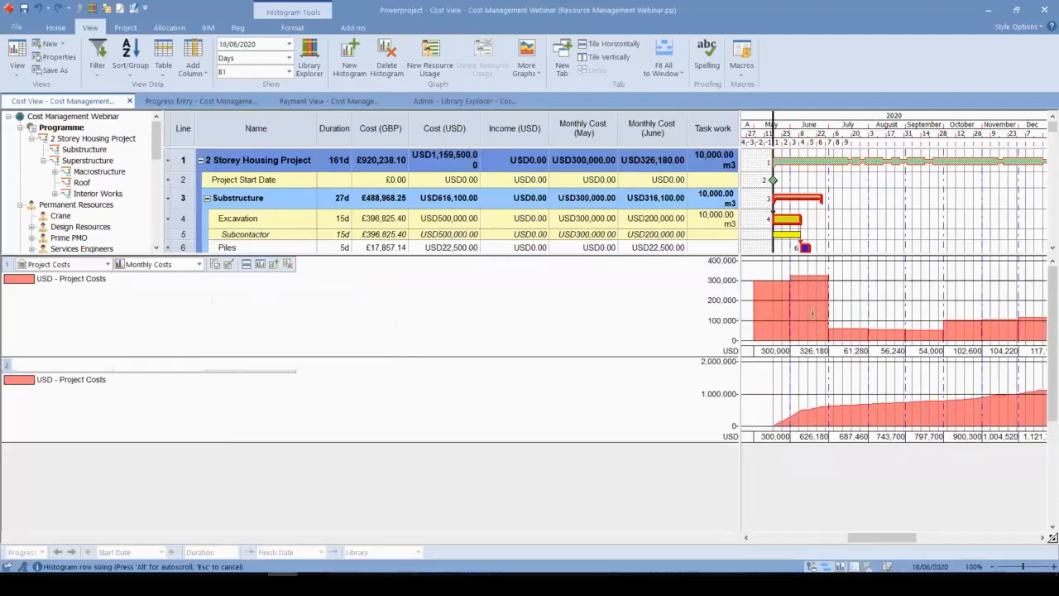
mouse_move(812, 313)
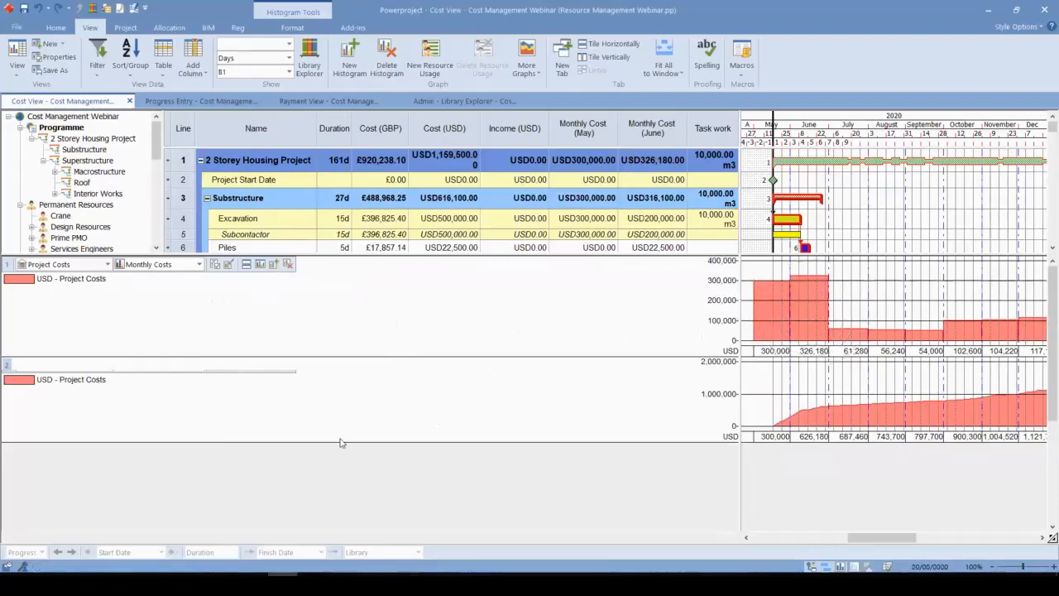
left_click_drag(331, 442, 324, 462)
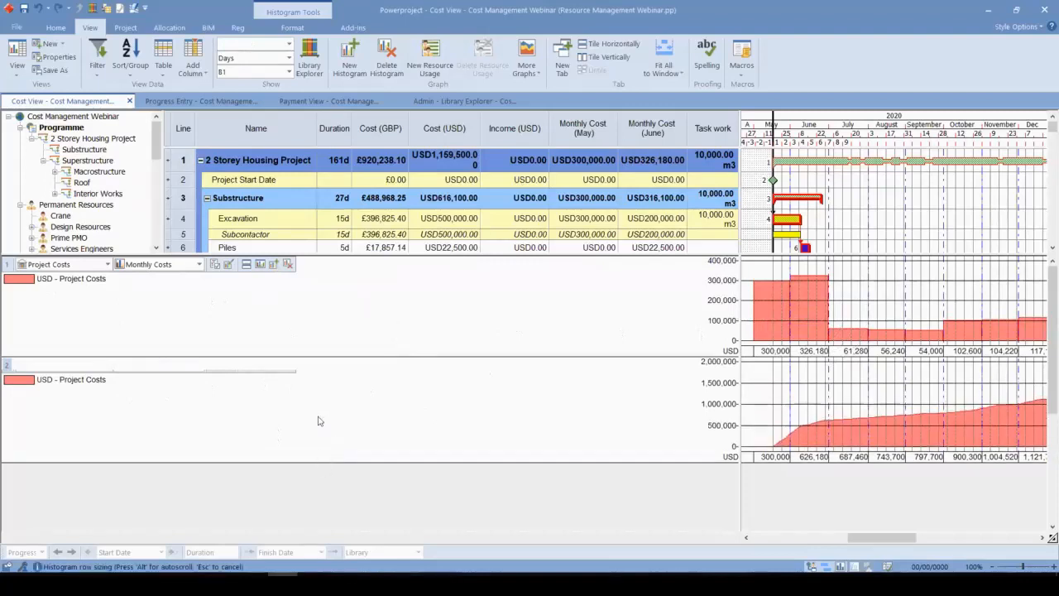
left_click_drag(320, 356, 311, 386)
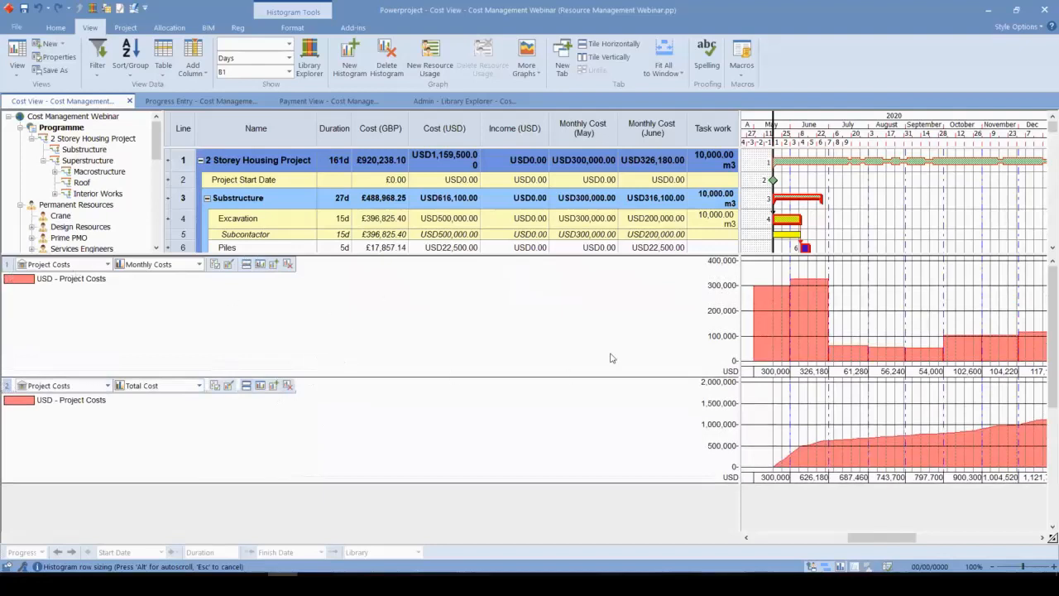
left_click_drag(701, 254, 681, 290)
left_click(728, 219)
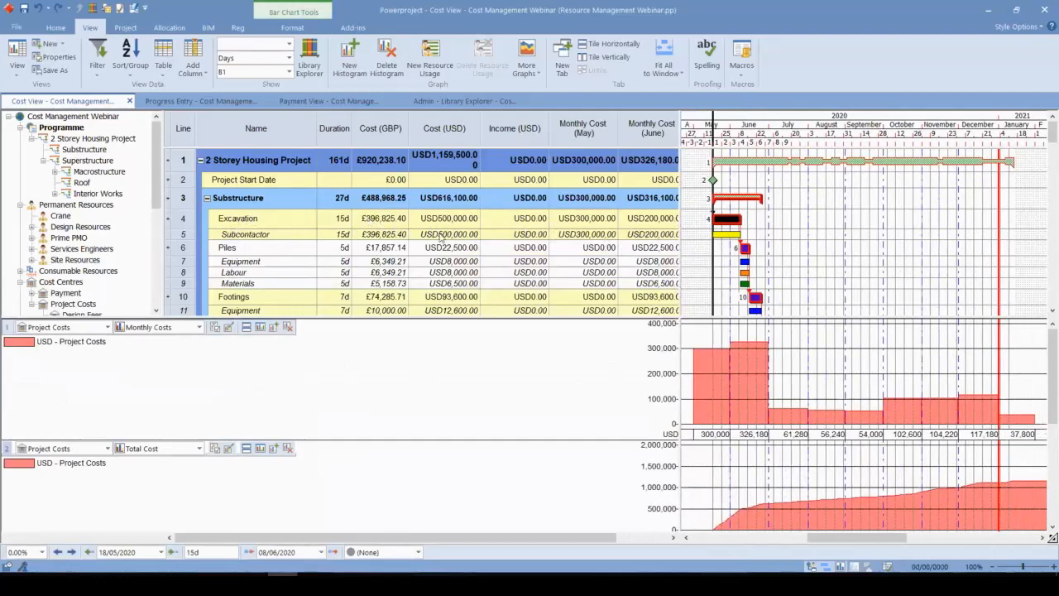
Step: Add Start and Finish date columns to the table before the Duration column
right_click(335, 126)
mouse_move(379, 248)
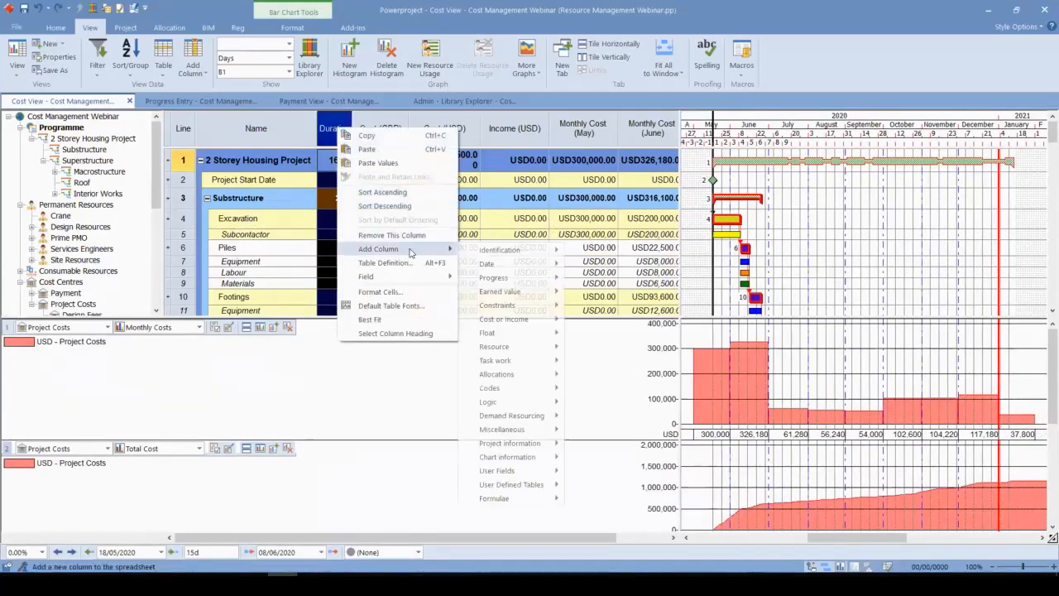
mouse_move(522, 265)
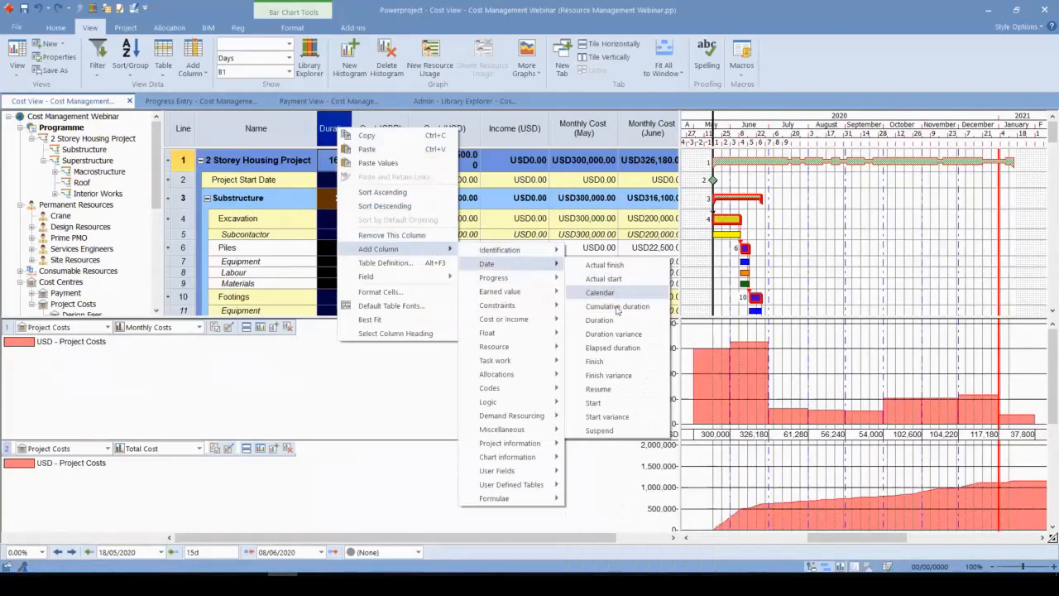
left_click(594, 402)
right_click(382, 129)
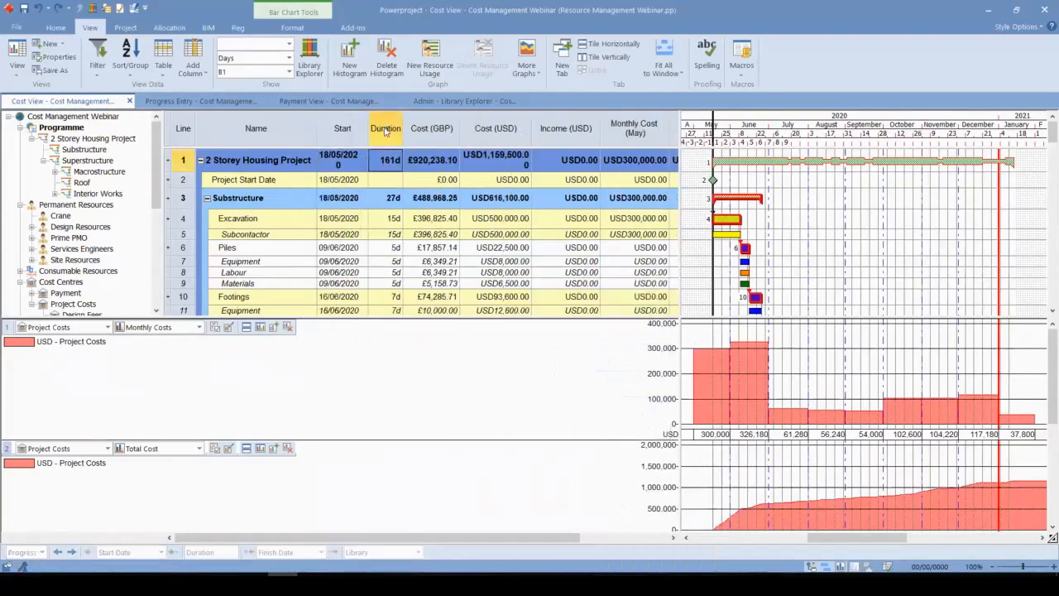
mouse_move(458, 248)
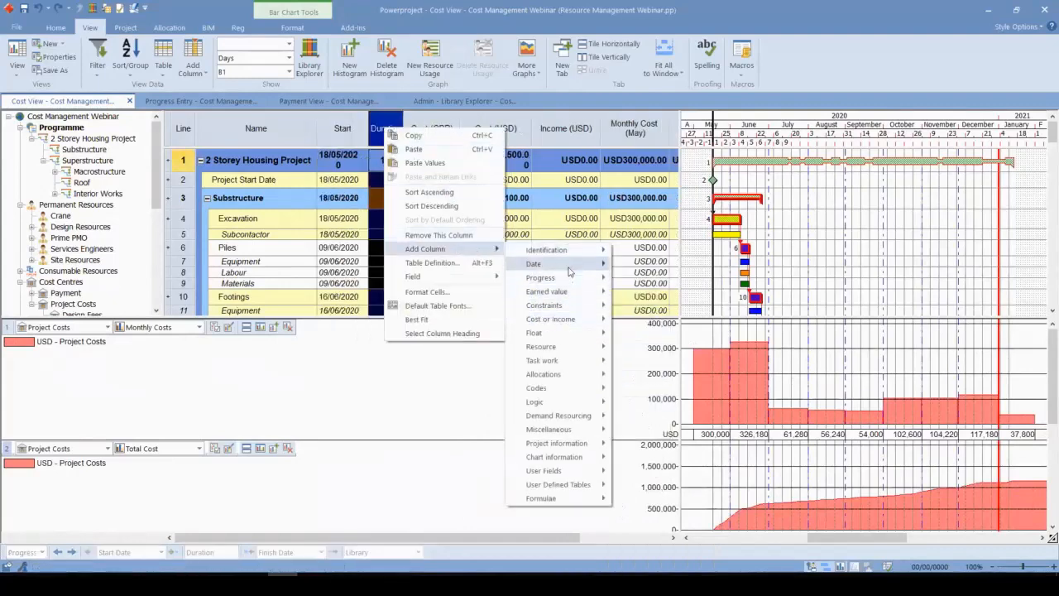
mouse_move(580, 271)
left_click(642, 361)
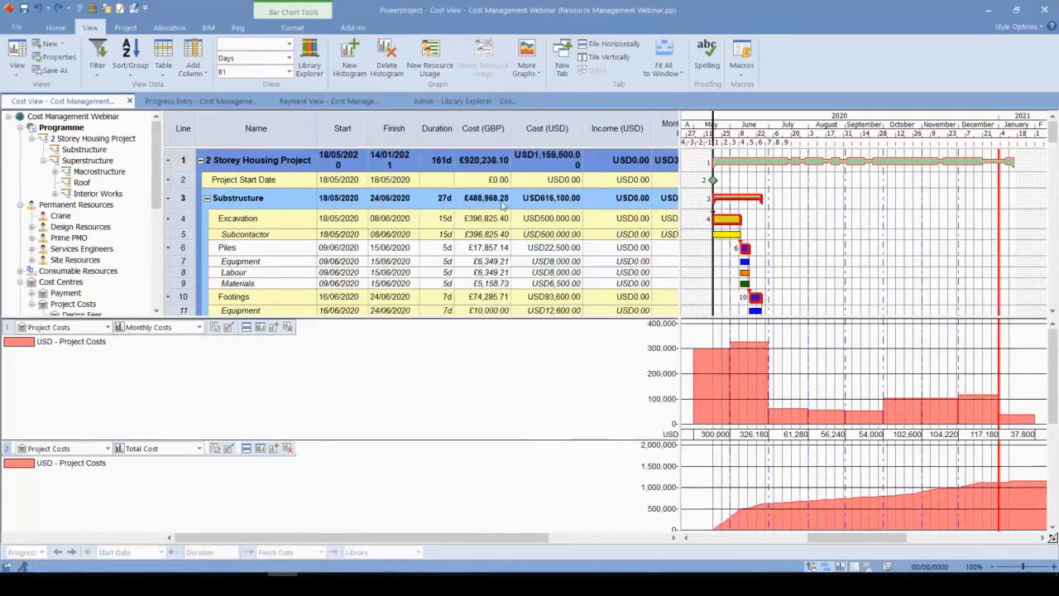
Step: Widen the table to show the May and June monthly cost columns and compare them with the Monthly Costs histogram
left_click(594, 395)
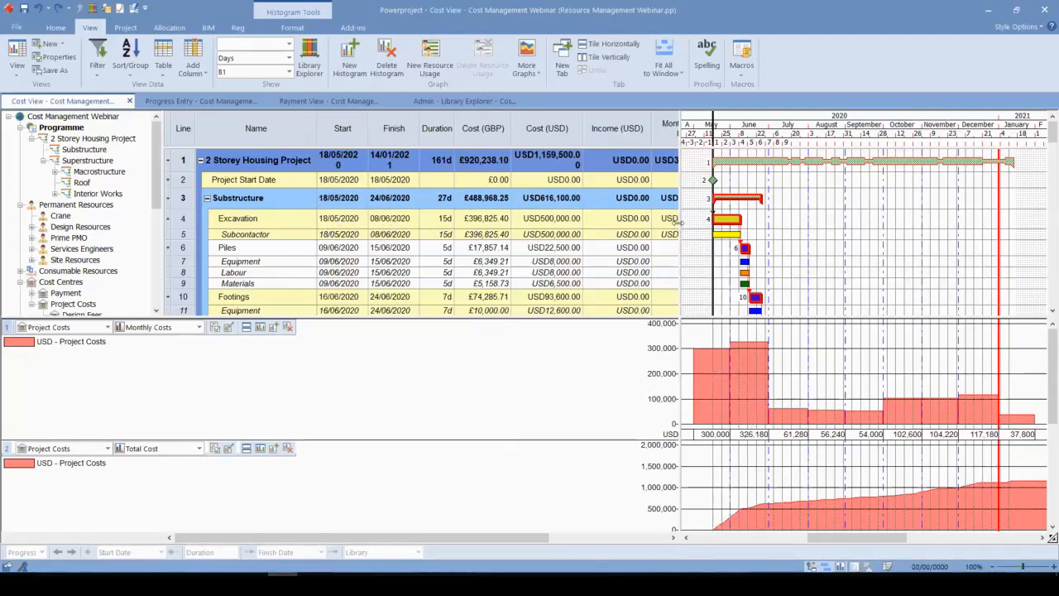
left_click_drag(679, 222, 793, 238)
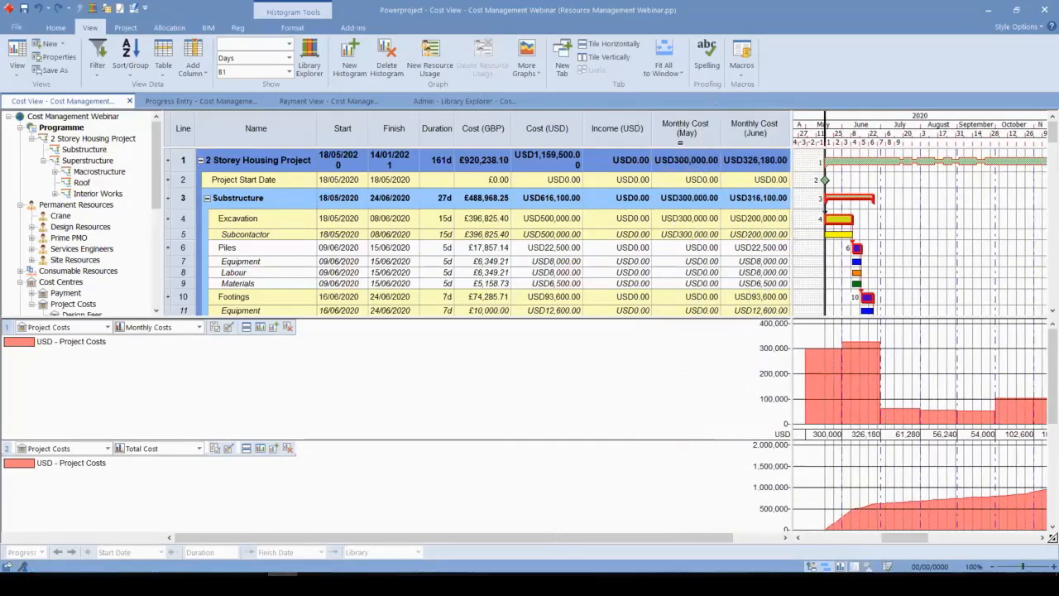
left_click(684, 131)
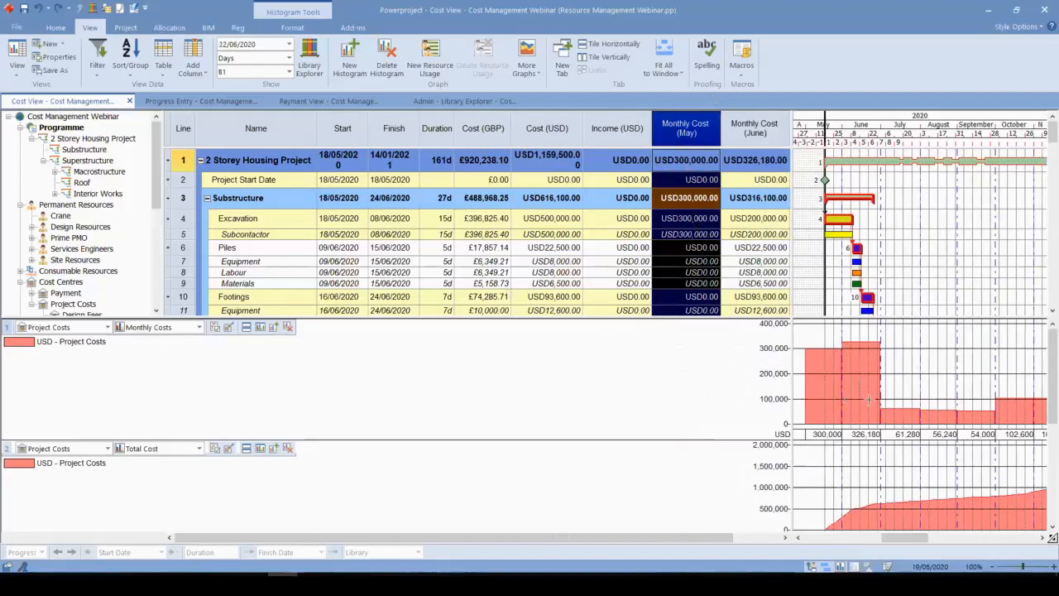
left_click(743, 250)
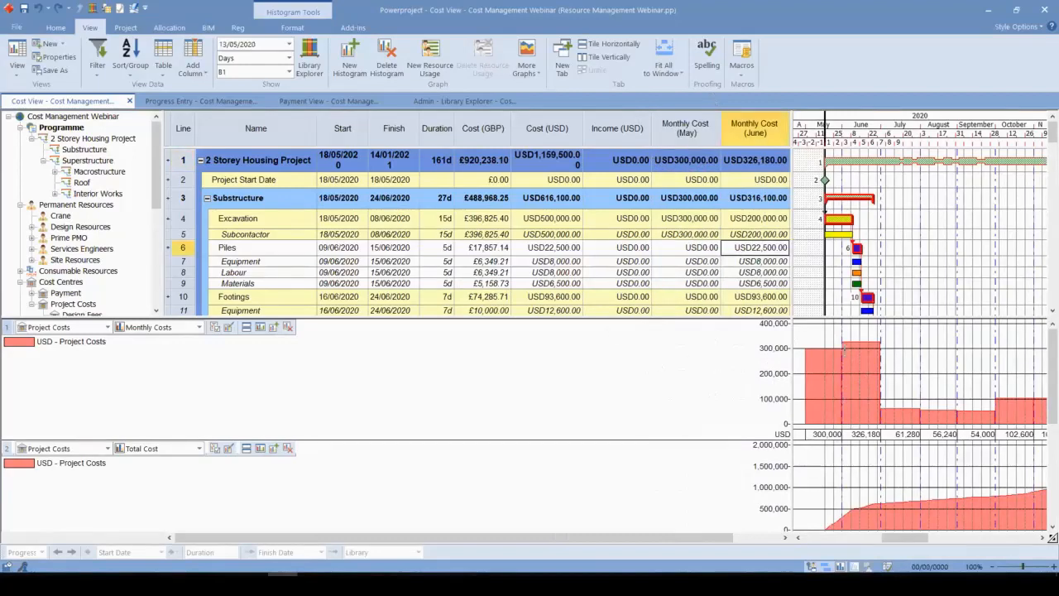
left_click(865, 427)
Step: Examine the Total Cost histogram's cumulative costs against the task bars on an enlarged timescale
key("ctrl")
scroll(865, 406, "down", 4)
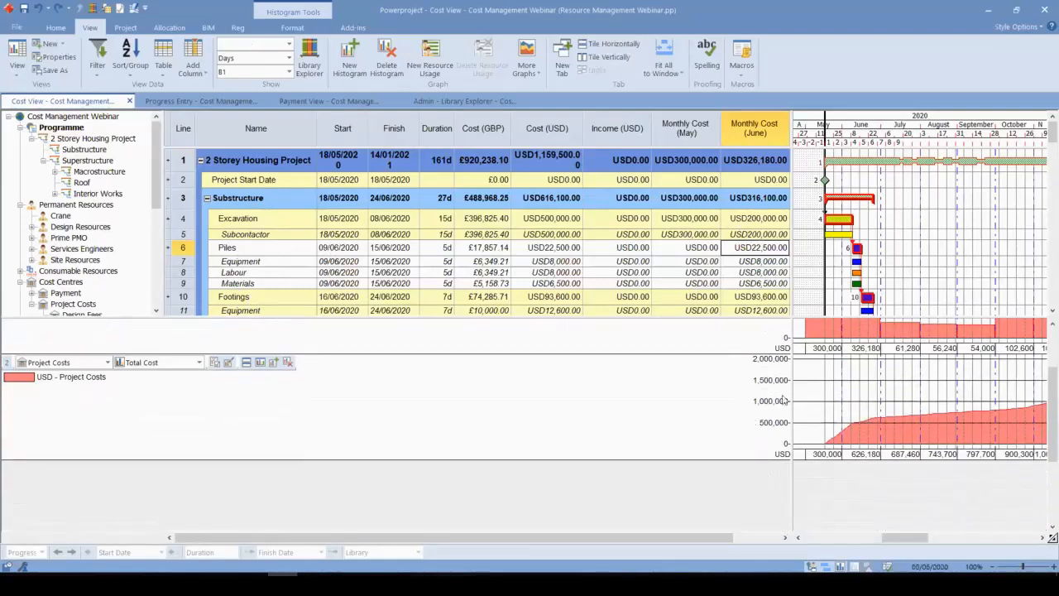
left_click_drag(792, 278, 775, 278)
scroll(897, 250, "up", 3)
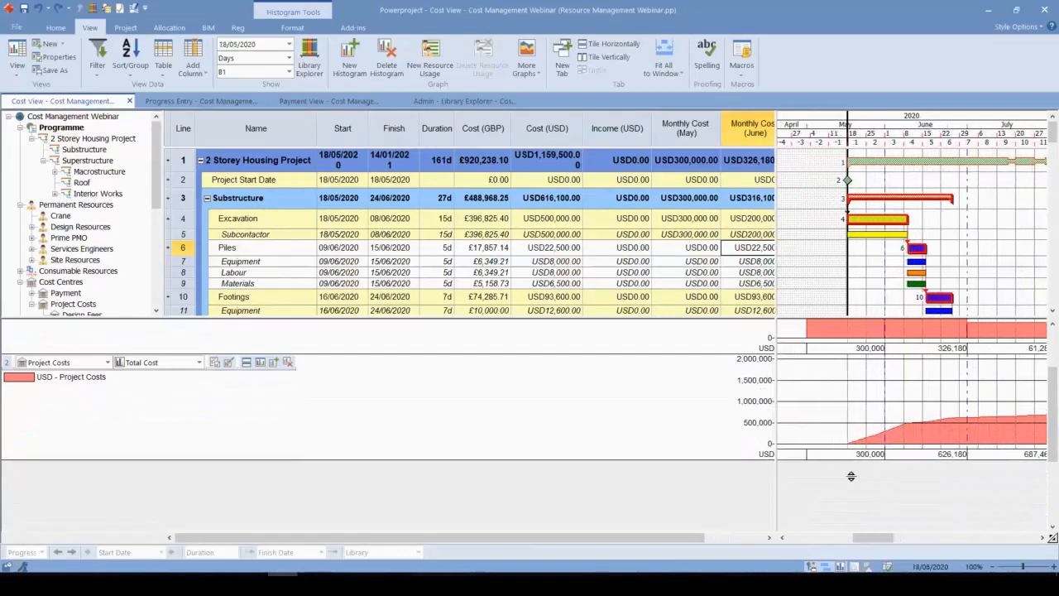
left_click_drag(869, 540, 871, 539)
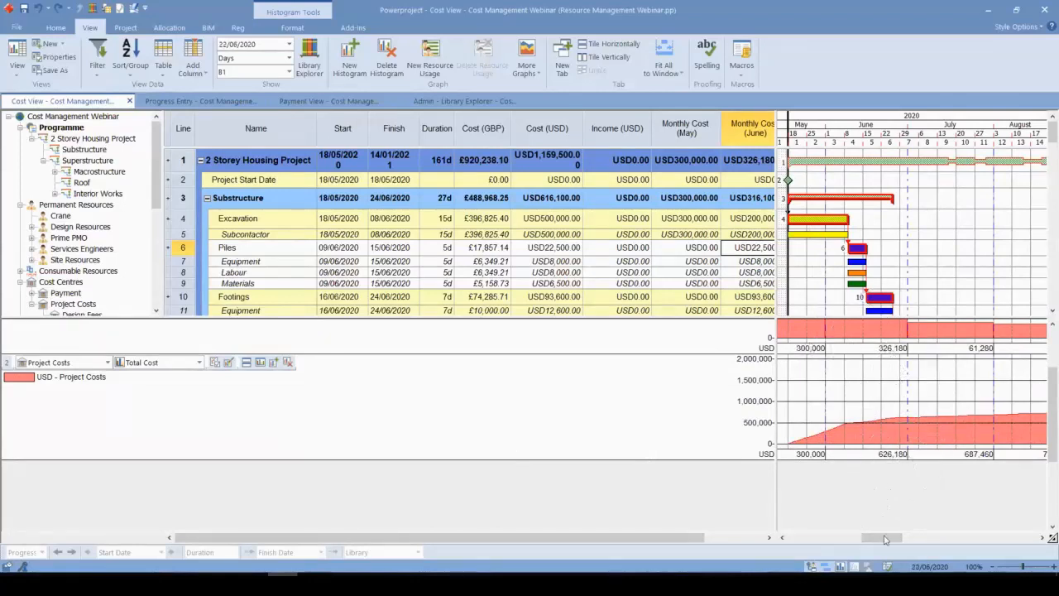
left_click_drag(884, 539, 887, 538)
scroll(895, 248, "down", 2)
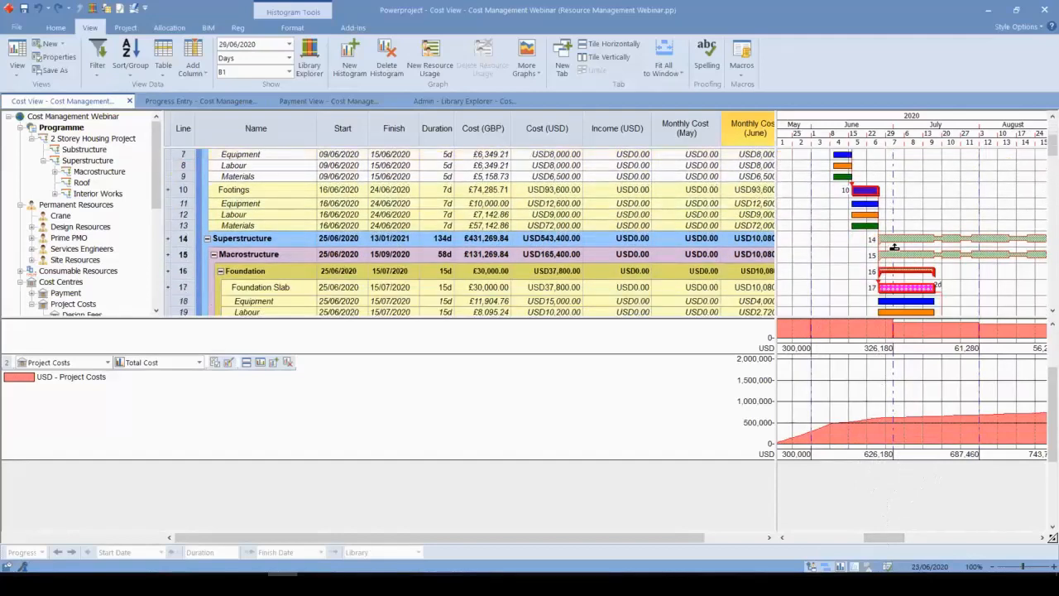
Step: Move the Foundation Slab task so that it starts on 21/07/2020
scroll(895, 247, "down", 3)
left_click_drag(890, 534, 863, 538)
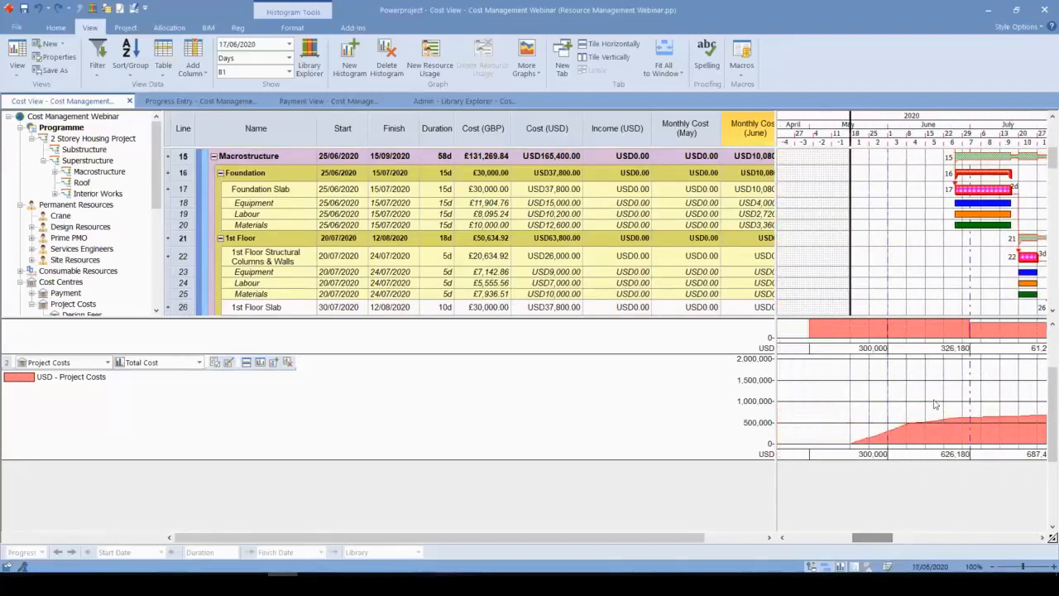
scroll(936, 404, "up", 3)
scroll(884, 248, "down", 1)
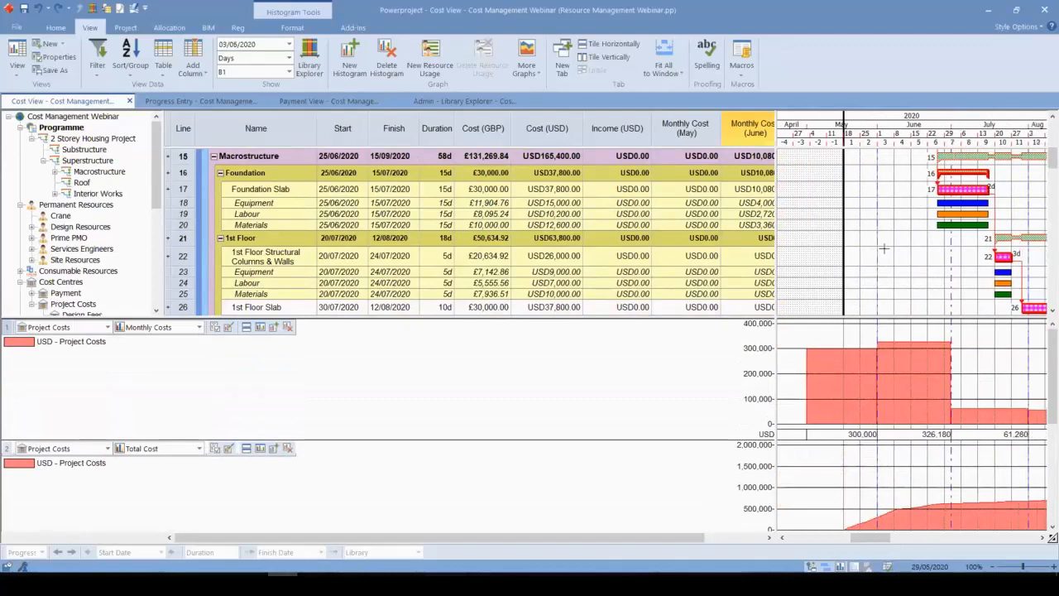
scroll(884, 249, "down", 1)
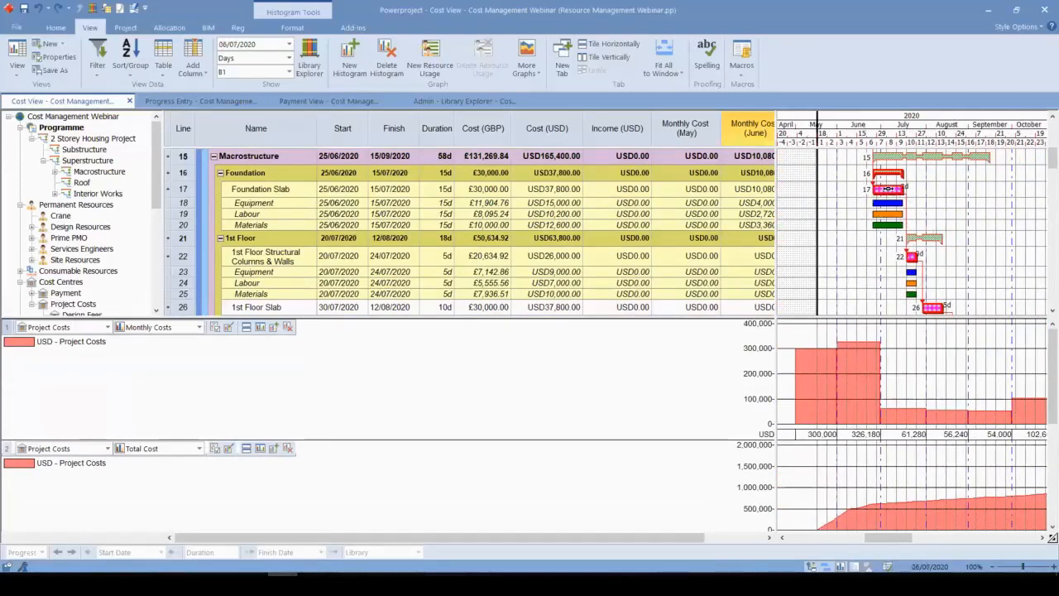
left_click_drag(887, 189, 927, 189)
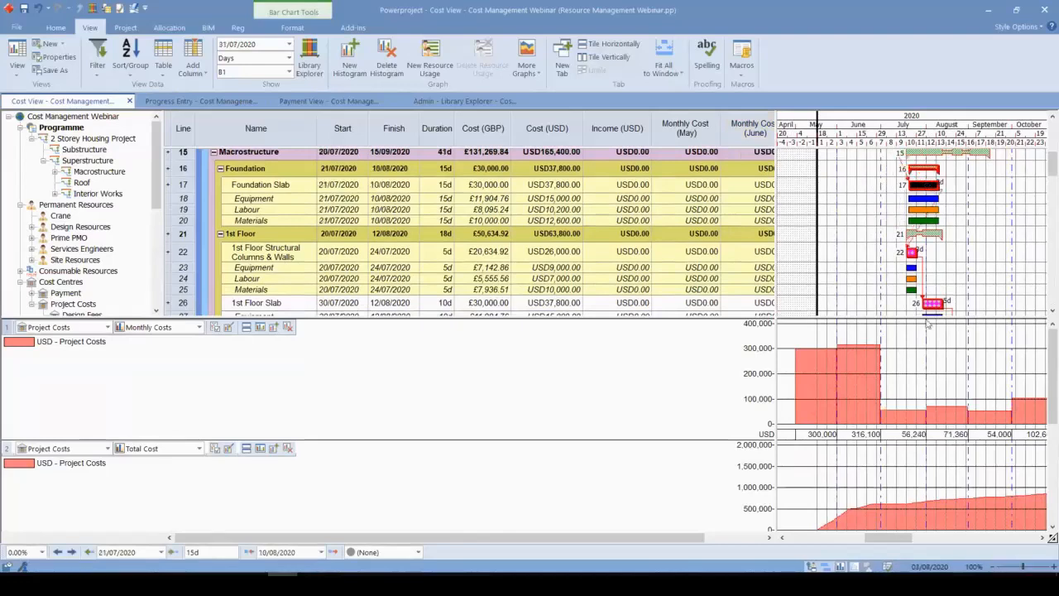
Step: Nudge the Foundation Slab task earlier in one-day increments, through a start date of 17/07/2020
key("ctrl")
key("ctrl")
left_click(57, 555)
left_click(58, 555)
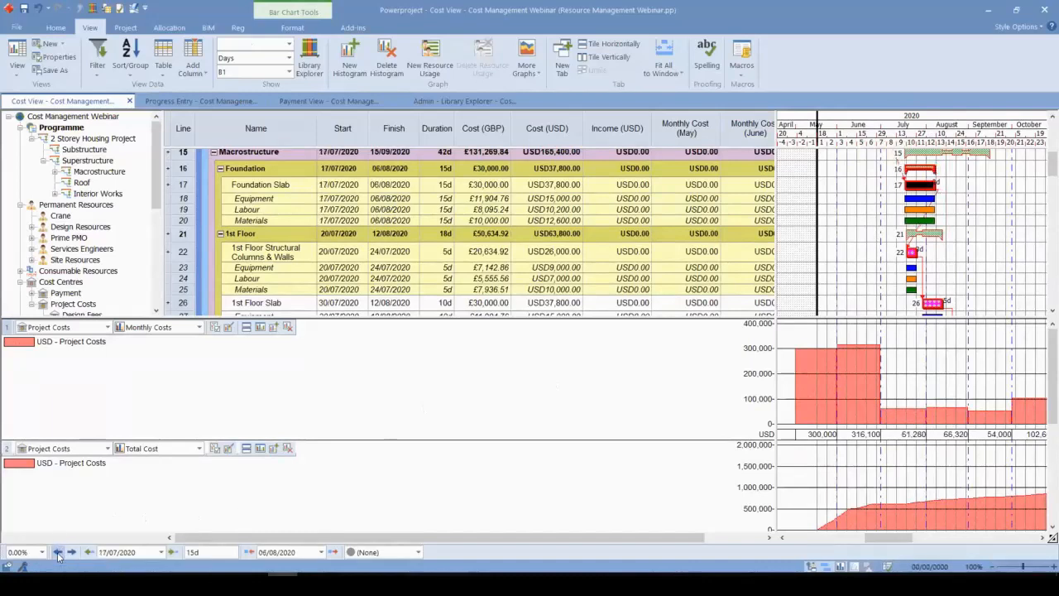
key("ctrl")
key("ctrl")
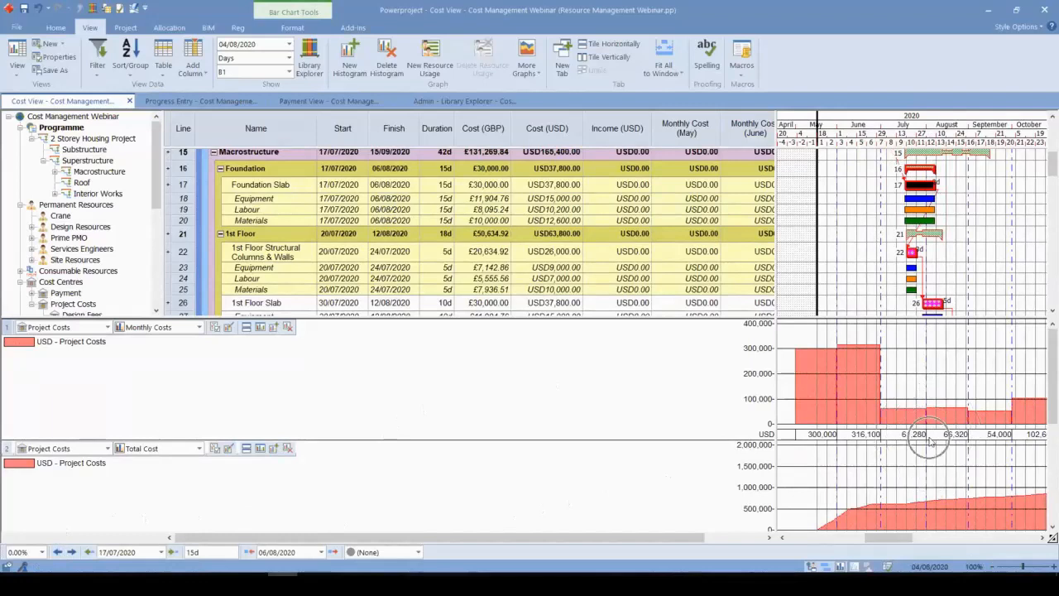
left_click(59, 552)
left_click(59, 552)
left_click(59, 552)
Step: Undo the Foundation Slab moves, using the list of past actions to return the task to its original June start
key("ctrl+z")
key("ctrl+z")
key("ctrl+z")
key("ctrl+z")
key("ctrl+z")
key("ctrl+z")
key("ctrl+z")
left_click(48, 9)
scroll(118, 75, "down", 13)
scroll(118, 75, "down", 8)
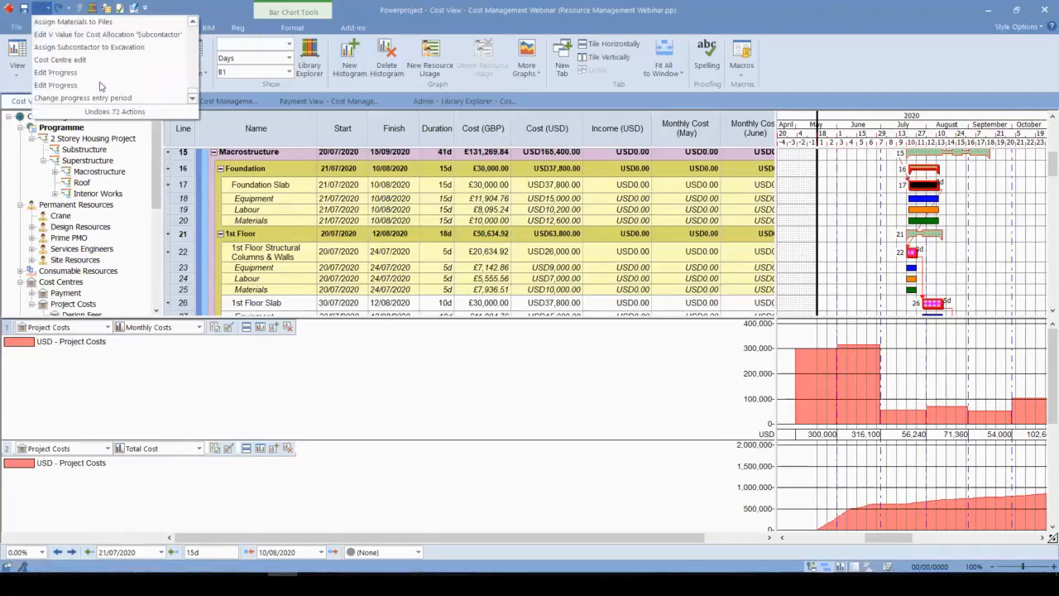
scroll(93, 104, "up", 20)
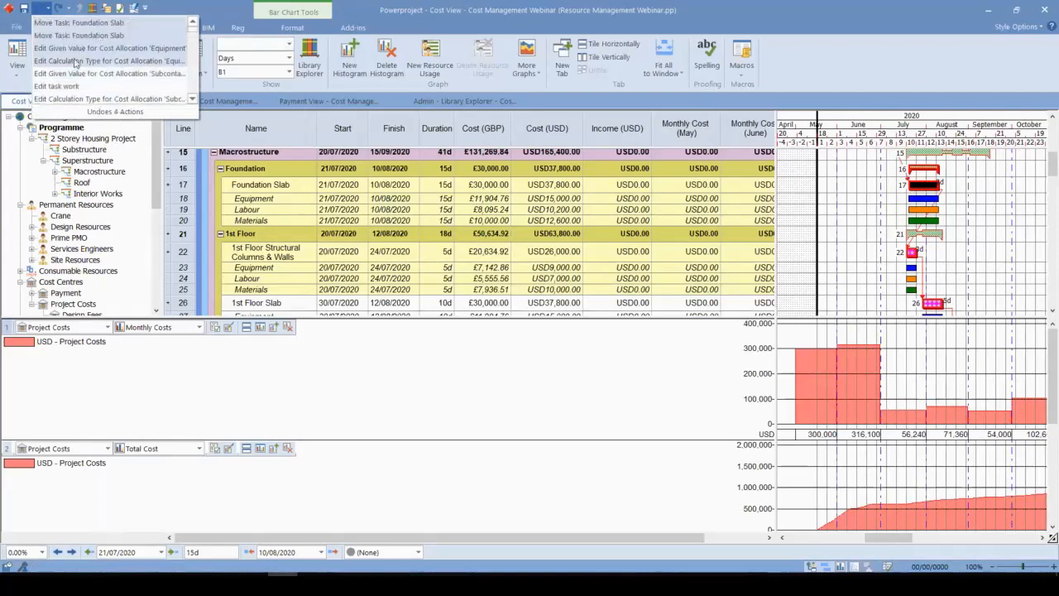
left_click(75, 63)
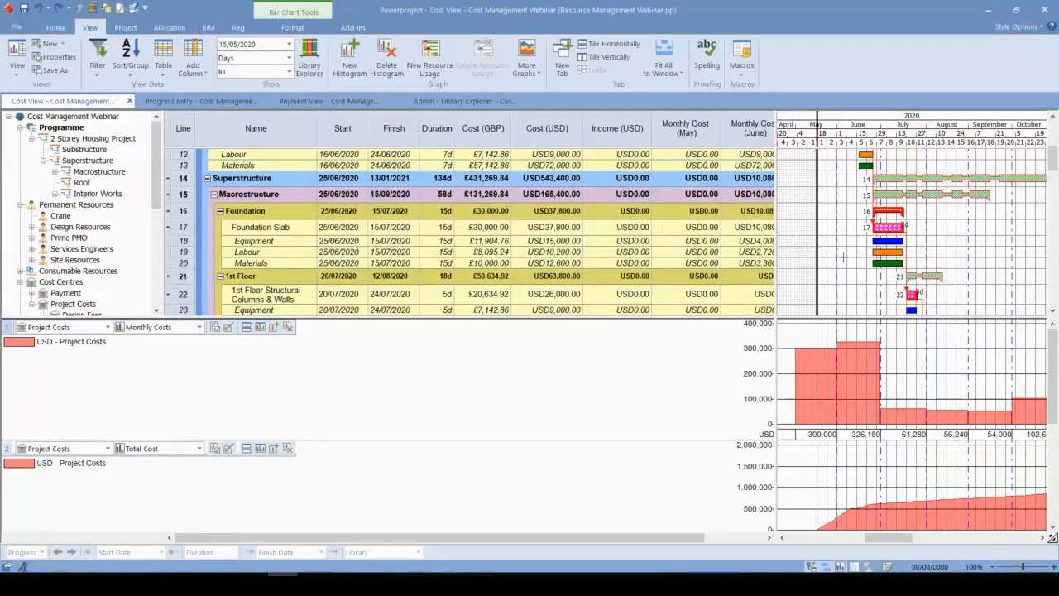
Step: Remove the Monthly Costs histogram and make the remaining Total Cost histogram row taller
left_click(55, 28)
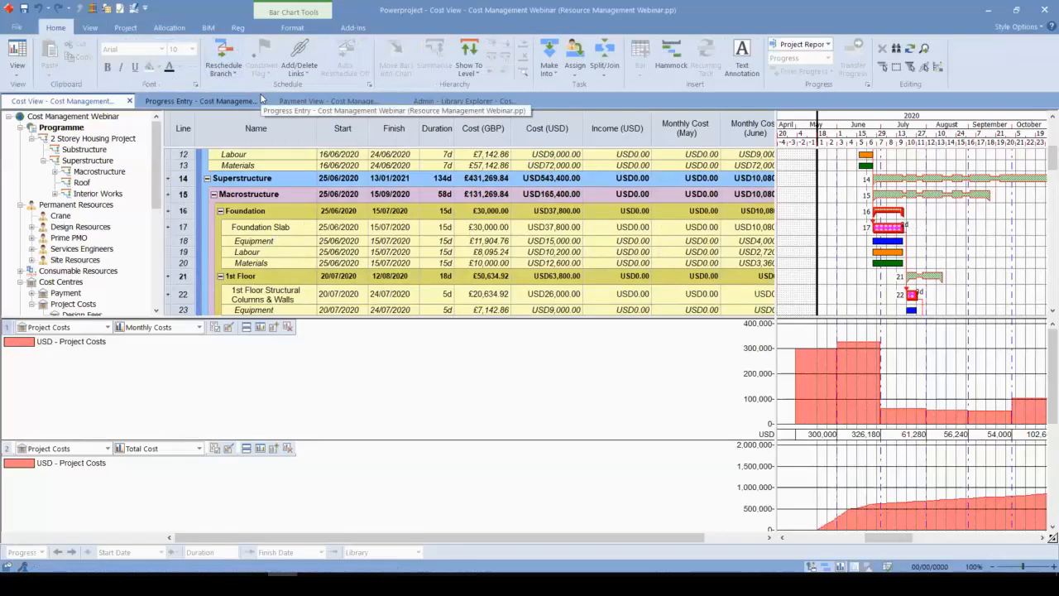
scroll(928, 205, "down", 8)
scroll(928, 206, "up", 7)
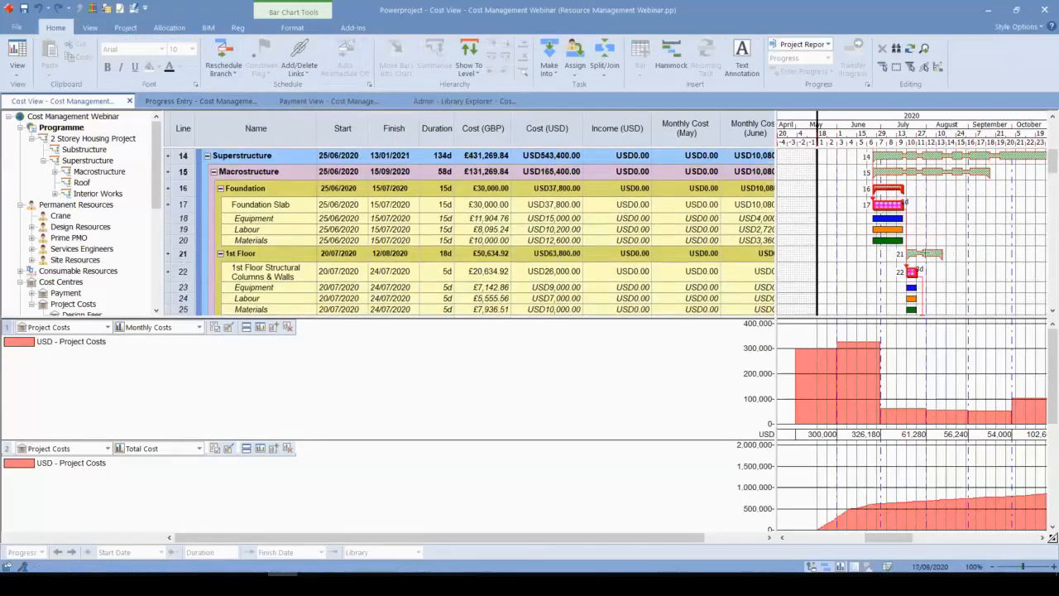
left_click_drag(428, 439, 446, 391)
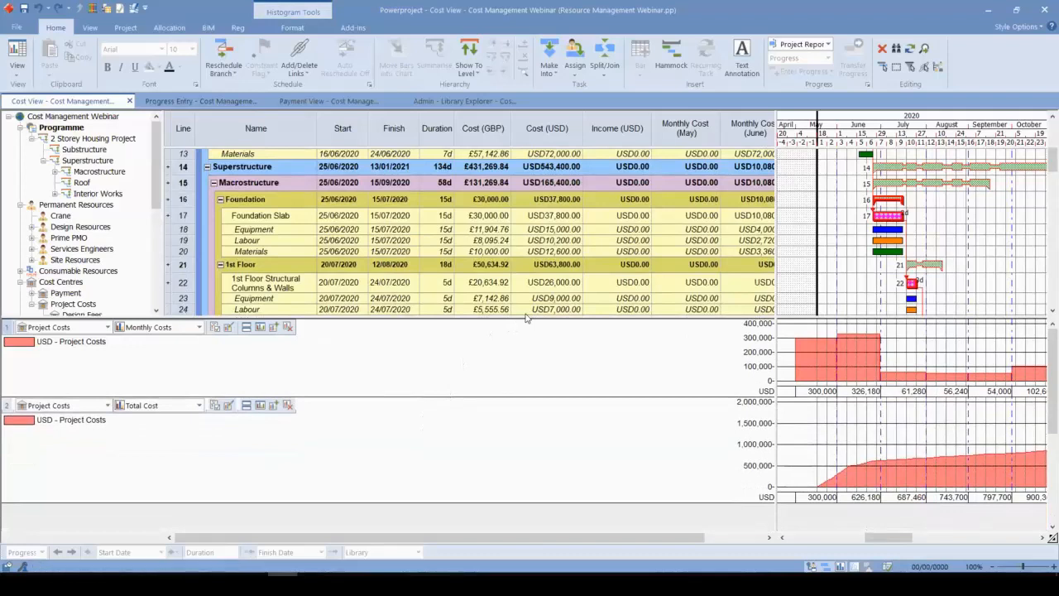
scroll(600, 203, "up", 1)
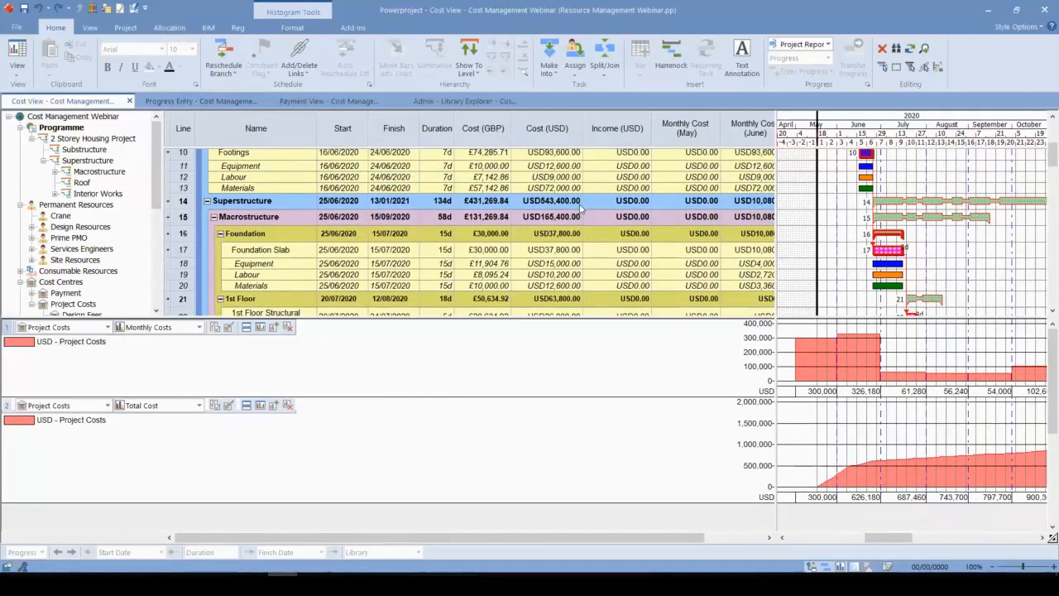
scroll(917, 202, "up", 3)
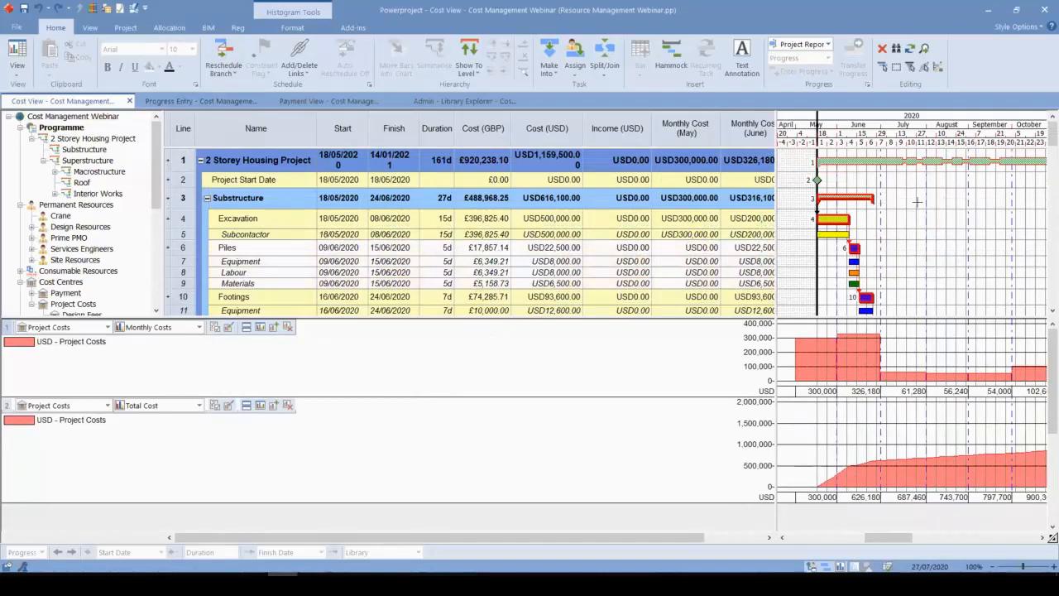
left_click(289, 328)
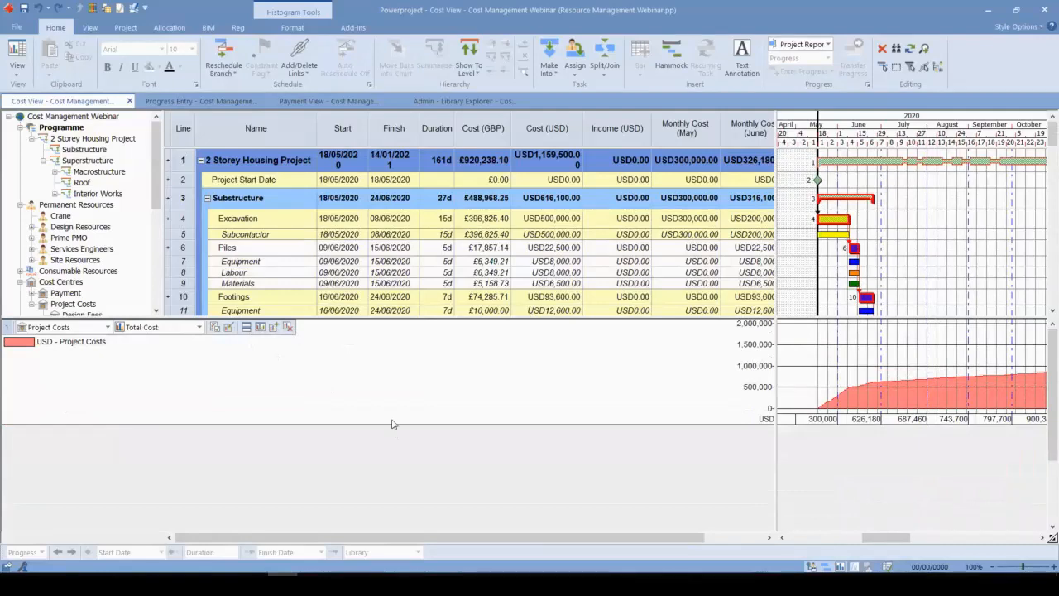
left_click_drag(389, 423, 391, 484)
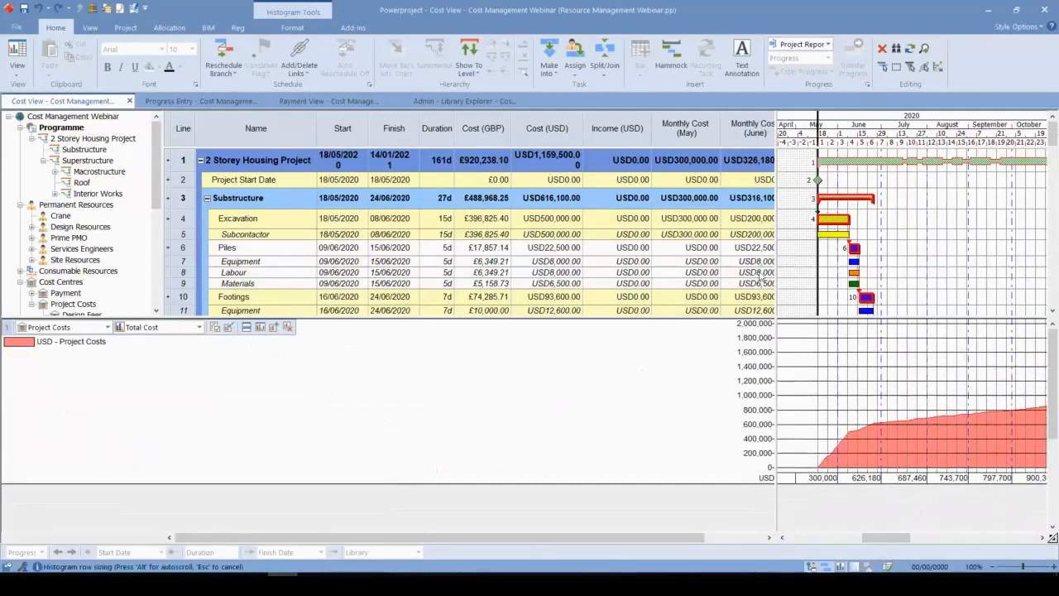
Step: Widen the bar chart and examine the cumulative Total Cost curve through to the end of the project
left_click_drag(778, 262, 578, 261)
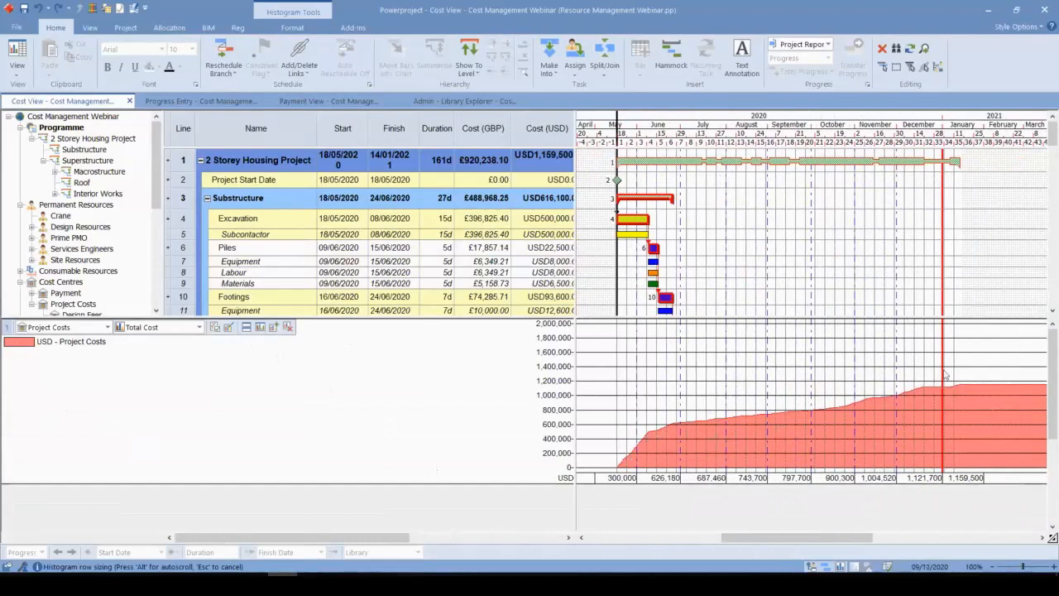
scroll(687, 223, "down", 2)
scroll(686, 224, "up", 2)
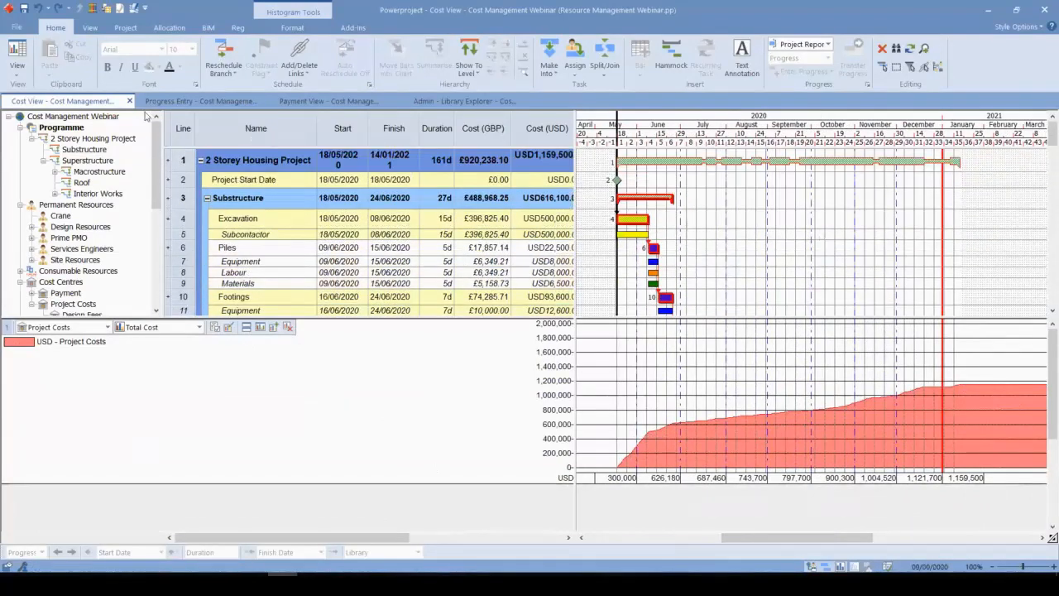
Step: Widen the table again to show the Monthly Cost (May) column, and highlight the columns from Name through Monthly Cost (May)
left_click(90, 29)
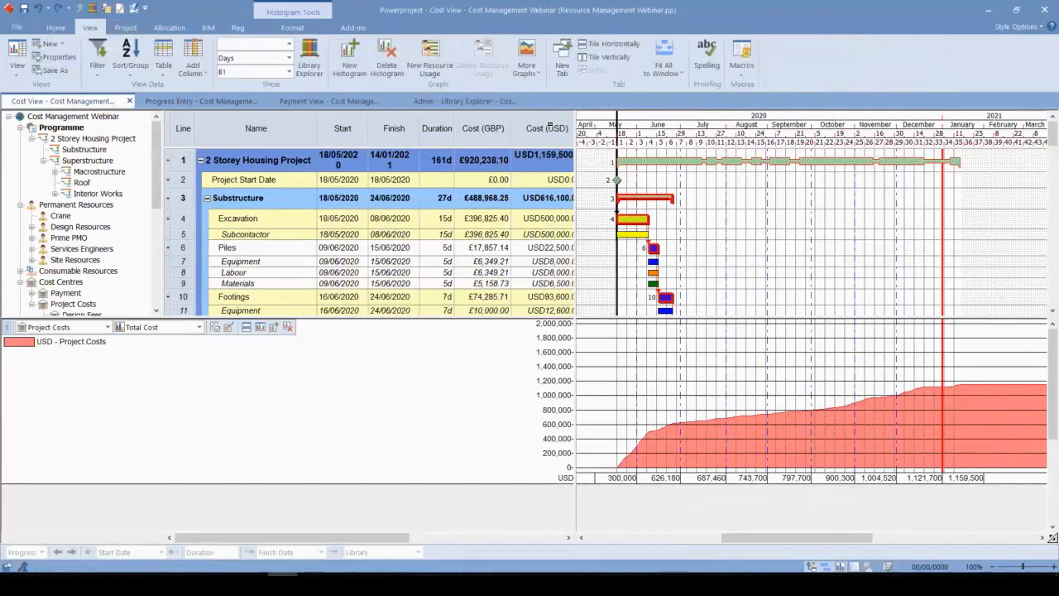
left_click_drag(576, 132, 736, 148)
left_click_drag(254, 127, 704, 146)
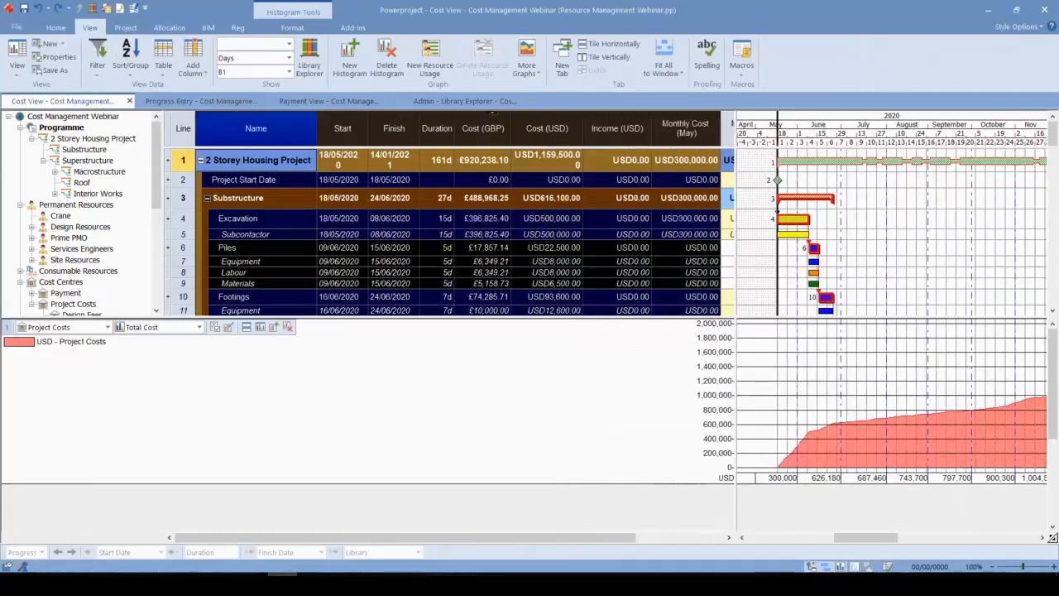
left_click(284, 127)
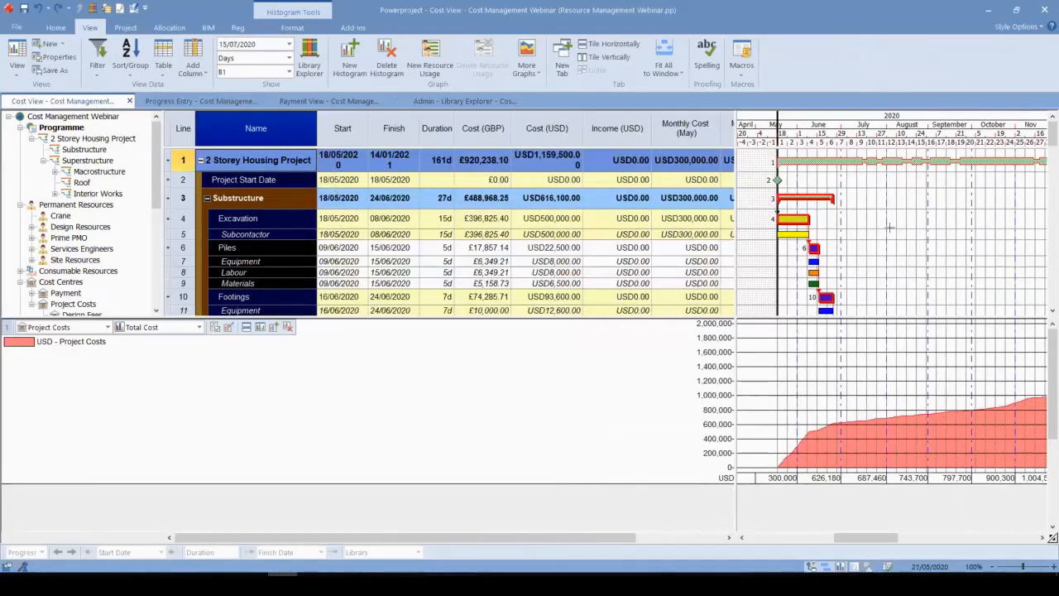
left_click(429, 203)
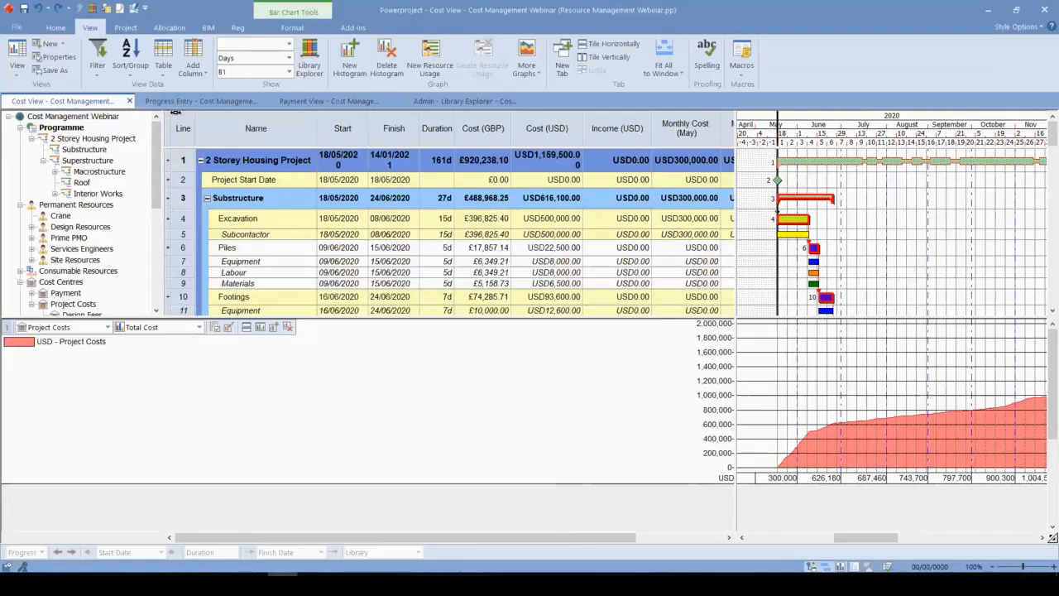
left_click(184, 102)
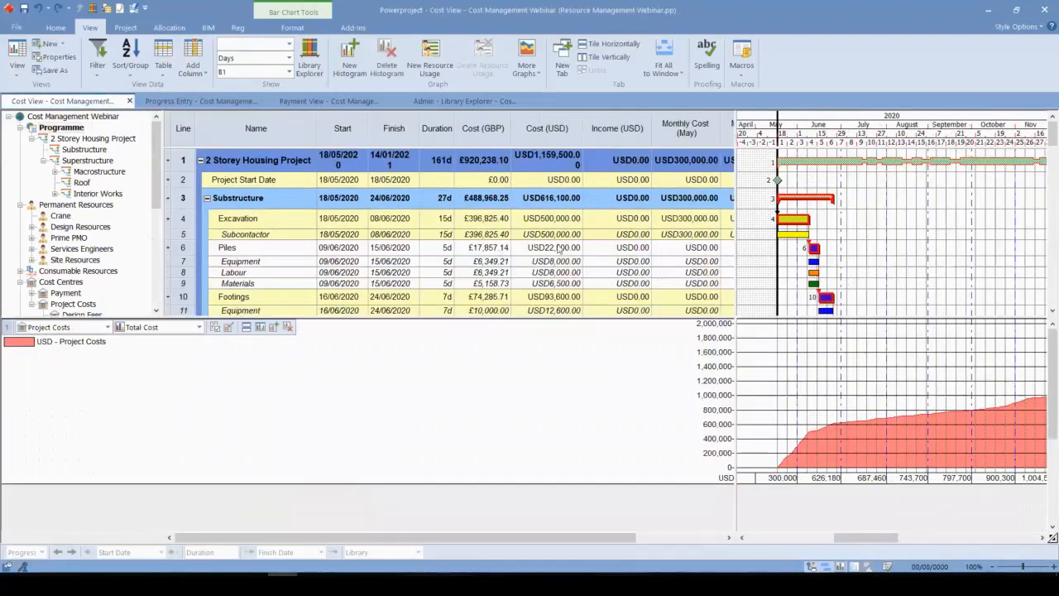
Step: Set the calculation type of the Excavation task's Subcontractor cost allocation to Fixed
left_click(789, 236)
double_click(789, 235)
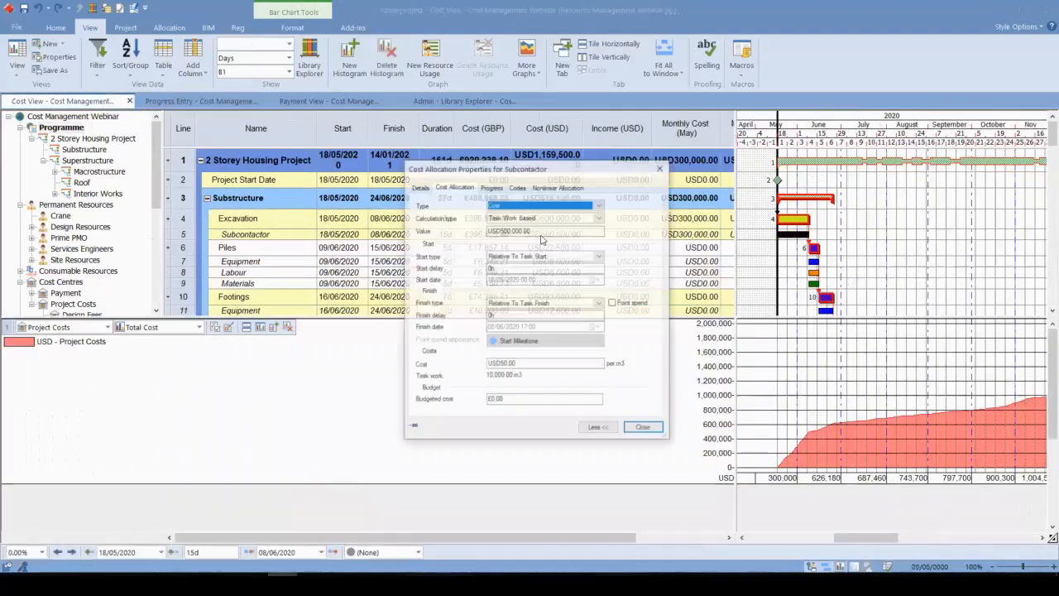
left_click(542, 218)
left_click(530, 222)
left_click(530, 218)
left_click(532, 228)
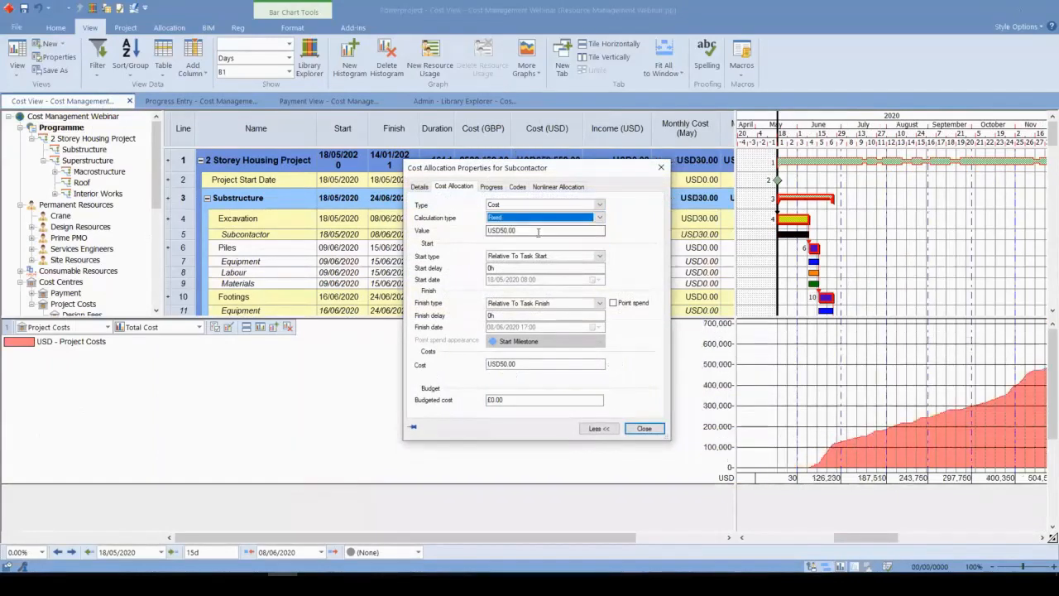
Step: Set the value of the Excavation Subcontractor cost allocation to USD50,000 and close its properties
key("BackSpace")
key("BackSpace")
key("BackSpace")
type("00")
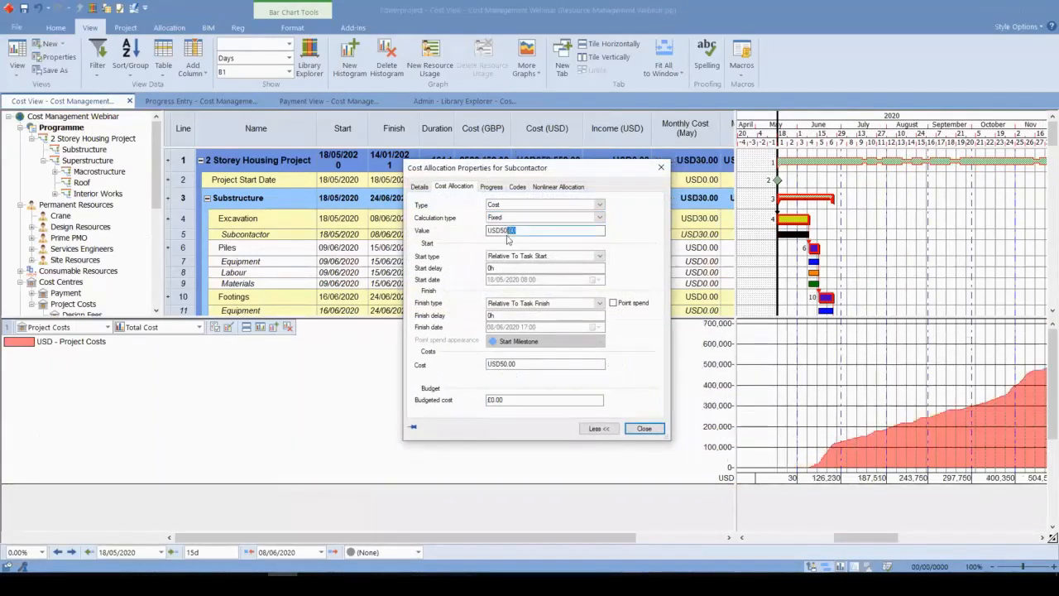
type("0")
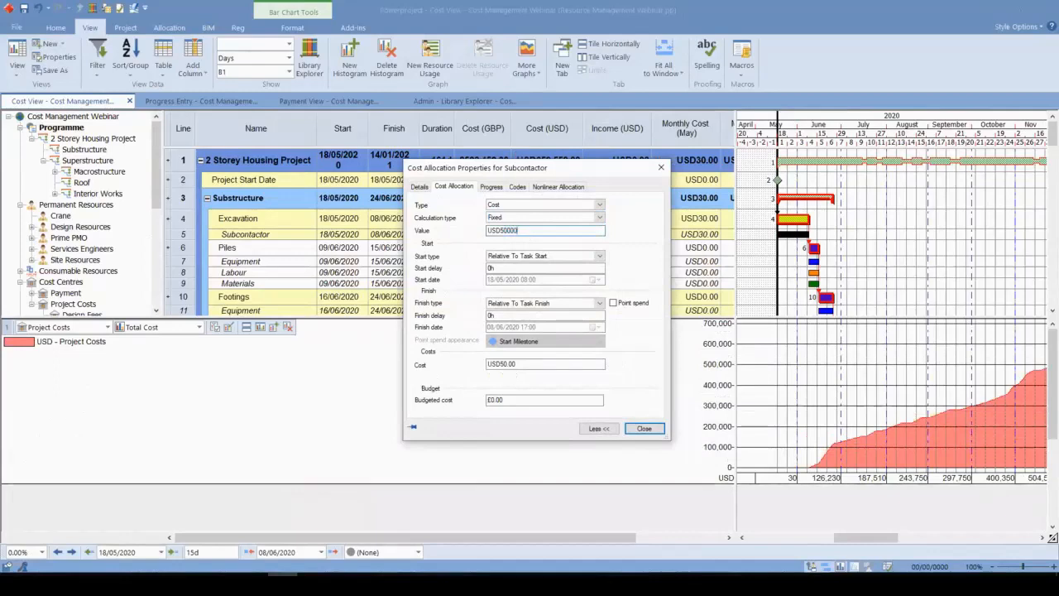
left_click(644, 427)
left_click(896, 229)
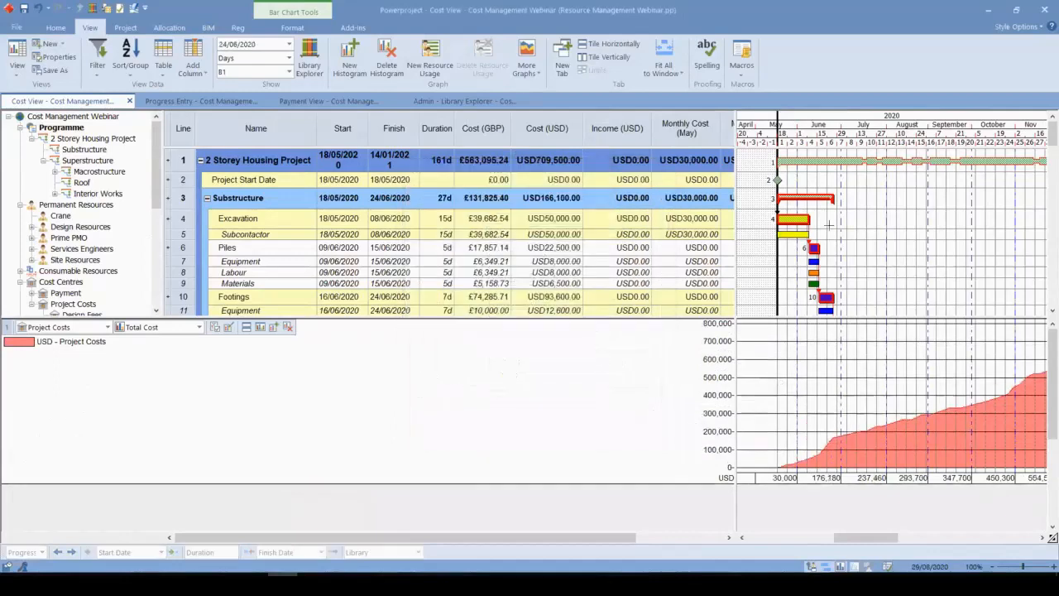
Step: Check the planned, actual and remaining costs per task in the Progress Entry view, and return to the Cost View
scroll(896, 229, "down", 3)
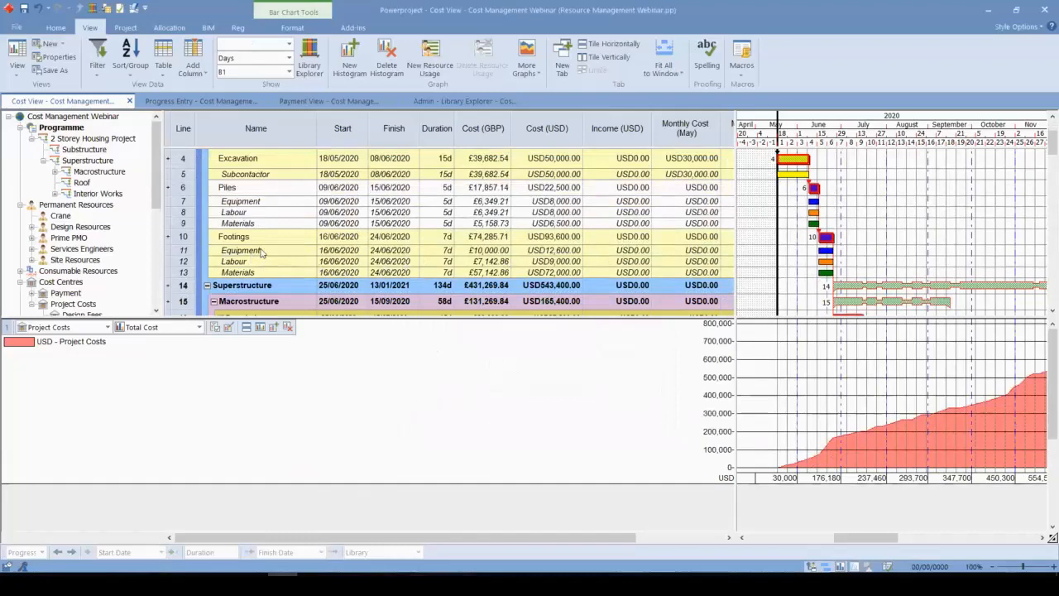
scroll(287, 235, "up", 2)
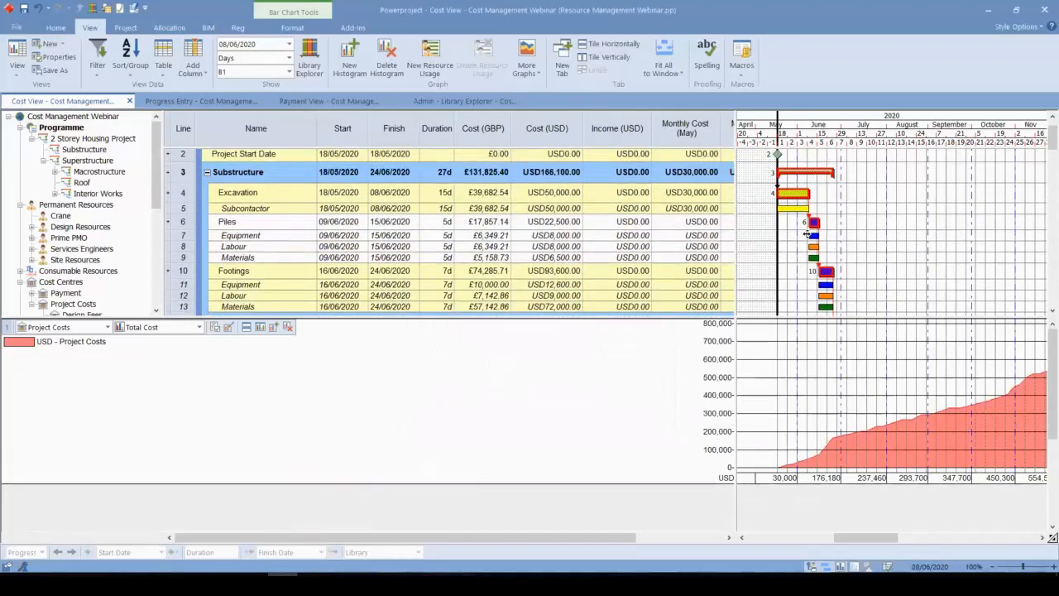
left_click(195, 101)
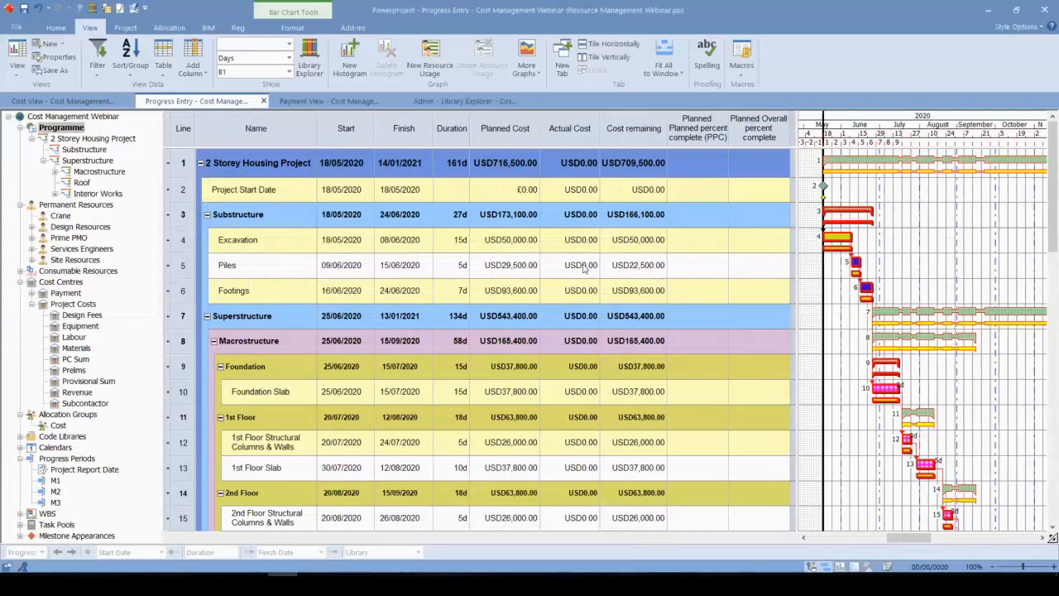
key("ctrl")
left_click(108, 105)
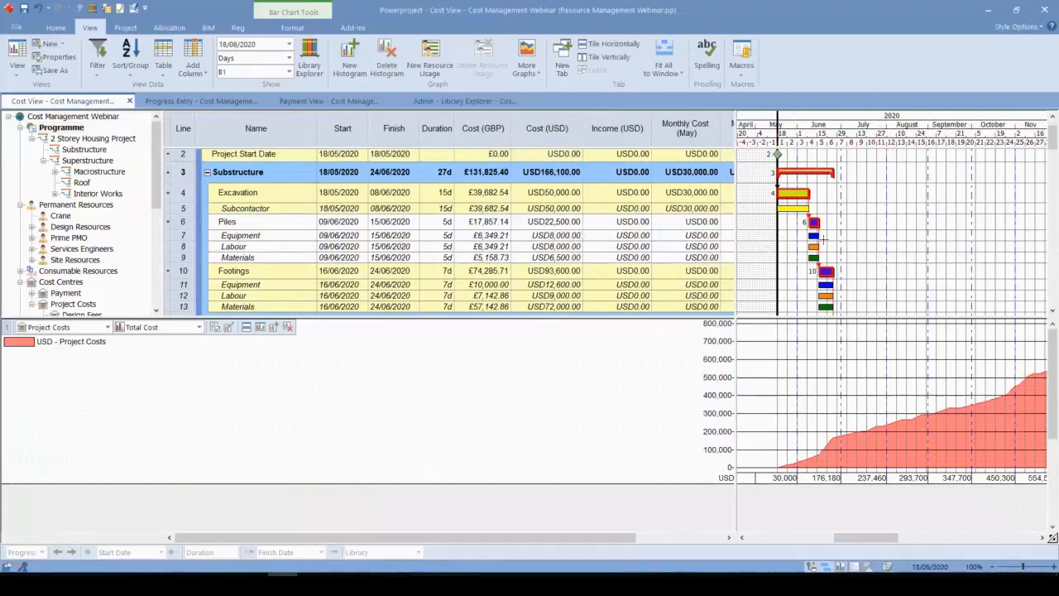
Step: Set the value of the Piles task's Equipment cost allocation to USD15,000
left_click(814, 237)
double_click(815, 237)
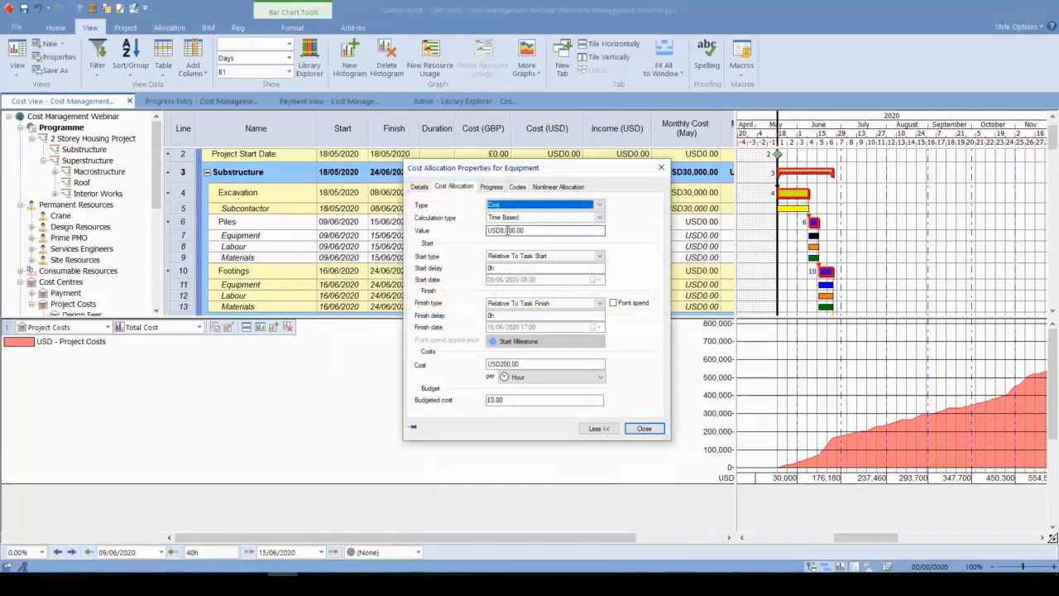
left_click(506, 231)
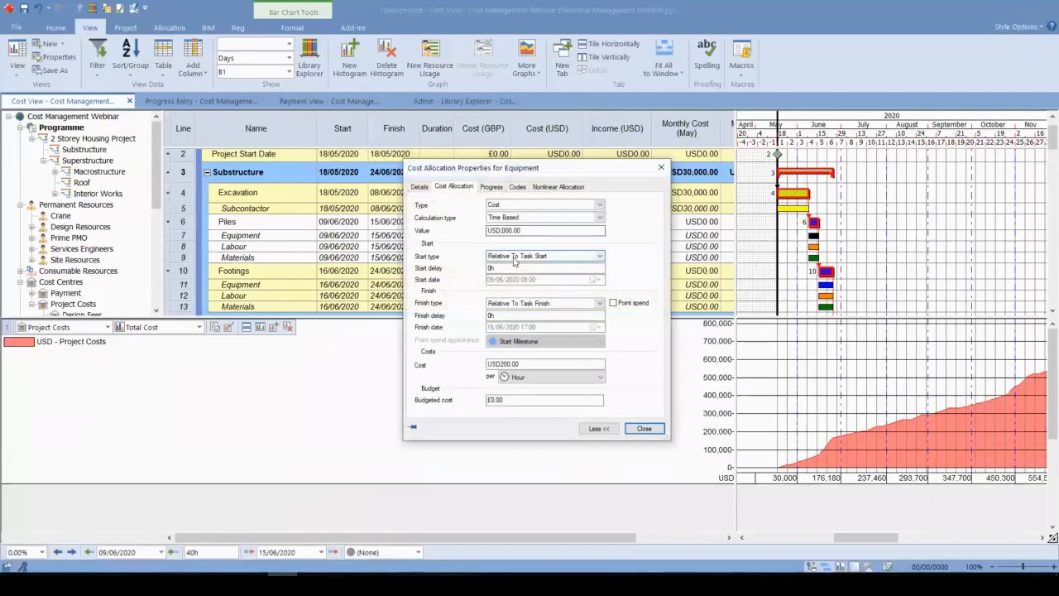
left_click(644, 428)
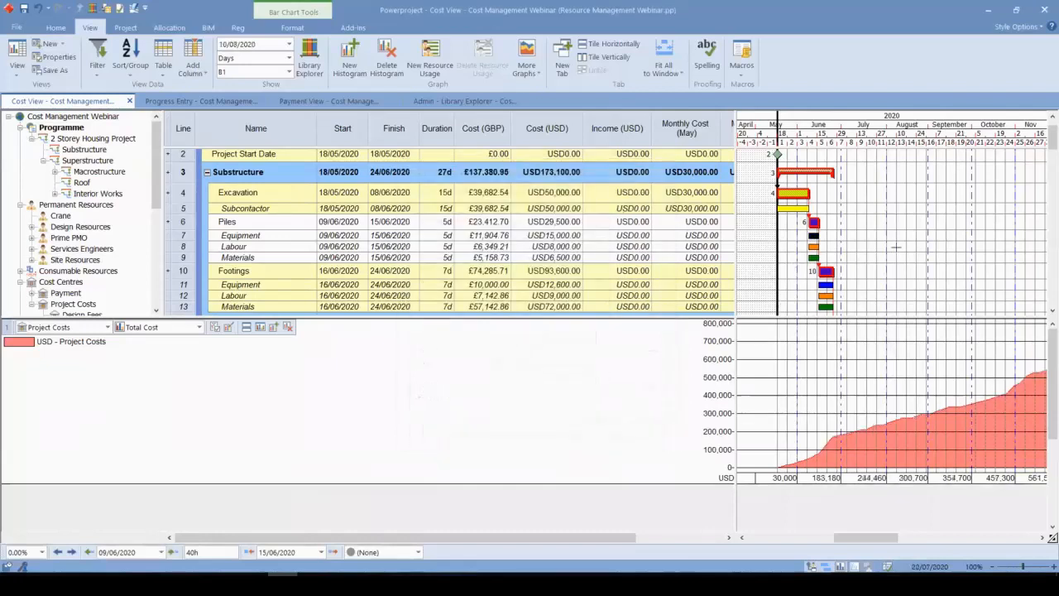
Step: Review the Planned Cost column in the Progress Entry view and enlarge the bar chart area
left_click(222, 102)
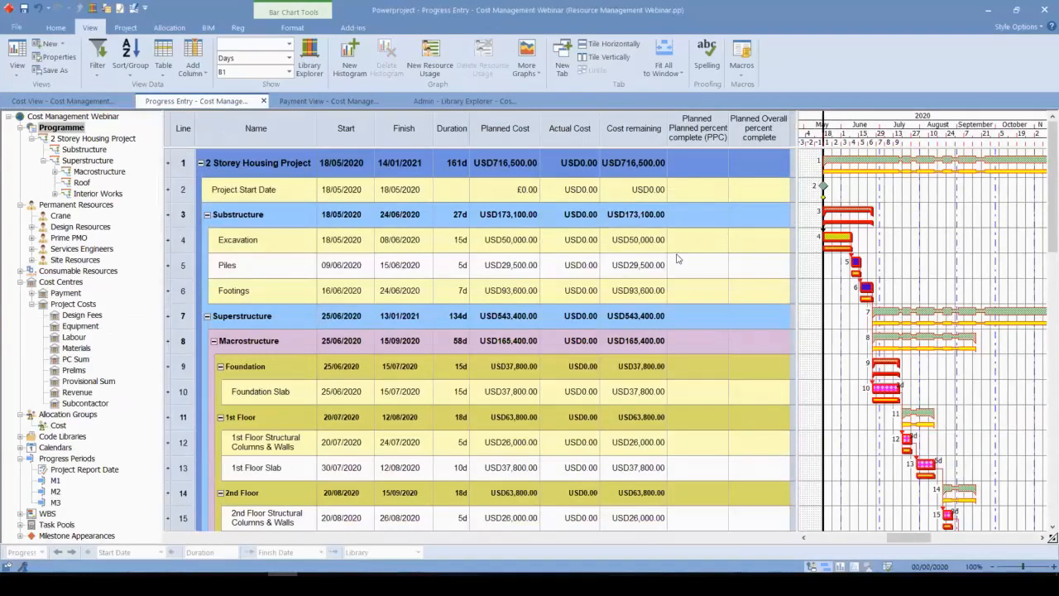
left_click(519, 131)
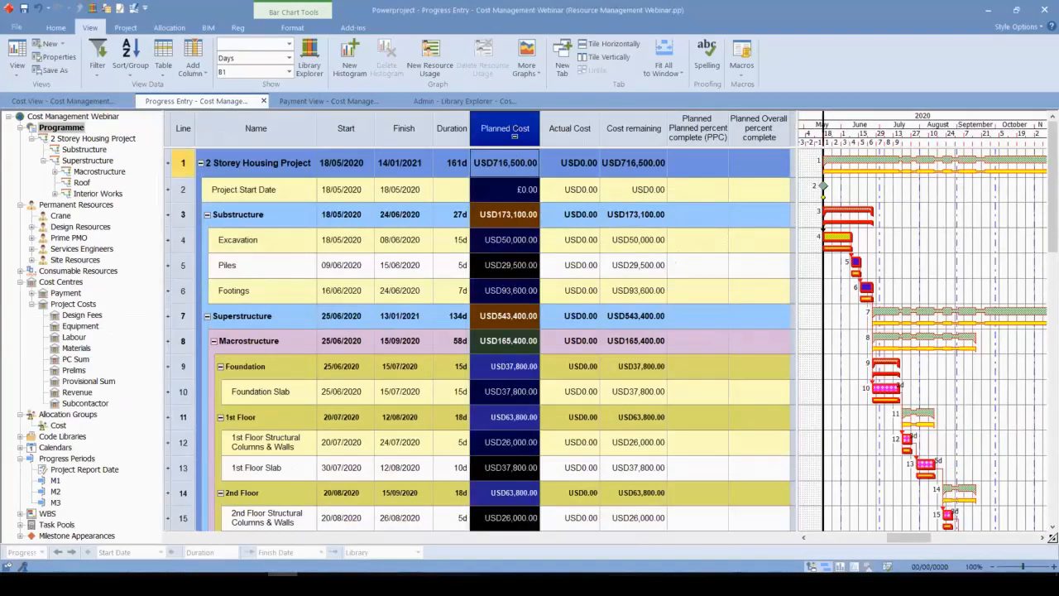
left_click(505, 245)
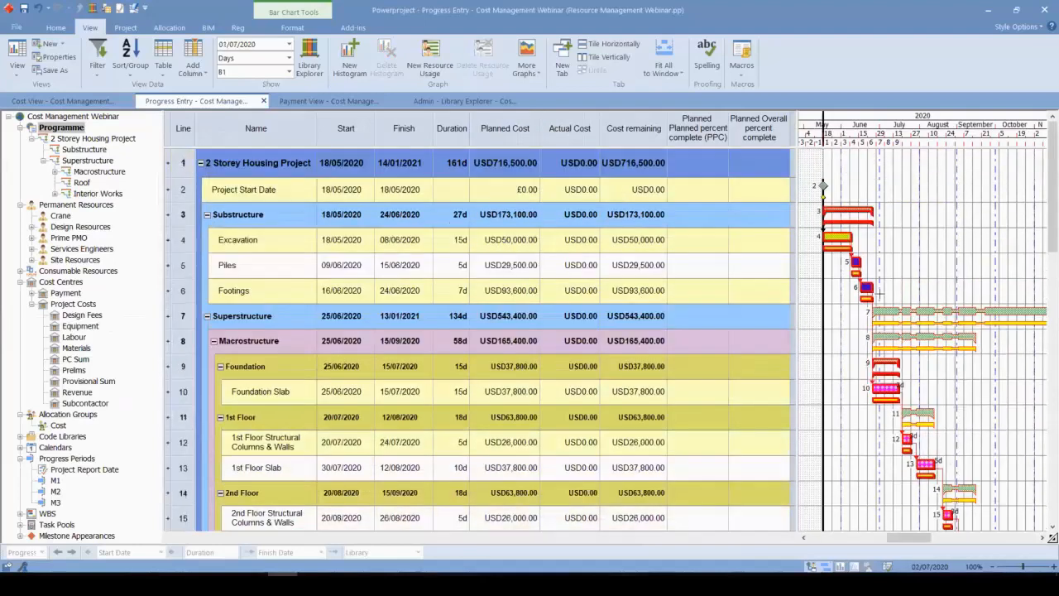
left_click_drag(795, 249, 668, 263)
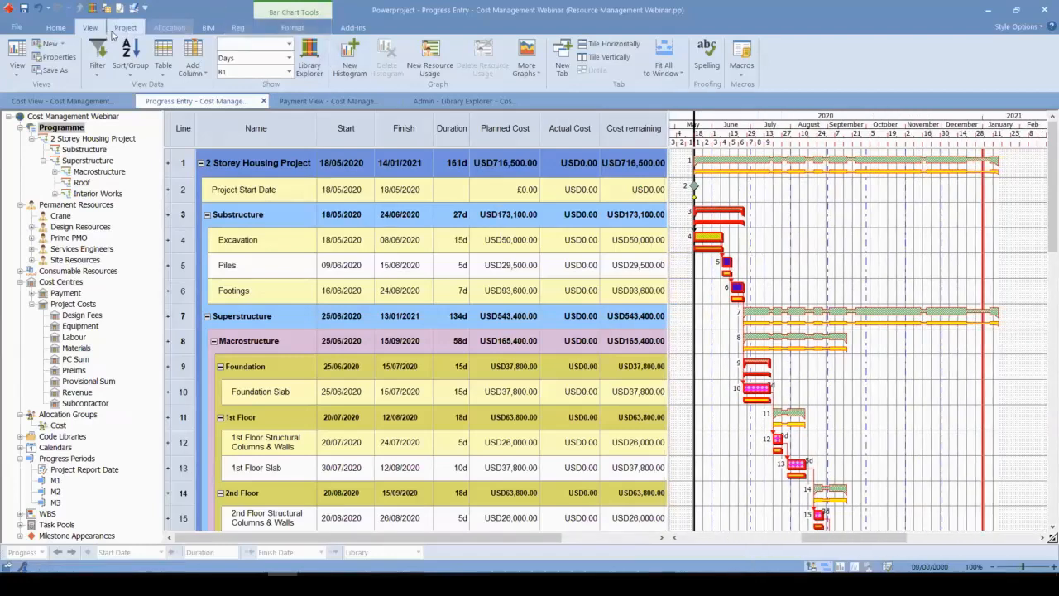
Step: Turn the baseline display off and back on in the bar chart to compare the tasks with their baseline
left_click(137, 29)
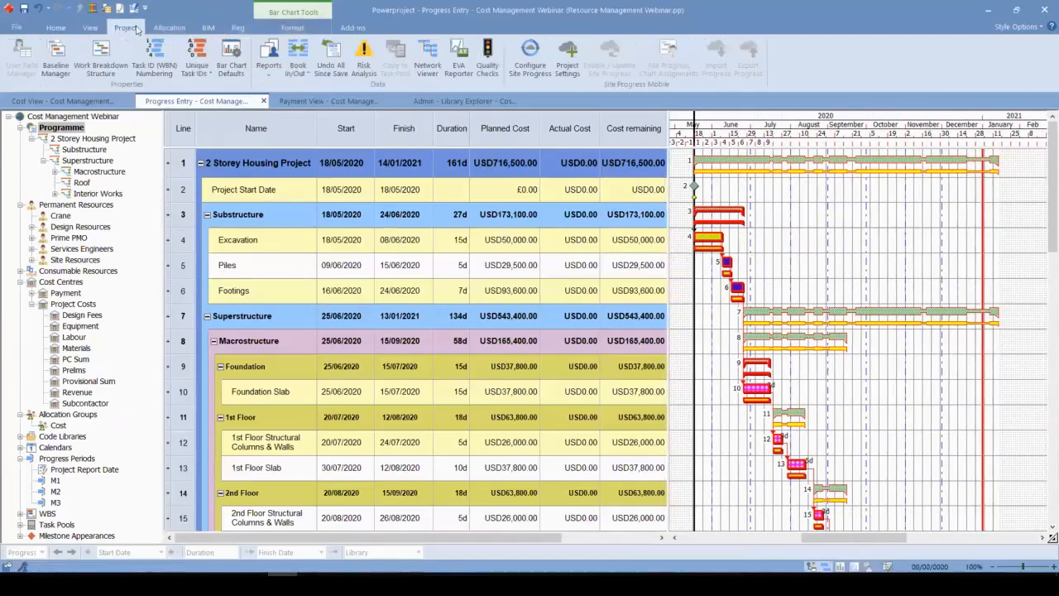
left_click(57, 70)
left_click(292, 28)
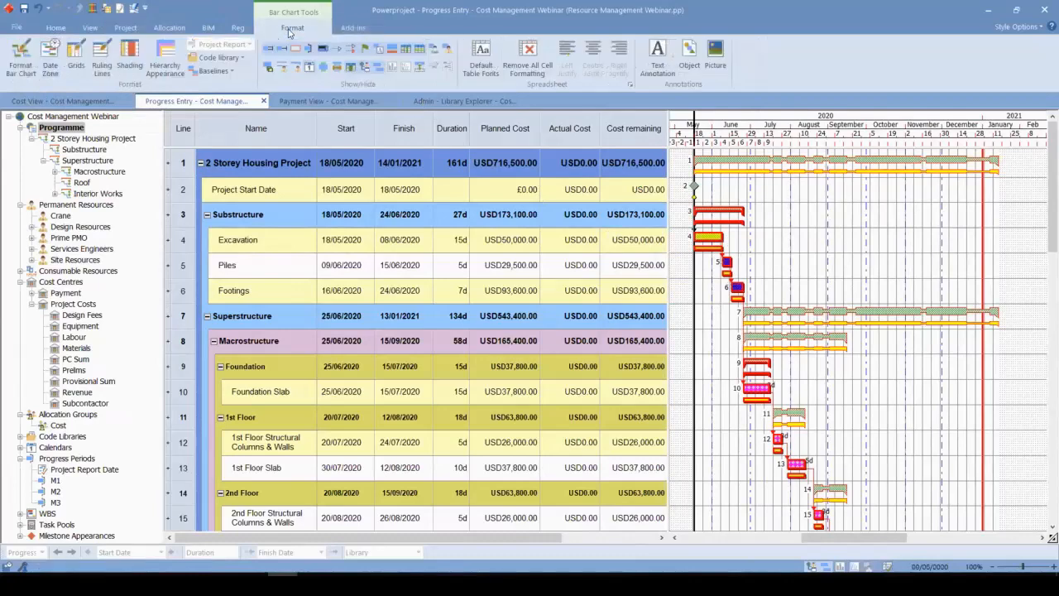
left_click(396, 57)
left_click(729, 223)
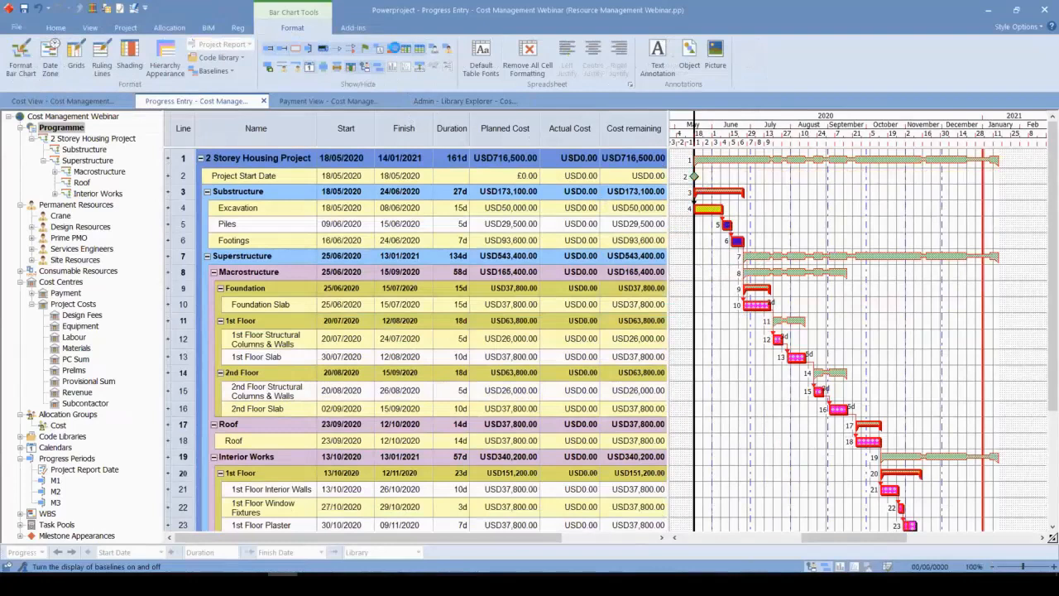
left_click(396, 49)
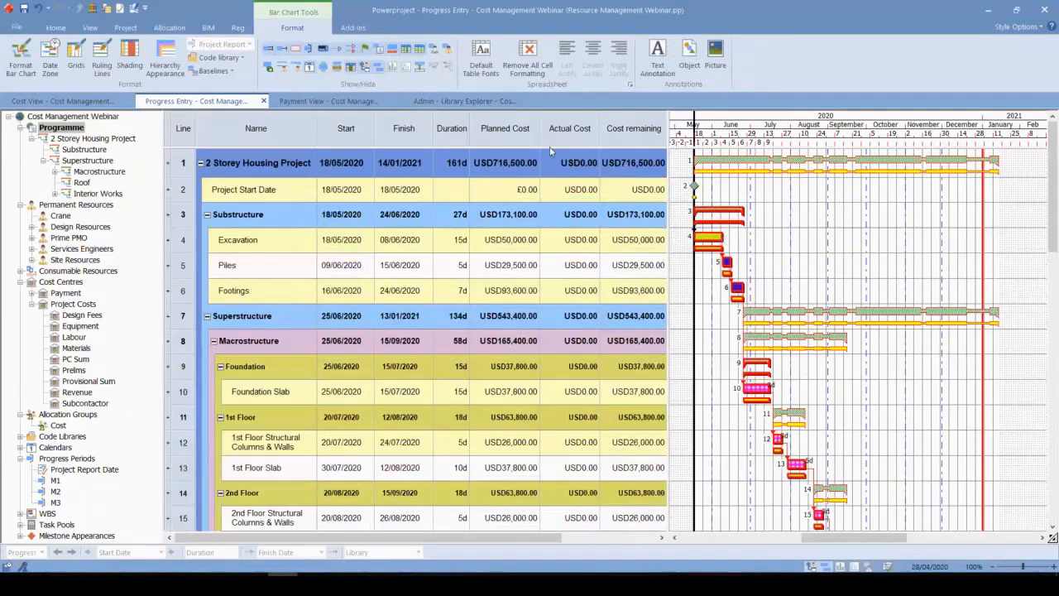
Step: Check in the Planned Cost column's table definition that its data comes from Current Baseline, and close the properties
left_click(495, 130)
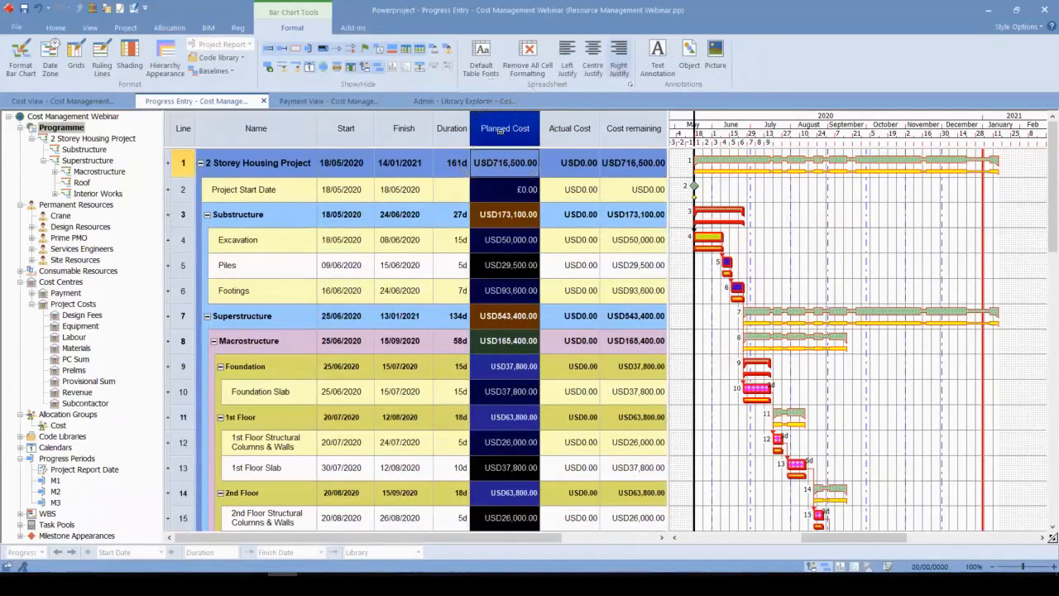
double_click(667, 129)
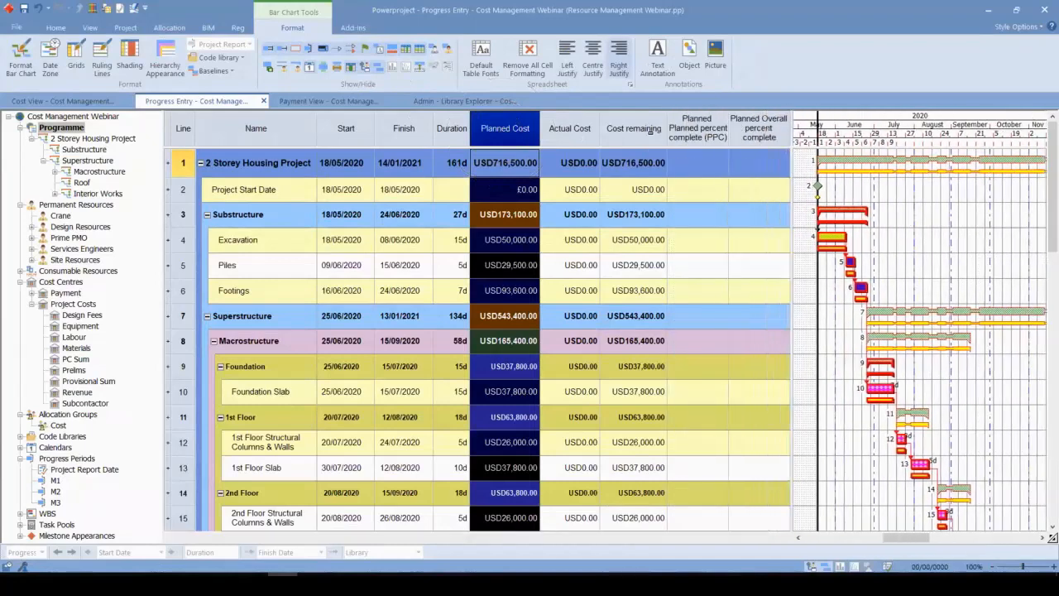
right_click(522, 130)
left_click(579, 267)
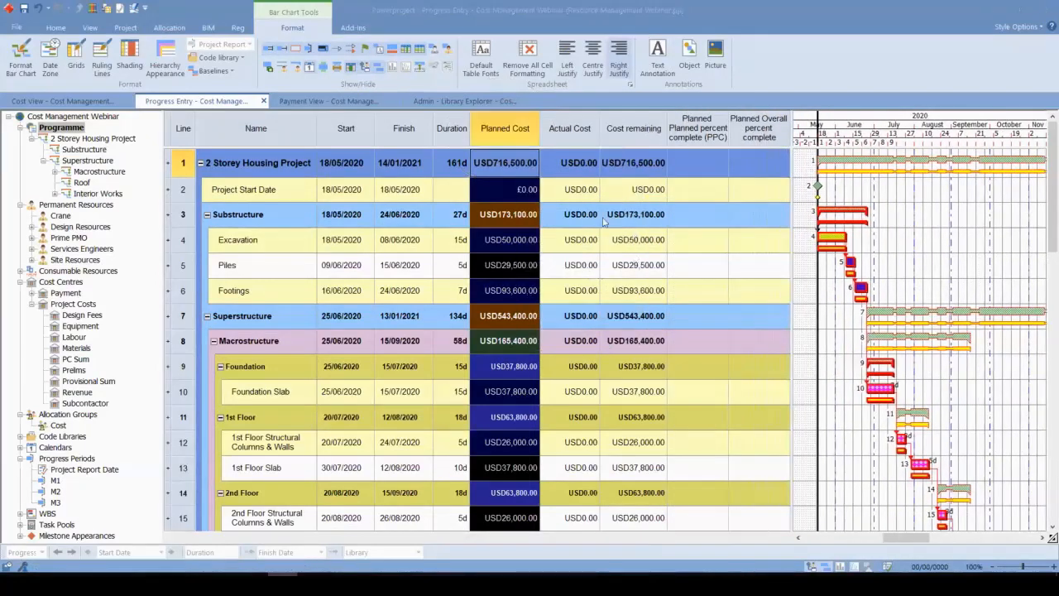
left_click(302, 314)
left_click(302, 314)
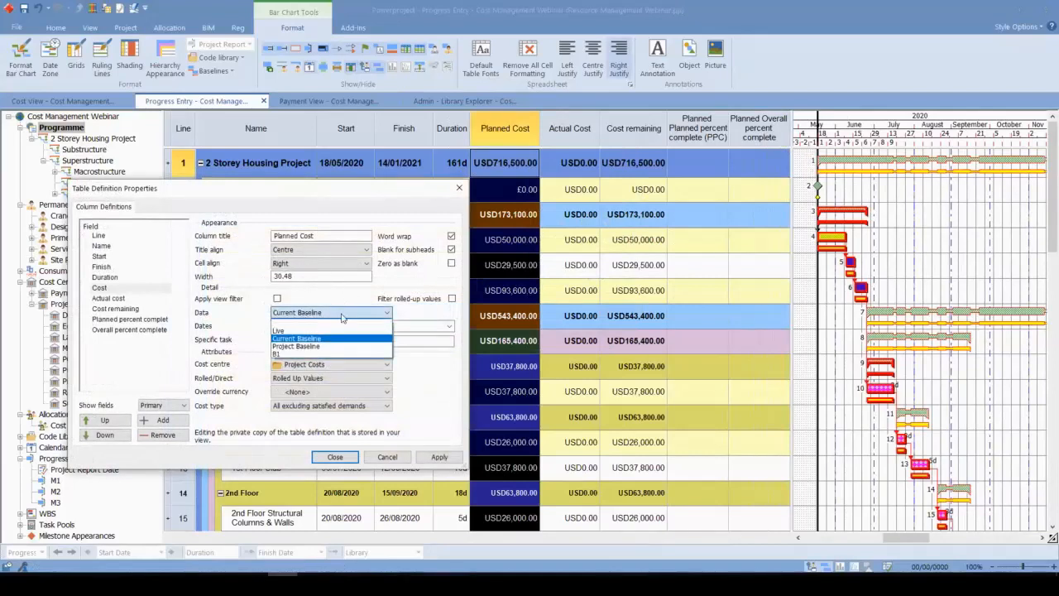
left_click(297, 337)
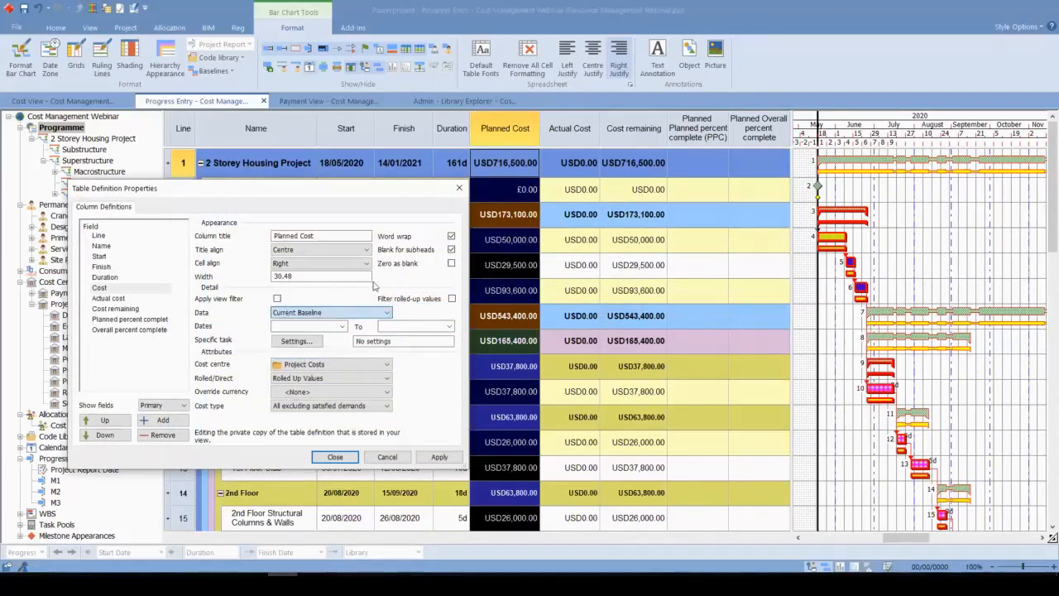
left_click(459, 188)
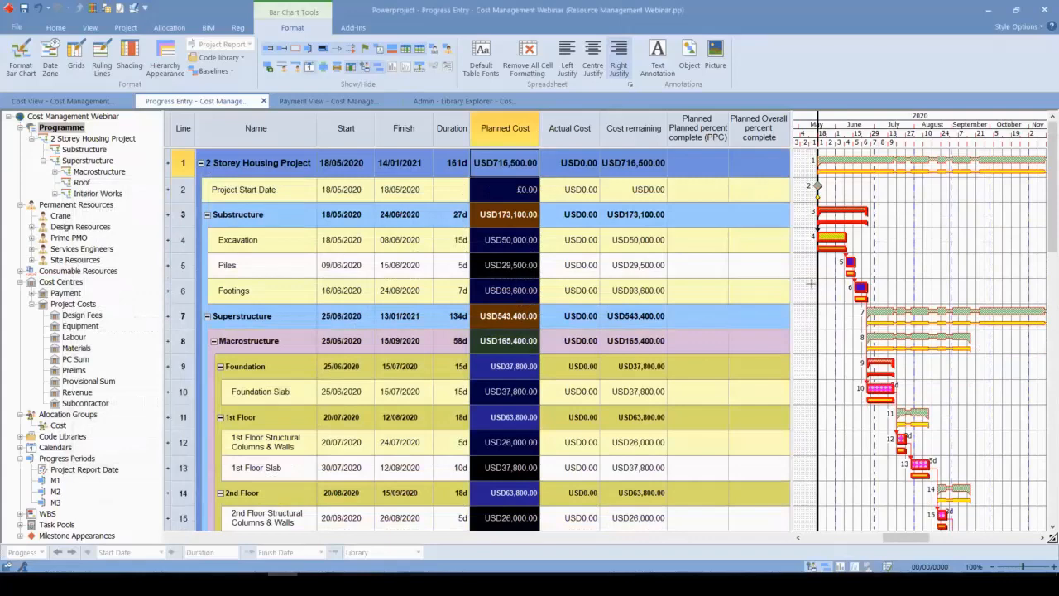
Step: Inspect the Progress Period library and the option for adding a new progress period
left_click(926, 246)
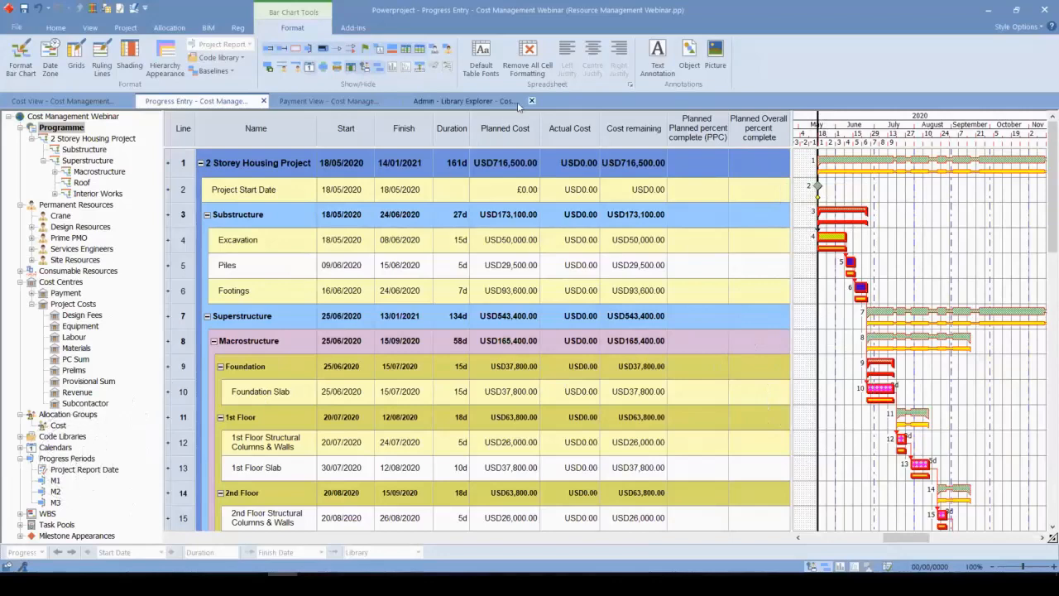
left_click(478, 103)
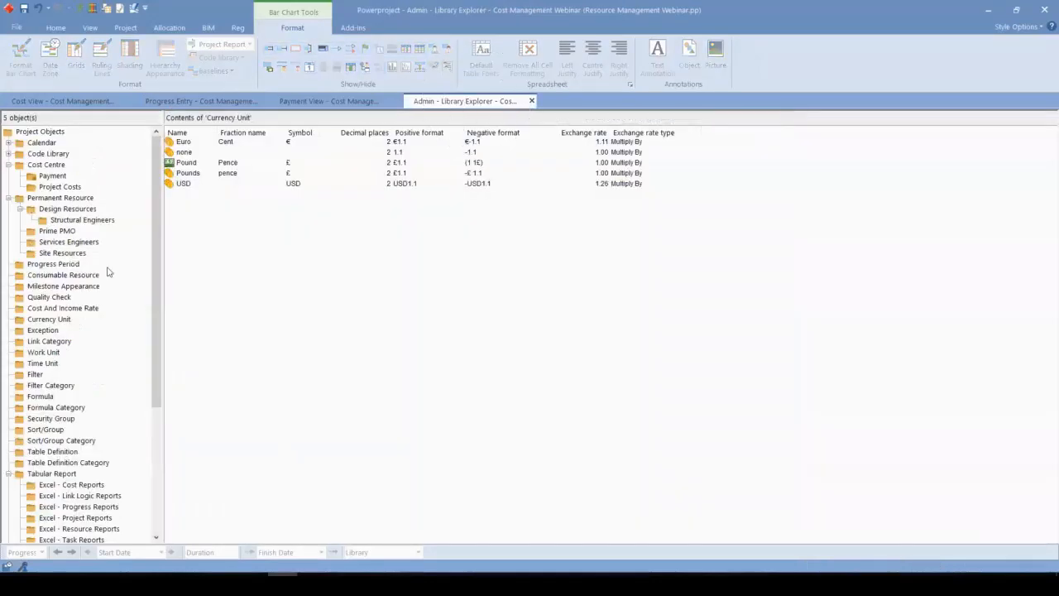
left_click(51, 264)
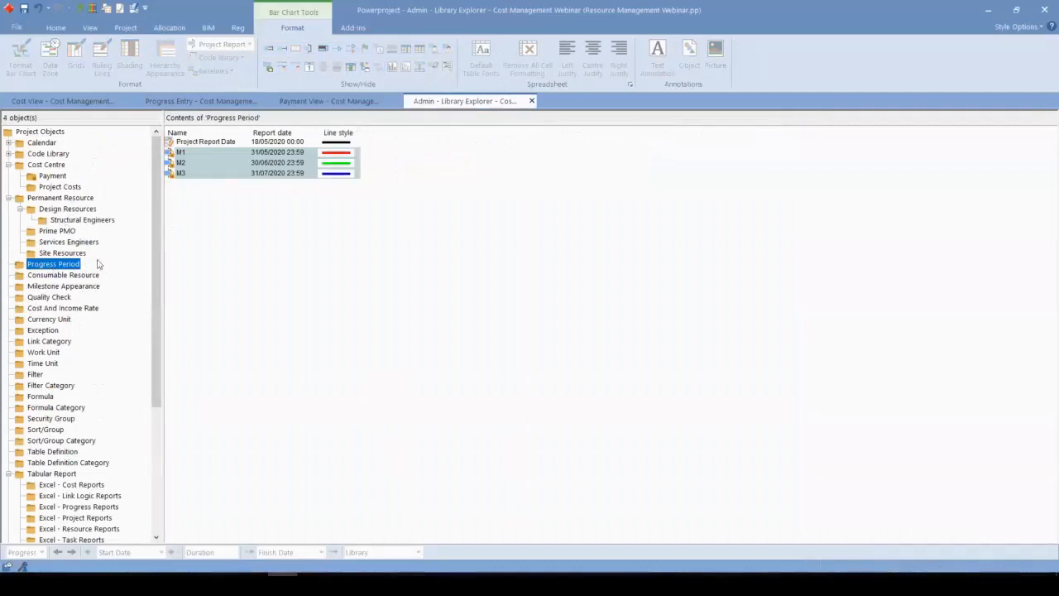
right_click(179, 194)
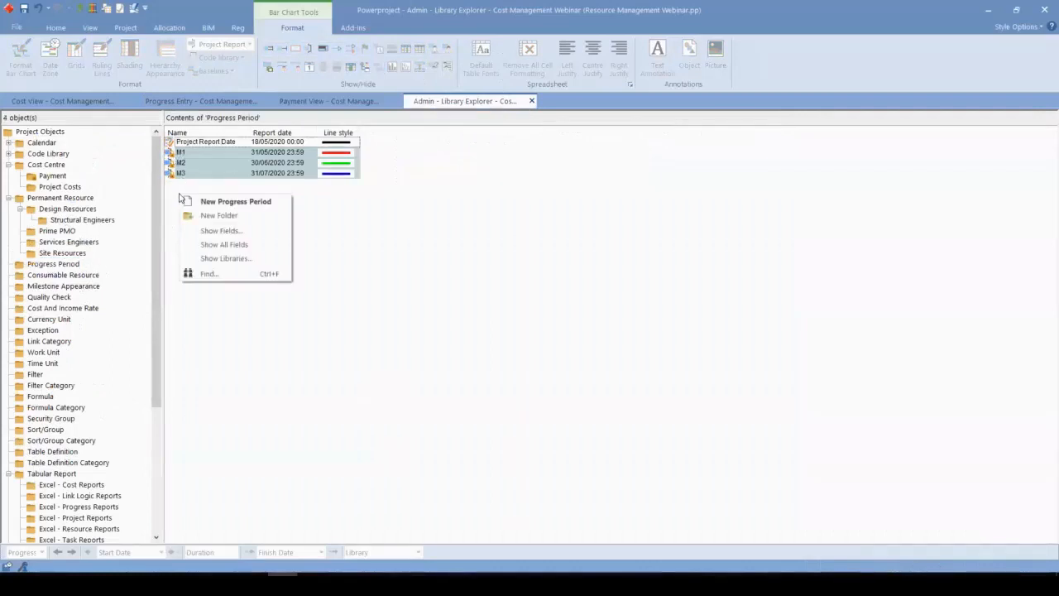
left_click(319, 213)
left_click(274, 201)
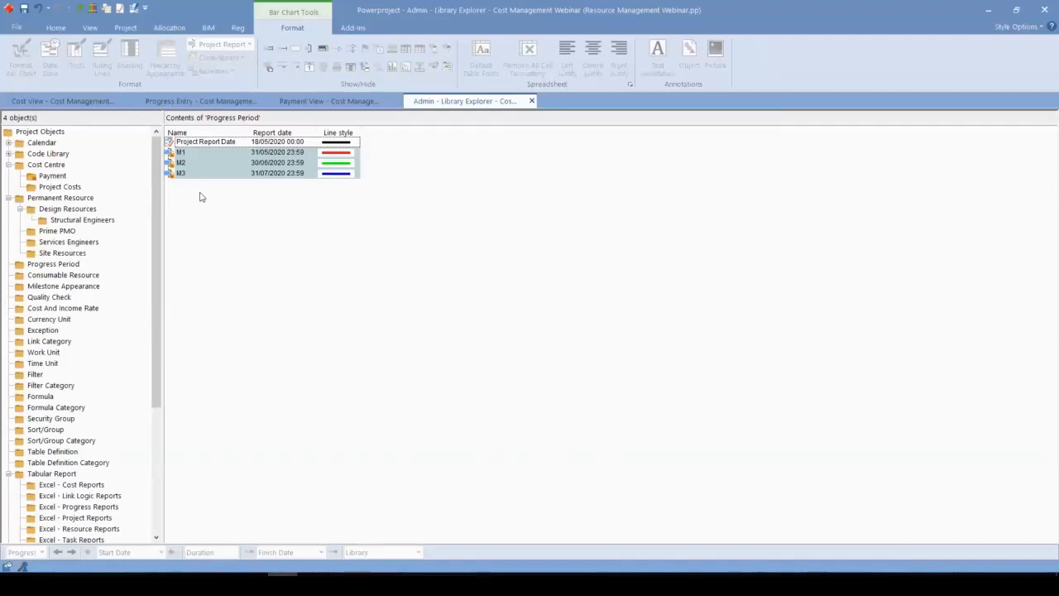
Step: Make M1 the progress entry period from the Progress Entry view
left_click(199, 101)
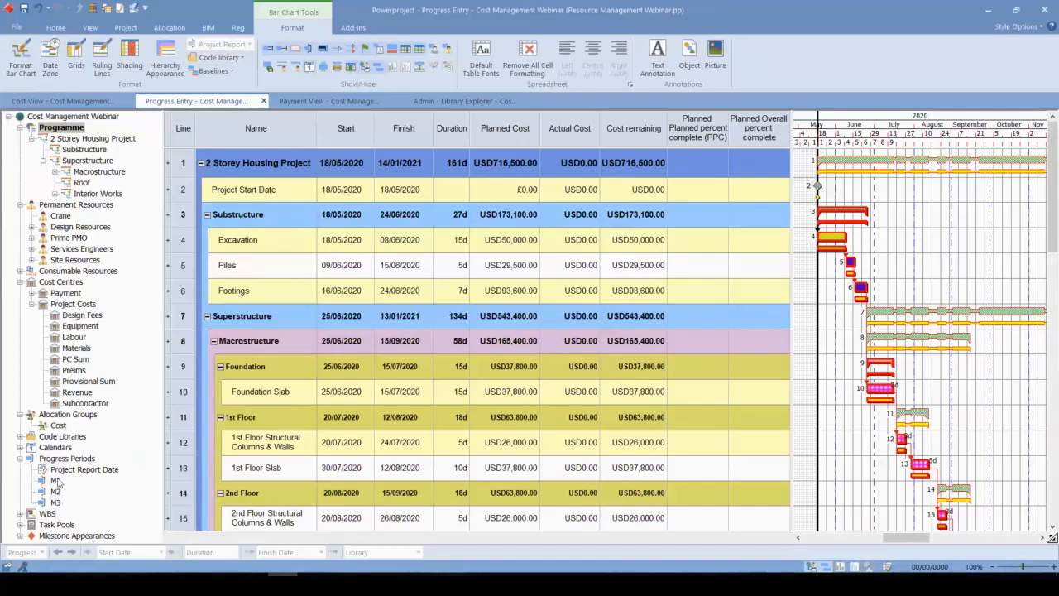
right_click(55, 481)
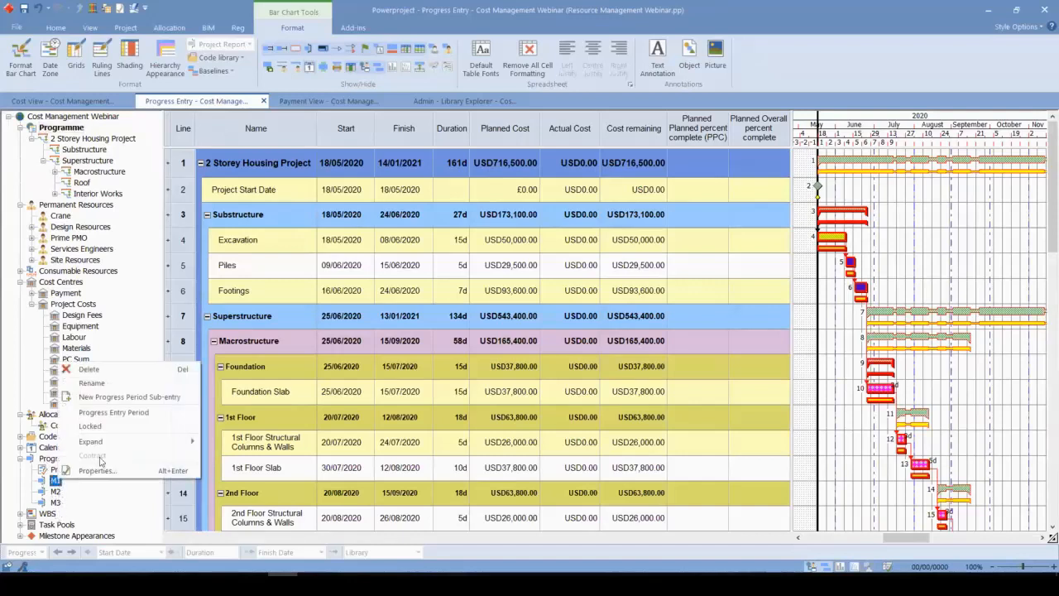
left_click(114, 413)
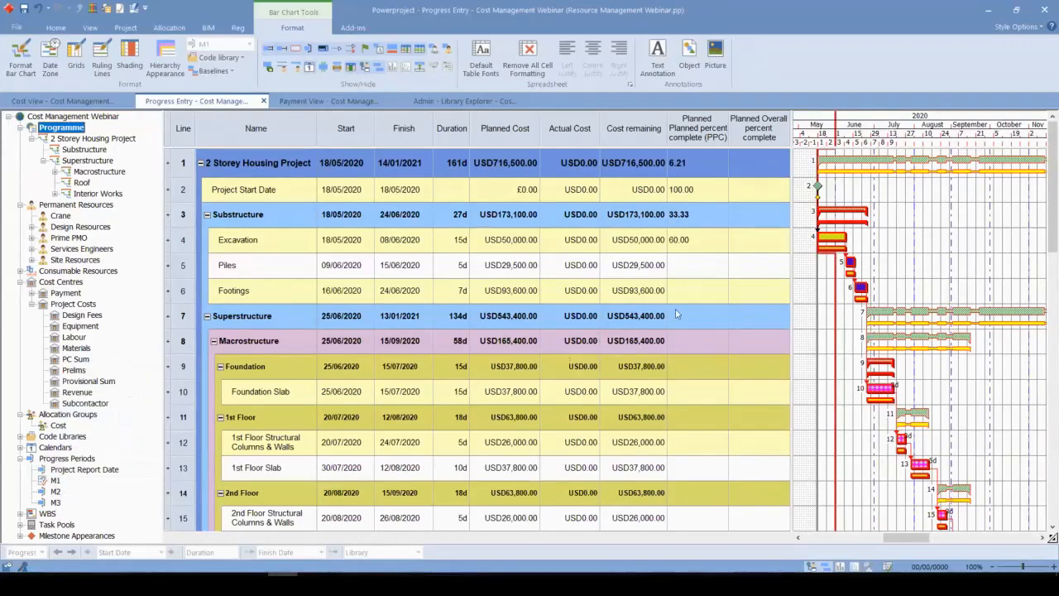
left_click(923, 222)
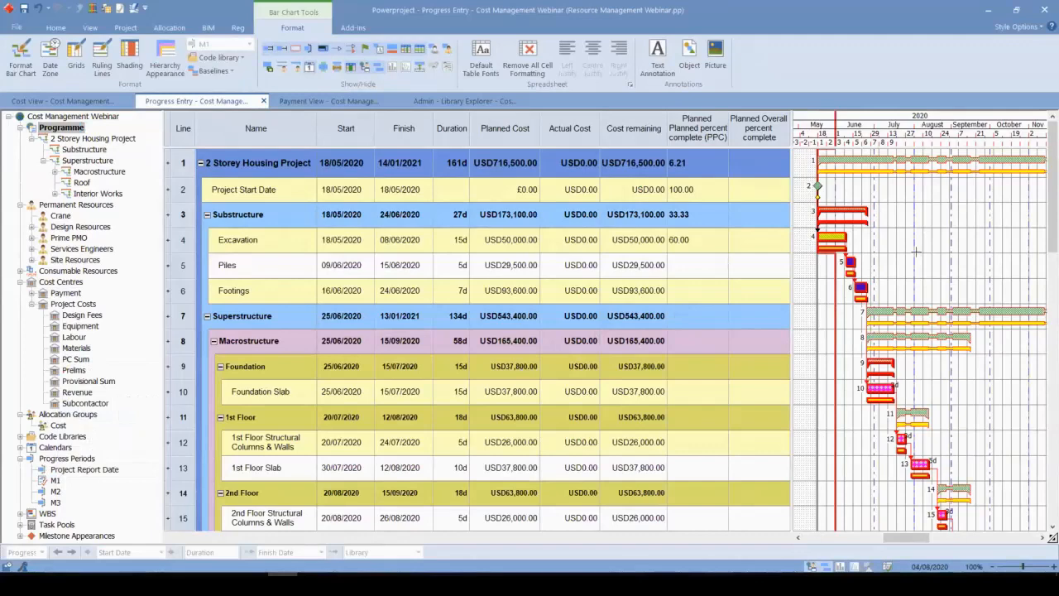
scroll(916, 251, "up", 3)
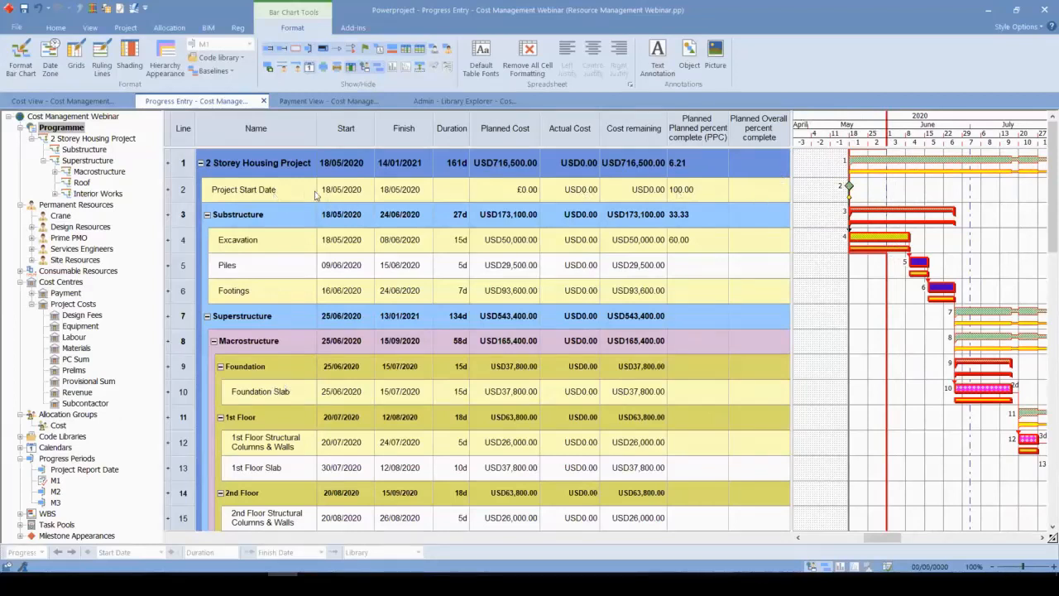
Step: Set the overall percent complete of the Project Start Date milestone to 100
left_click(787, 190)
left_click(785, 190)
left_click(748, 221)
key("Return")
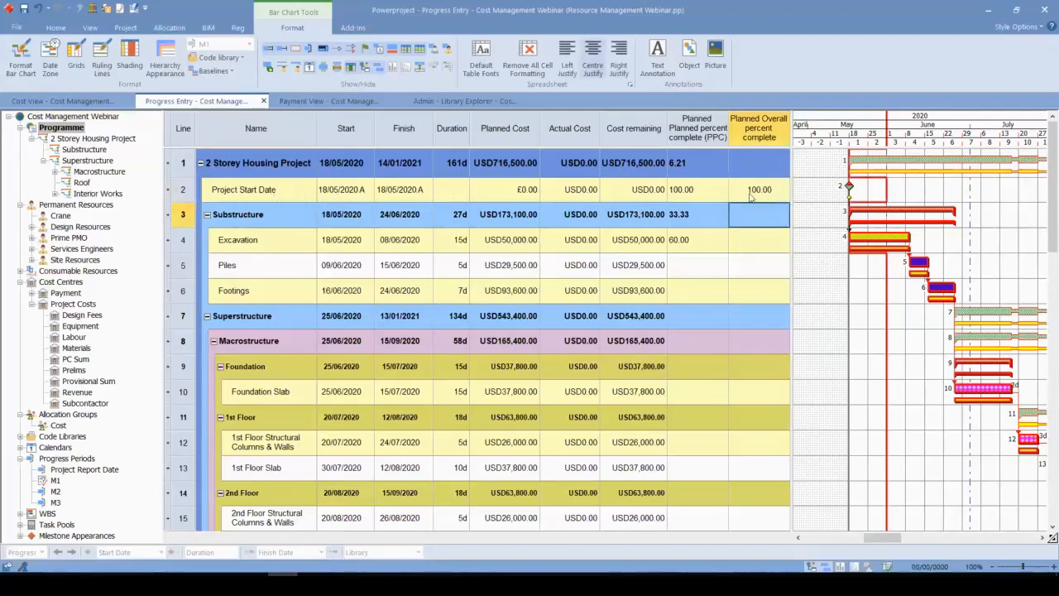
scroll(863, 194, "up", 2)
left_click(873, 192)
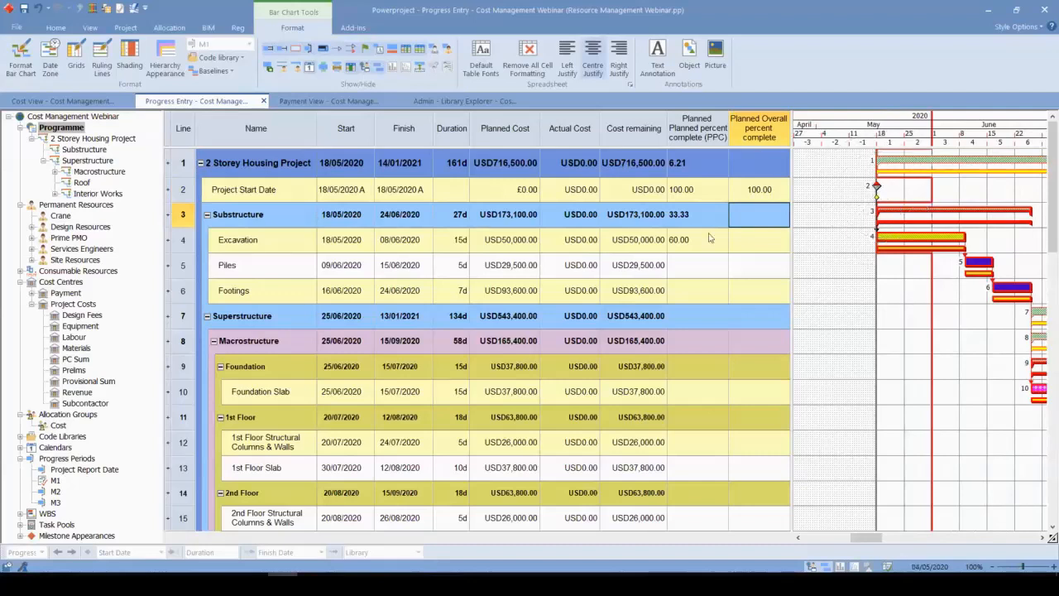
Step: Check the progress period dates in the library and set the Excavation task's overall percent complete to 50
left_click(463, 102)
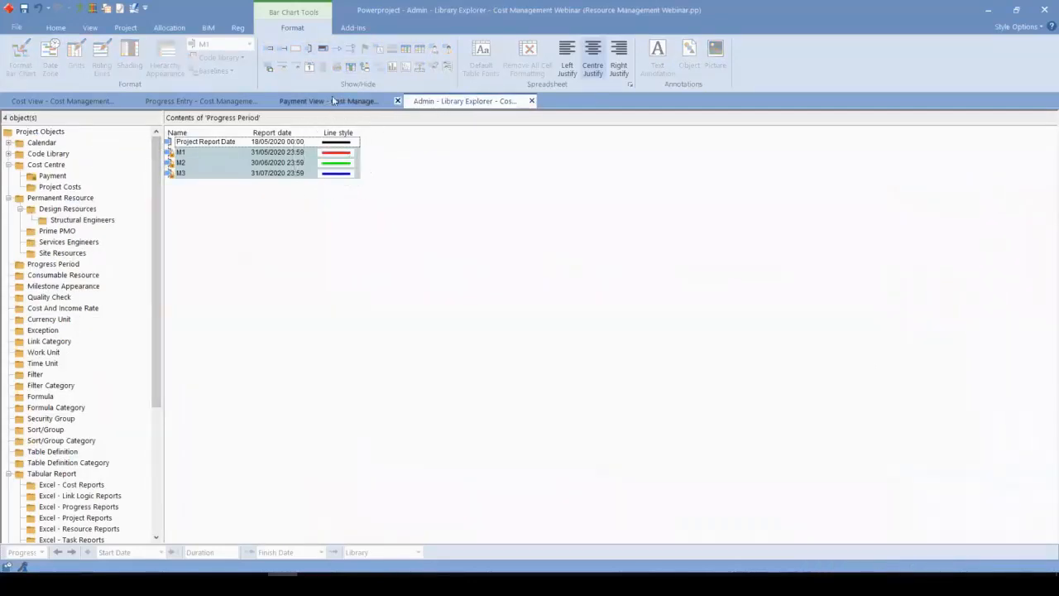
left_click(187, 100)
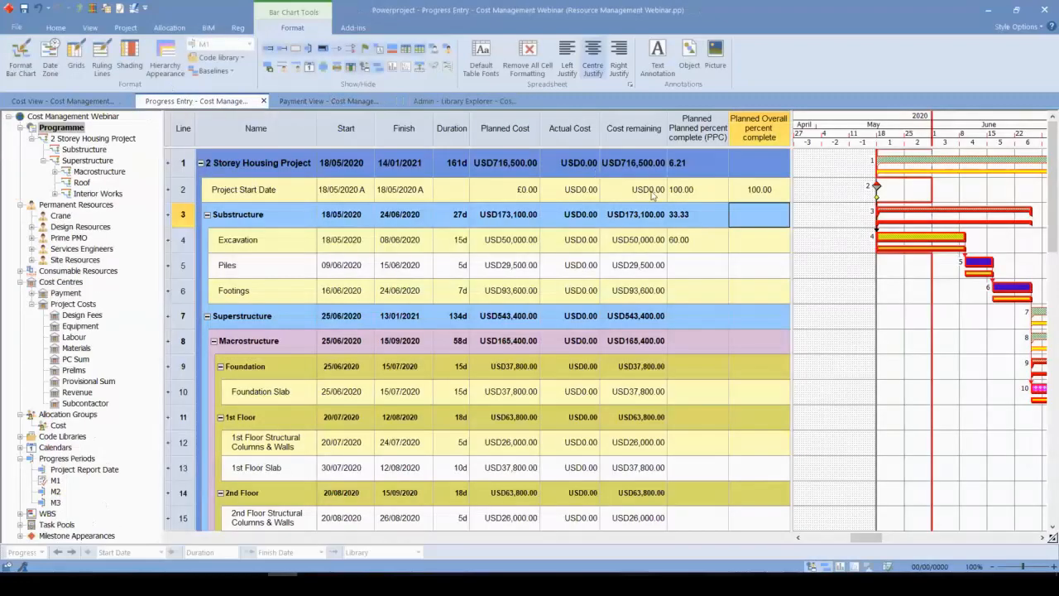
left_click(759, 246)
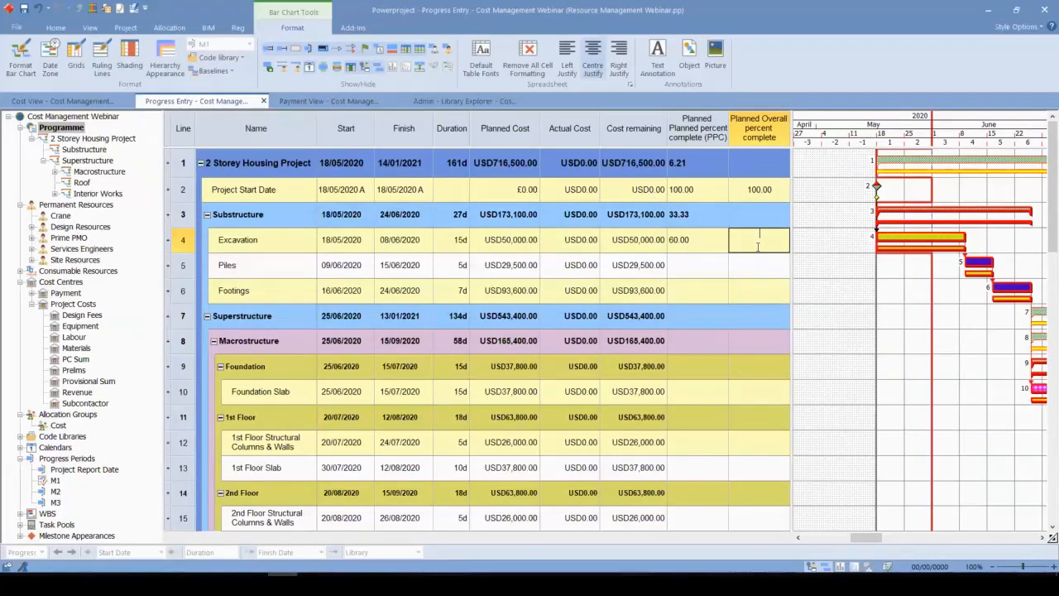
key("ctrl")
key("ctrl")
key("ctrl")
left_click(767, 237)
key("Return")
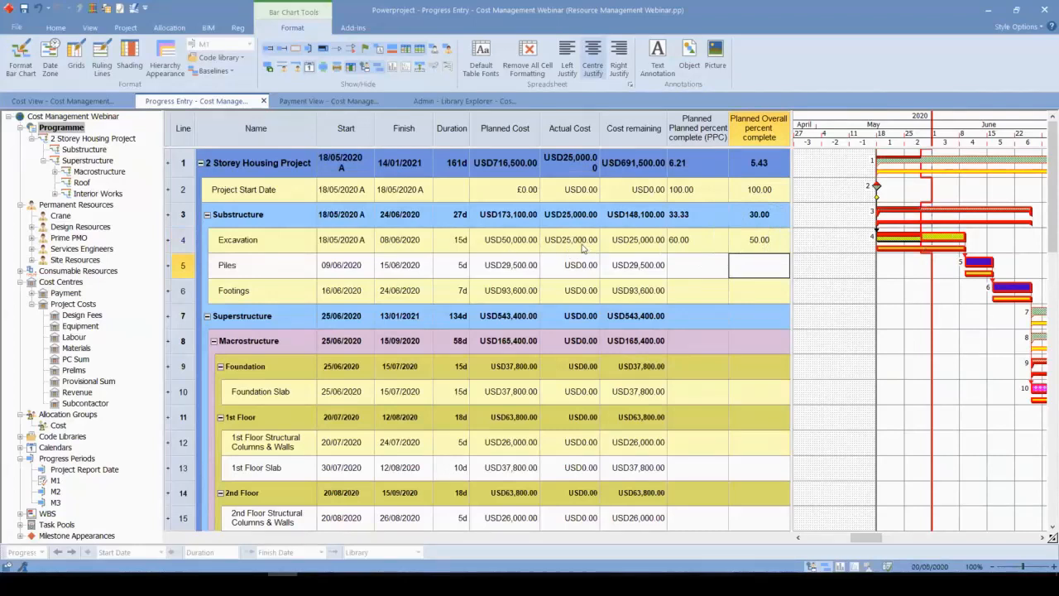
Step: Reschedule the programme, straightening the progress line to M1 with M1 as the progress entry period
key("ctrl")
key("ctrl")
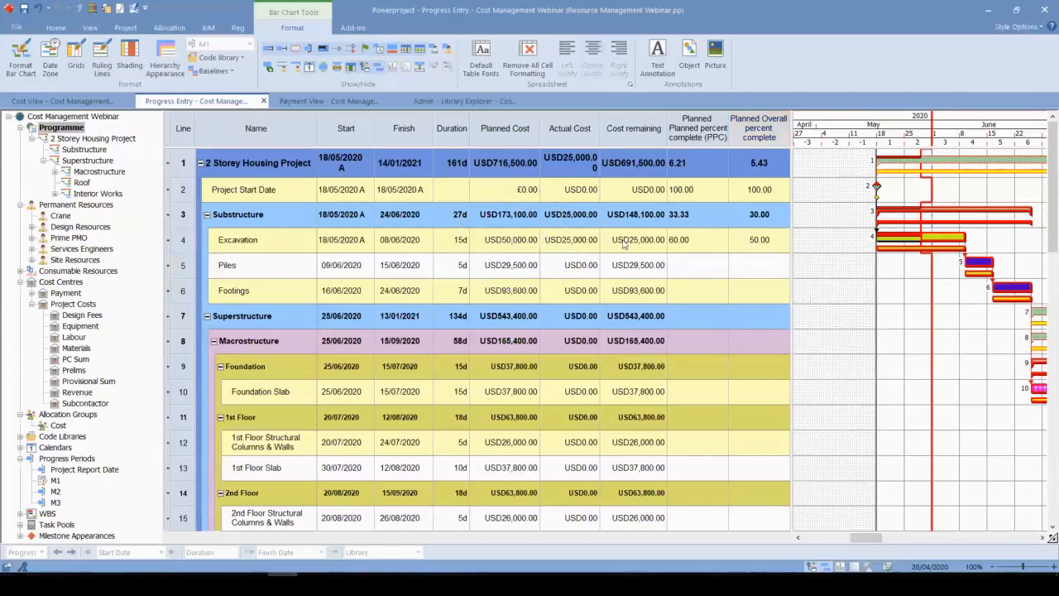
left_click(58, 30)
left_click(222, 51)
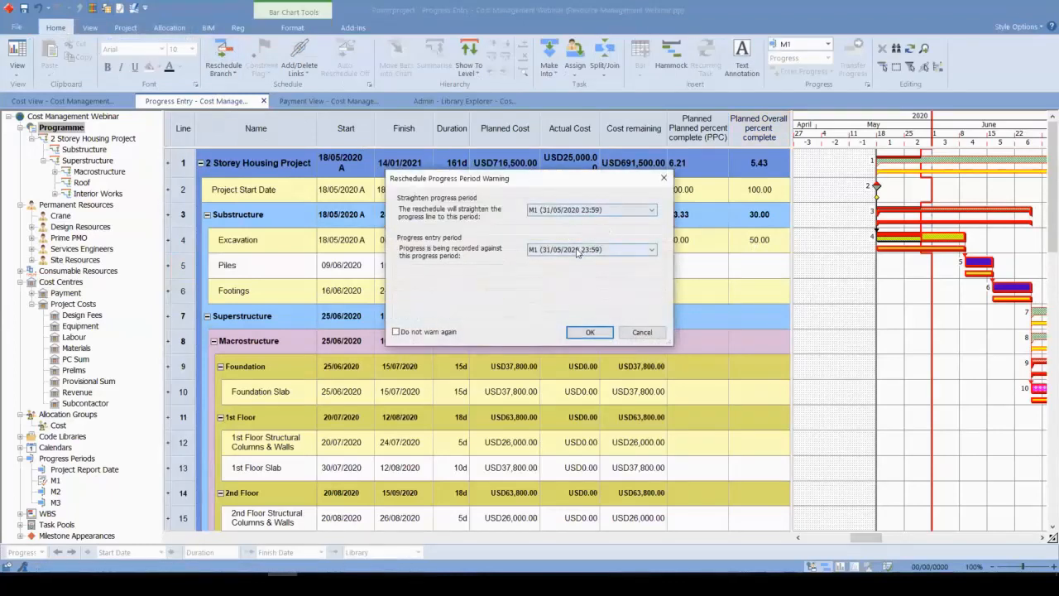
left_click(580, 251)
left_click(572, 271)
left_click(590, 332)
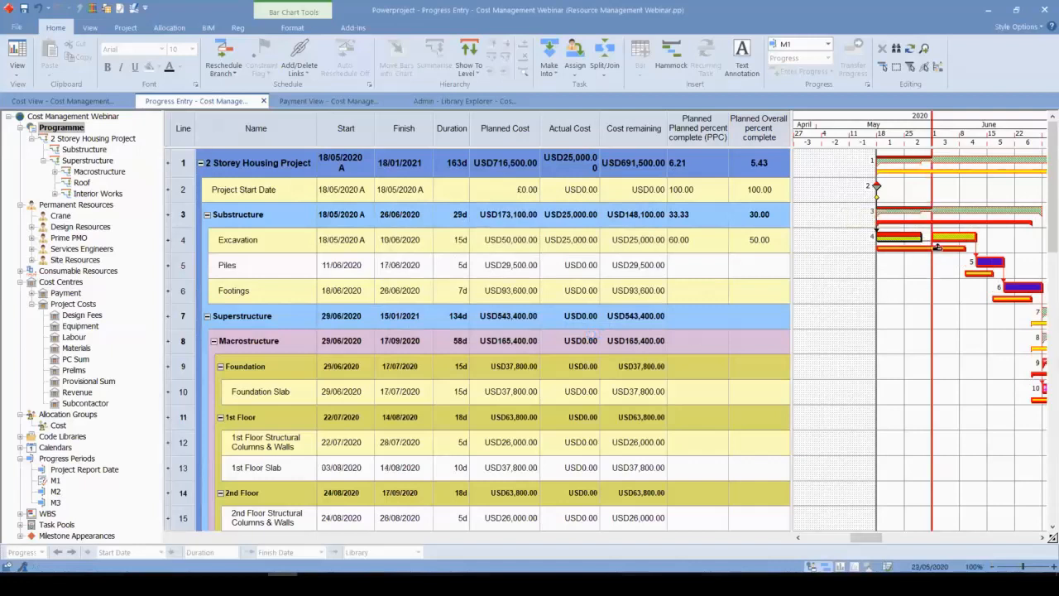
Step: Set the Excavation task's actual cost to USD28,000
double_click(571, 238)
key("BackSpace")
key("BackSpace")
type("3")
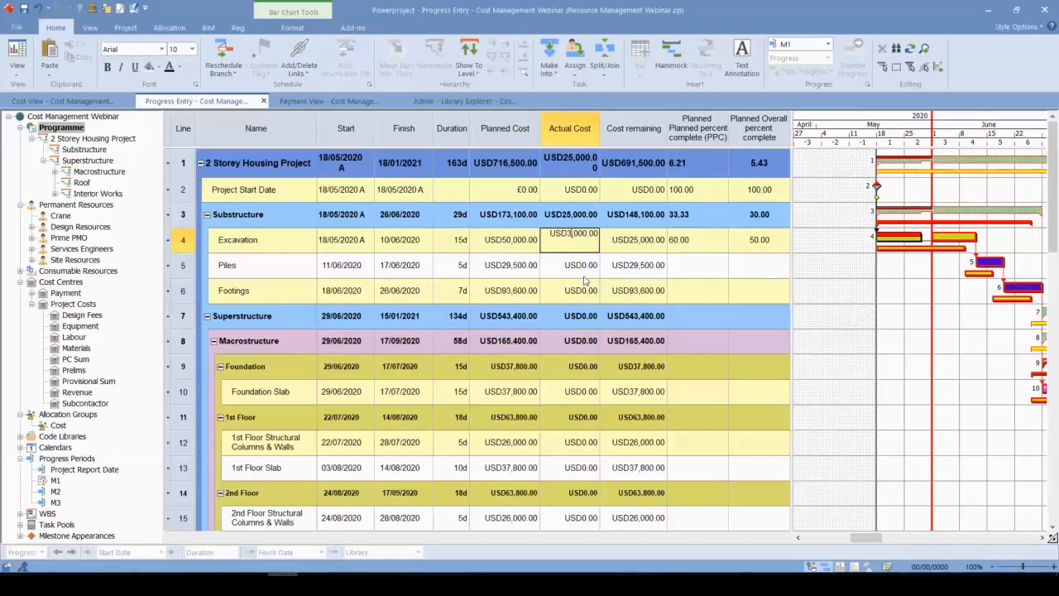
key("BackSpace")
type("28")
key("Return")
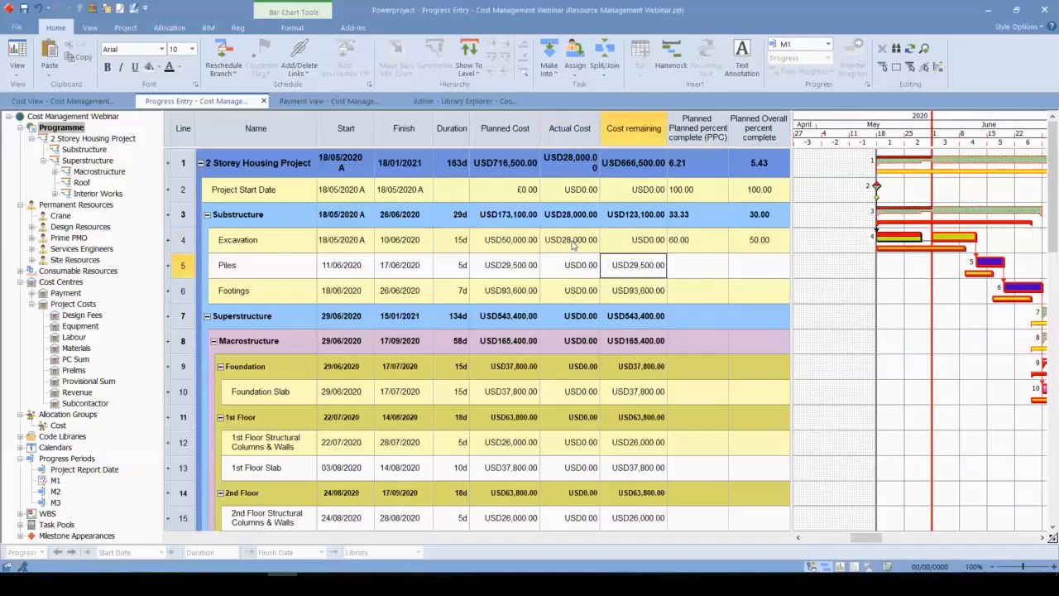
Step: Widen the bar chart to review the rescheduled tasks, and check the task costs and total cost histogram in the Cost View
left_click(837, 299)
left_click_drag(793, 295, 662, 294)
scroll(790, 308, "down", 1)
scroll(791, 308, "up", 1)
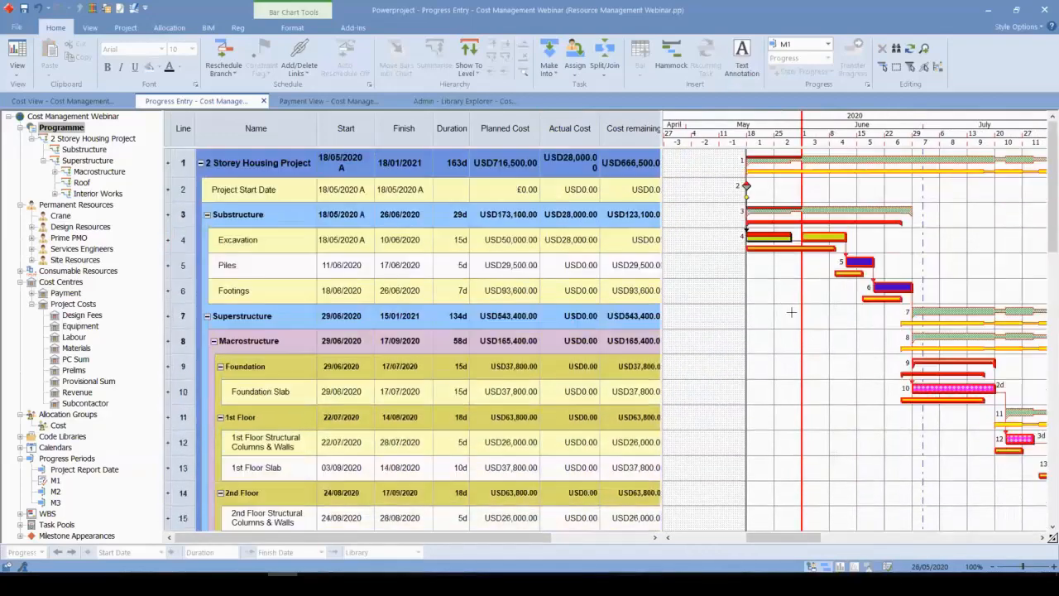
left_click(71, 101)
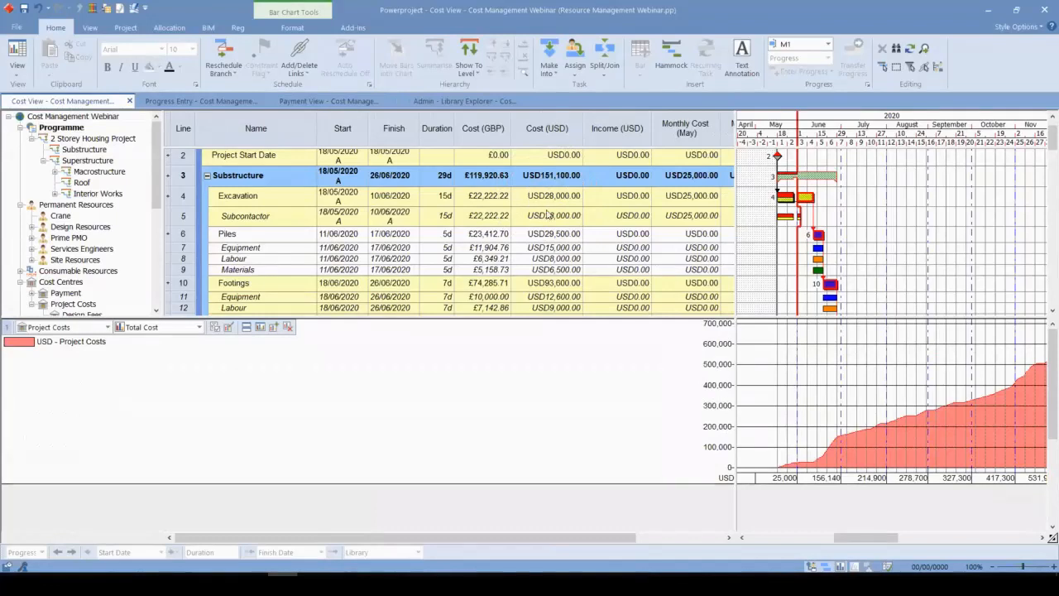
key("ctrl")
key("ctrl")
left_click(219, 102)
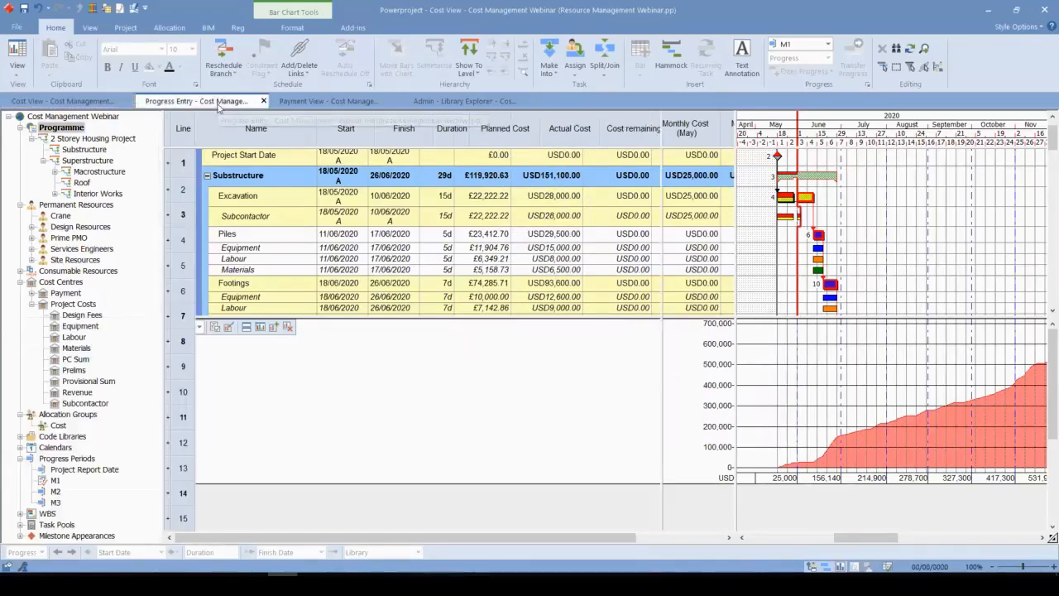
Step: Start an earned value analysis report with EVA Reporter, using Costs as the quantity to report on
left_click(121, 29)
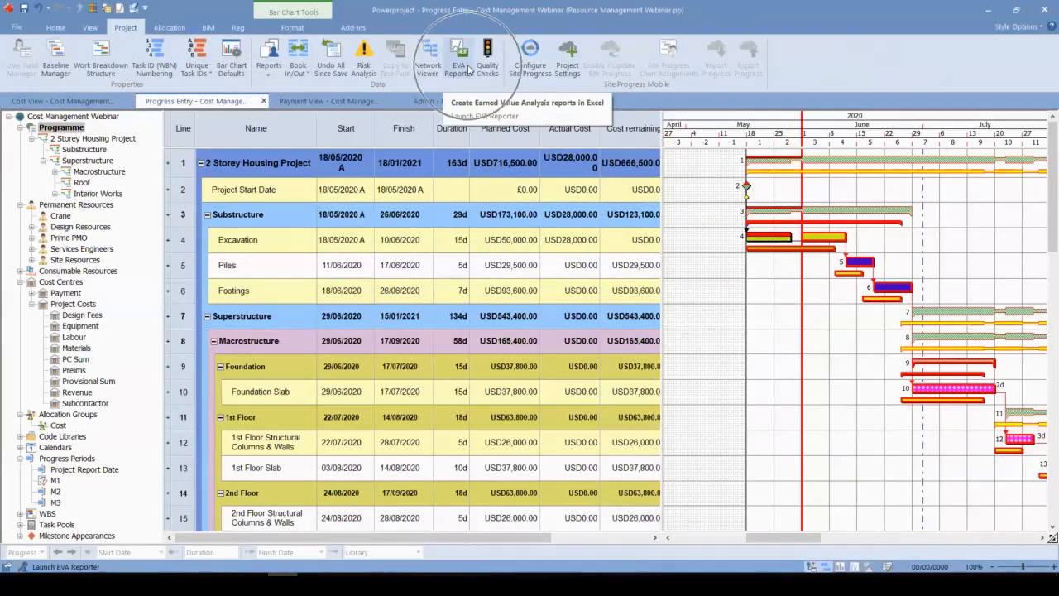
left_click(470, 70)
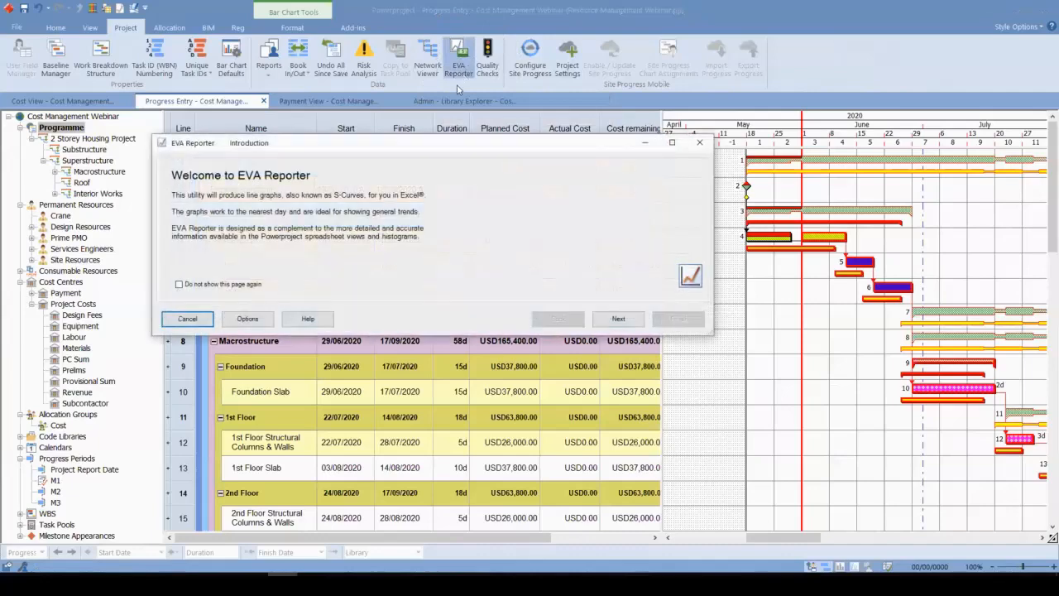
left_click(617, 320)
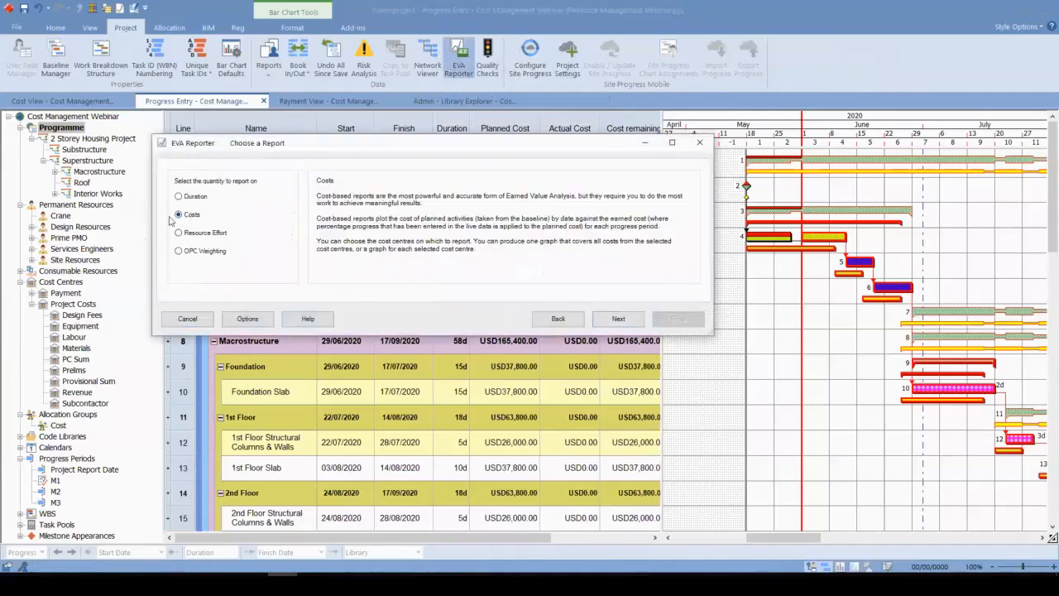
left_click(618, 318)
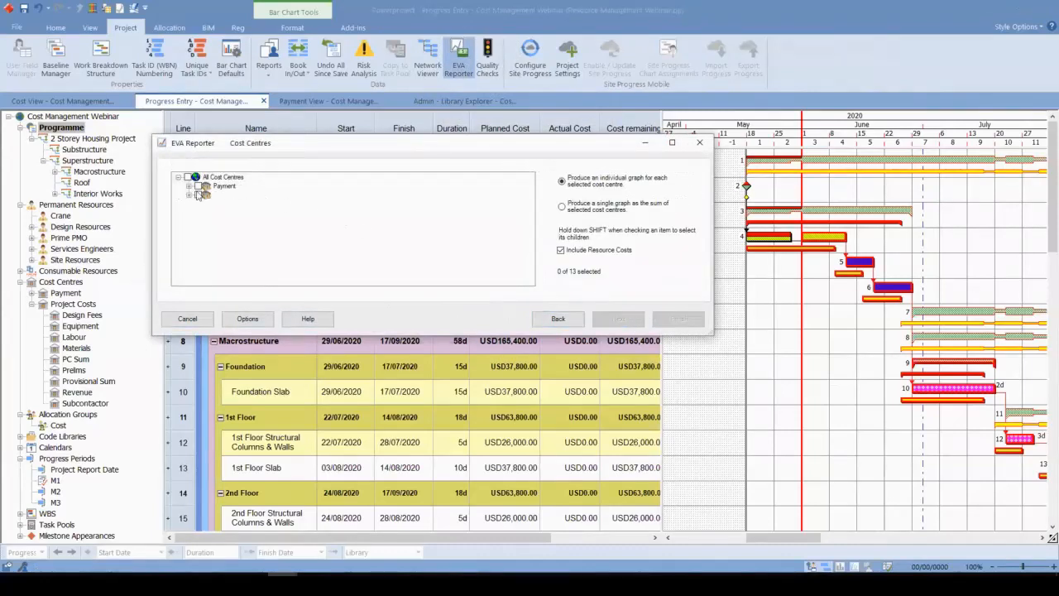
Step: Select Project Costs and its child cost centres, including Equipment, Labour and Materials, for individual graphs in the report
left_click(188, 195)
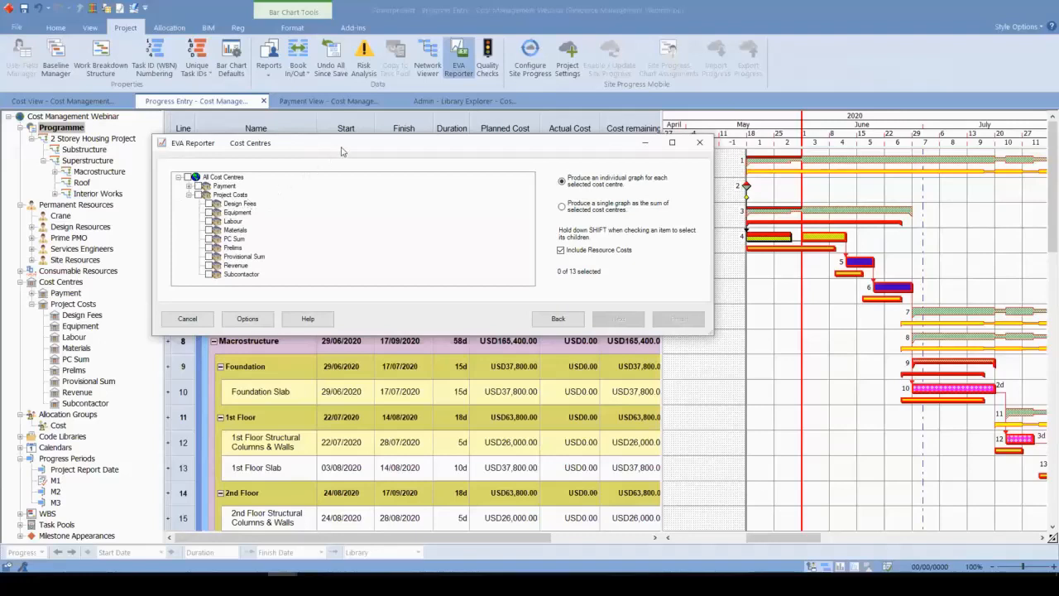
left_click_drag(342, 152, 396, 222)
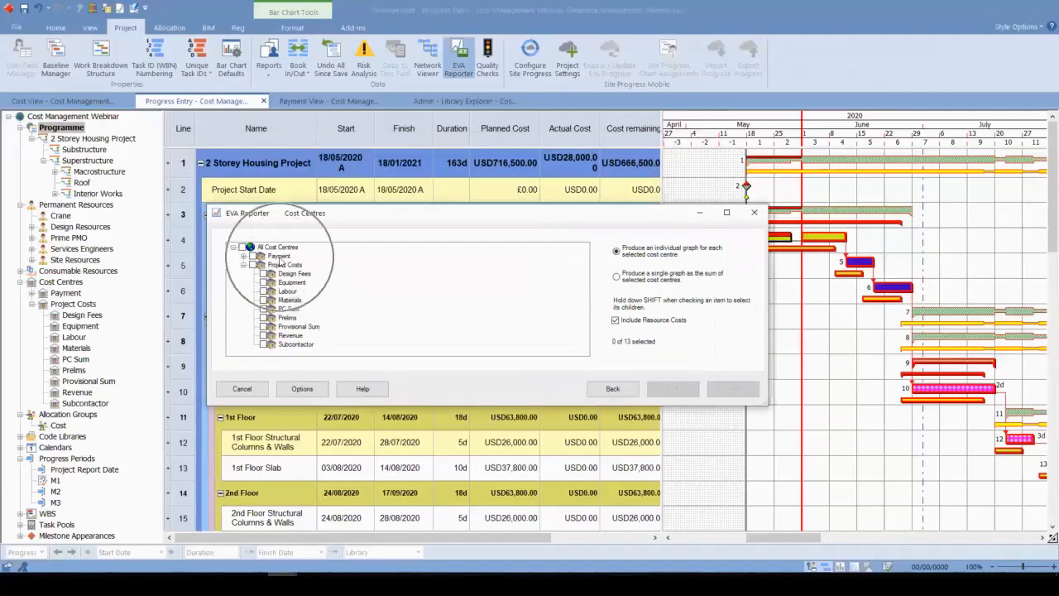
left_click(253, 265)
left_click(263, 291)
left_click(263, 291)
left_click(263, 300)
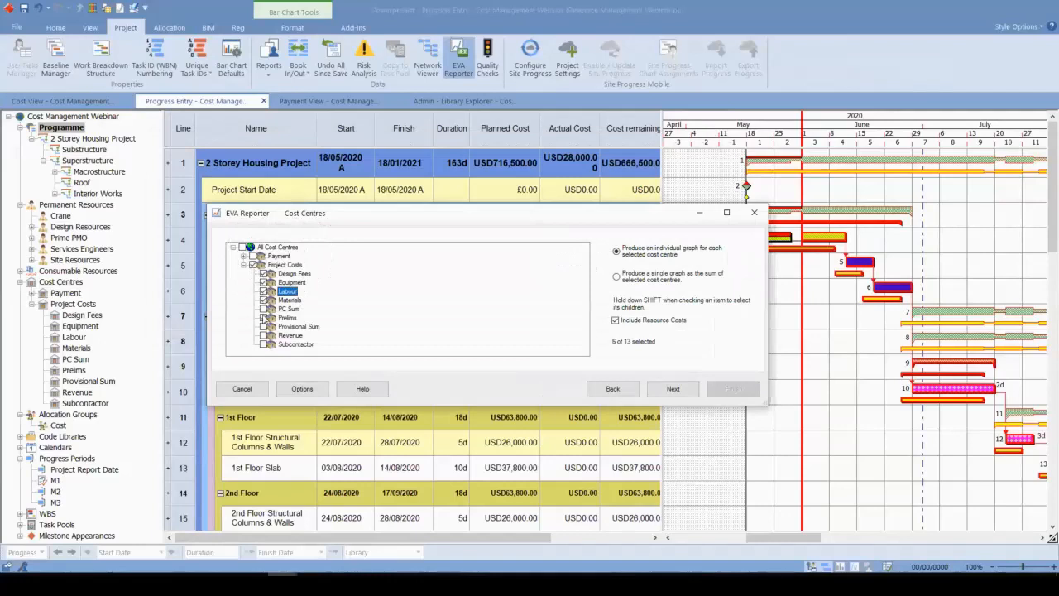
left_click(263, 317)
left_click(263, 326)
left_click(264, 335)
left_click(263, 344)
left_click(673, 389)
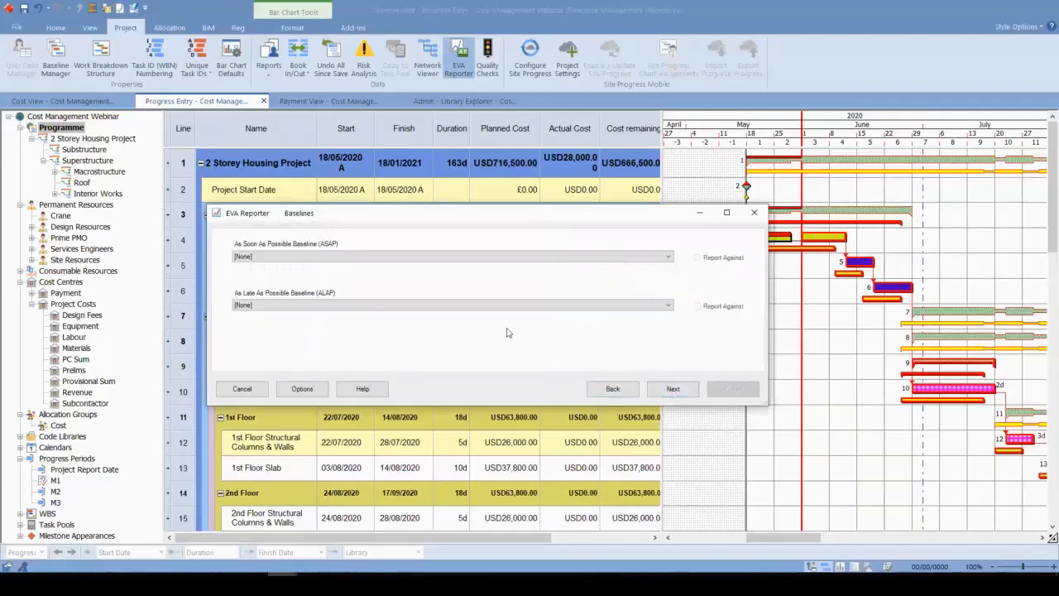
Step: Report against B1 as the As Soon As Possible baseline, leaving the As Late As Possible baseline as None
left_click(304, 258)
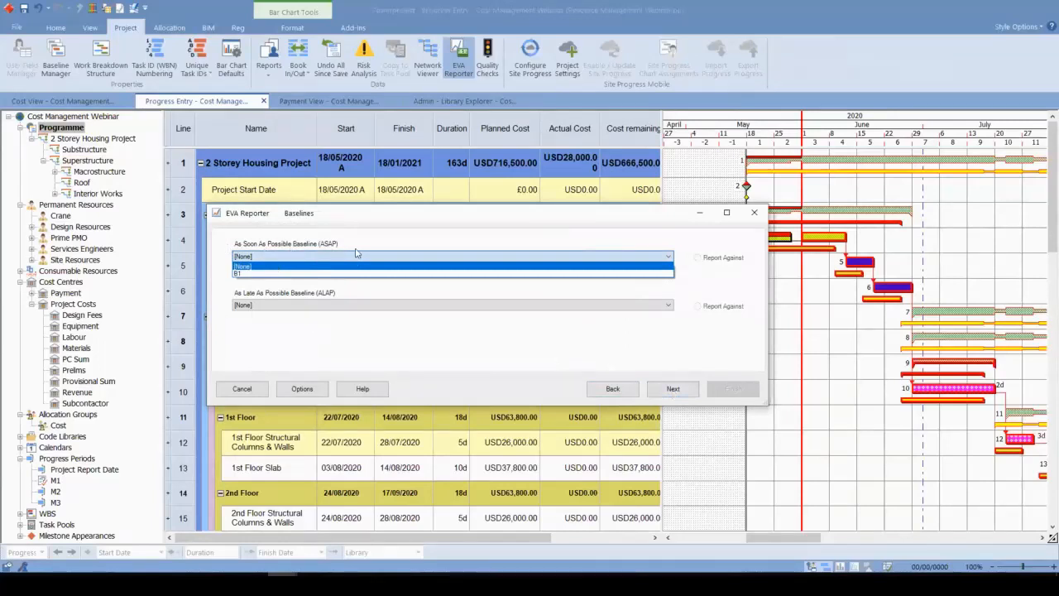
left_click(373, 274)
left_click_drag(451, 208, 386, 176)
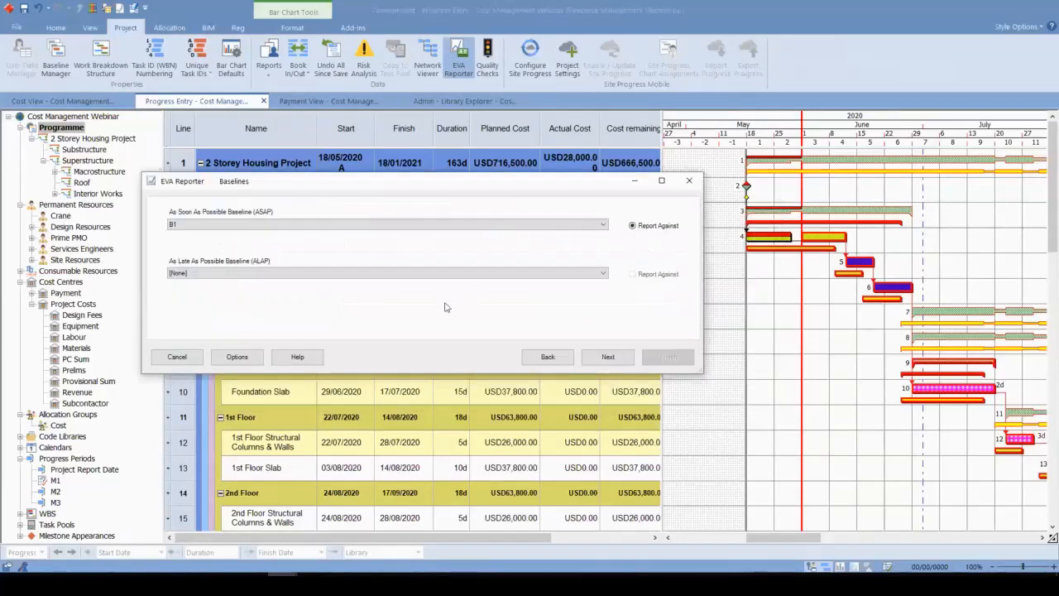
left_click(310, 274)
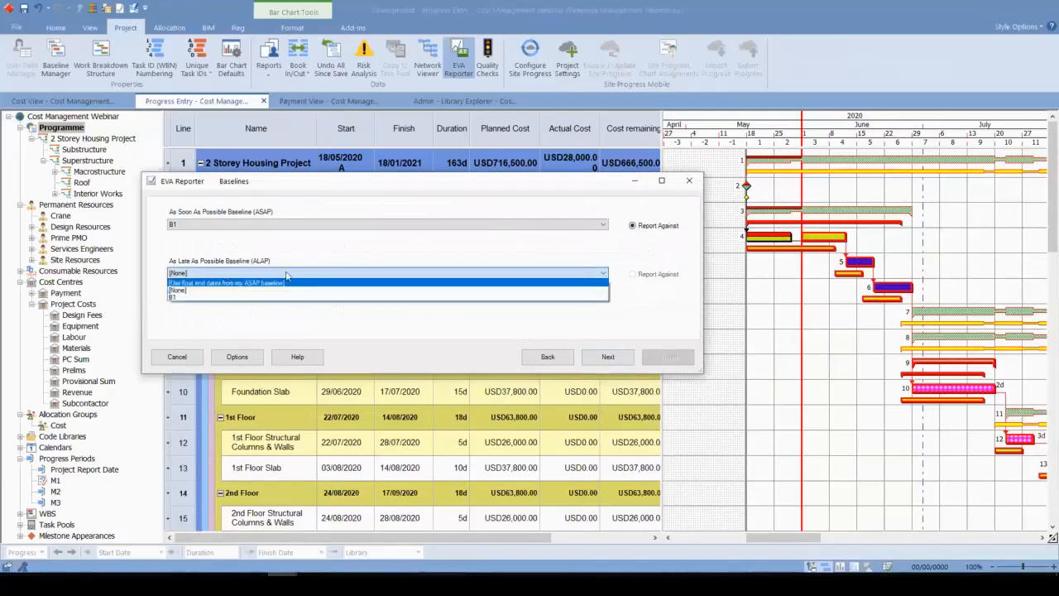
left_click(316, 242)
left_click(609, 356)
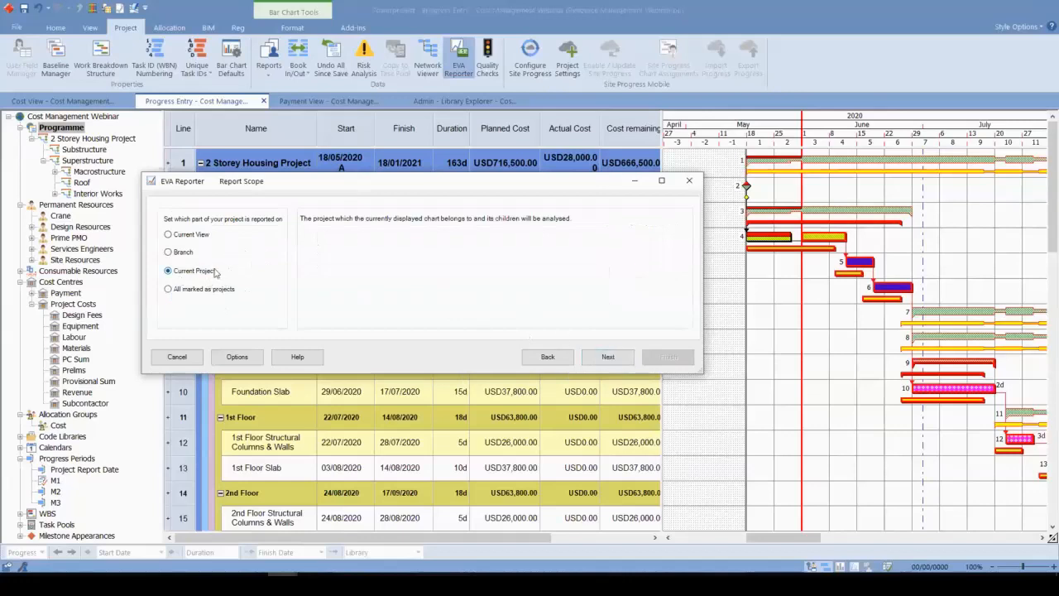
Step: Keep the report scope as Current Project and generate the earned value report in Excel
left_click_drag(376, 193, 387, 286)
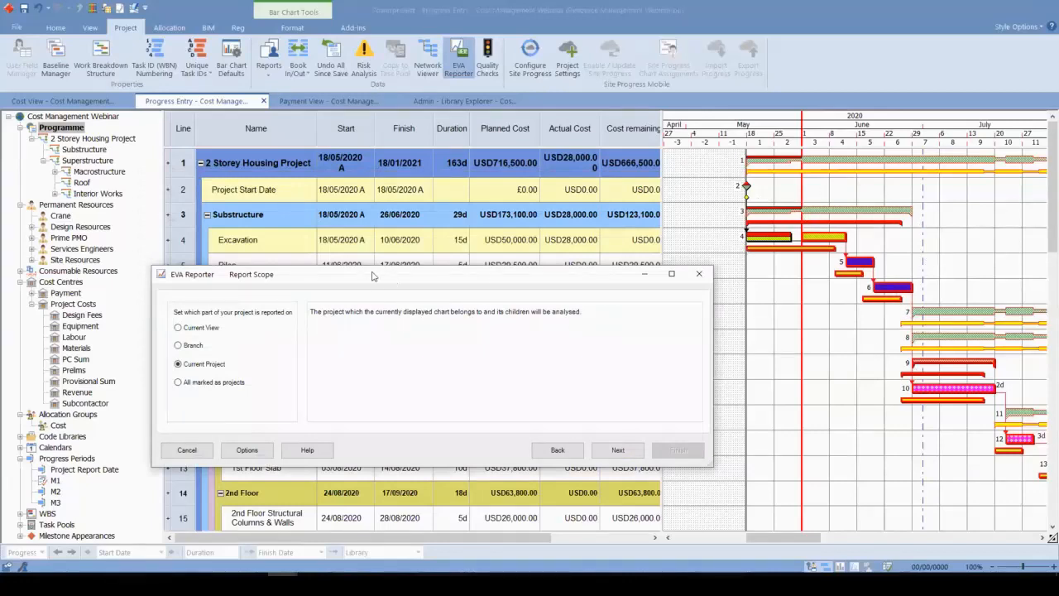
left_click_drag(372, 276, 403, 172)
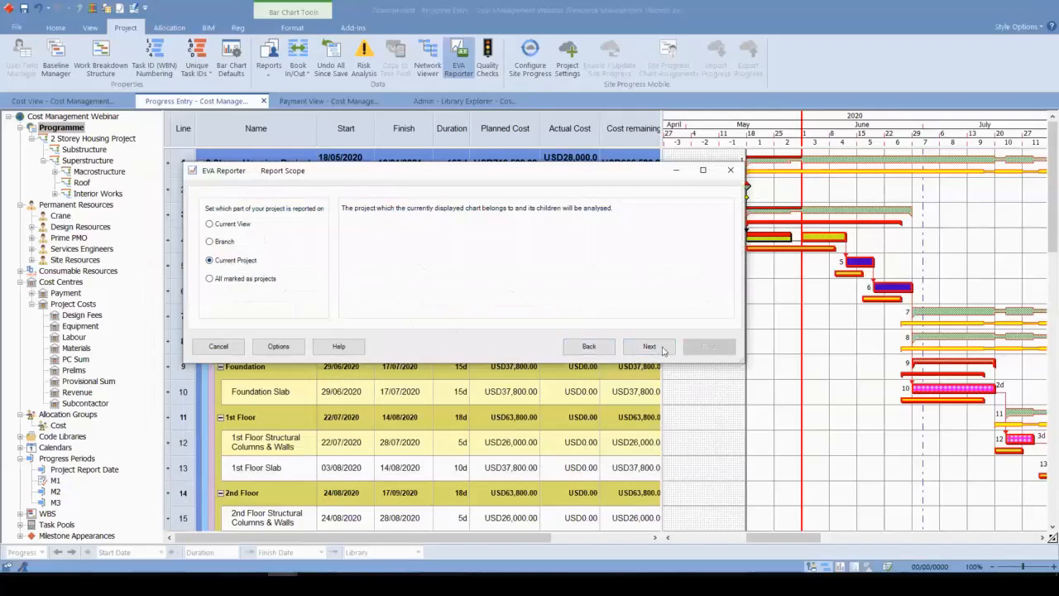
left_click(649, 347)
left_click(709, 347)
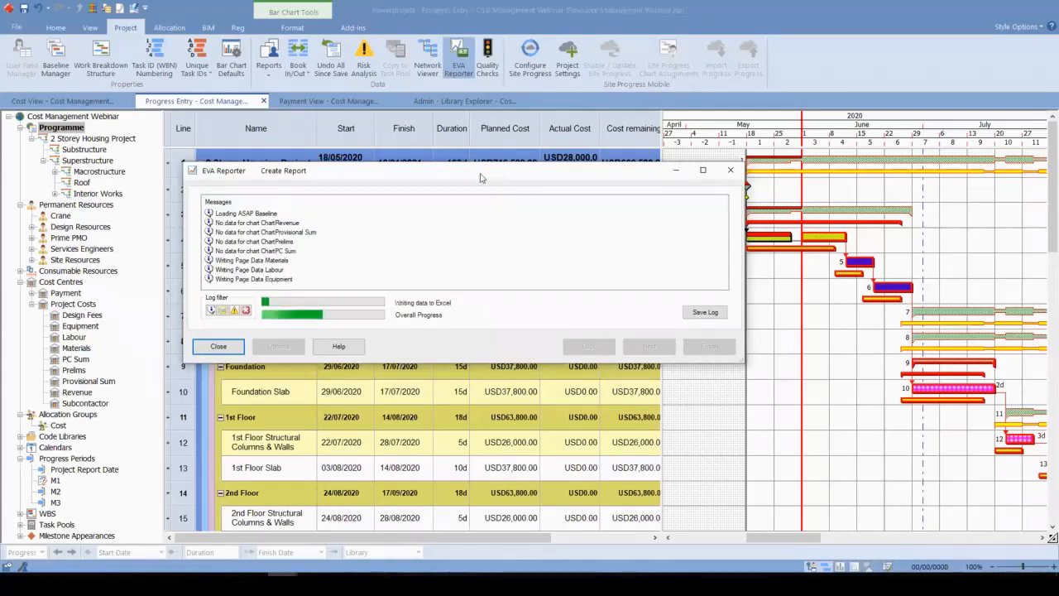
left_click_drag(476, 174, 464, 270)
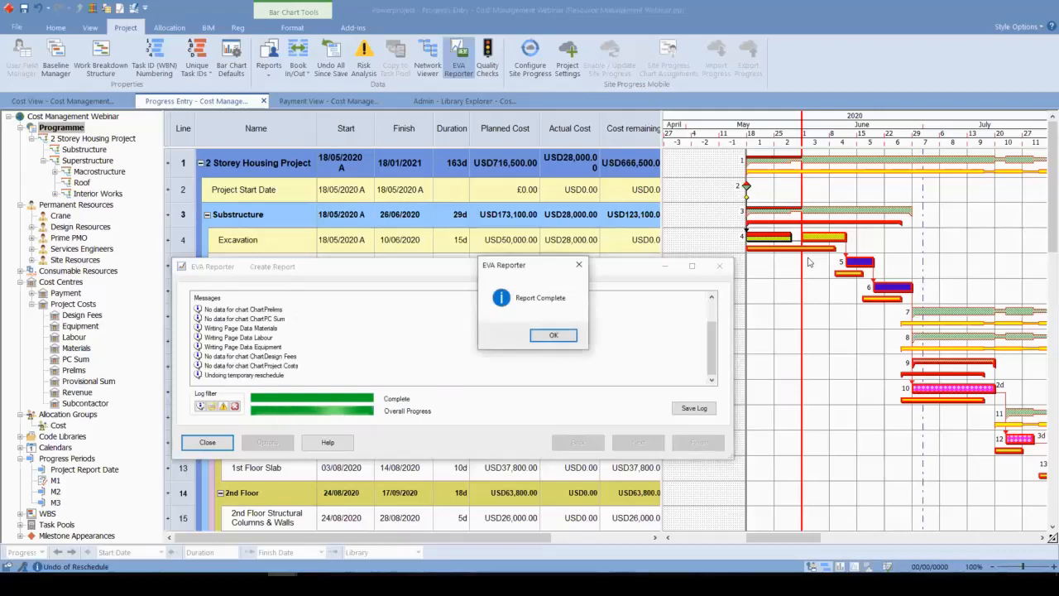
left_click(550, 337)
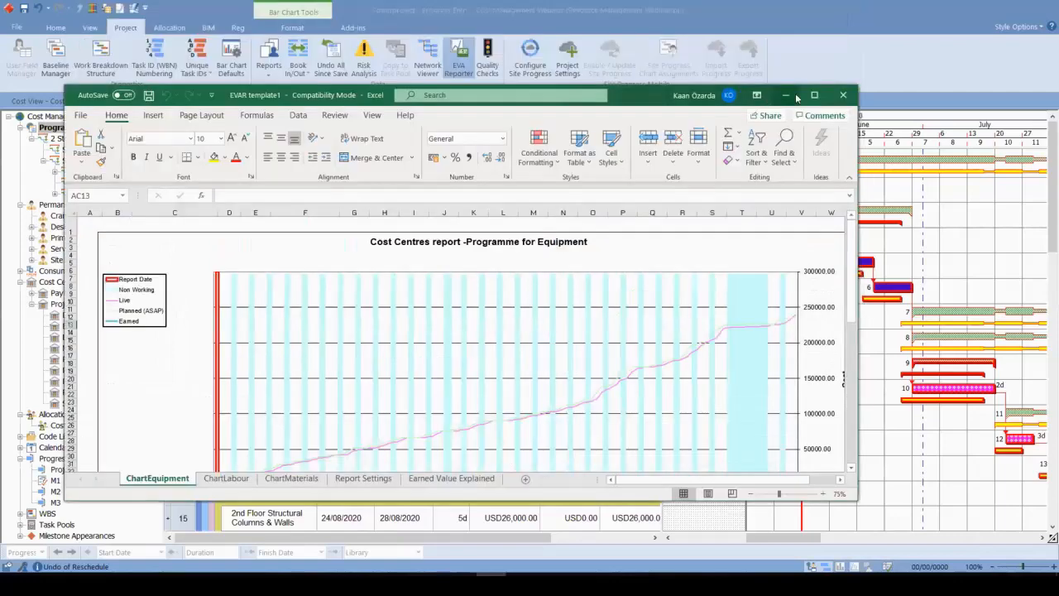
Step: Maximise the generated Excel report and examine the Live and Planned (ASAP) cost curves on the Equipment chart
double_click(646, 11)
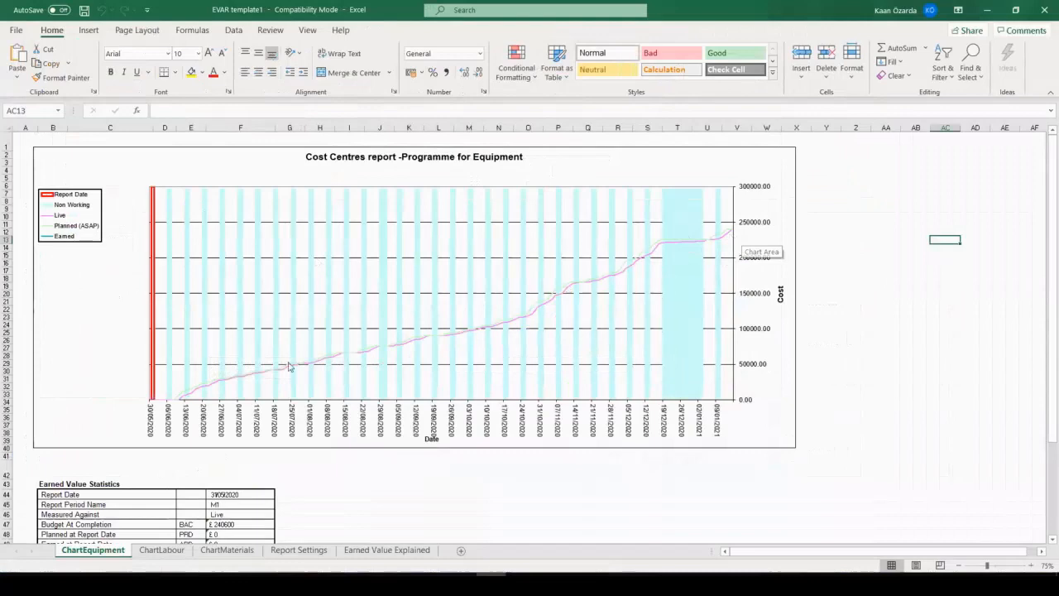
scroll(257, 390, "up", 4)
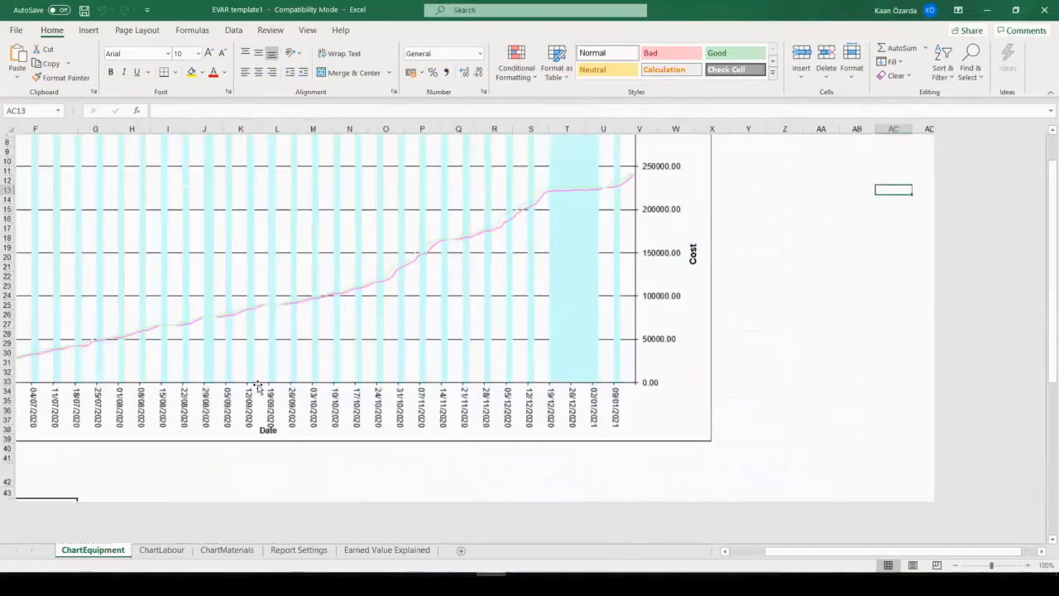
left_click_drag(865, 559, 744, 553)
scroll(438, 399, "up", 3)
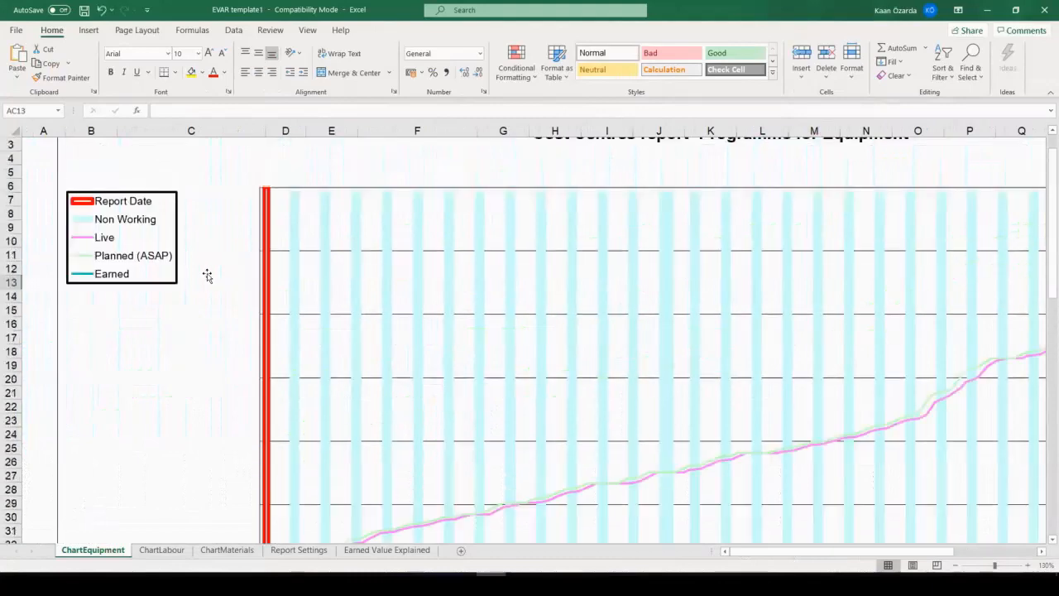
left_click(102, 238)
scroll(286, 452, "down", 2)
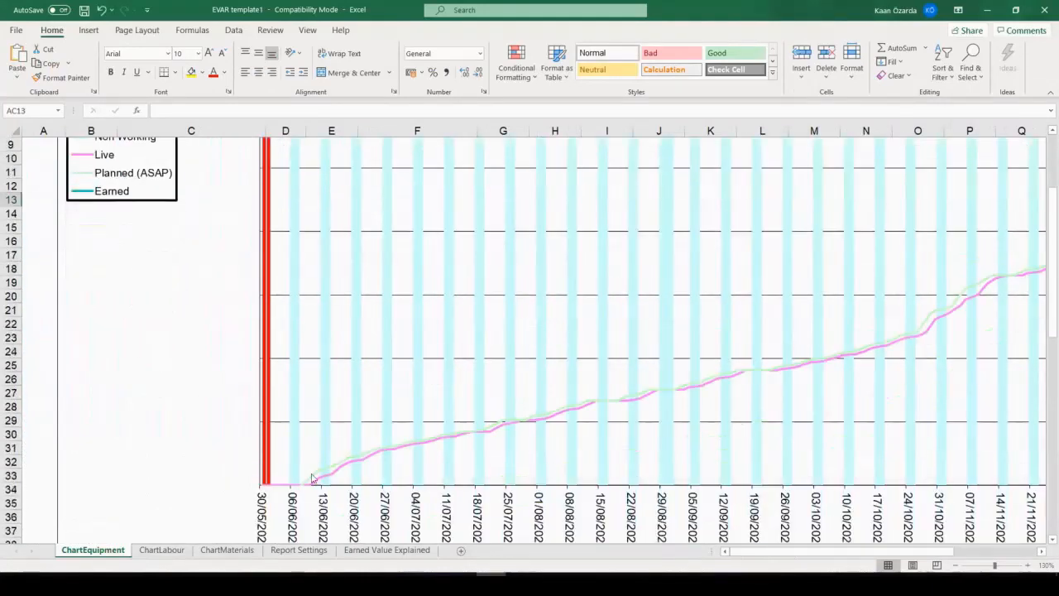
scroll(342, 468, "up", 2)
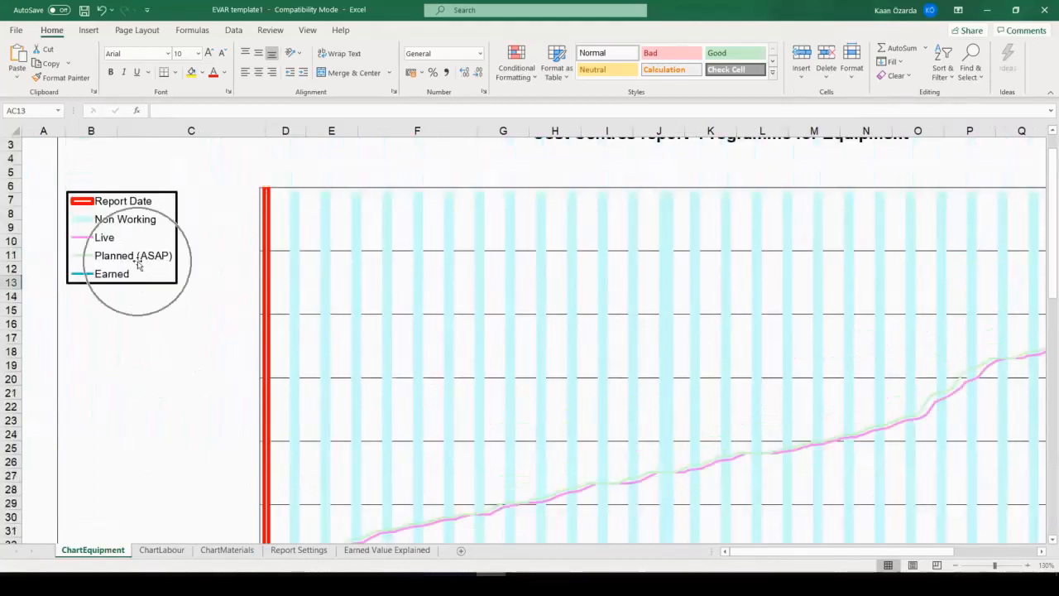
scroll(307, 406, "down", 2)
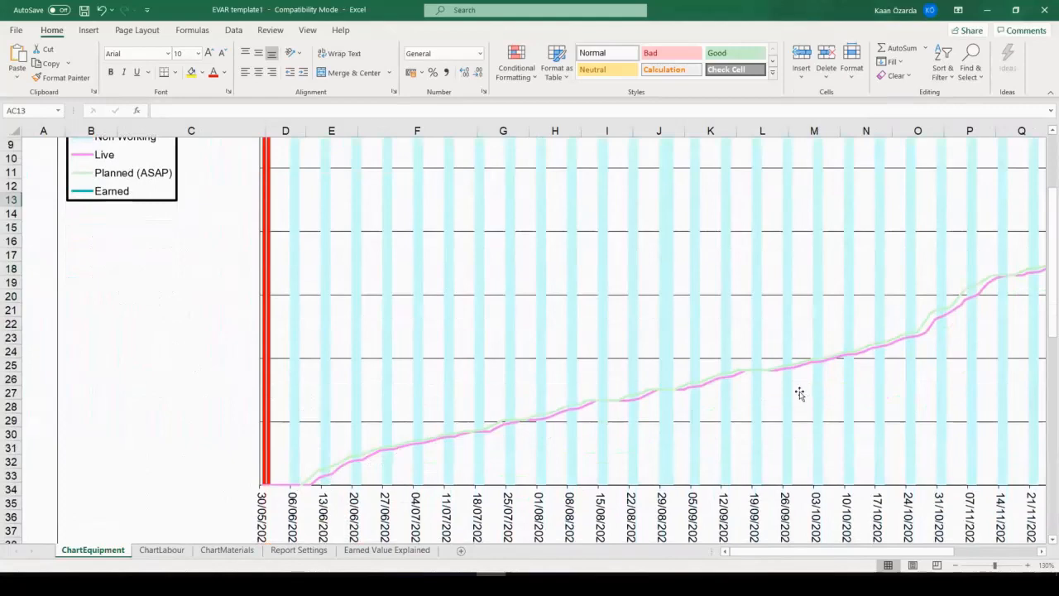
scroll(750, 373, "down", 2, "ctrl")
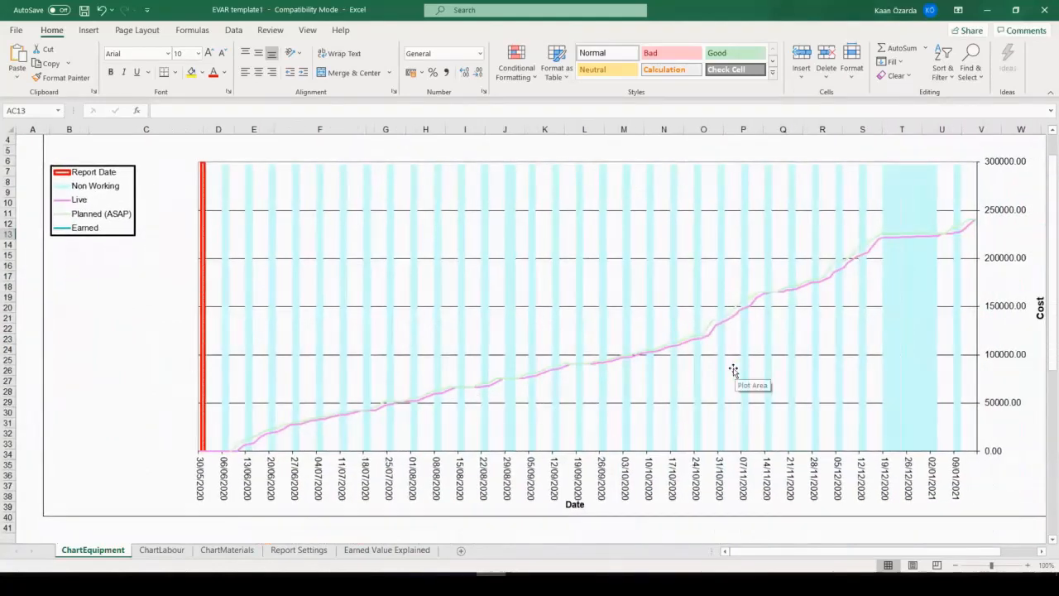
Step: Review the Labour and Materials cost charts and the earned value statistics below the Materials chart
left_click(162, 551)
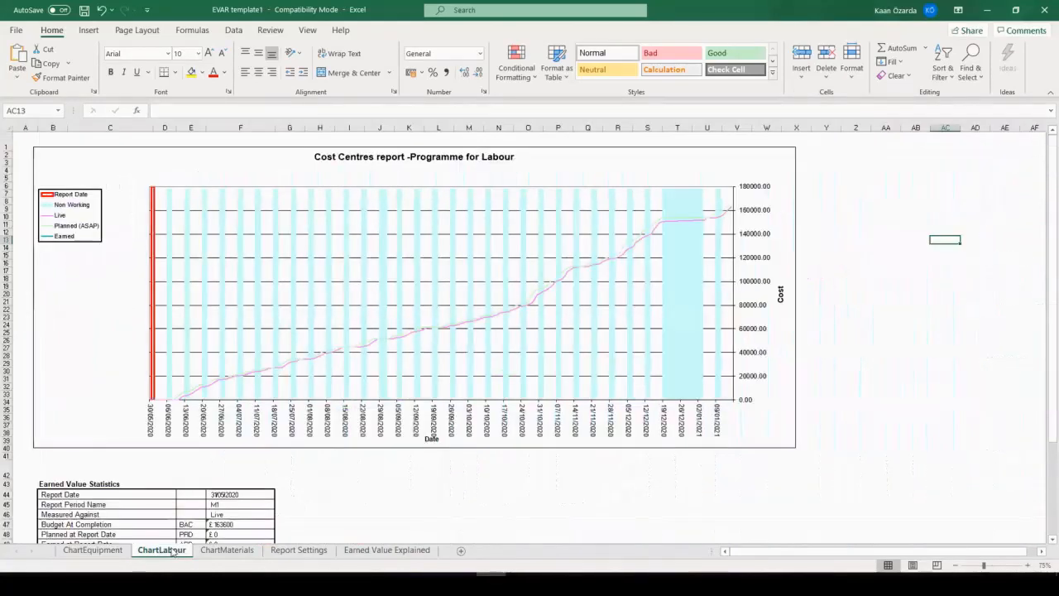
left_click(228, 550)
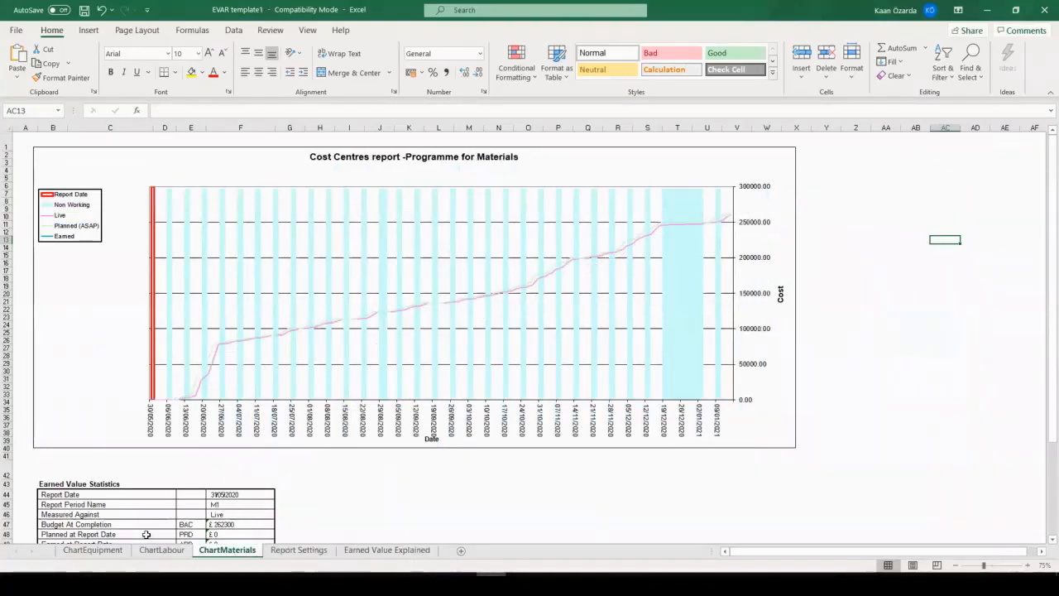
scroll(760, 299, "down", 3)
scroll(721, 307, "up", 3)
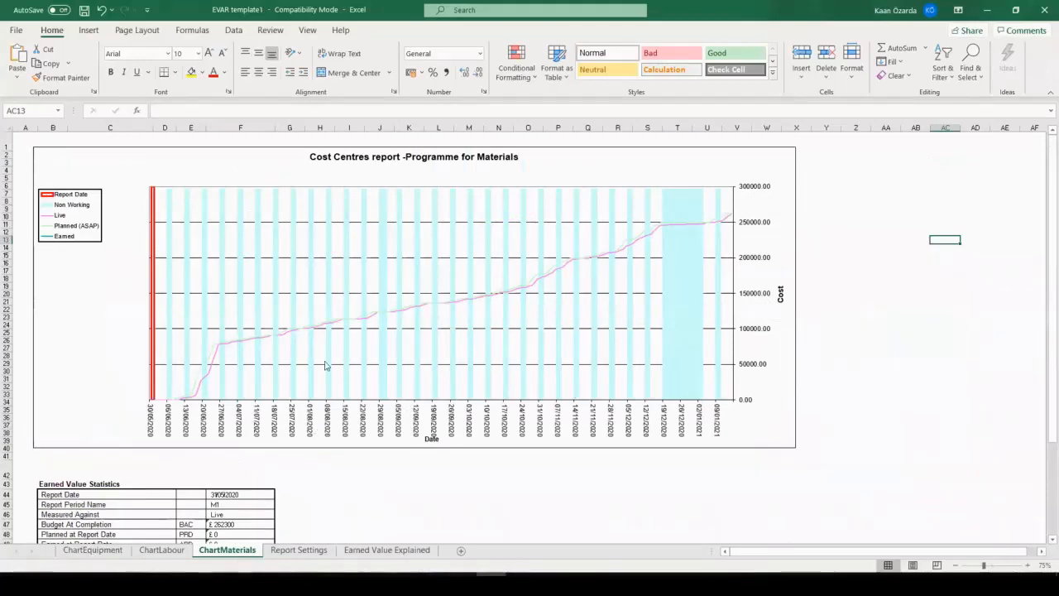
Step: Return to the Equipment chart and compare its planned and live cost curves along the date axis, down to the earned value statistics
left_click(92, 550)
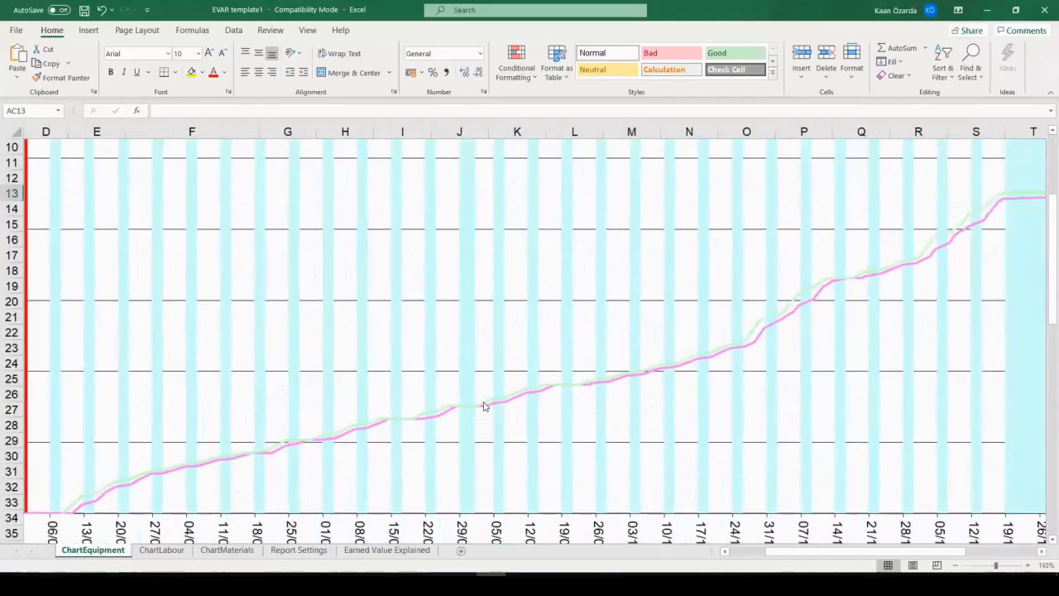
scroll(537, 422, "down", 1)
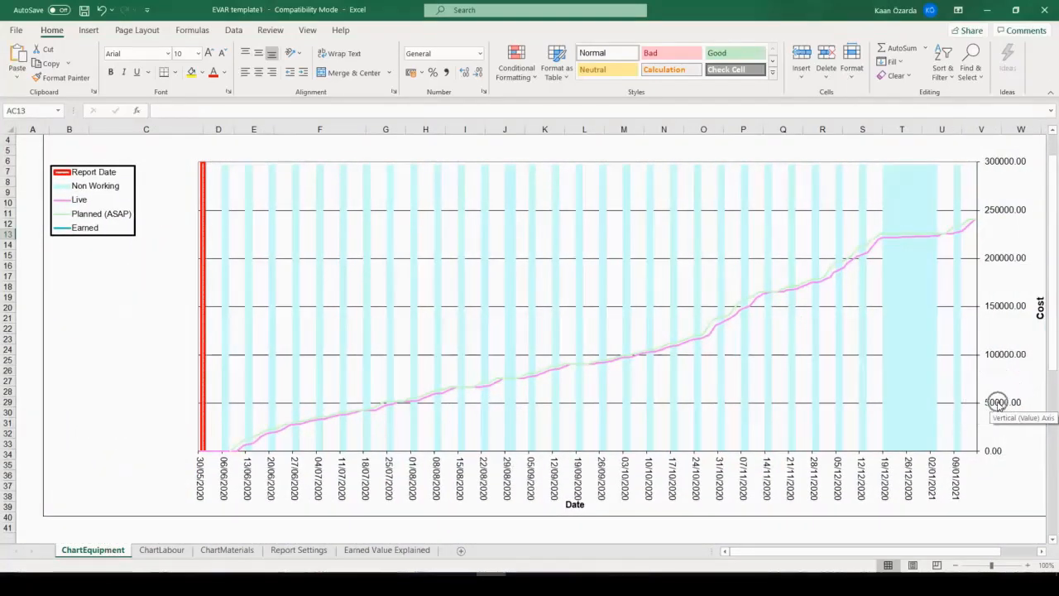
key("ctrl")
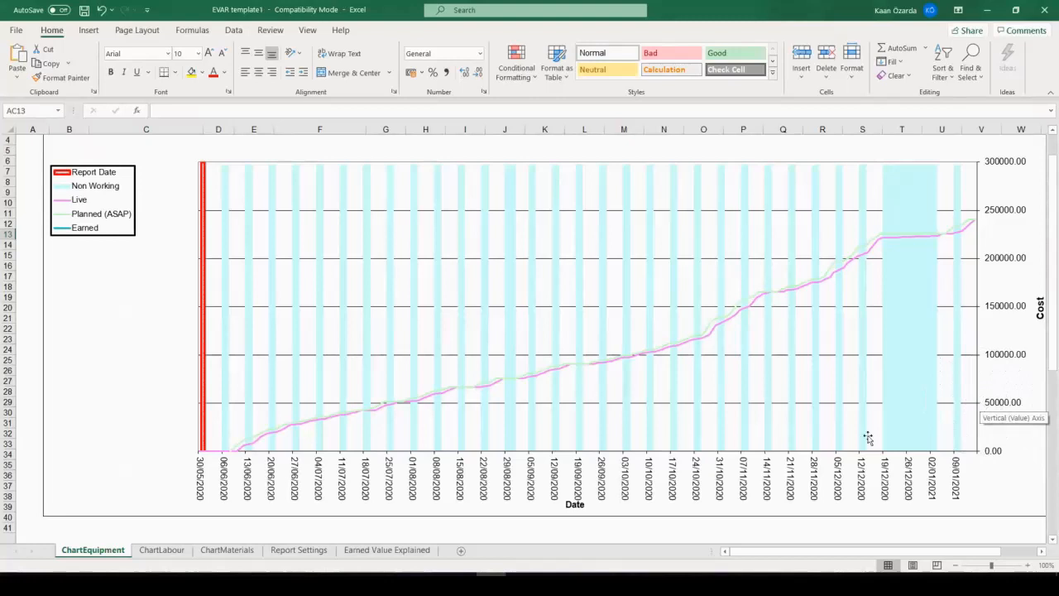
key("ctrl")
mouse_move(416, 405)
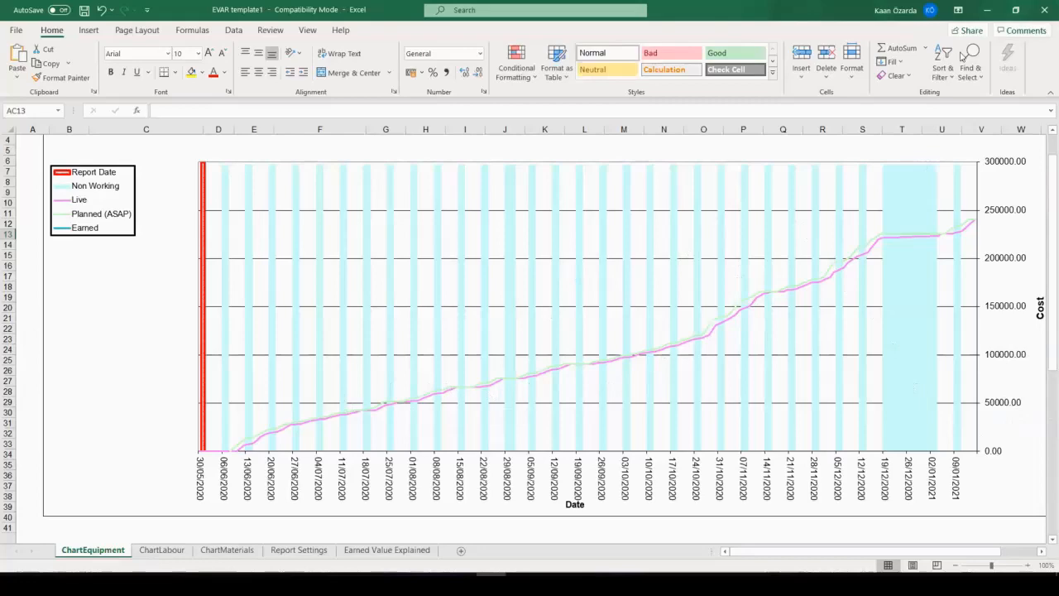
scroll(934, 279, "up", 1)
scroll(884, 262, "down", 3)
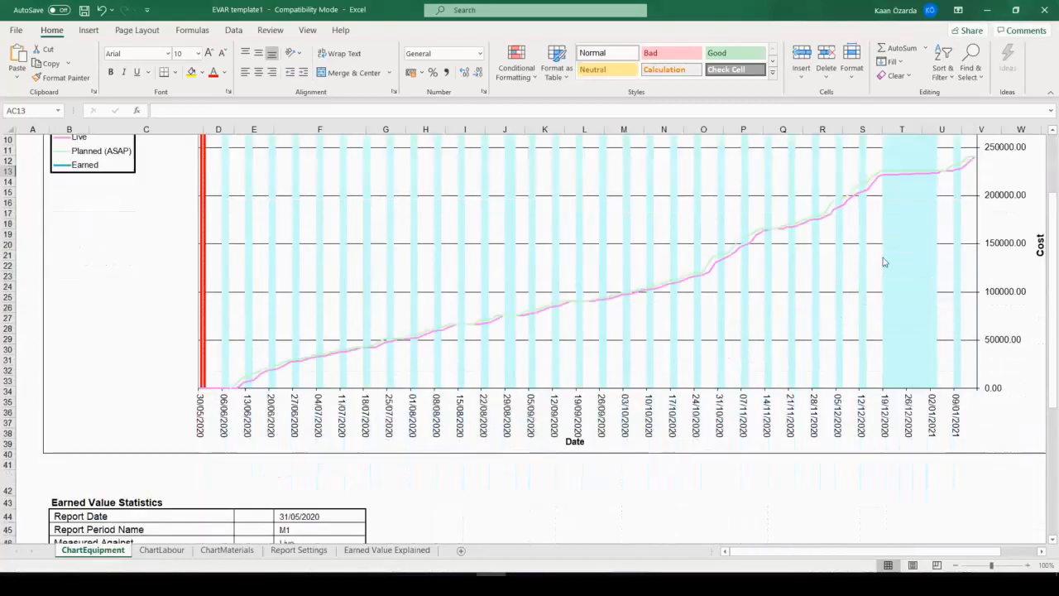
Step: Switch from the Excel report to Powerproject and close the EVA Reporter's Create Report window
scroll(884, 262, "up", 3)
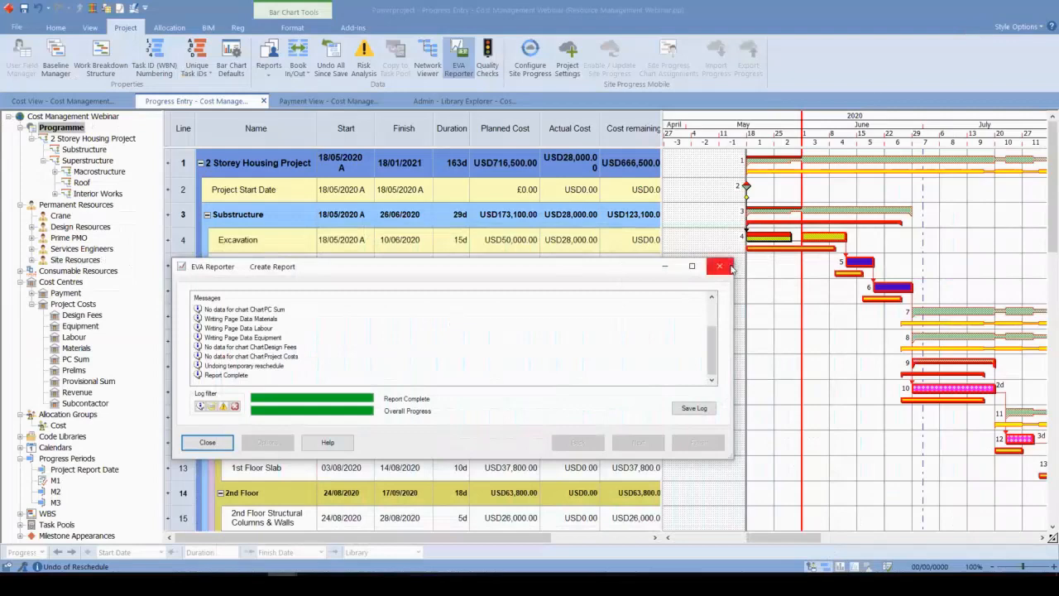
left_click(720, 265)
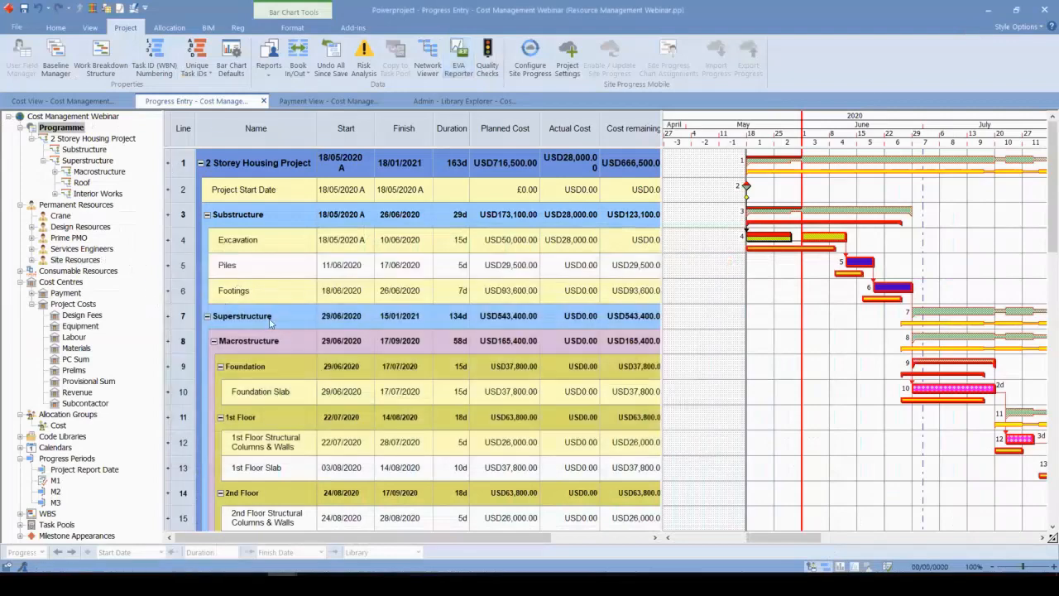
scroll(269, 323, "down", 1)
scroll(269, 323, "up", 1)
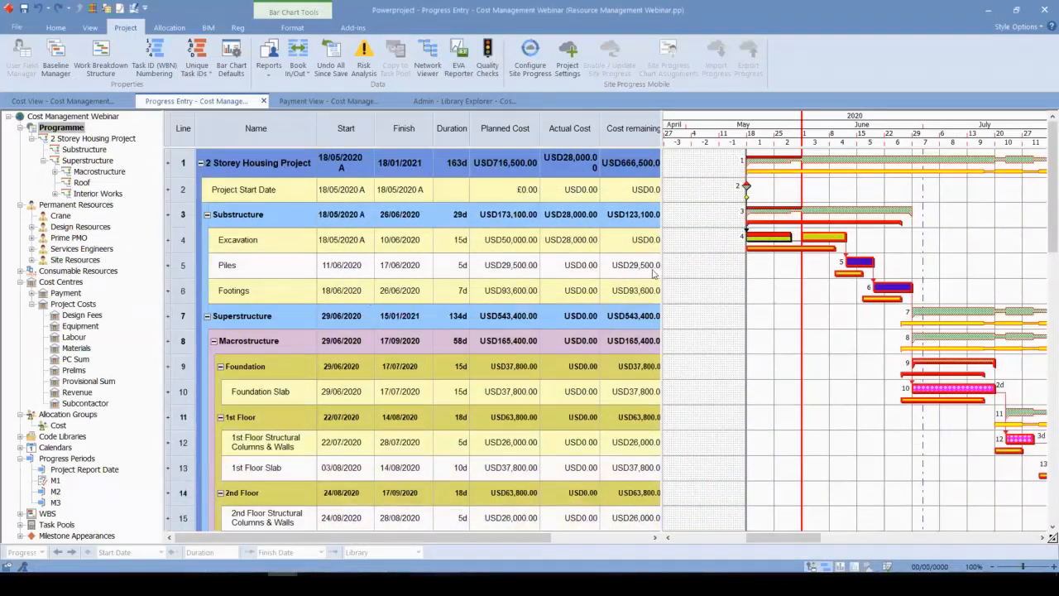
Step: Minimise the Excel report and widen the Cost remaining column and the table area of the Progress Entry view
left_click_drag(686, 287, 673, 294)
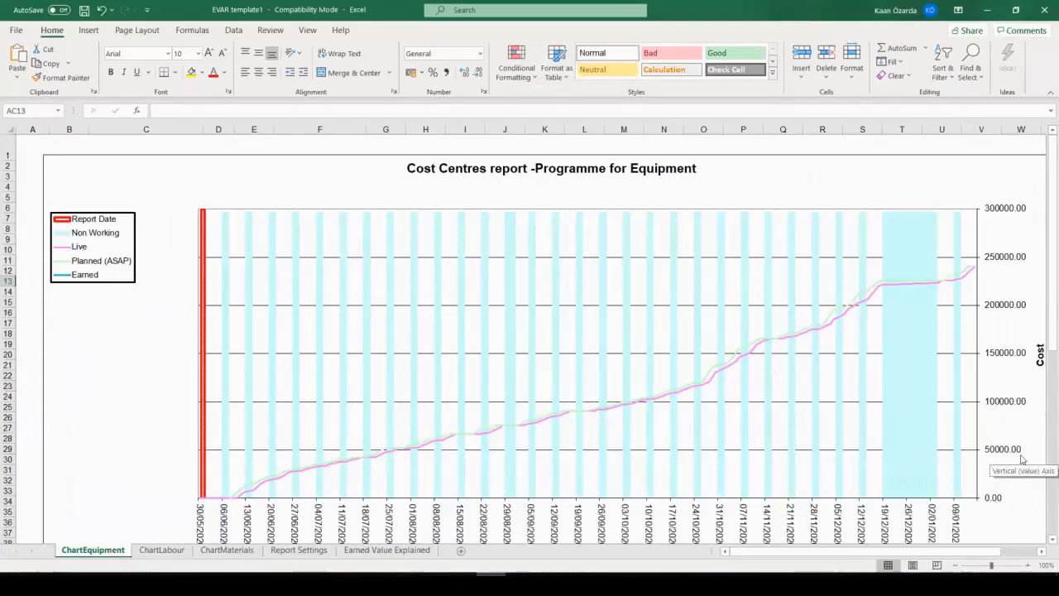
left_click(985, 11)
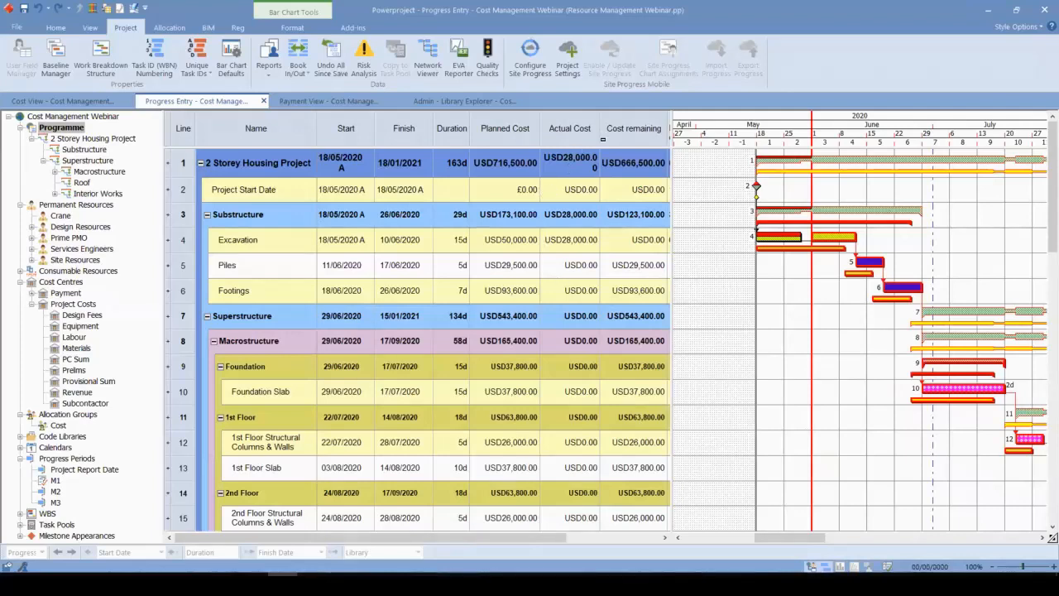
left_click_drag(600, 144, 608, 145)
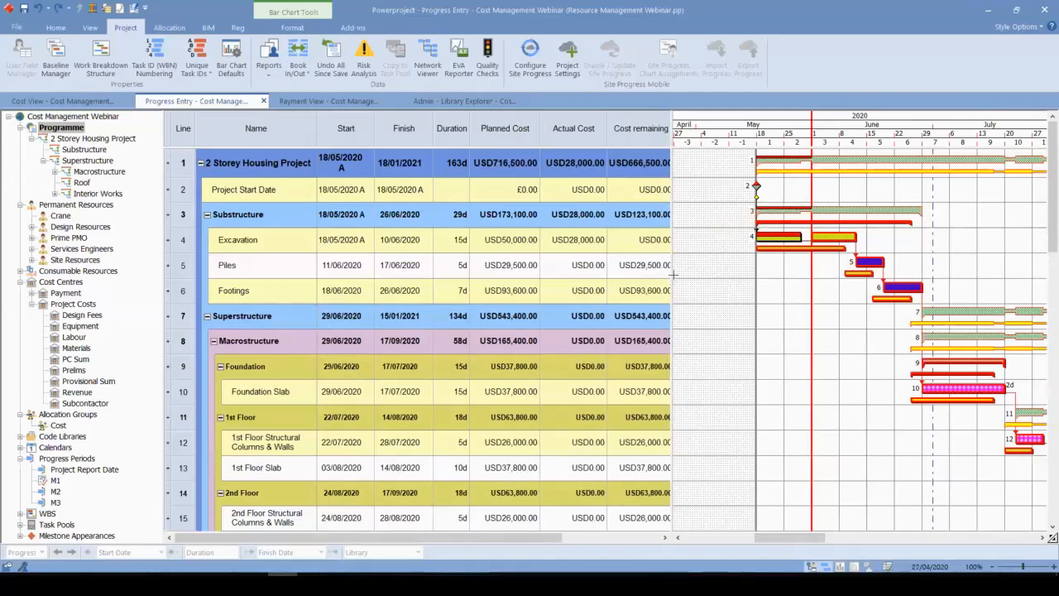
mouse_move(672, 276)
left_mouse_down()
mouse_move(710, 281)
mouse_move(679, 284)
left_mouse_up()
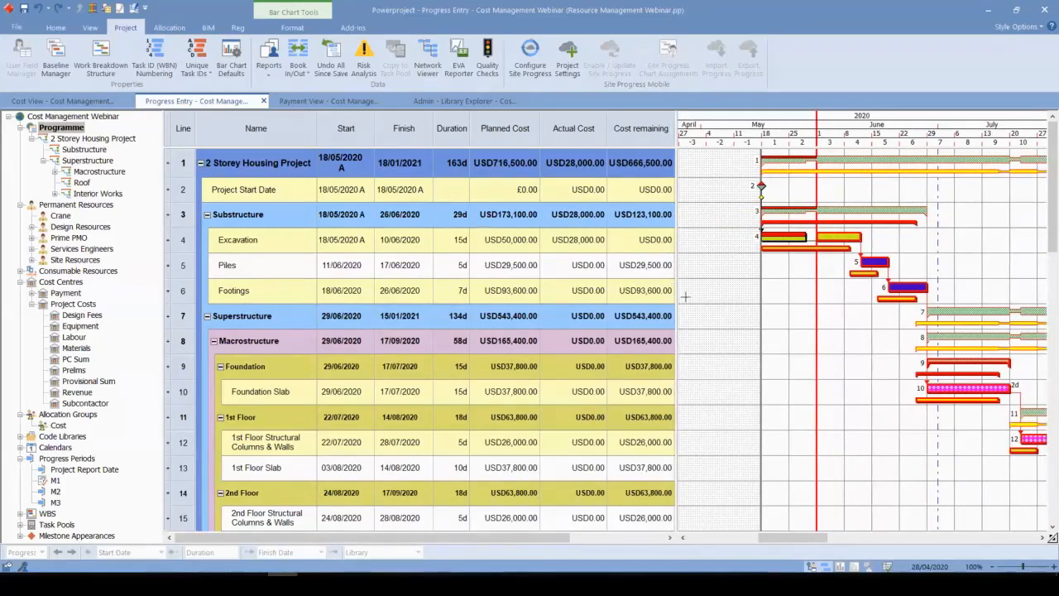
scroll(776, 286, "down", 3)
scroll(777, 295, "up", 3)
left_click_drag(786, 538, 797, 538)
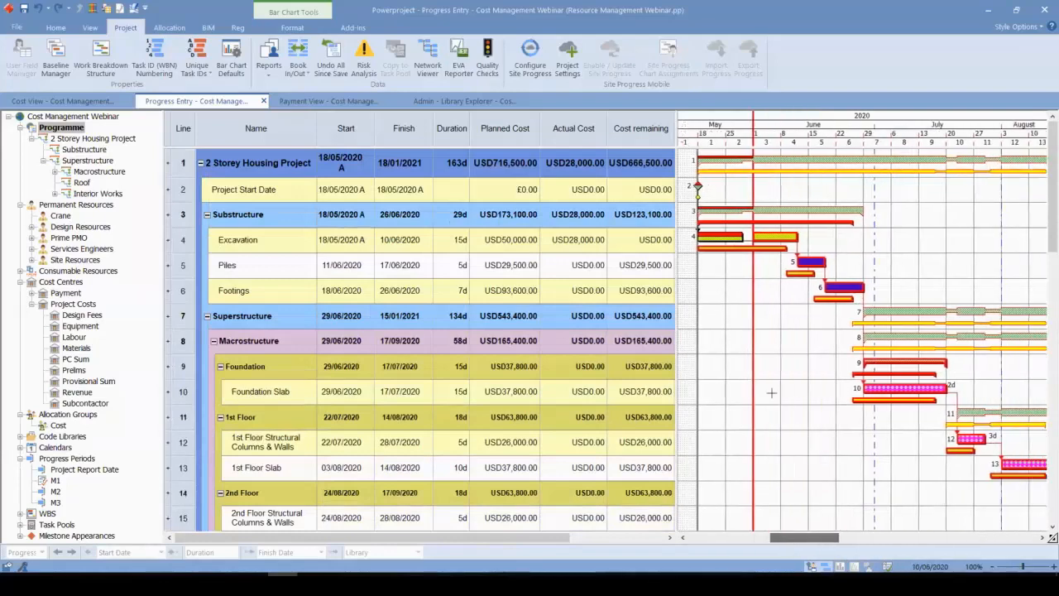
Step: Switch to the Payment View and edit the Cost (USD) column definition to use a source other than Live
left_click(315, 103)
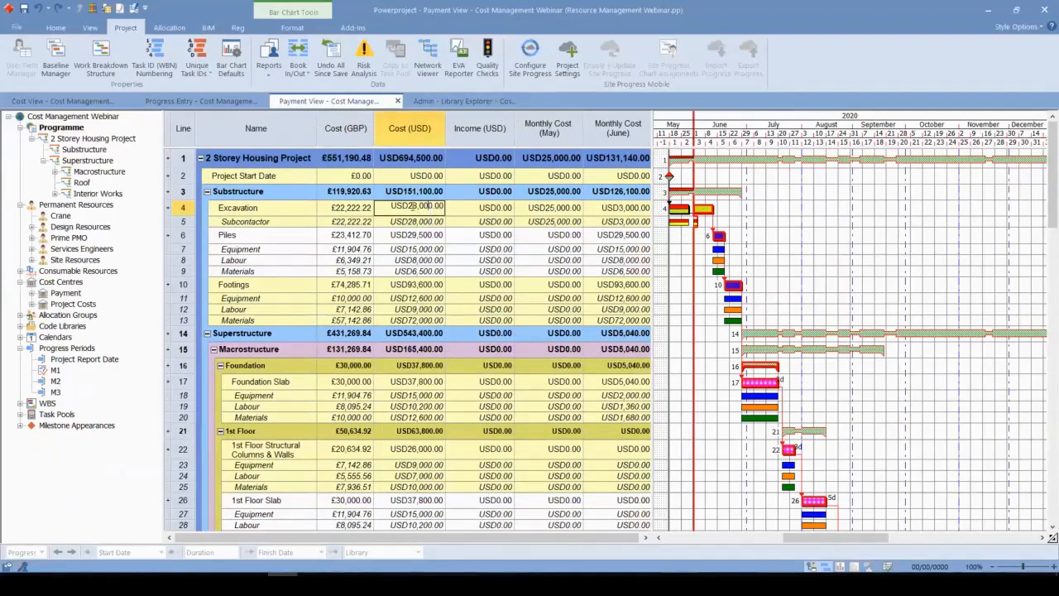
right_click(398, 122)
left_click(510, 260)
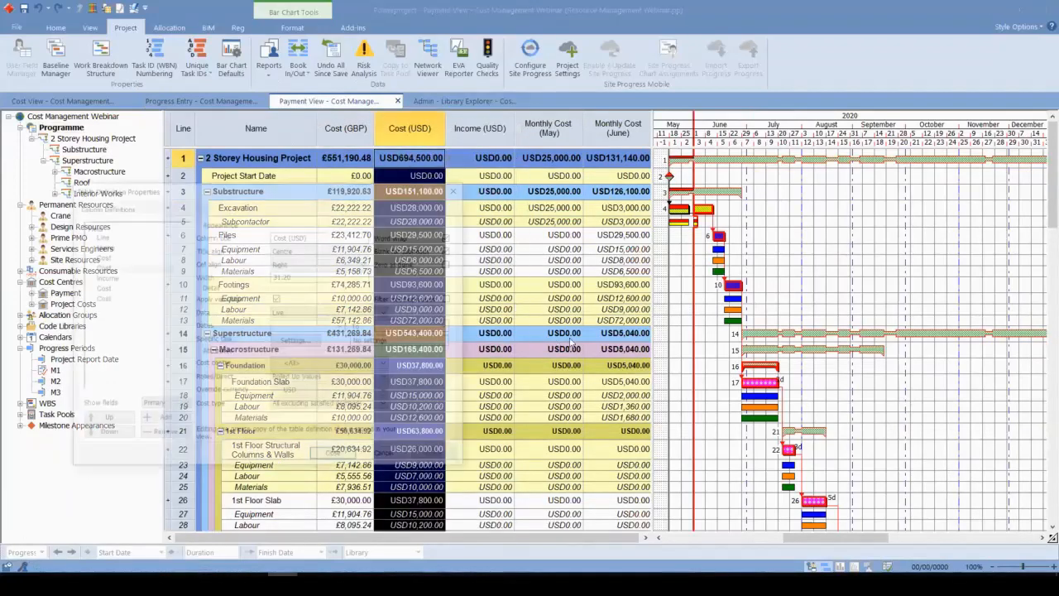
left_click(299, 313)
left_click(295, 348)
left_click(439, 457)
left_click(335, 457)
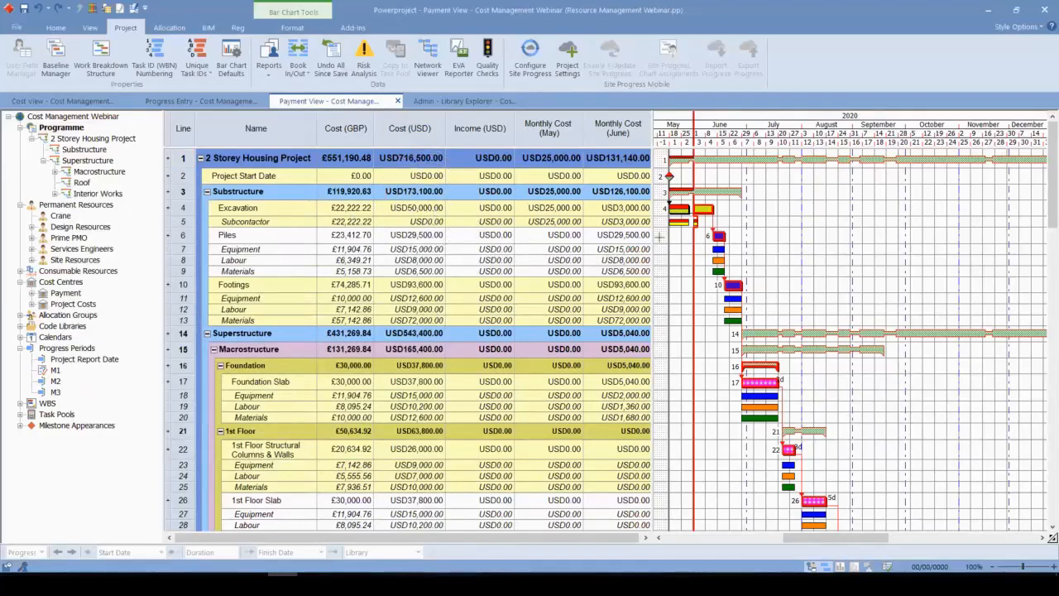
Step: Expand the Payment cost centre and allocate its Cost entry as a point spend at the start of Substructure
mouse_move(651, 239)
left_mouse_down()
mouse_move(663, 239)
mouse_move(650, 240)
left_mouse_up()
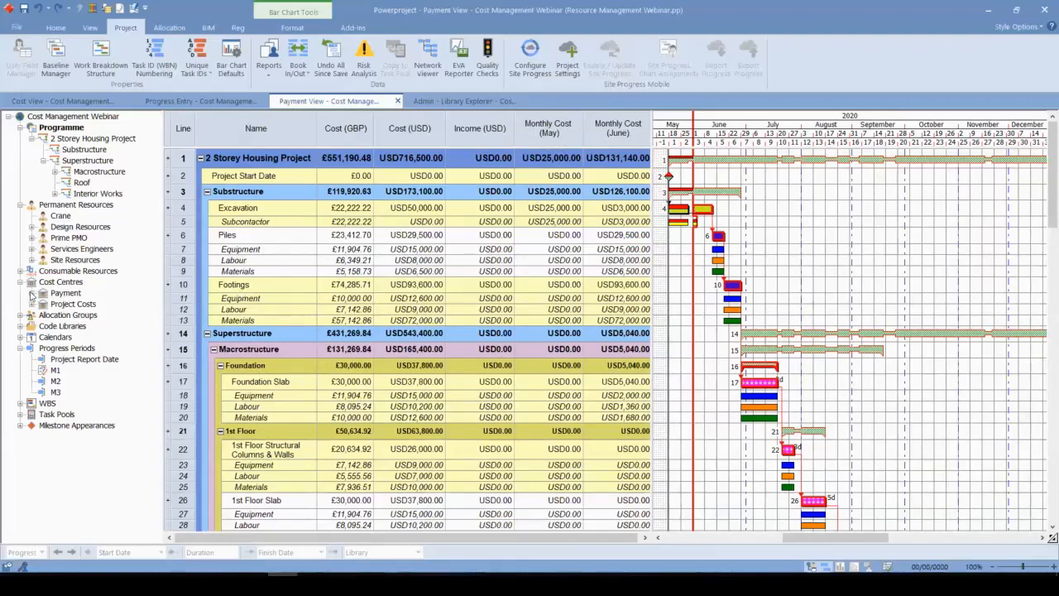
double_click(66, 293)
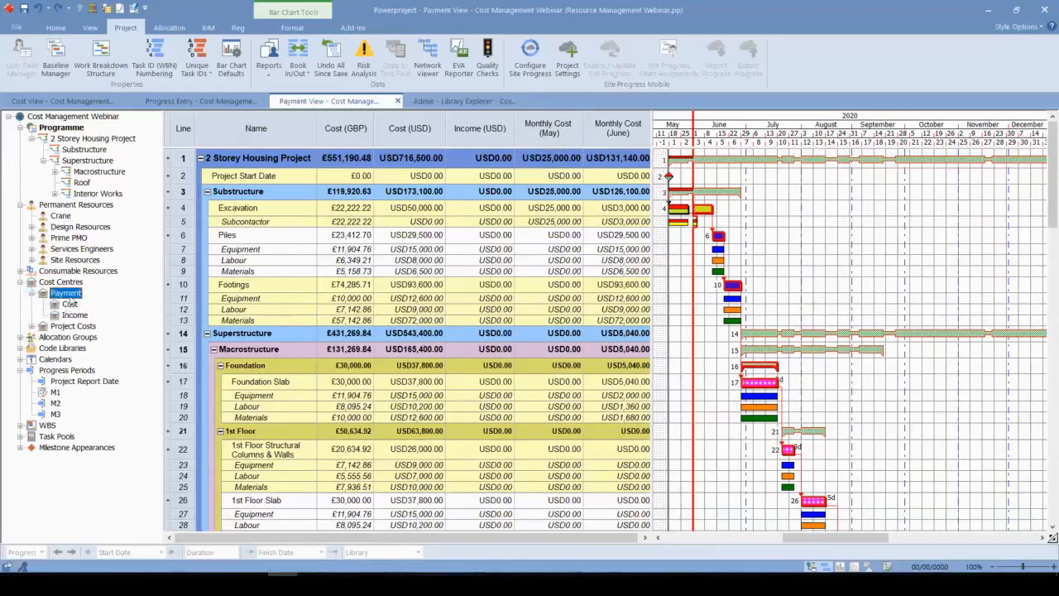
left_click(69, 304)
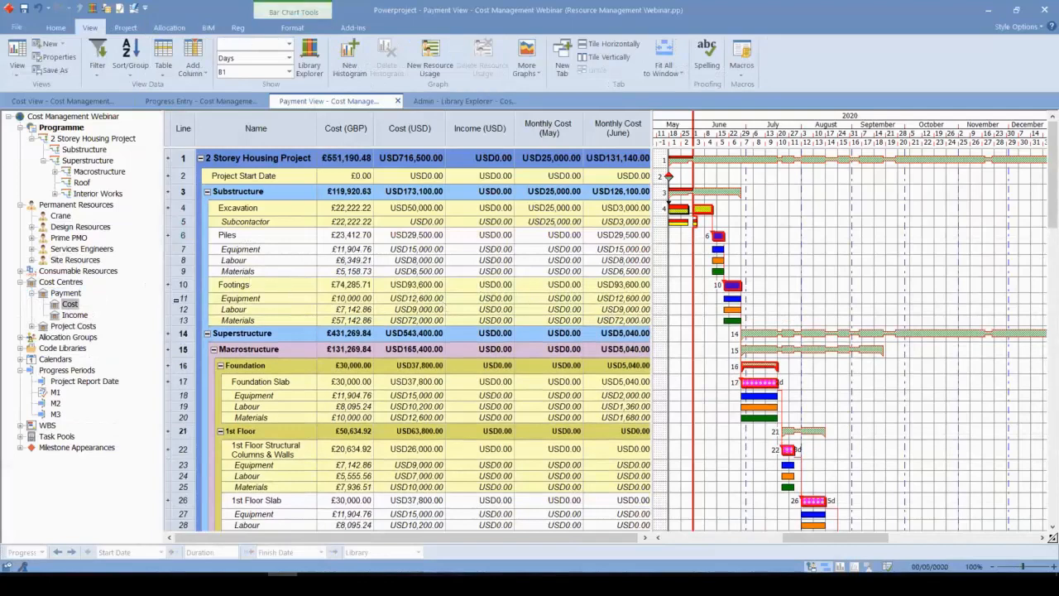
left_click_drag(71, 307, 717, 216)
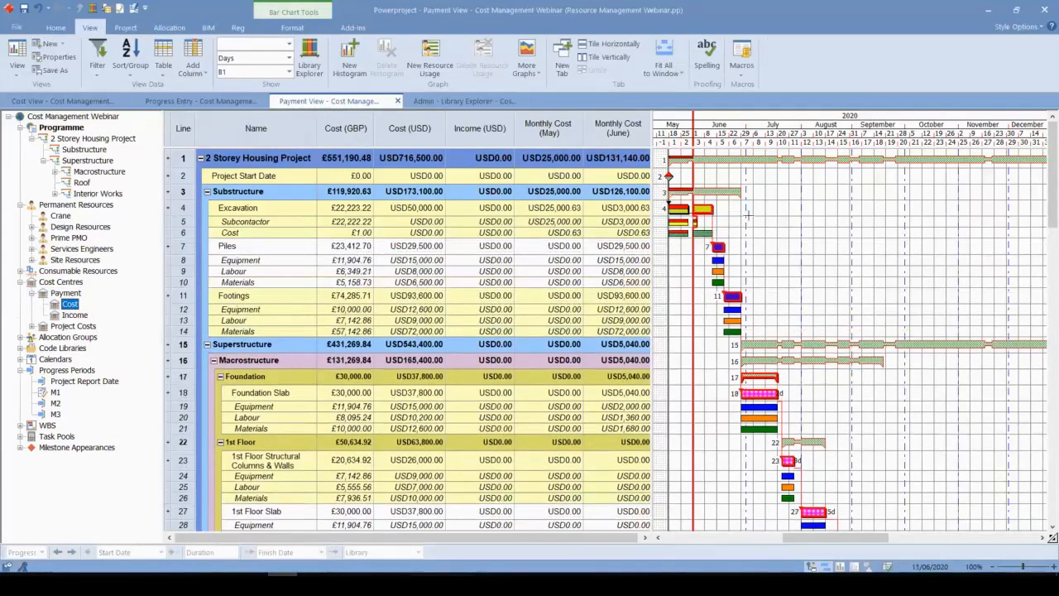
key("ctrl+z")
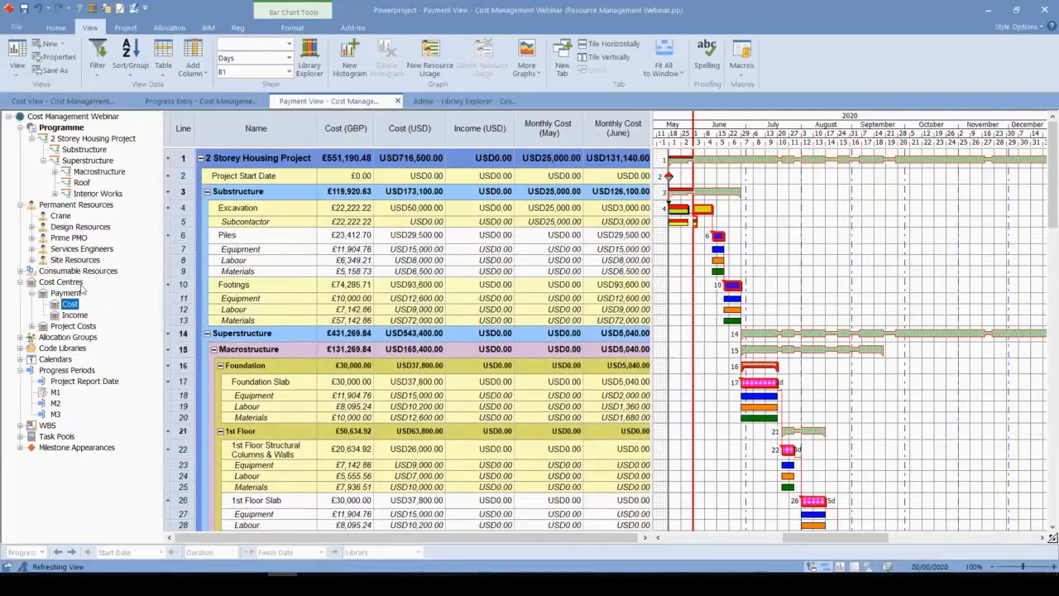
left_click_drag(71, 305, 668, 206)
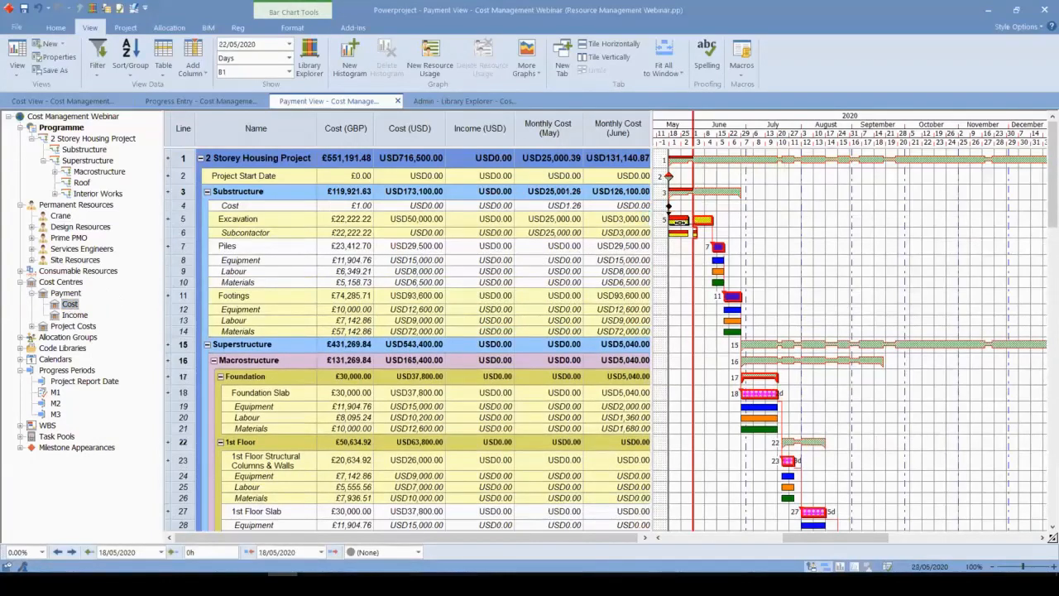
Step: Set the value of the new payment Cost allocation to USD25,000
double_click(670, 206)
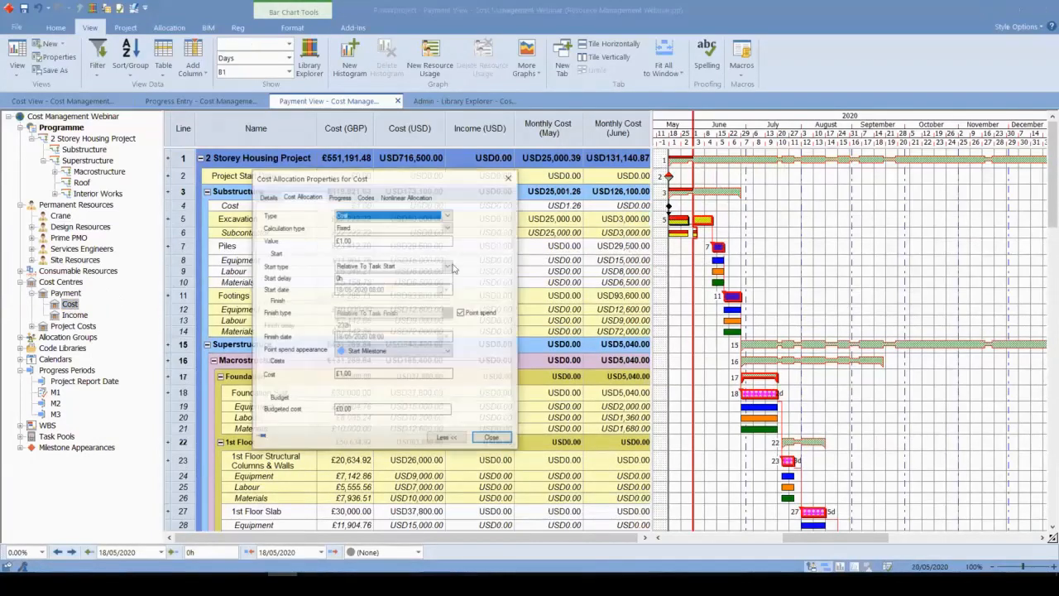
double_click(349, 241)
type("USD")
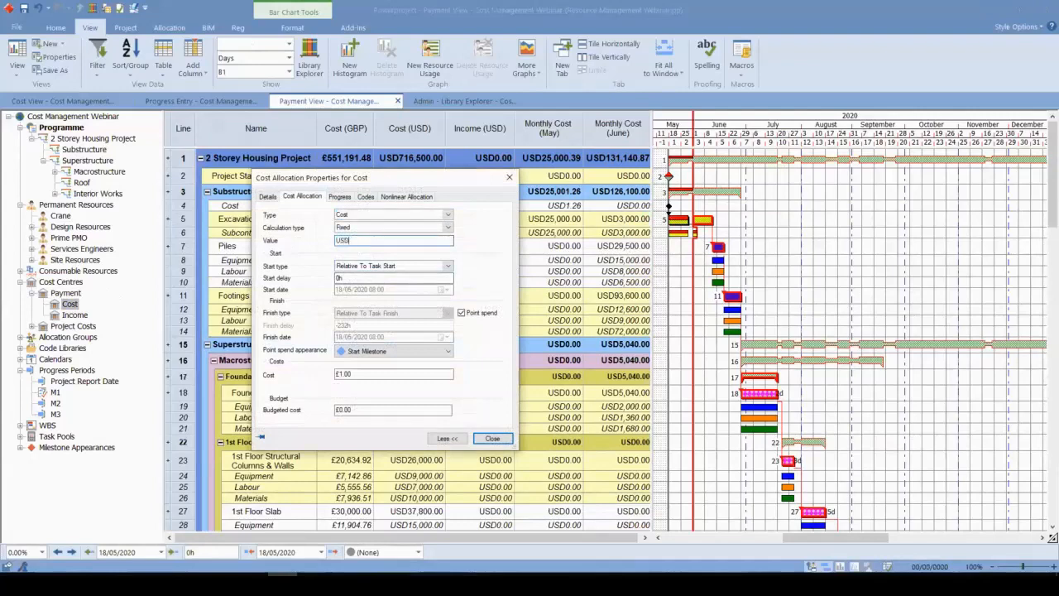
type("25000")
Step: Give the USD25,000 payment allocation the Fixed Date start type with a start date of 15/06/2020
left_click(401, 267)
left_click(394, 277)
left_click(441, 290)
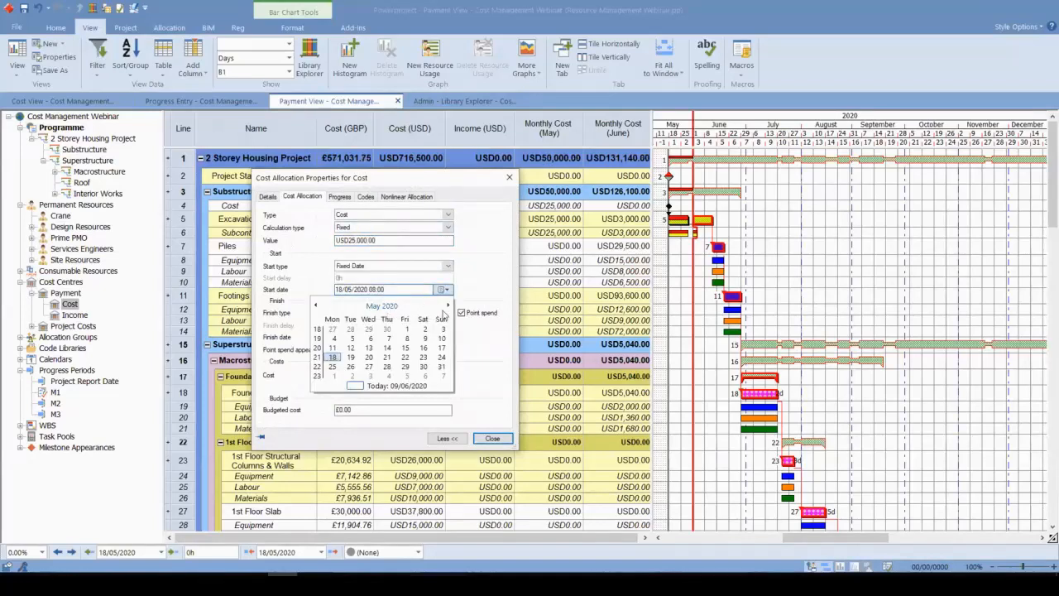
left_click(382, 306)
left_click(358, 348)
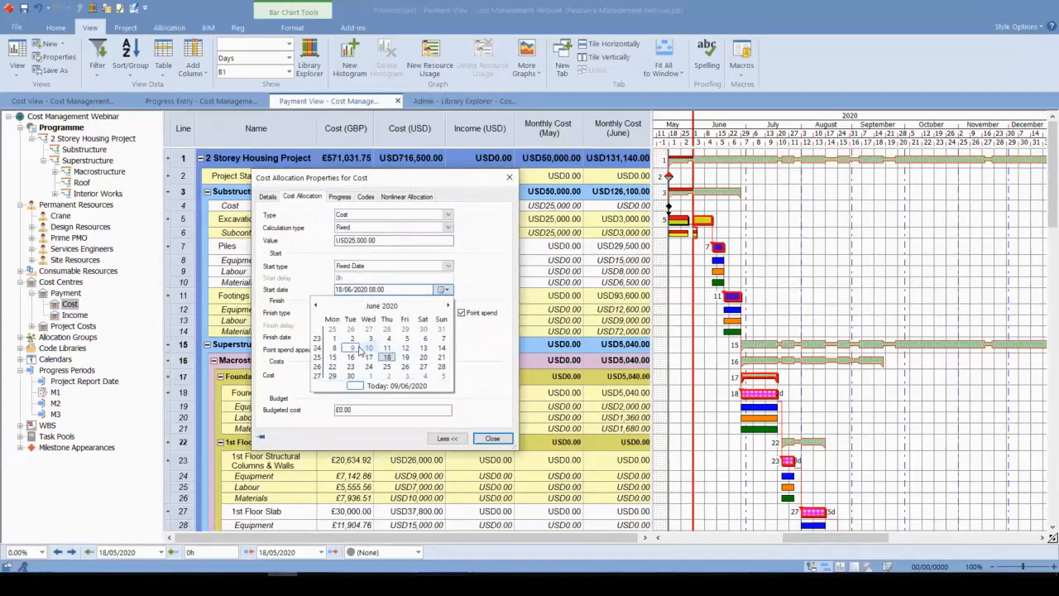
left_click(332, 356)
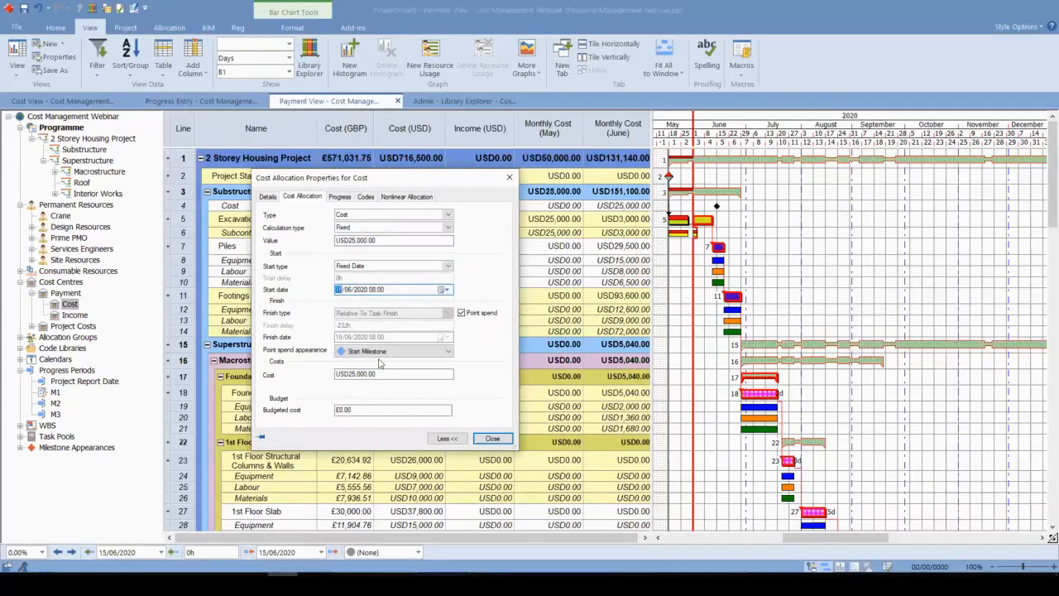
key("ctrl")
left_click(491, 439)
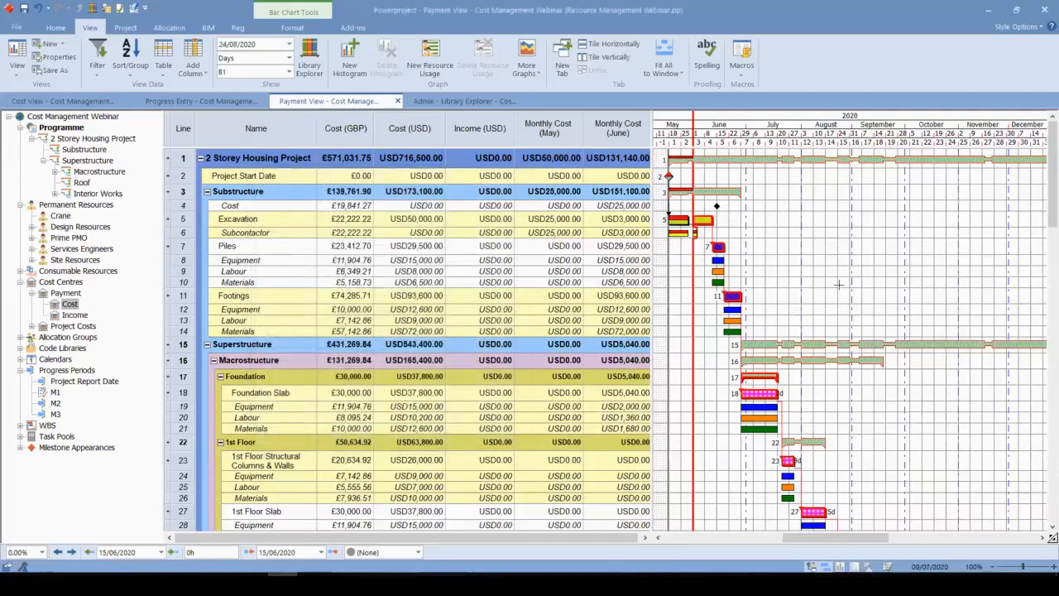
Step: Allocate a second payment Cost point spend at the start of Substructure and set its value to USD3,000
left_click_drag(69, 304, 673, 220)
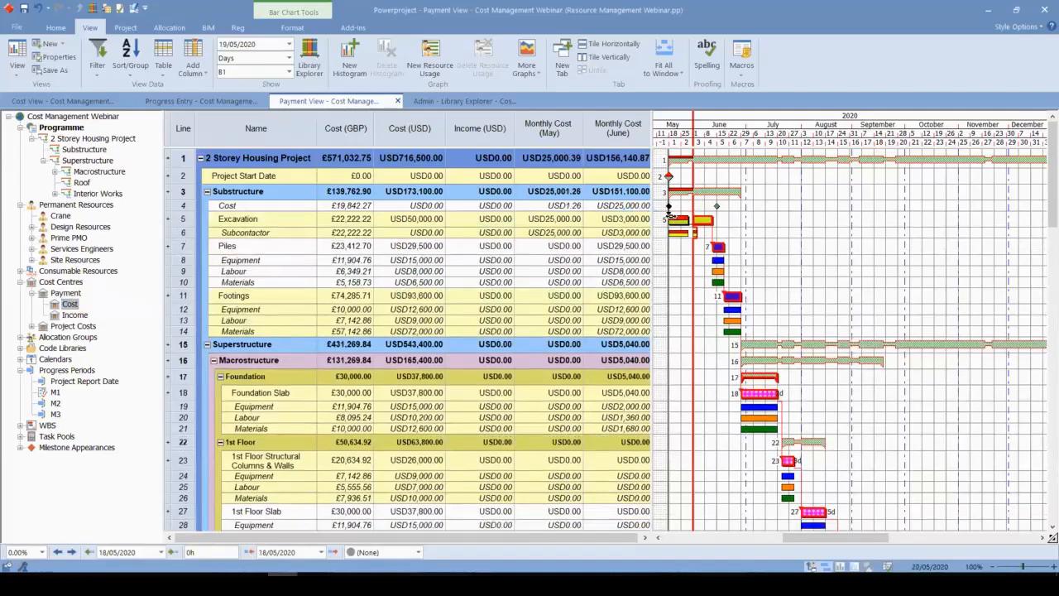
double_click(667, 207)
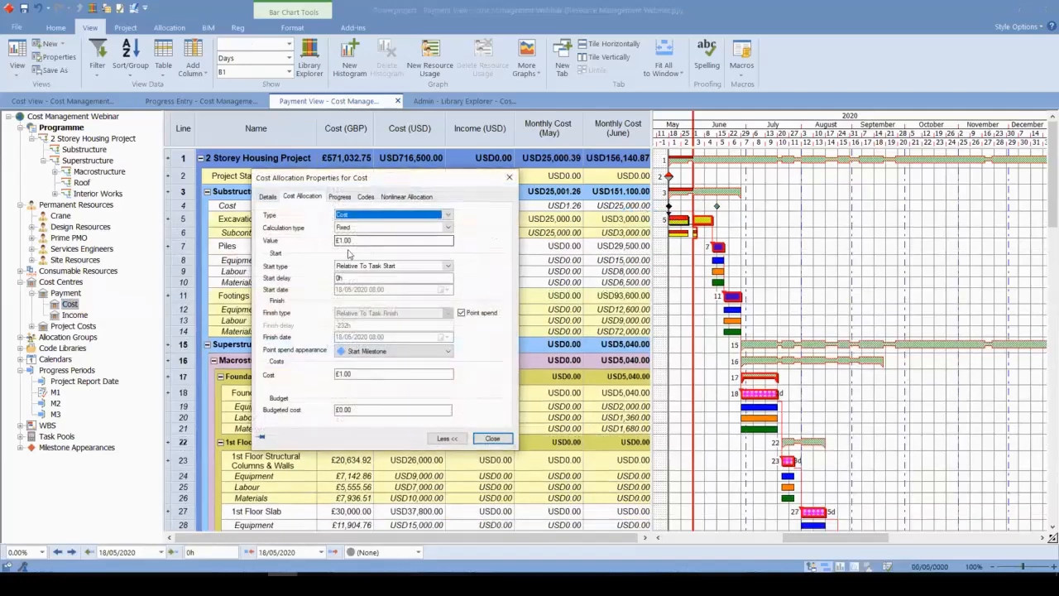
left_click_drag(363, 239, 322, 239)
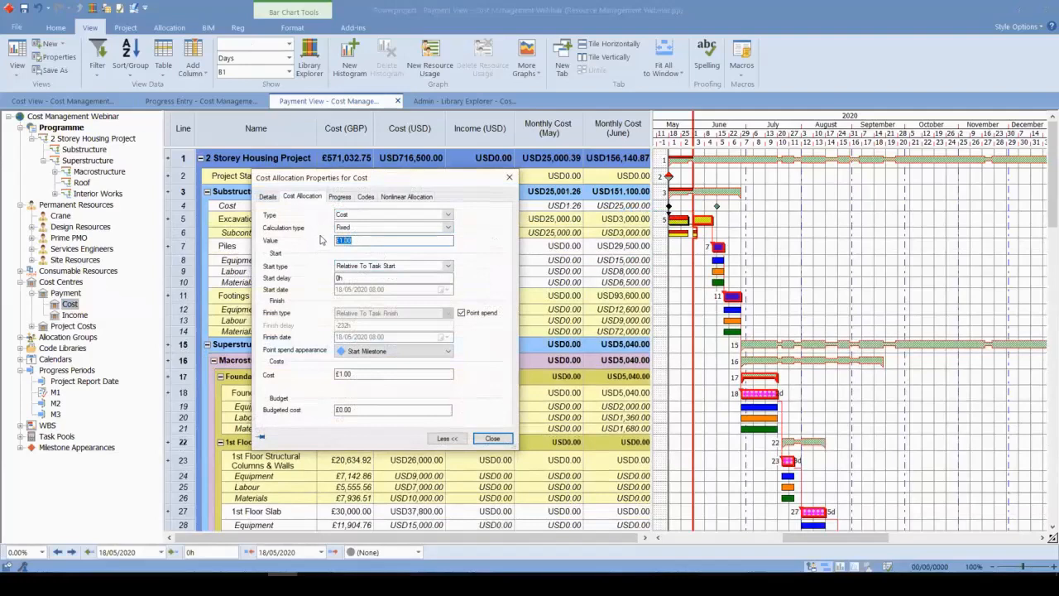
type("USD3,000")
Step: Give the USD3,000 payment allocation the Fixed Date start type with a start date of 15/07/2020
left_click(448, 266)
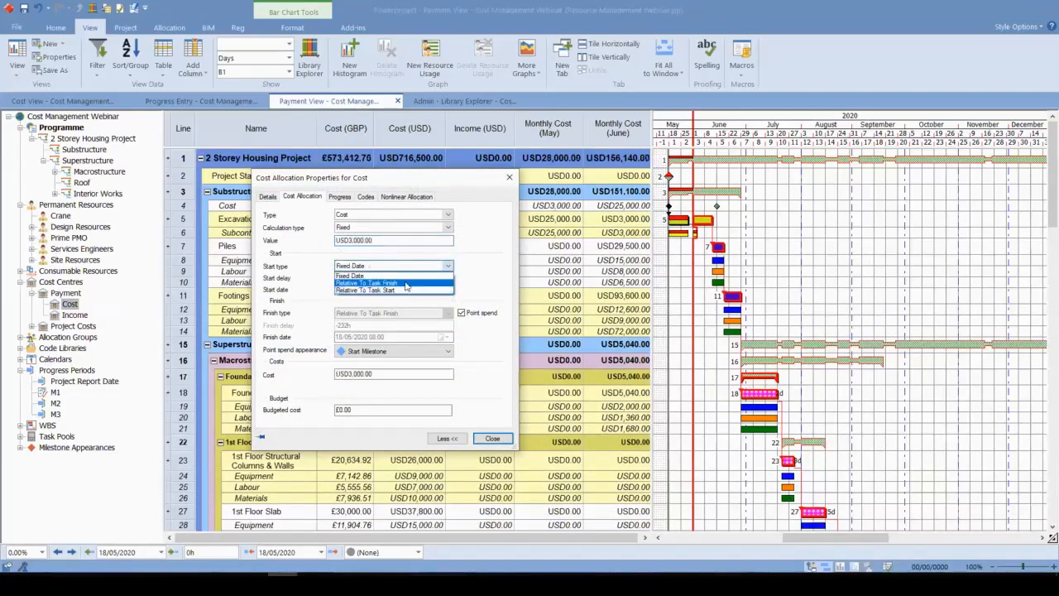
left_click(403, 276)
left_click(444, 290)
left_click(447, 305)
left_click(448, 305)
left_click(448, 306)
left_click(368, 348)
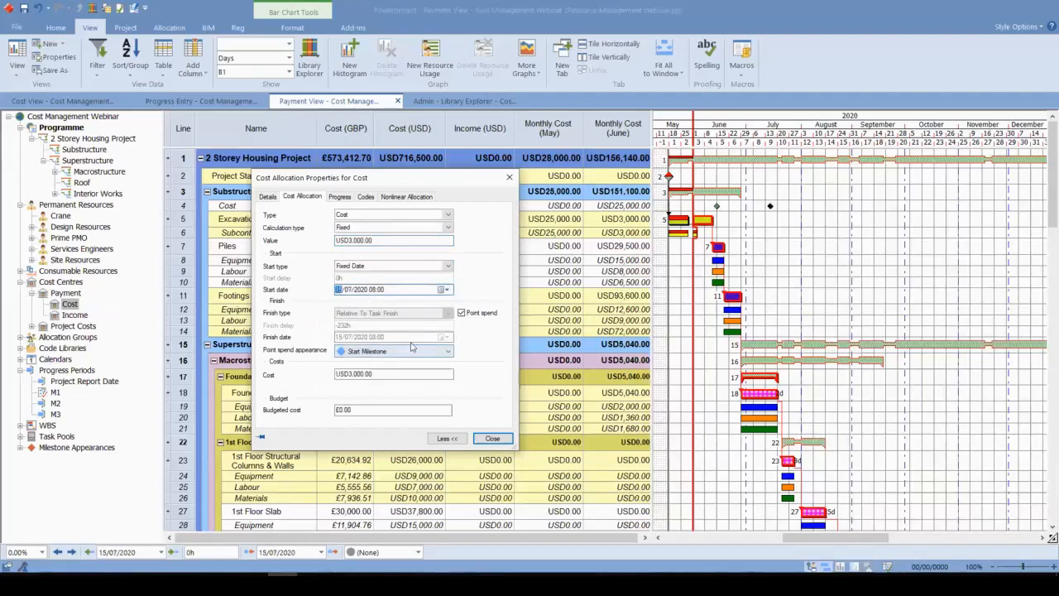
left_click(493, 439)
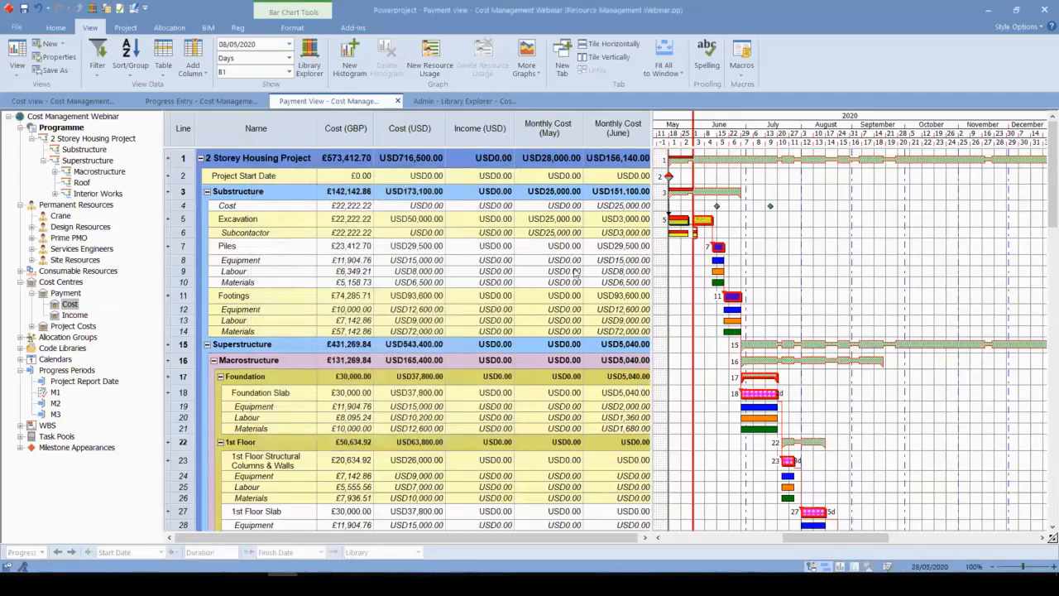
Step: Add a histogram pane below the bar chart that graphs Total Cost for the Payment cost centre
left_click(350, 65)
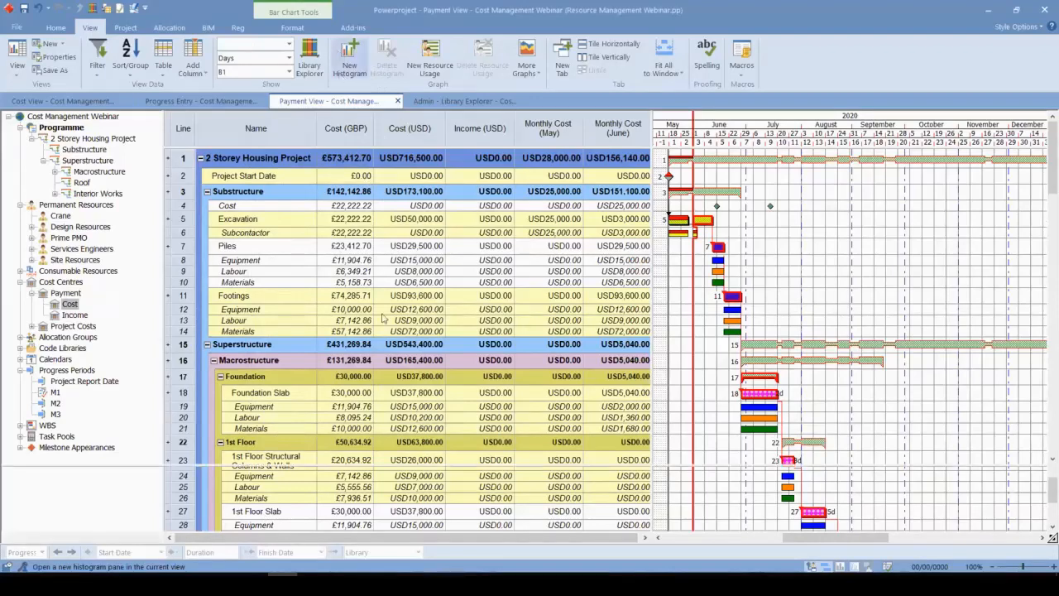
left_click(324, 462)
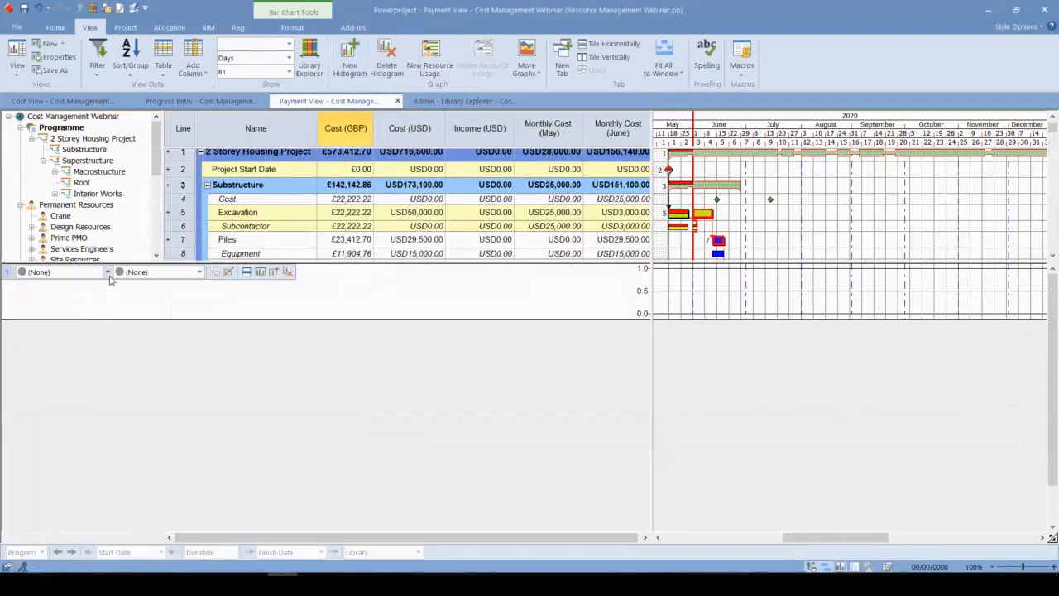
left_click(108, 271)
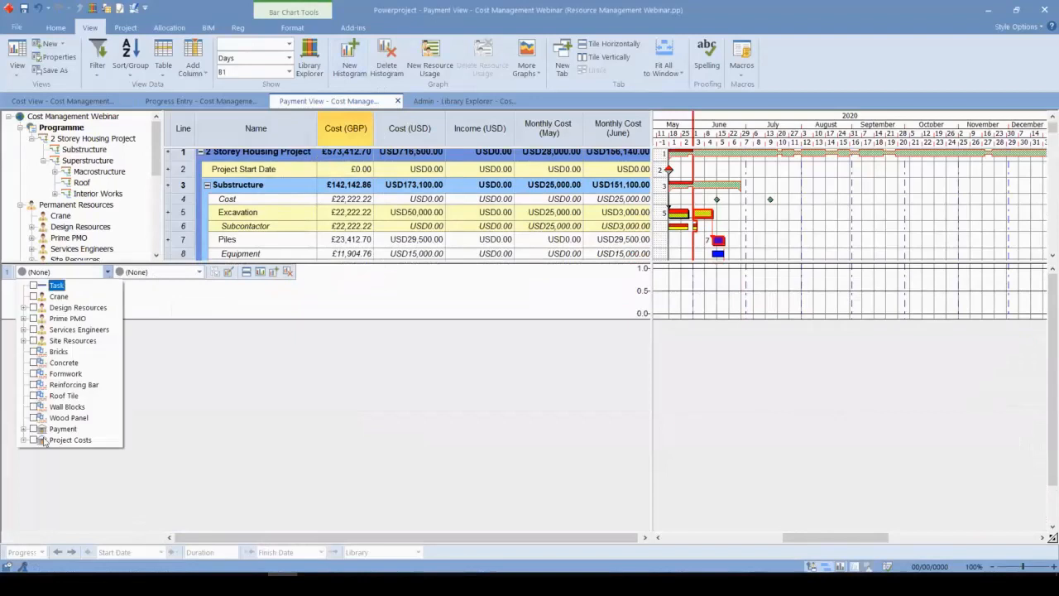
left_click(191, 296)
left_click(199, 271)
left_click(163, 408)
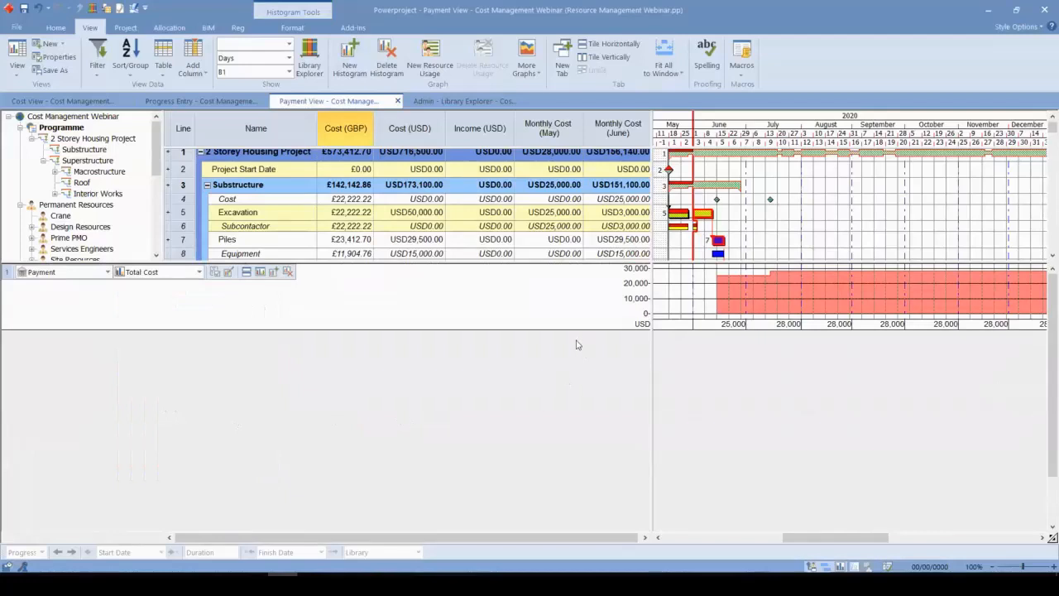
Step: Enlarge the Payment histogram row to examine the cumulative costs by month, and reduce its height again
left_click_drag(563, 329, 562, 406)
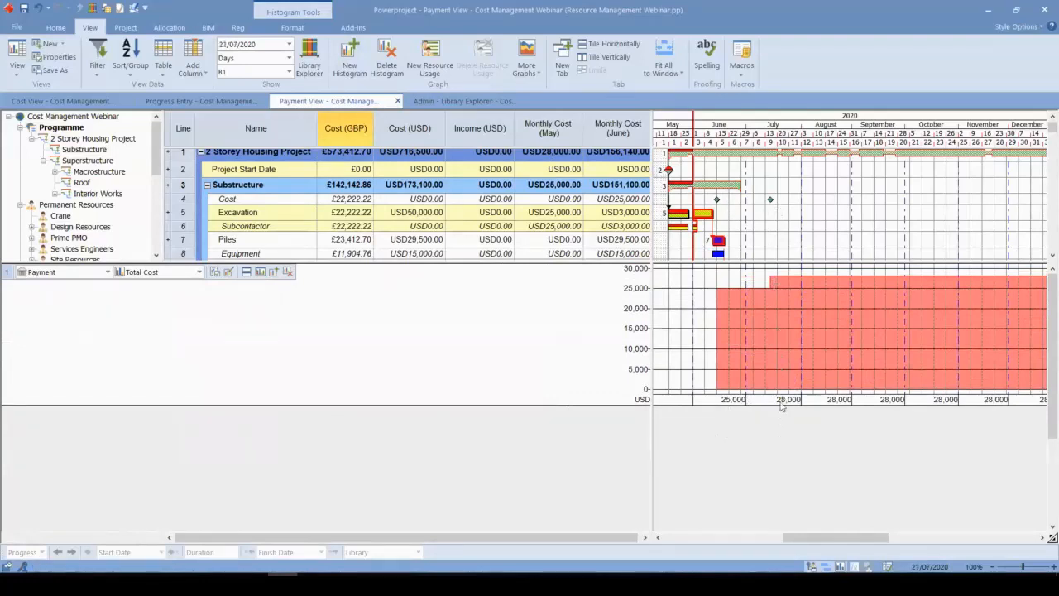
key("ctrl")
key("ctrl")
mouse_move(783, 337)
left_click_drag(423, 404, 423, 348)
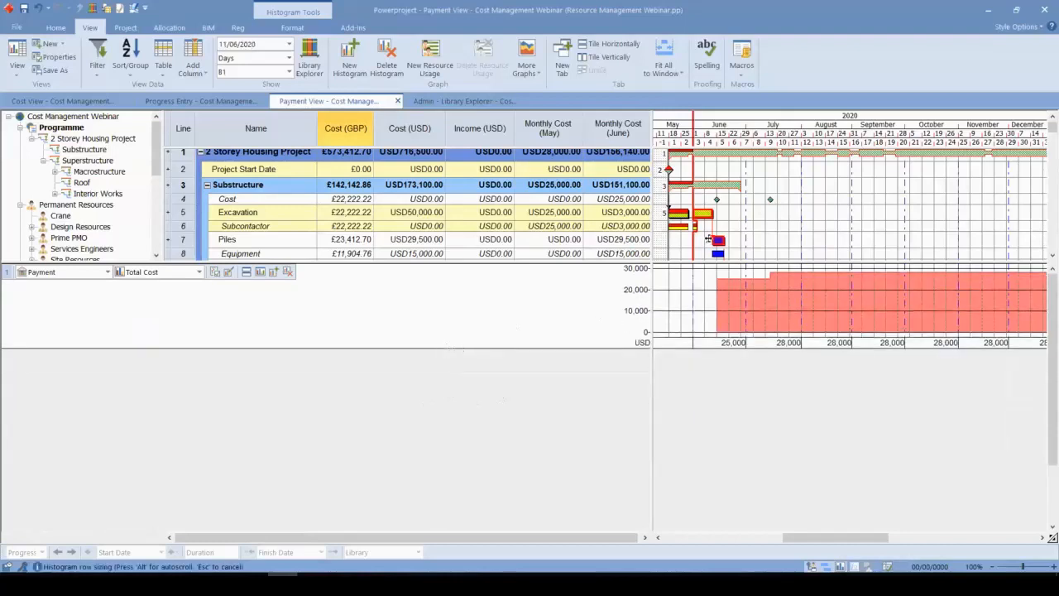
Step: Allocate the Payment Income cost centre to Substructure as a point spend at its start and set its value to USD35,000
left_click_drag(477, 273, 475, 381)
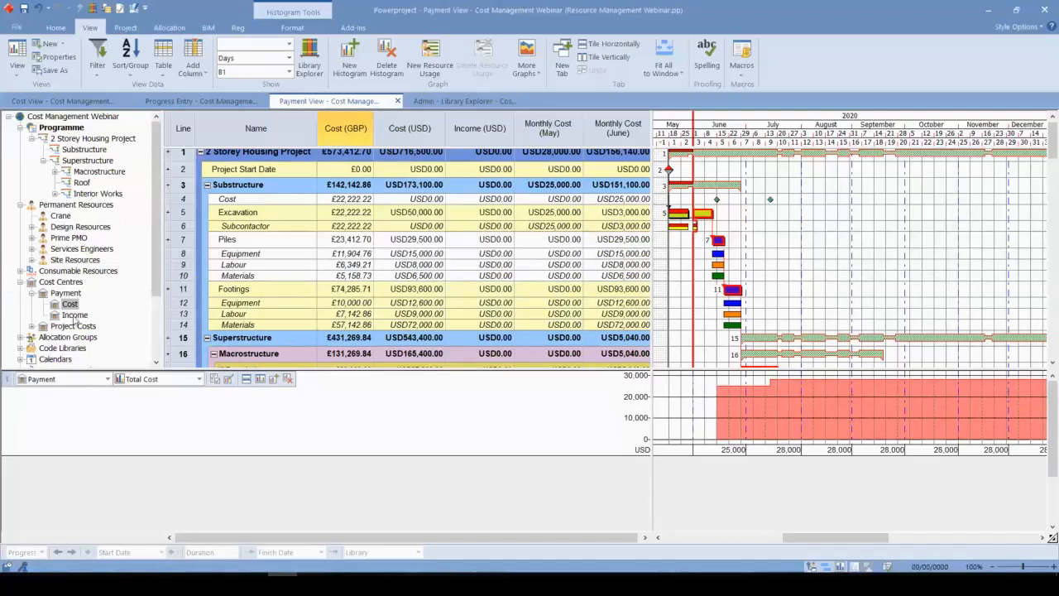
left_click_drag(72, 320, 737, 189)
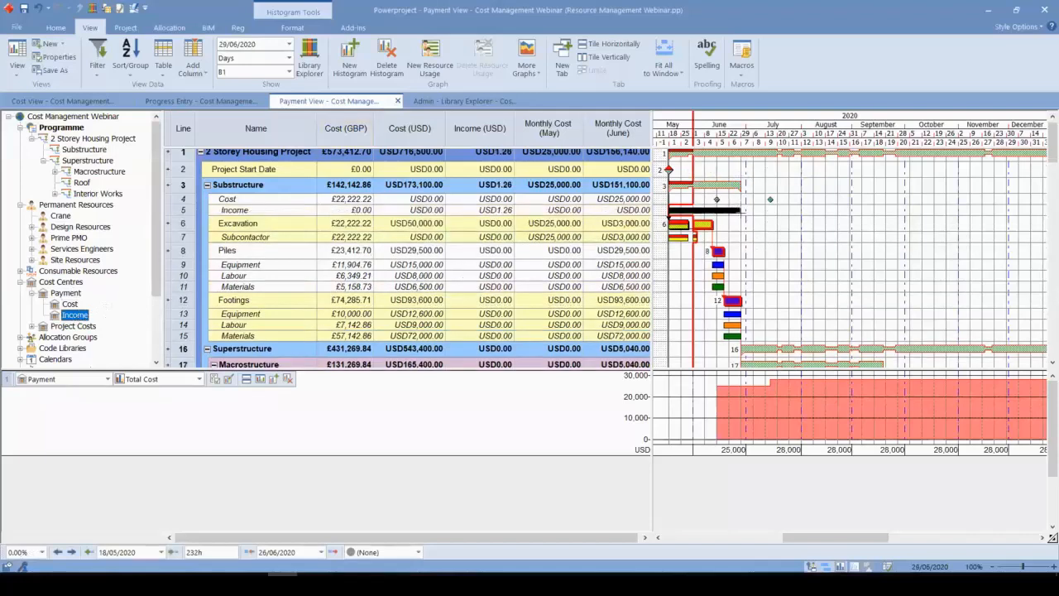
left_click_drag(741, 211, 669, 210)
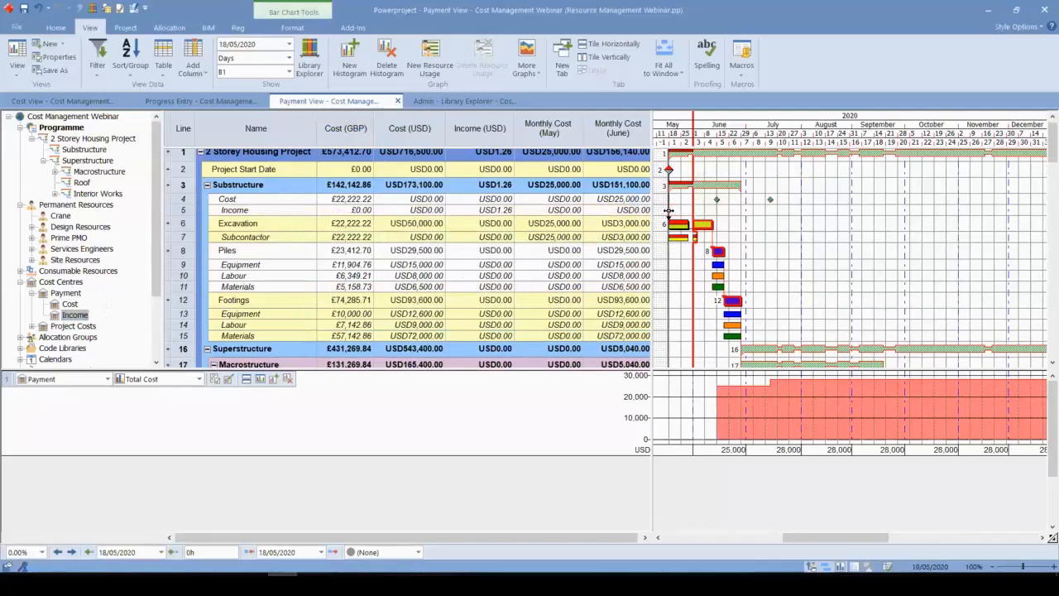
double_click(669, 211)
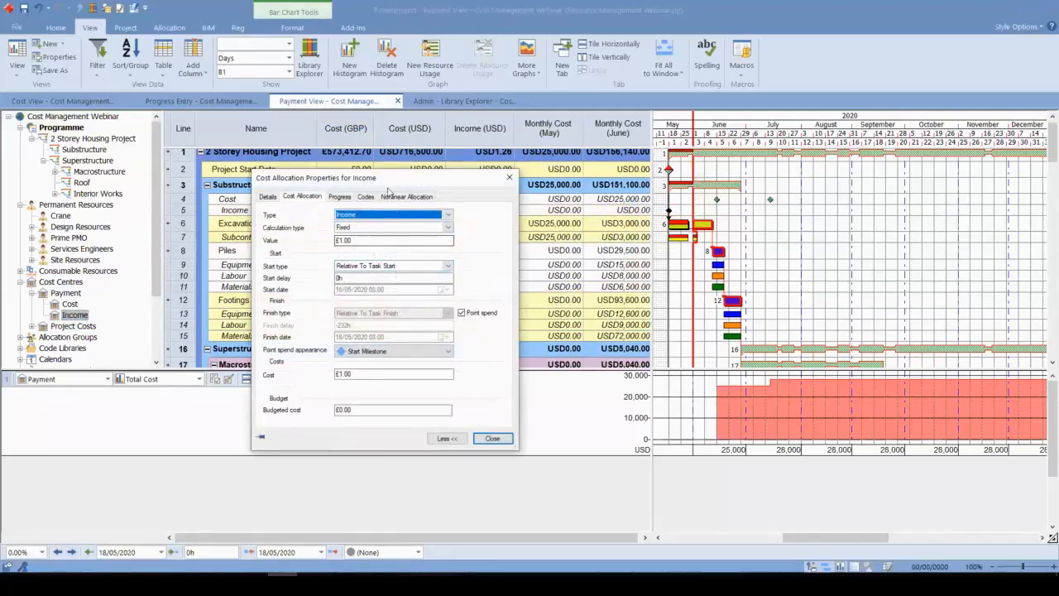
left_click_drag(403, 182, 352, 242)
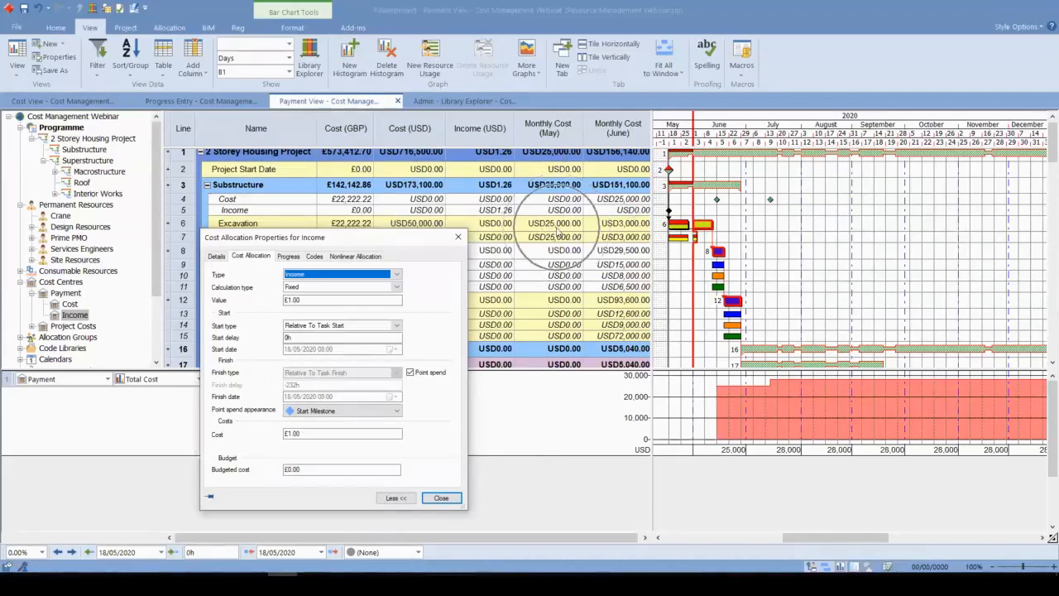
left_click(291, 303)
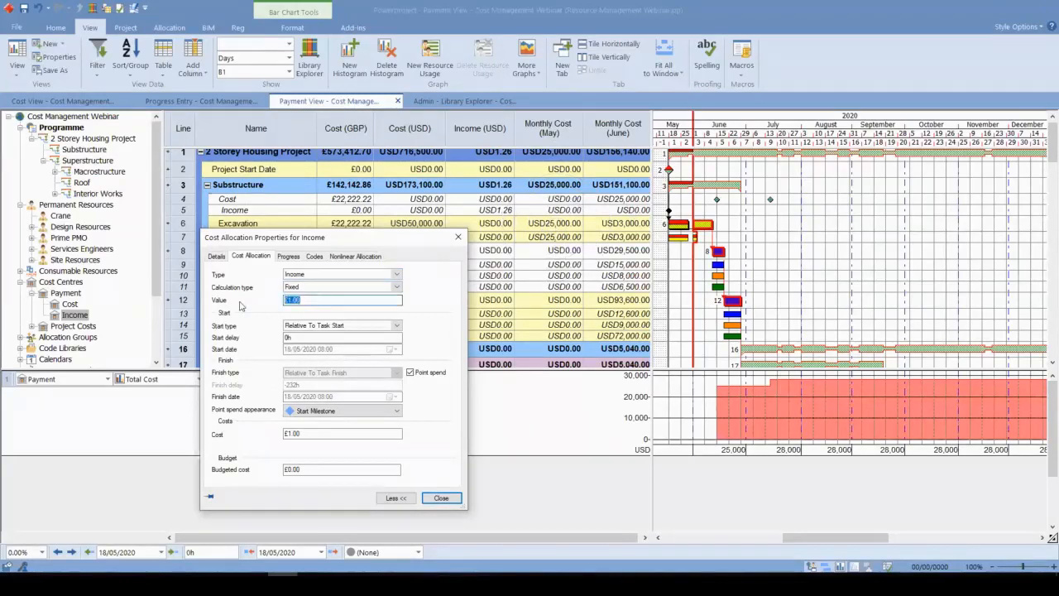
type("US")
type("D25")
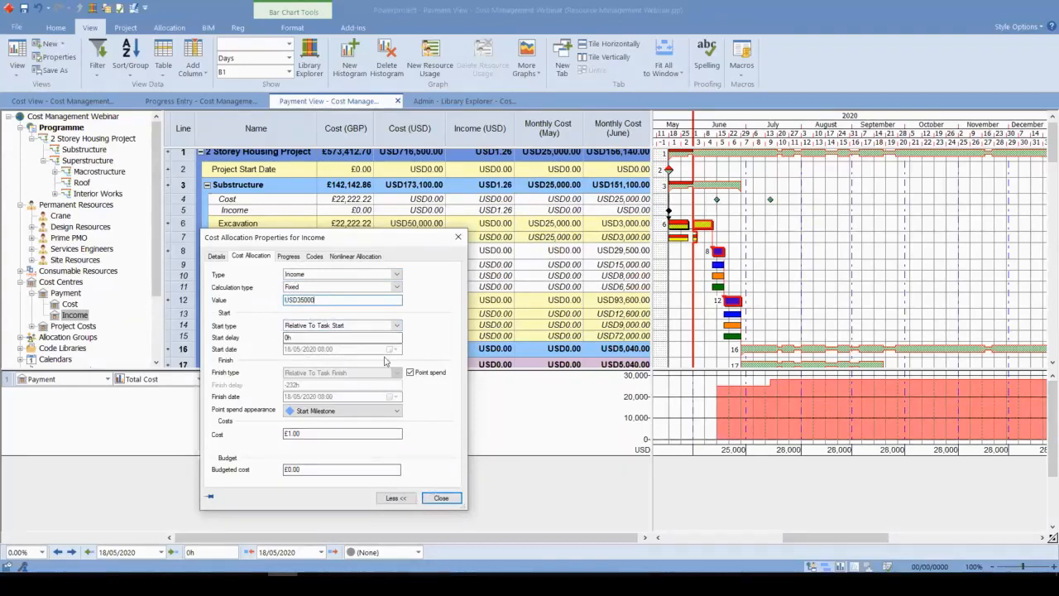
Step: Give the Income allocation the Fixed Date start type with a start date of 30/06/2020
left_click(318, 325)
left_click(312, 335)
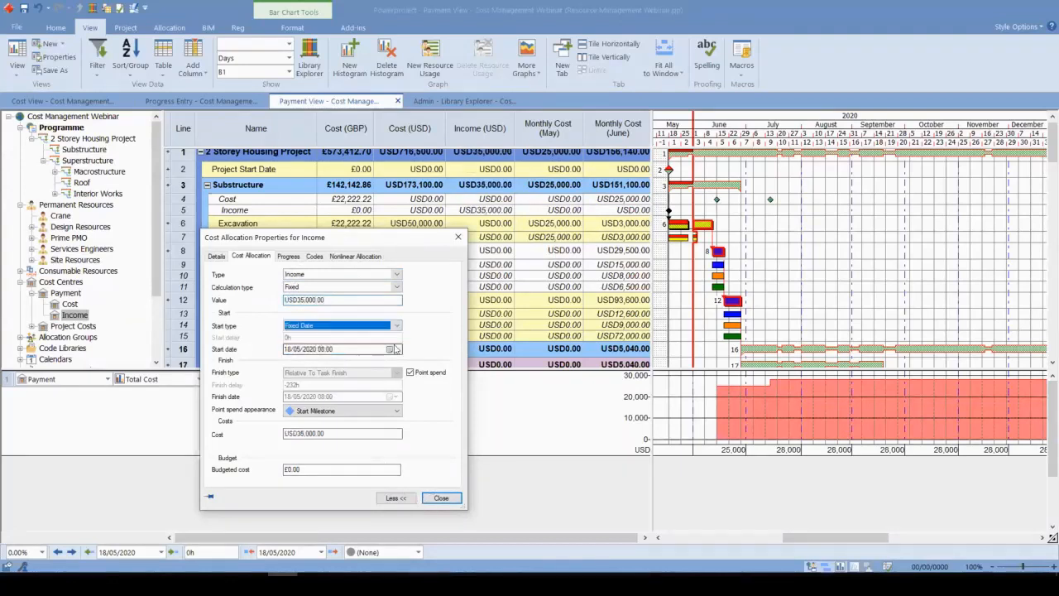
left_click(392, 349)
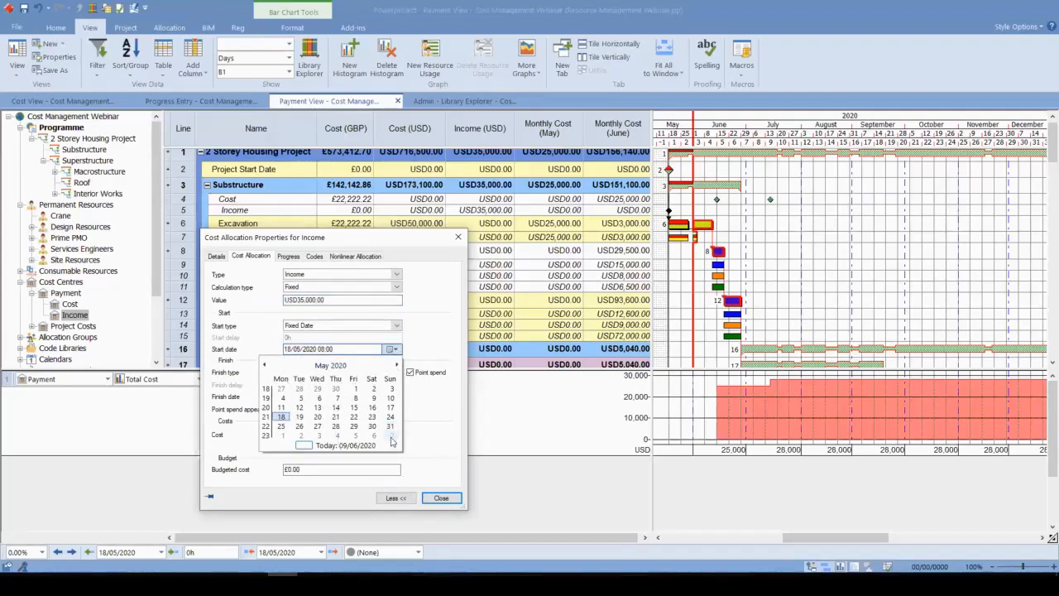
left_click(398, 365)
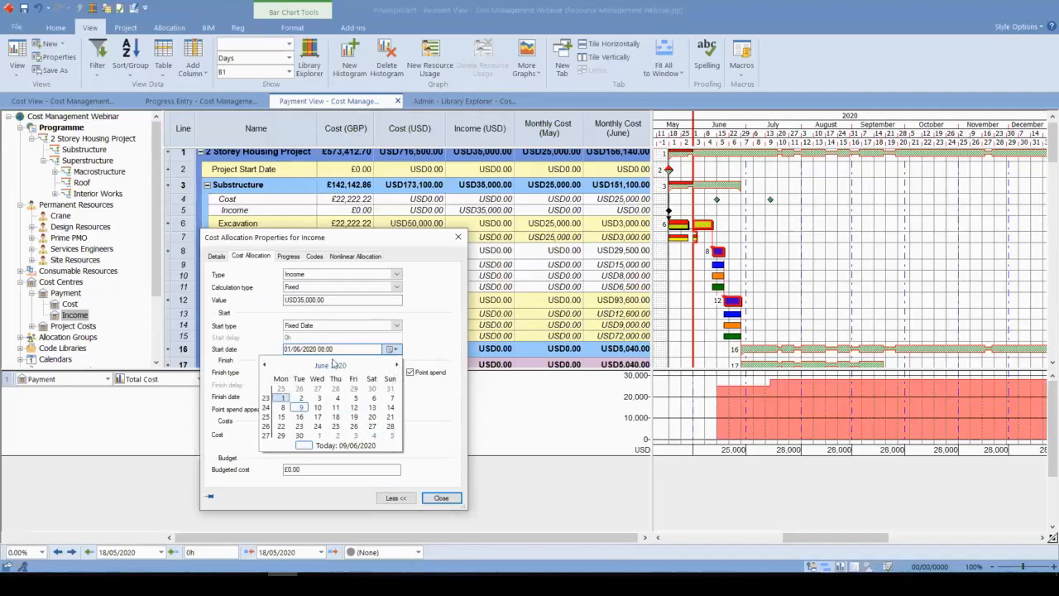
left_click(298, 437)
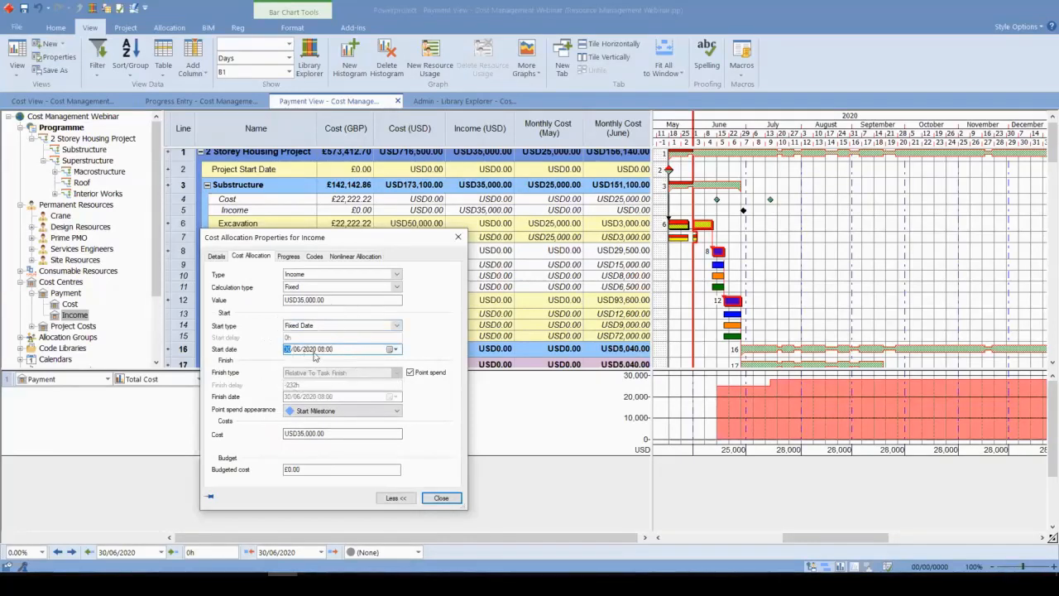
left_click(745, 211)
left_click(457, 239)
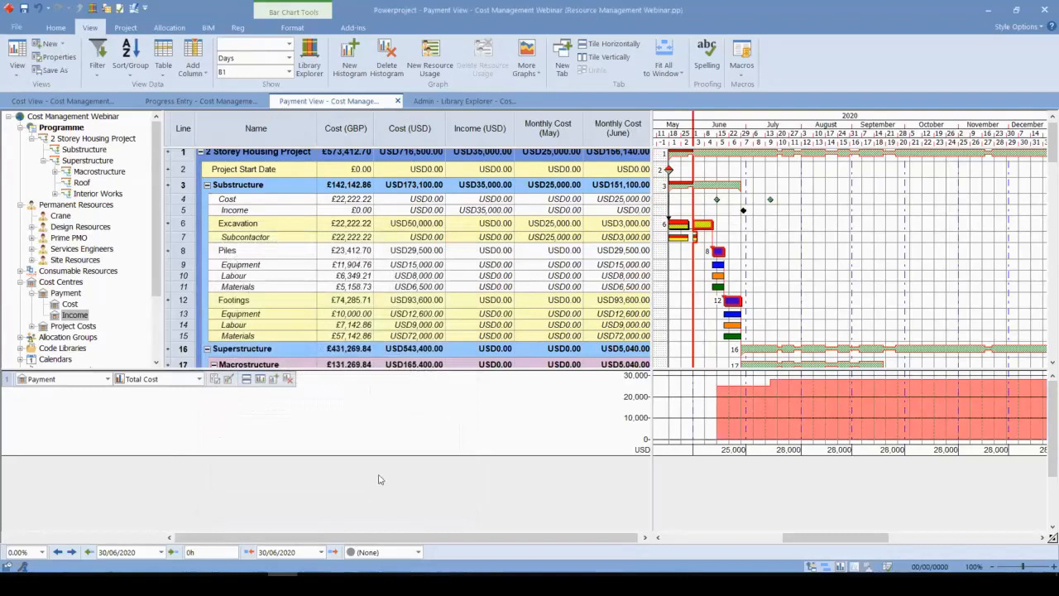
Step: Compare the cost and income payment milestones with the Project Costs histogram in the Cost View, and return to the Payment View
left_click_drag(394, 458, 417, 434)
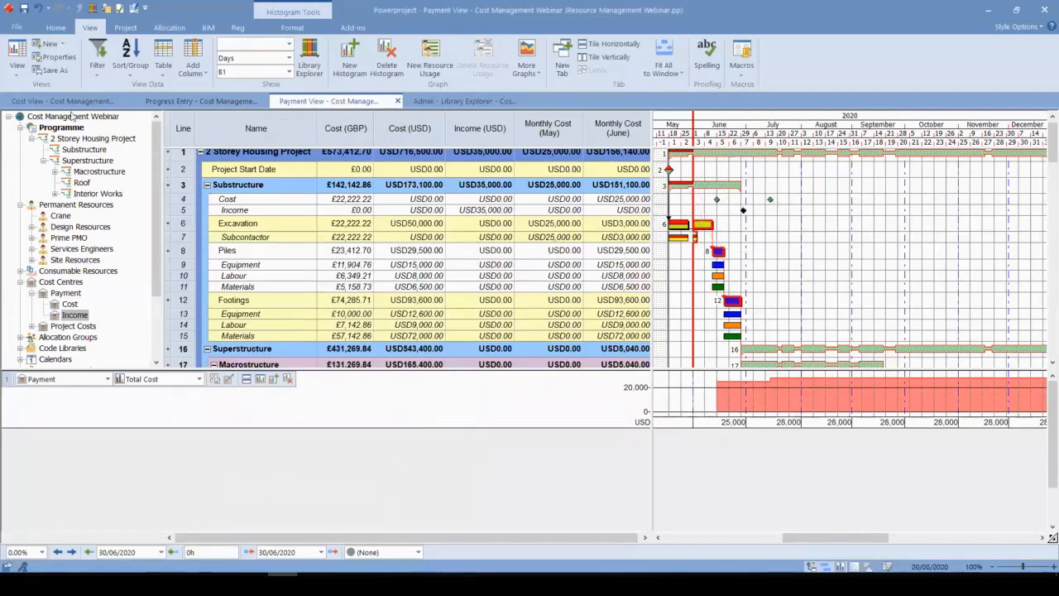
left_click(66, 101)
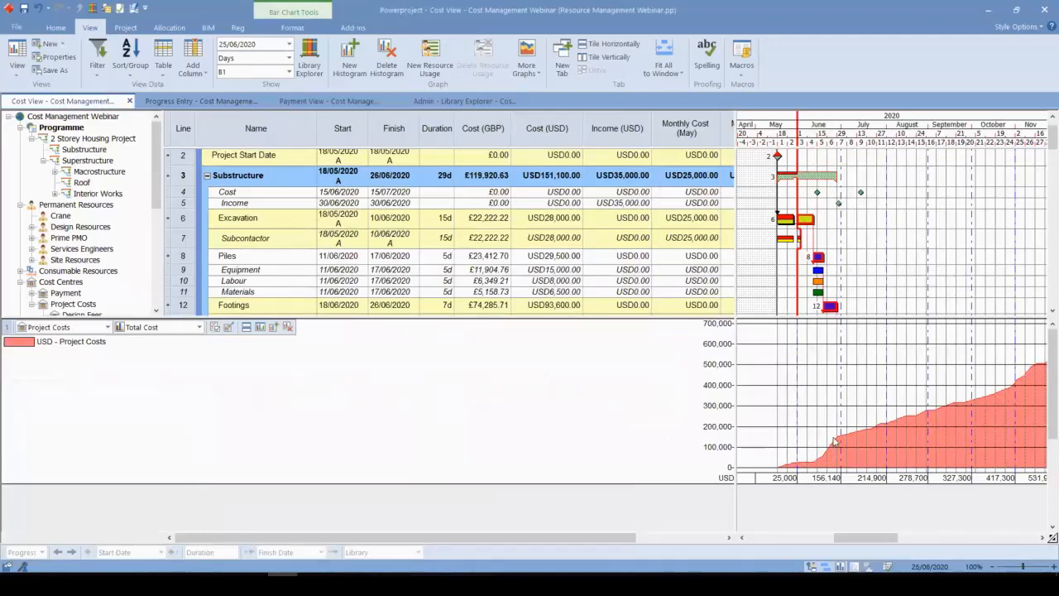
key("ctrl")
key("ctrl")
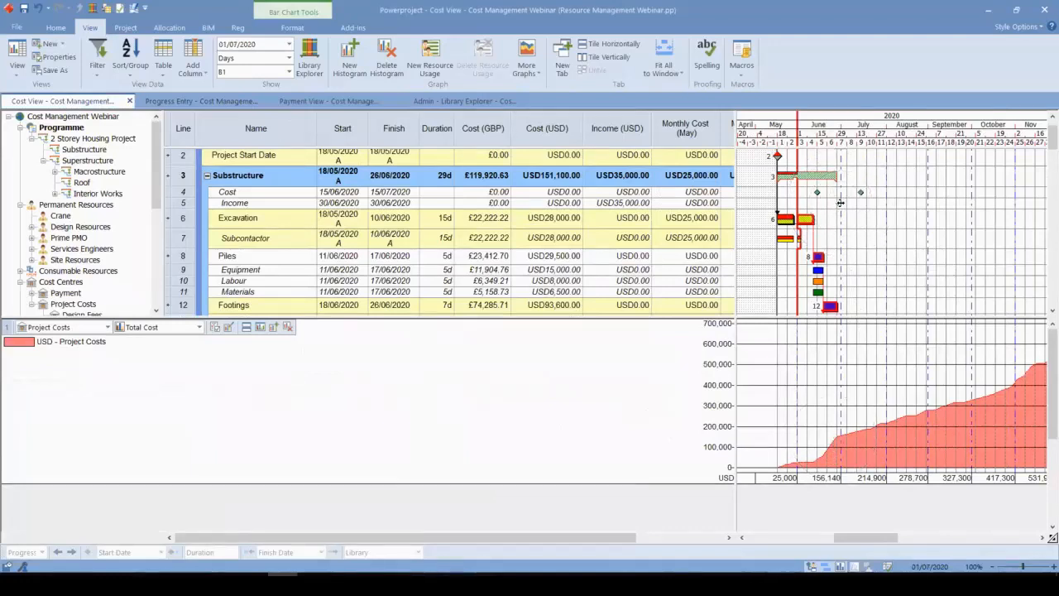
key("ctrl")
key("ctrl")
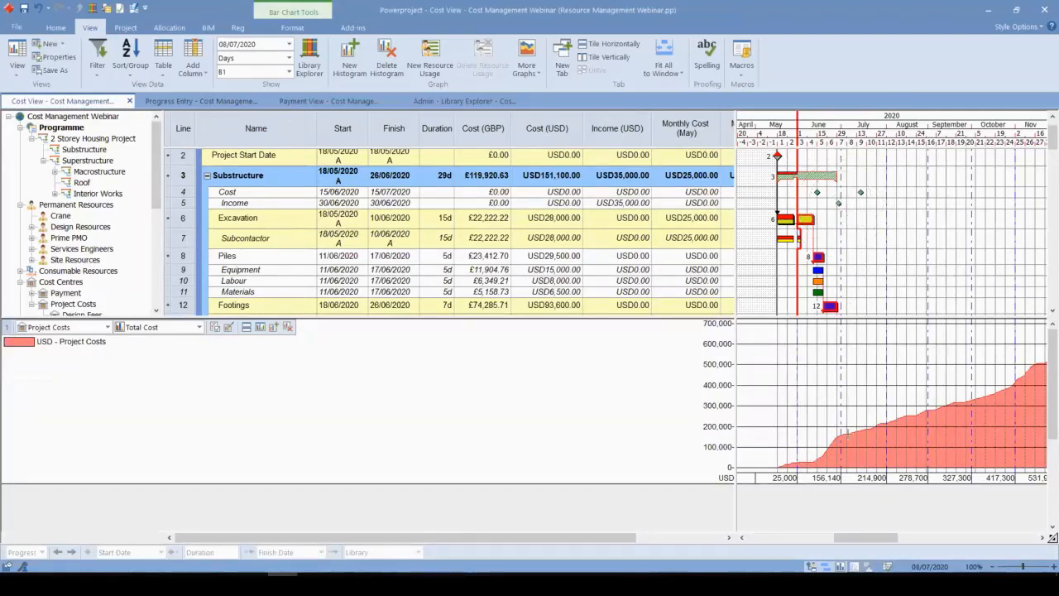
key("ctrl")
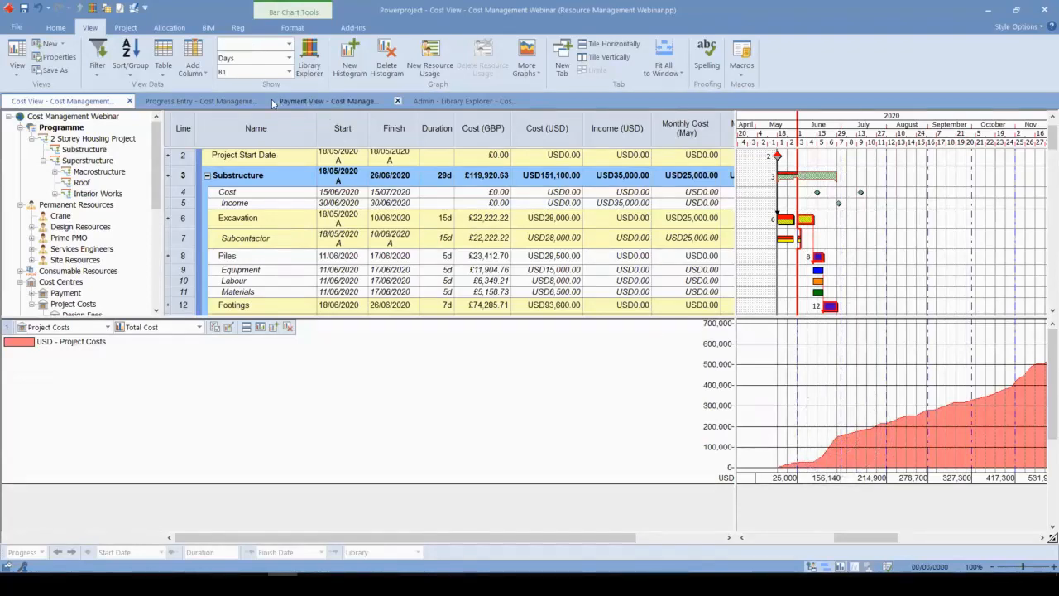
left_click(314, 101)
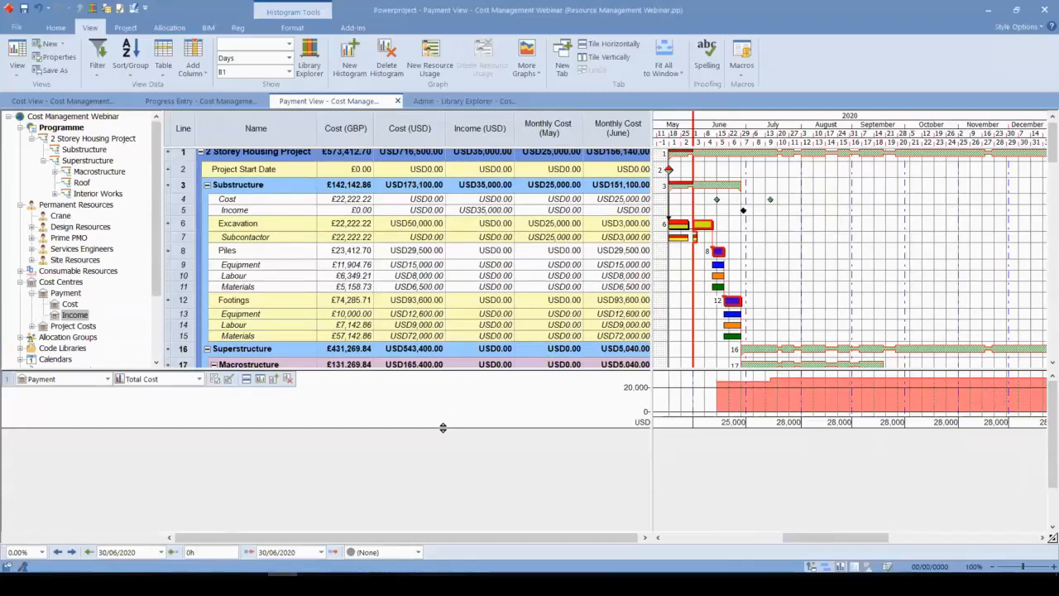
Step: Add a histogram row above Total Cost that graphs Nett Cash Flow (Income - Costs) for Payment, and widen the chart area
left_click_drag(443, 427, 441, 442)
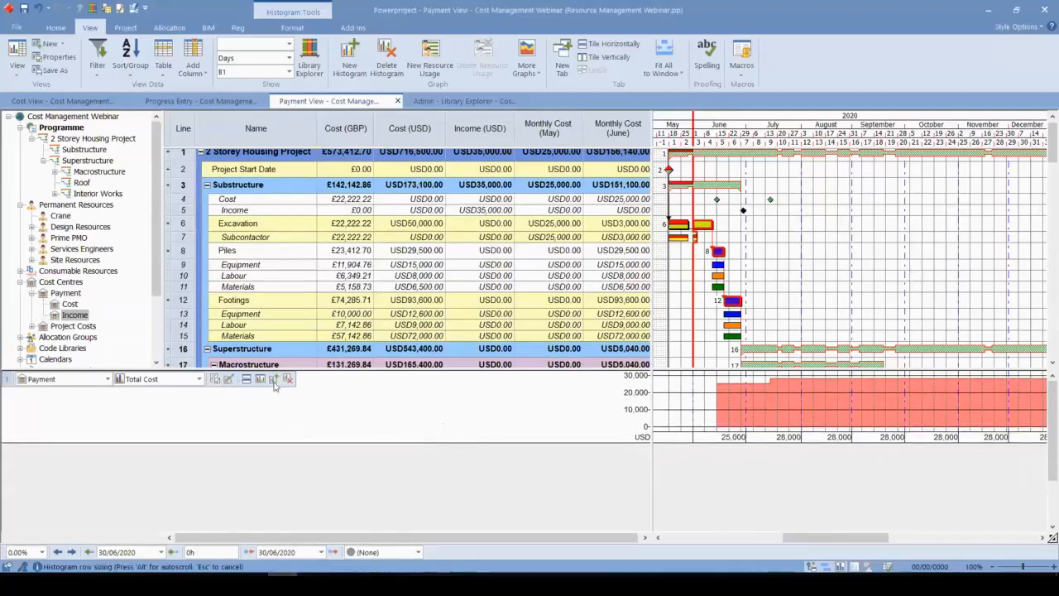
left_click(274, 379)
left_click(108, 379)
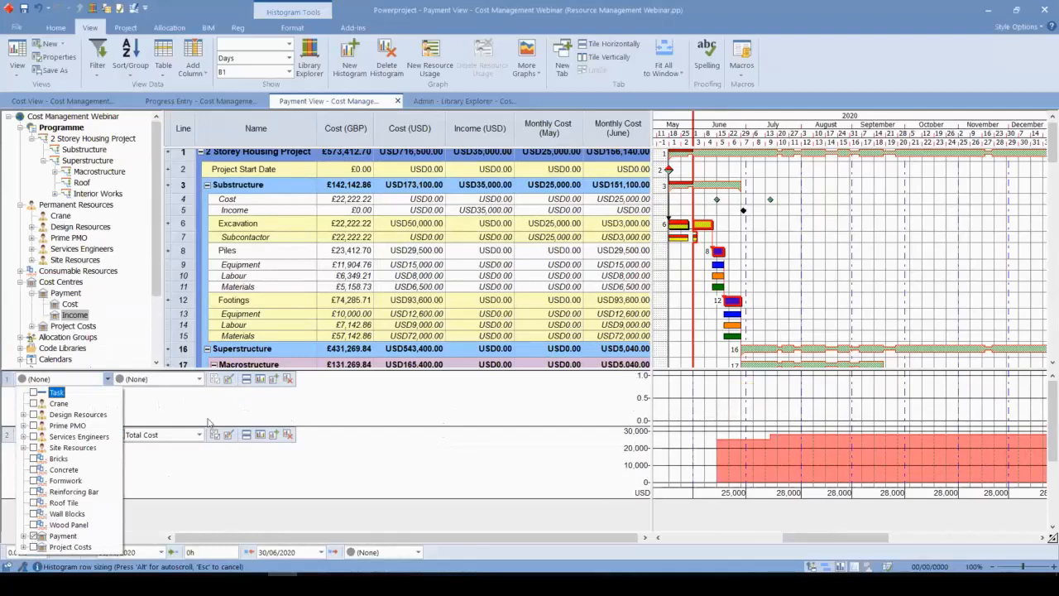
left_click(198, 380)
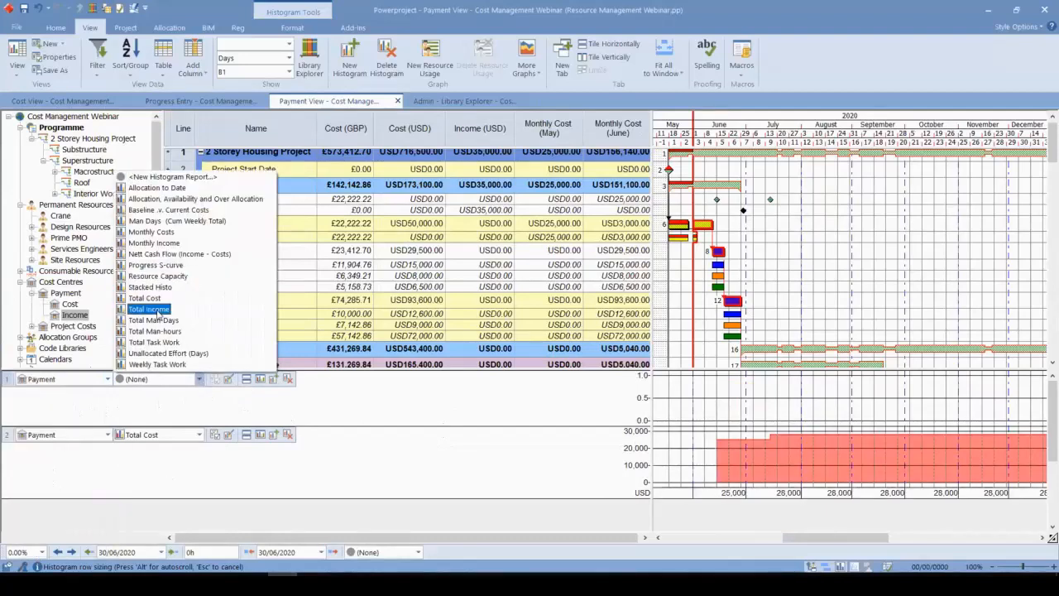
left_click(182, 254)
scroll(845, 248, "up", 3)
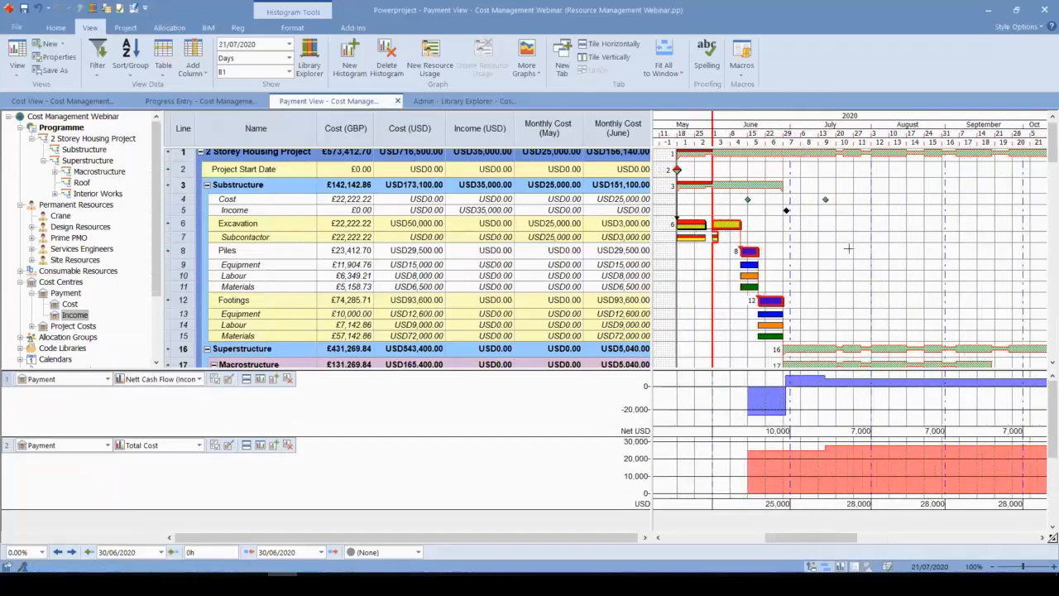
left_click_drag(652, 279, 441, 279)
Step: Examine how the Nett Cash Flow histogram relates to the cost and income milestones and the Substructure task bars
left_click(620, 227)
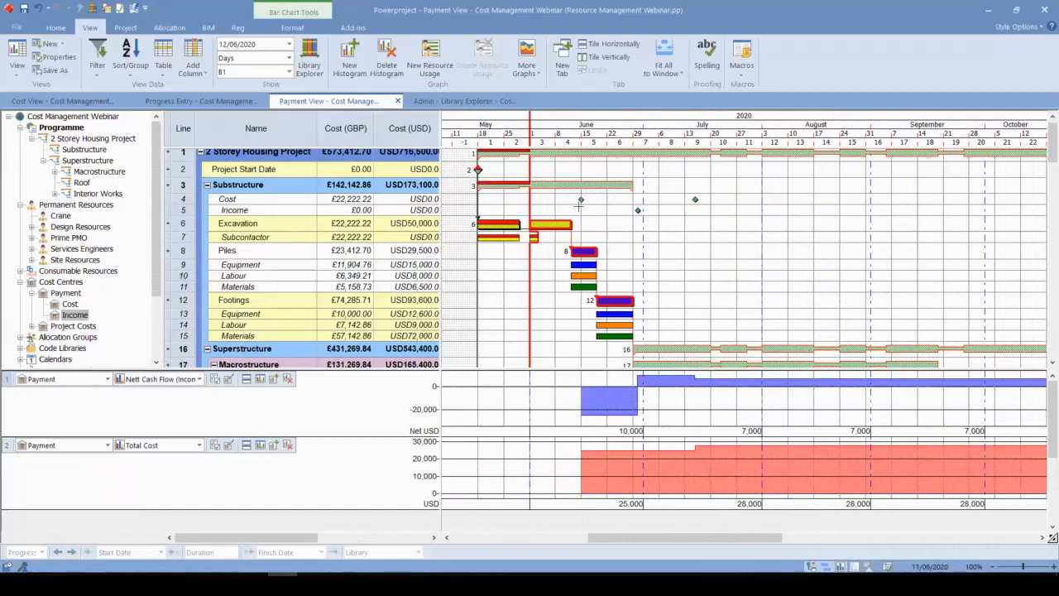
left_click(628, 405)
left_click(431, 421)
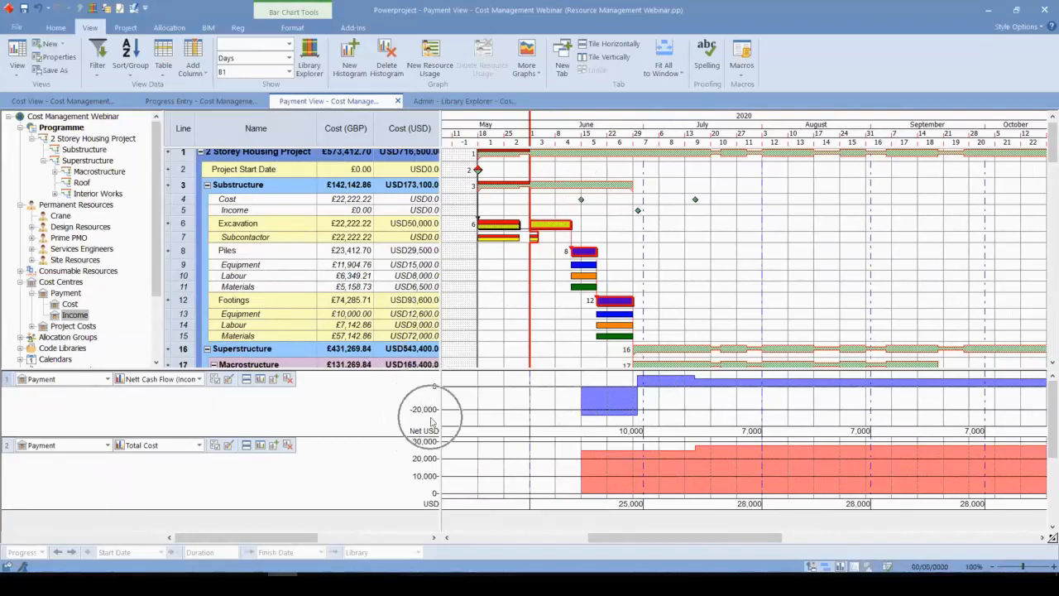
left_click(583, 201)
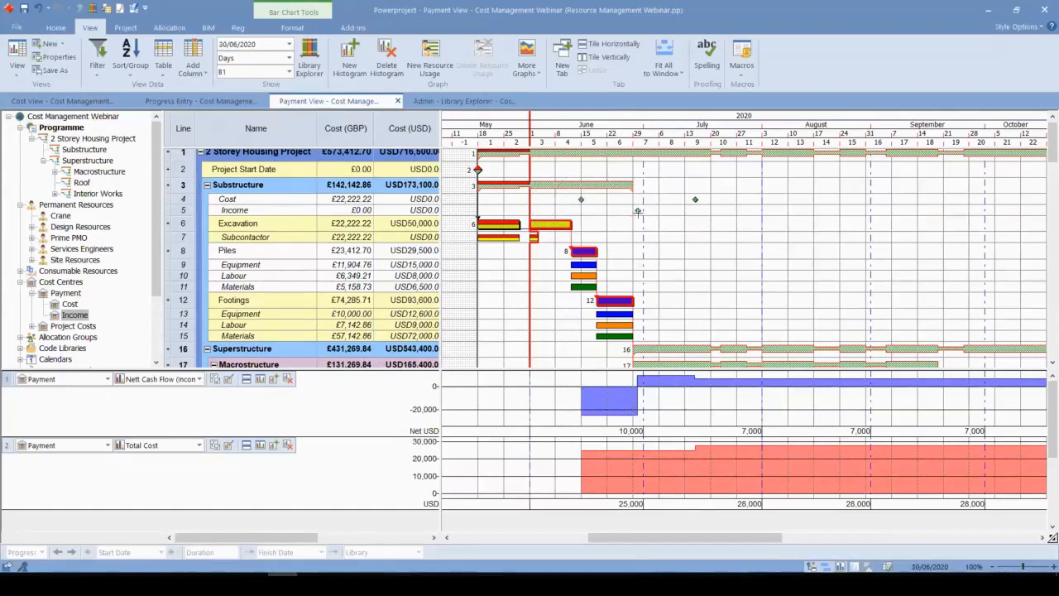
key("ctrl")
key("ctrl")
key("ctrl")
scroll(725, 247, "down", 1)
left_click(586, 239)
left_click(627, 287)
scroll(681, 311, "down", 1)
scroll(631, 269, "up", 1)
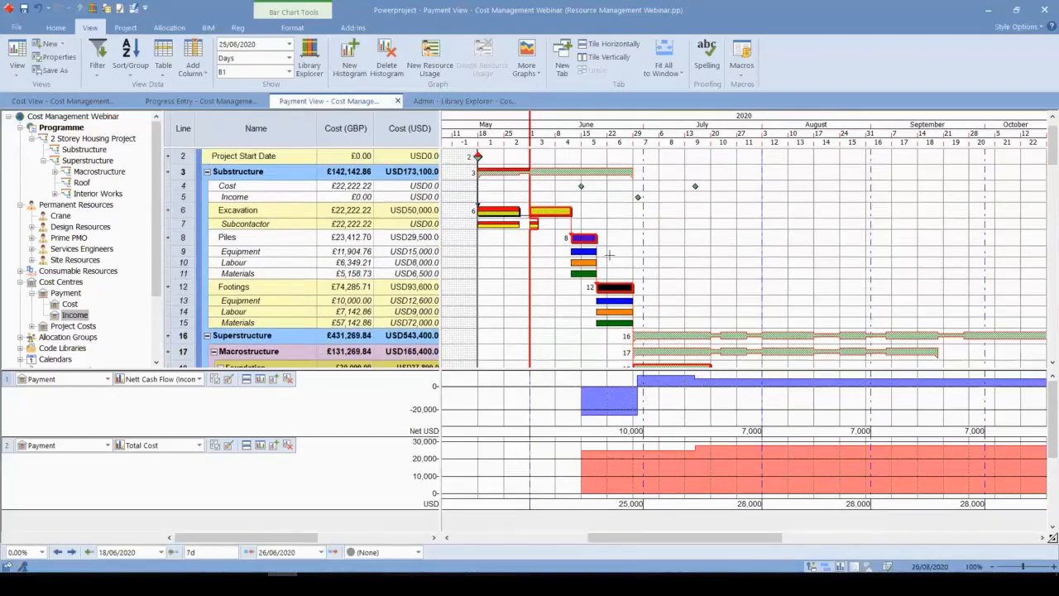
left_click(705, 282)
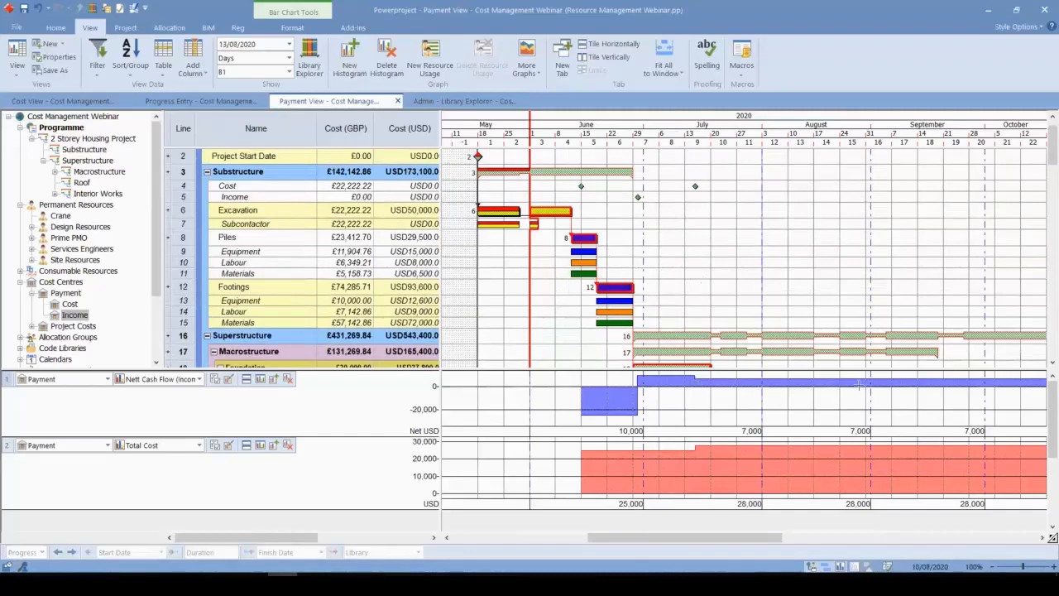
mouse_move(861, 385)
Step: Check the currency unit of the Net Cost To Date graph in the Nett Cash Flow histogram report properties
left_click(214, 378)
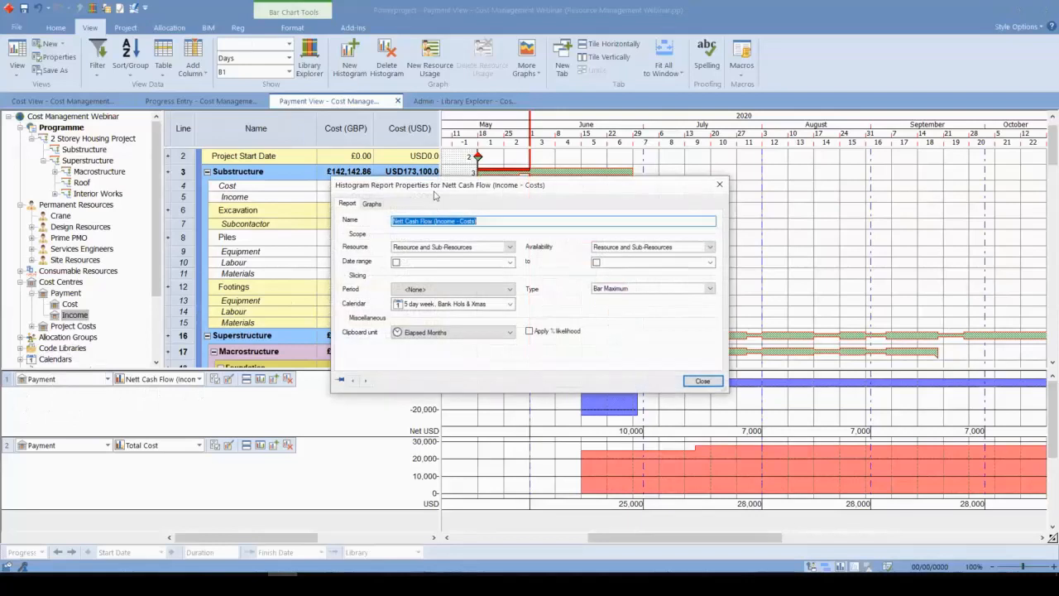
left_click(372, 204)
left_click(696, 260)
left_click(697, 263)
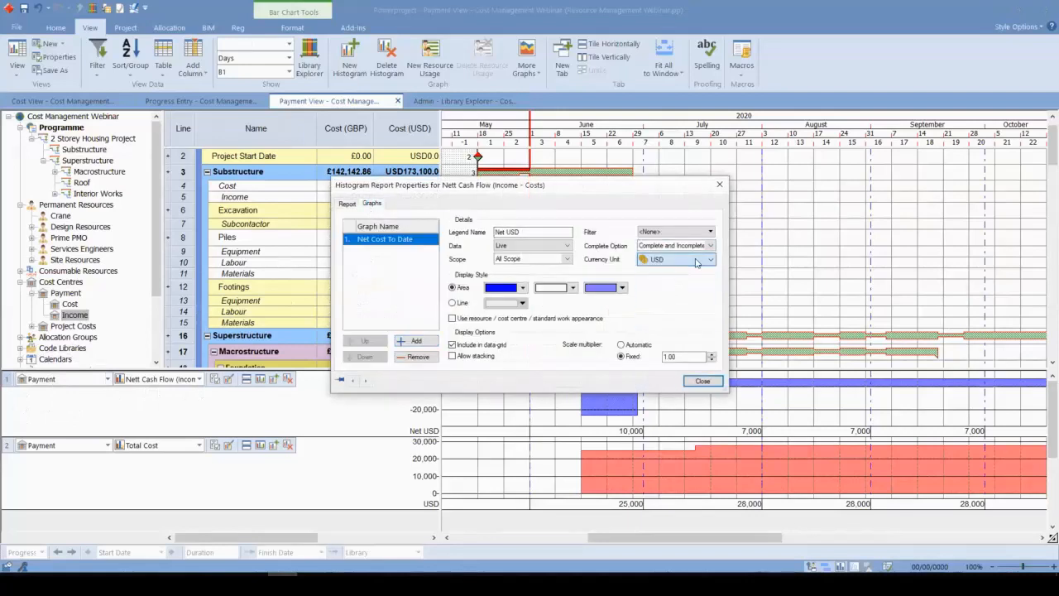
left_click(719, 184)
Step: Show legends on both the Nett Cash Flow and Total Cost histogram rows, and enlarge the histogram pane and the Nett Cash Flow row
left_click(228, 378)
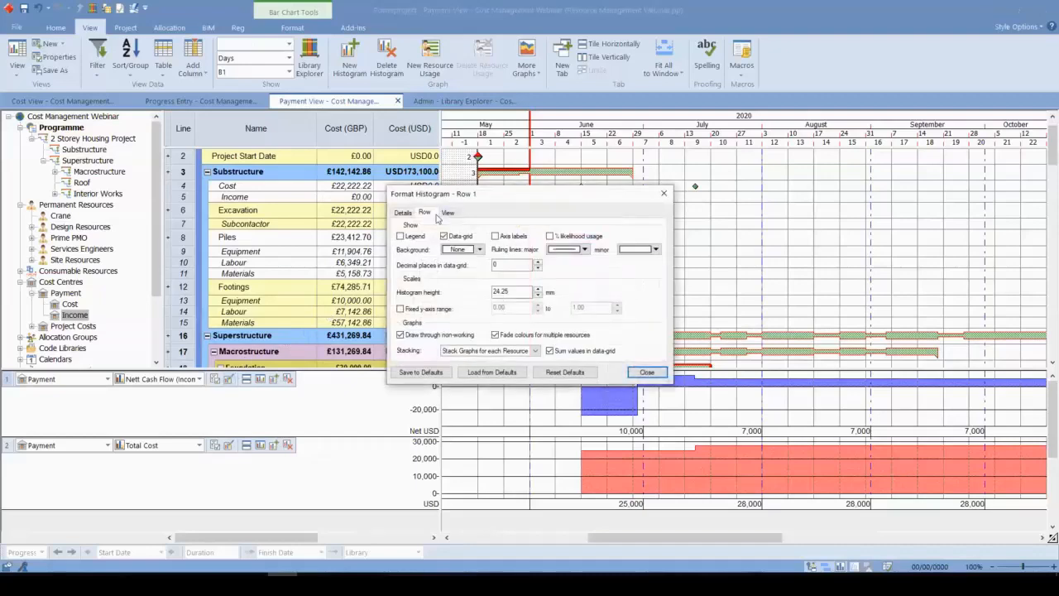
left_click(406, 237)
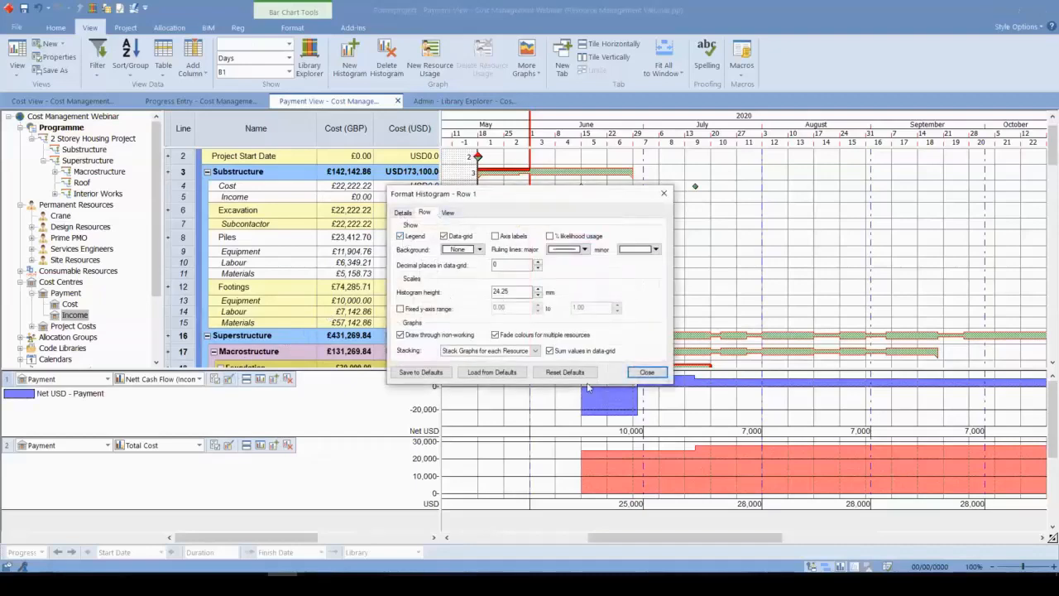
left_click(647, 372)
left_click(228, 446)
left_click(414, 238)
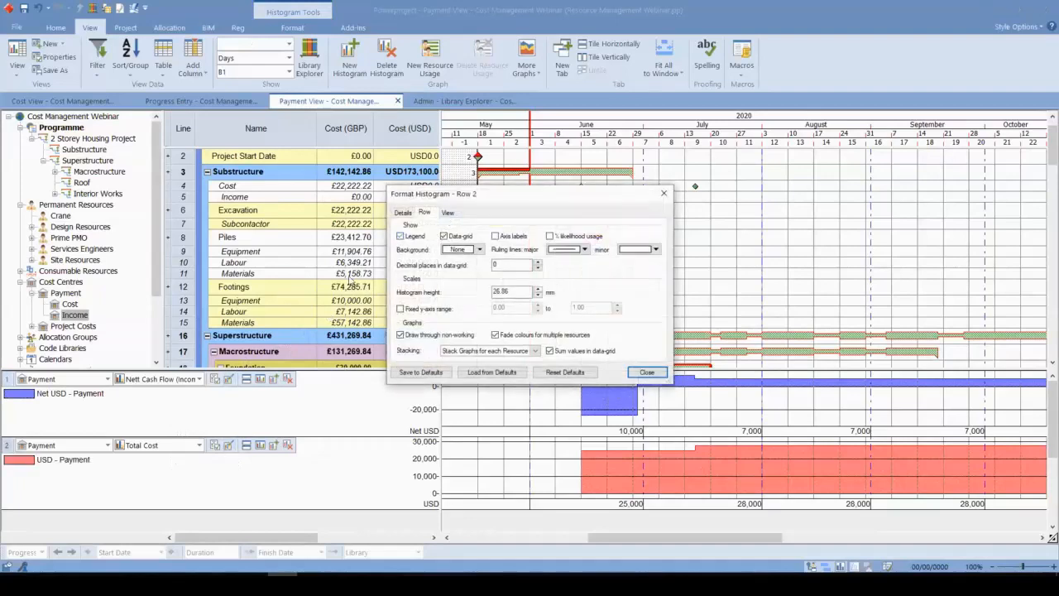
left_click(647, 372)
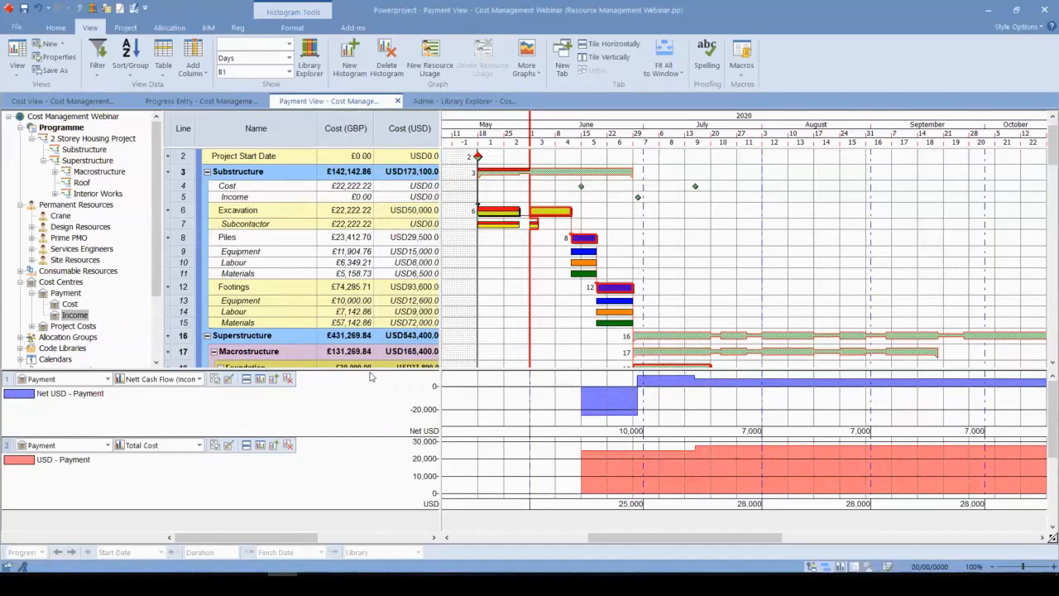
left_click_drag(370, 372, 398, 247)
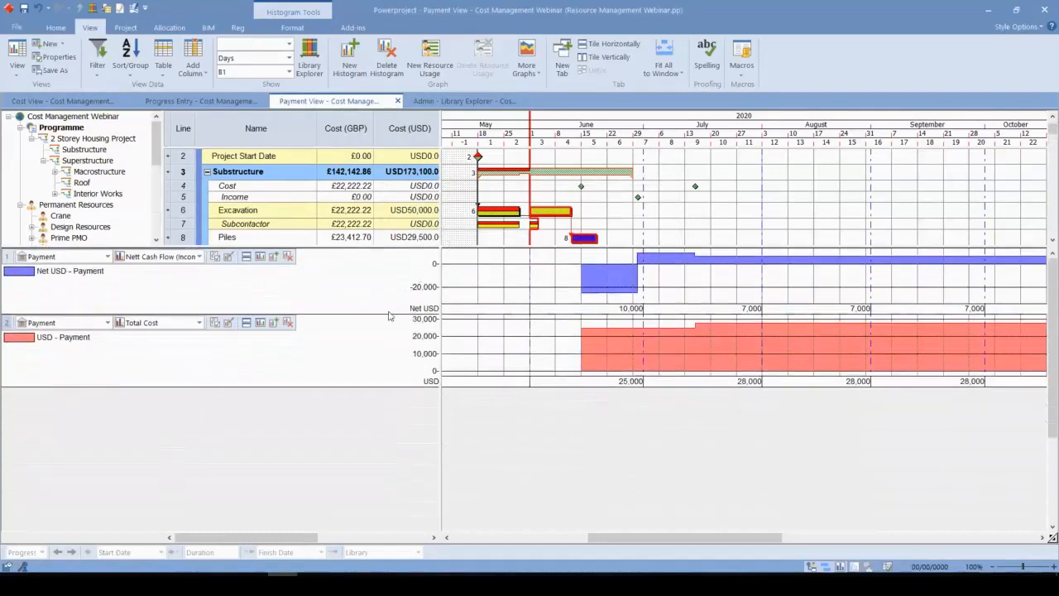
left_click_drag(387, 313, 389, 402)
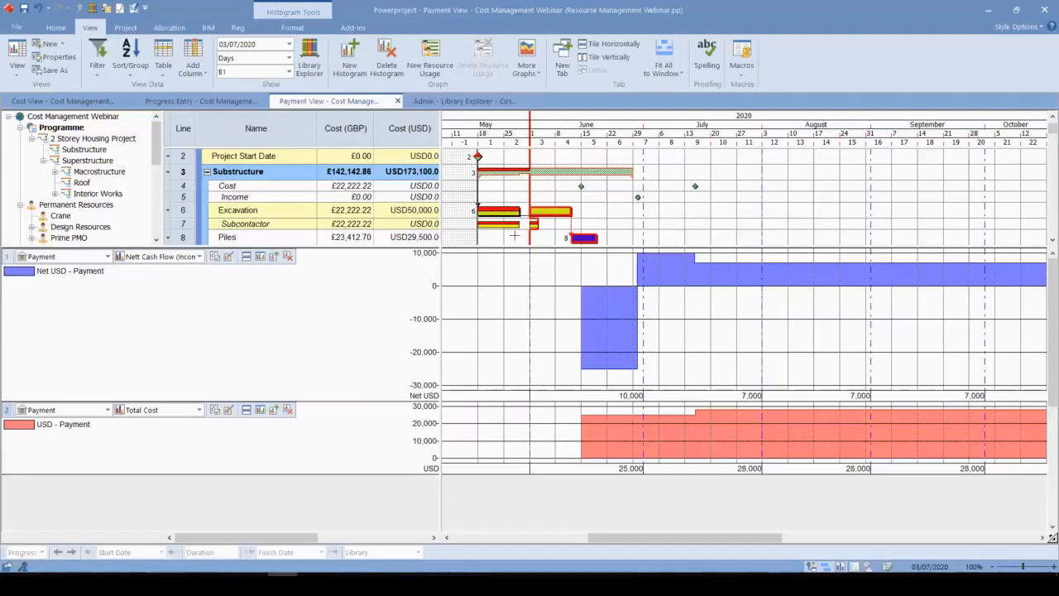
Step: Review the Progress Entry and Cost View charts against the cash flow histogram in the Payment View
left_click(205, 101)
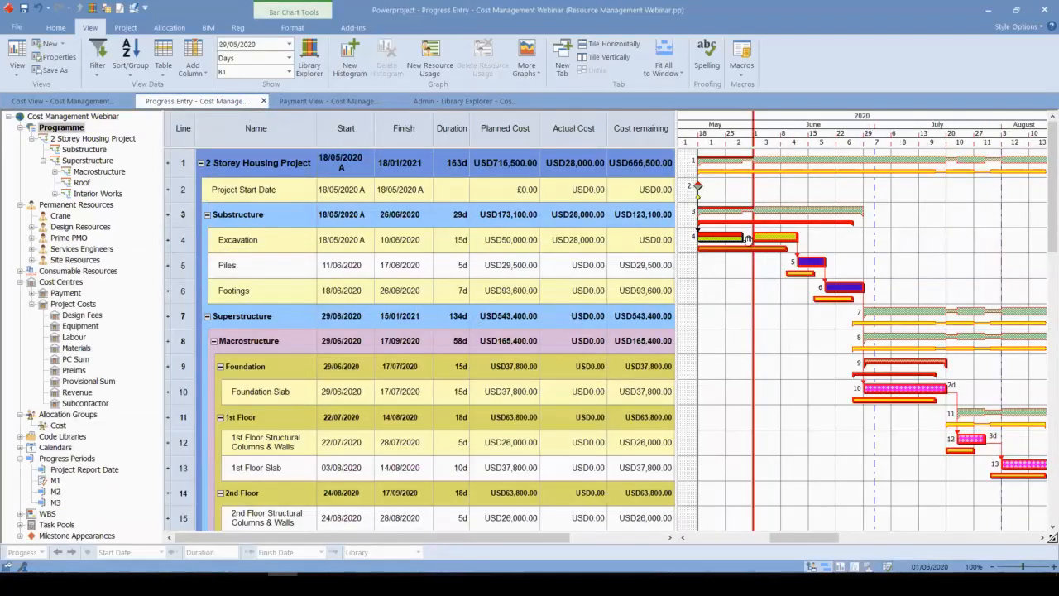
left_click(106, 103)
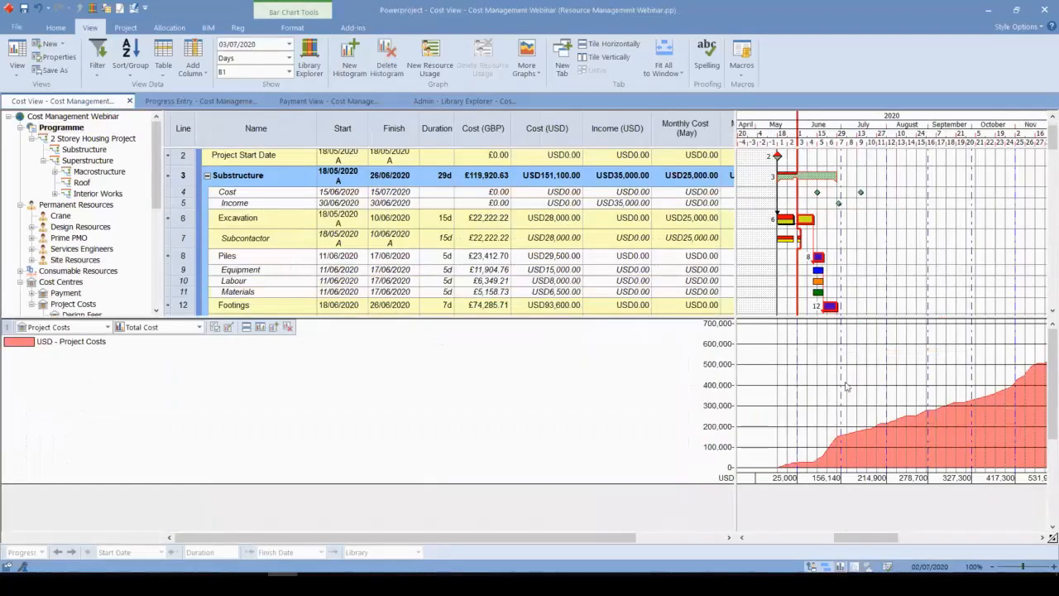
left_click(335, 103)
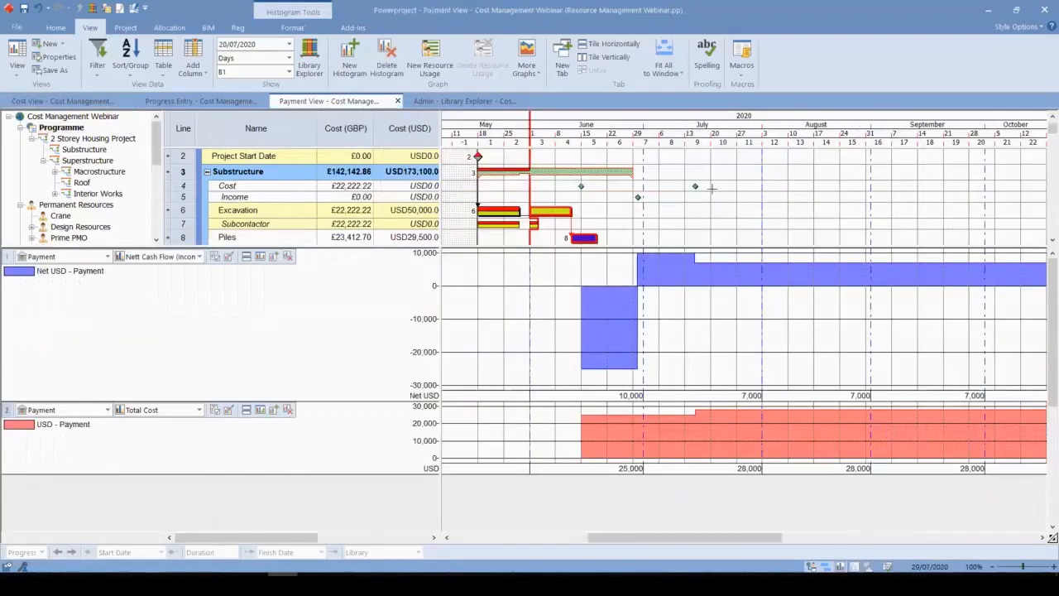